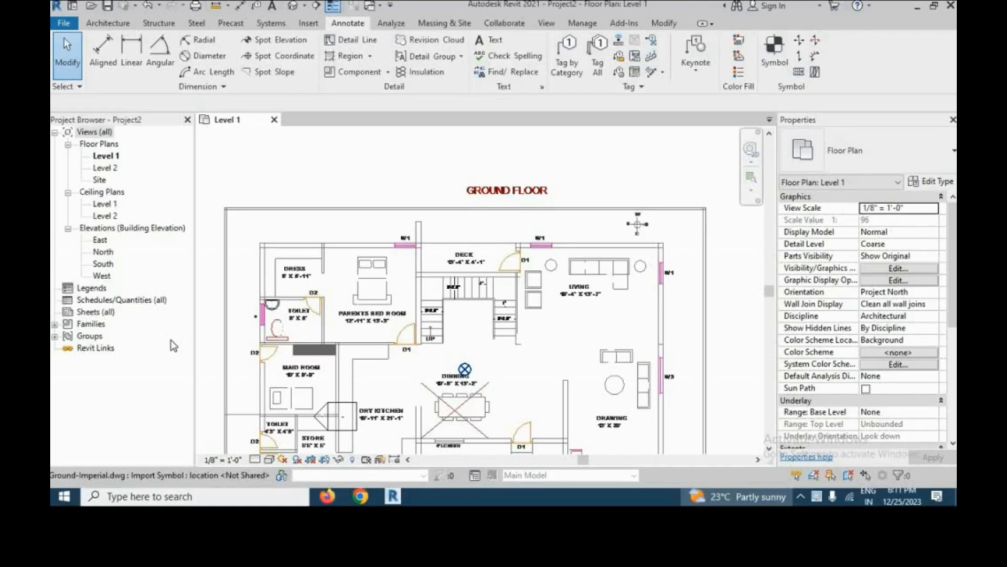
Examine the imported ground floor plan, from the overall layout to the wall corner beside the DRESS room
scroll(366, 234, down, 3)
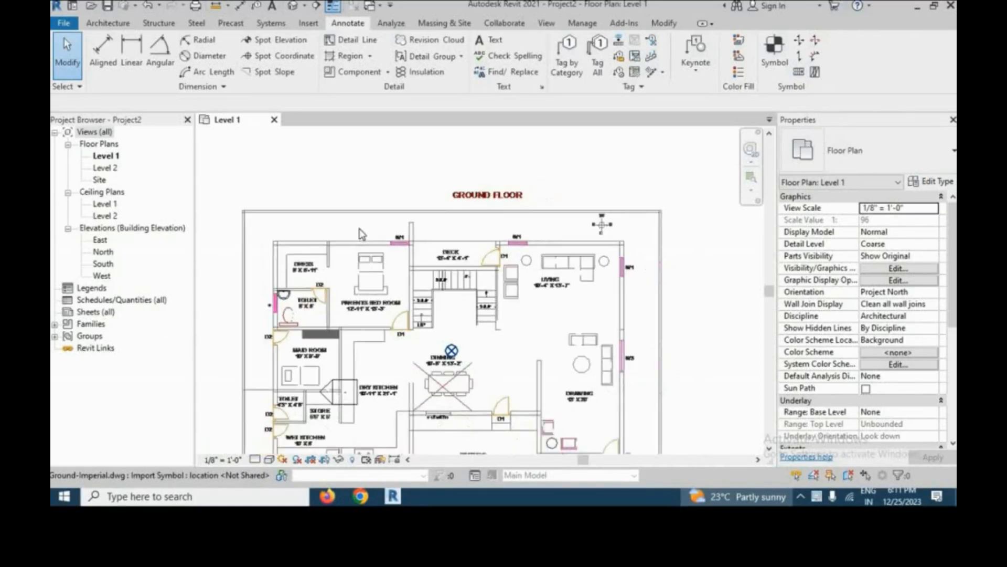
scroll(303, 249, up, 3)
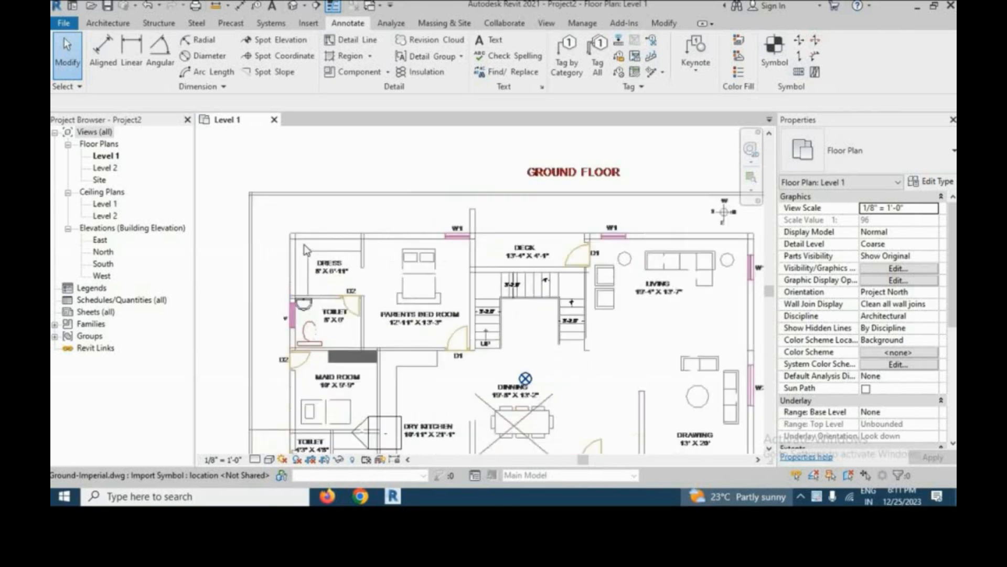
scroll(306, 249, up, 1)
scroll(314, 231, down, 3)
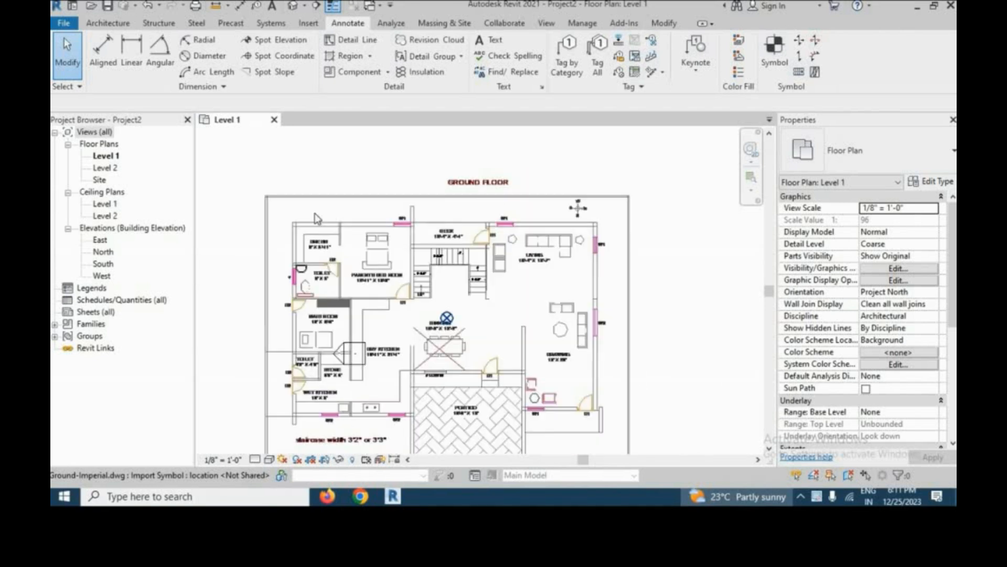
scroll(341, 231, up, 4)
scroll(345, 220, down, 3)
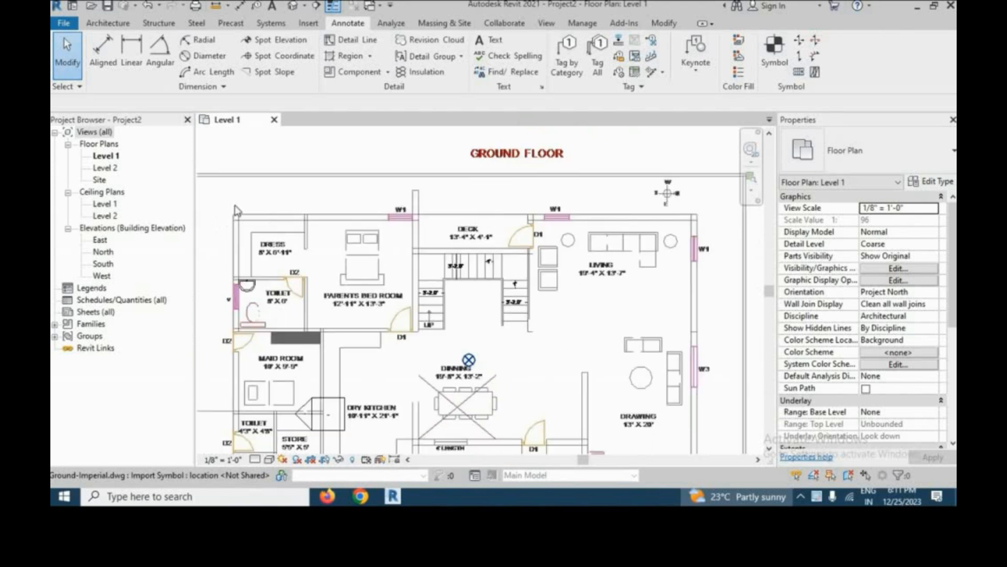
scroll(236, 230, up, 4)
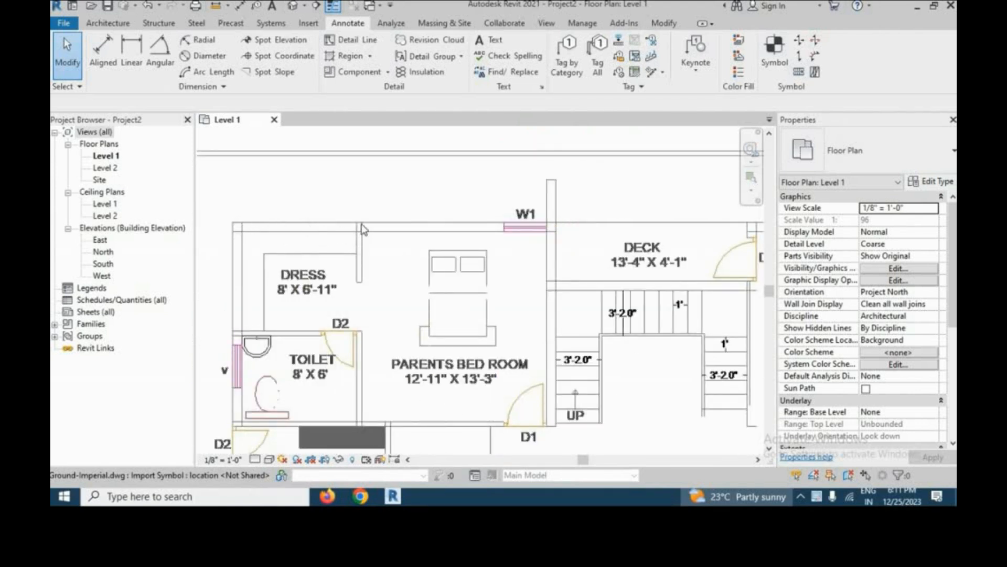
scroll(362, 228, down, 3)
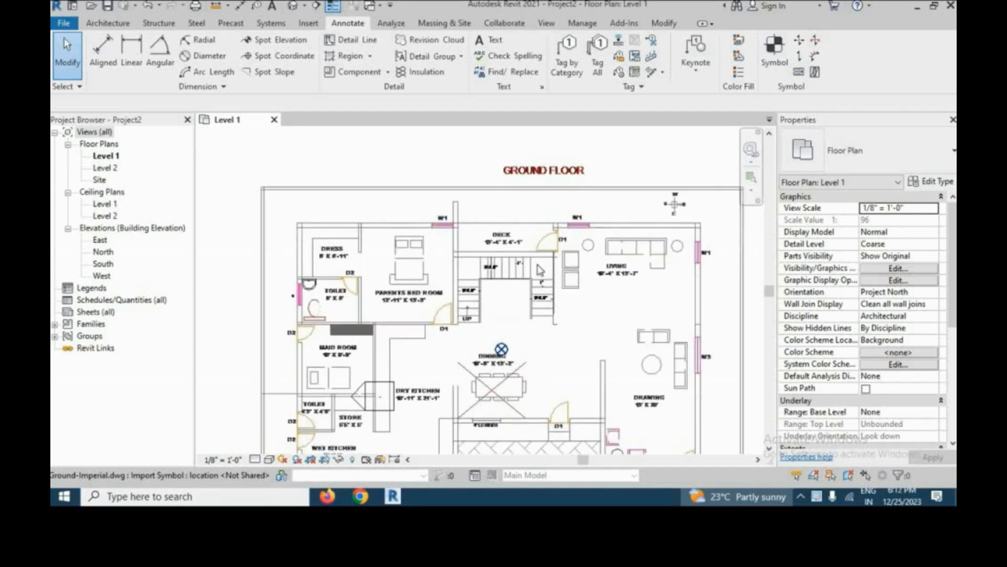
scroll(537, 288, down, 2)
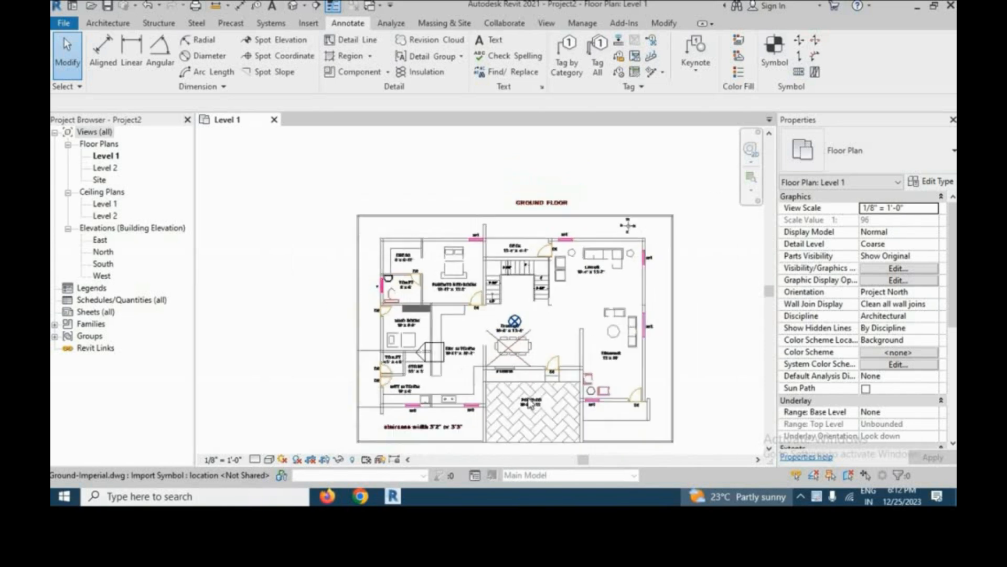
scroll(452, 356, up, 3)
scroll(386, 402, down, 2)
scroll(319, 184, up, 3)
scroll(319, 185, up, 2)
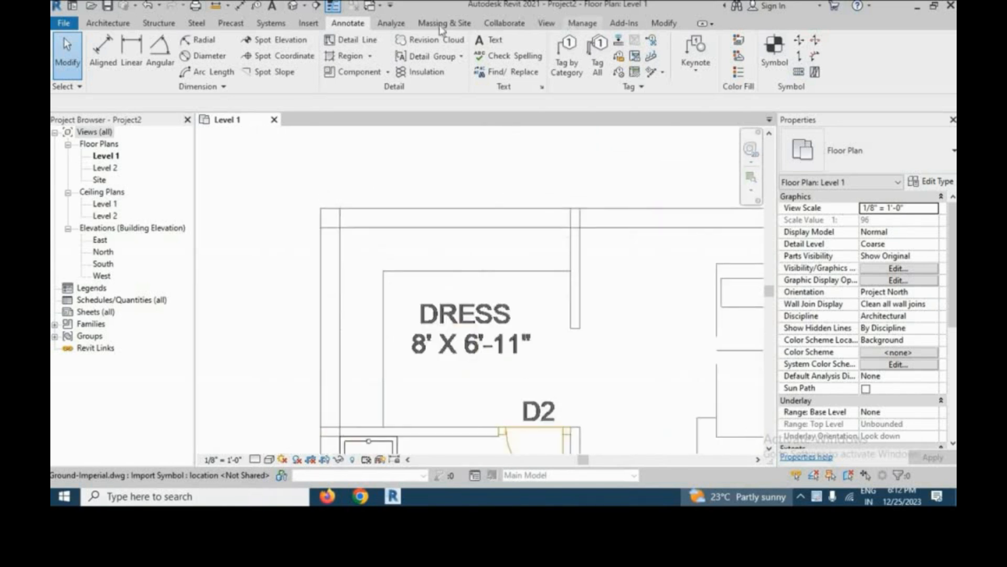
Start loading a family and look through the Structural Precast folder of the English-Imperial library
click(308, 23)
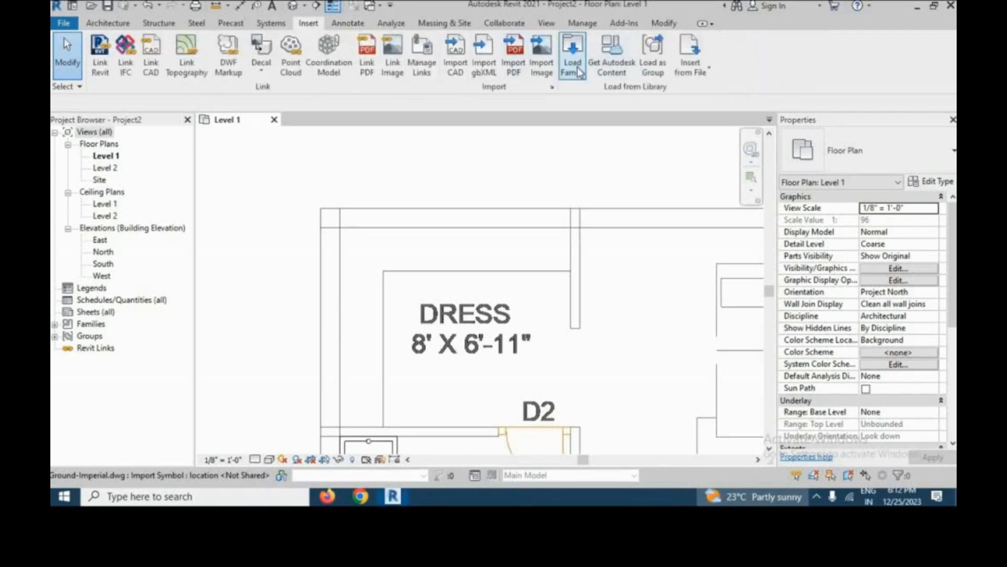
click(574, 52)
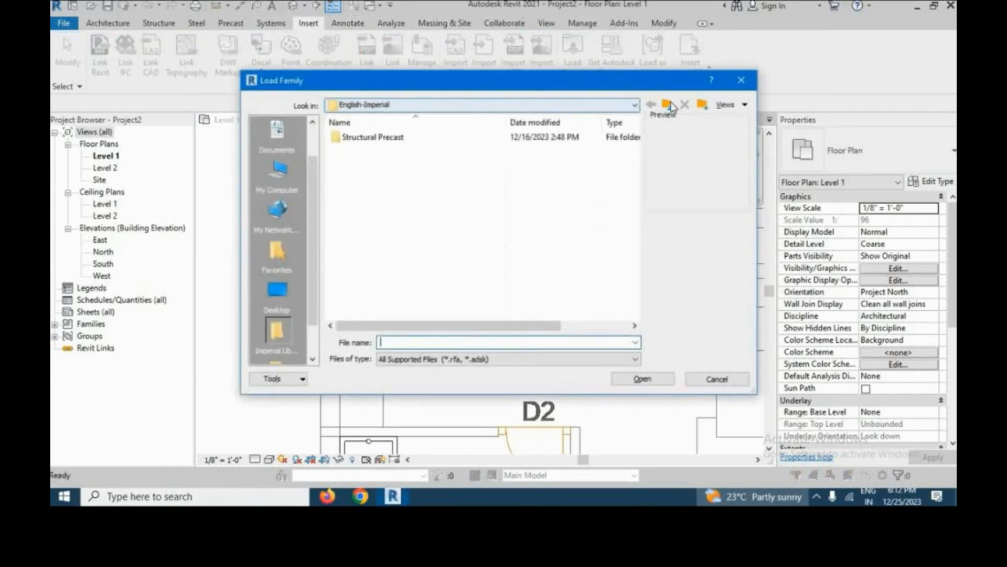
click(400, 140)
double_click(401, 140)
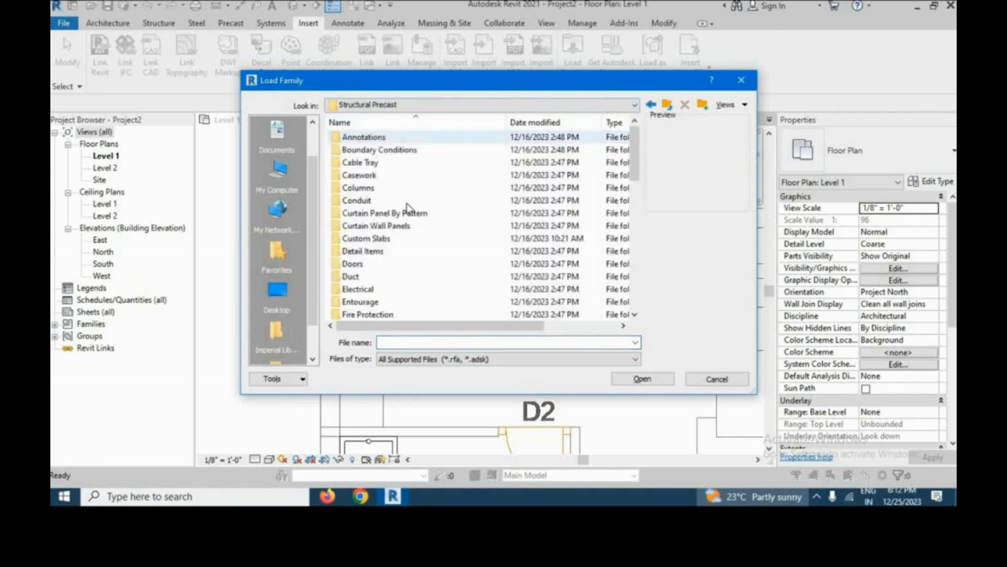
scroll(389, 218, down, 8)
scroll(390, 219, down, 2)
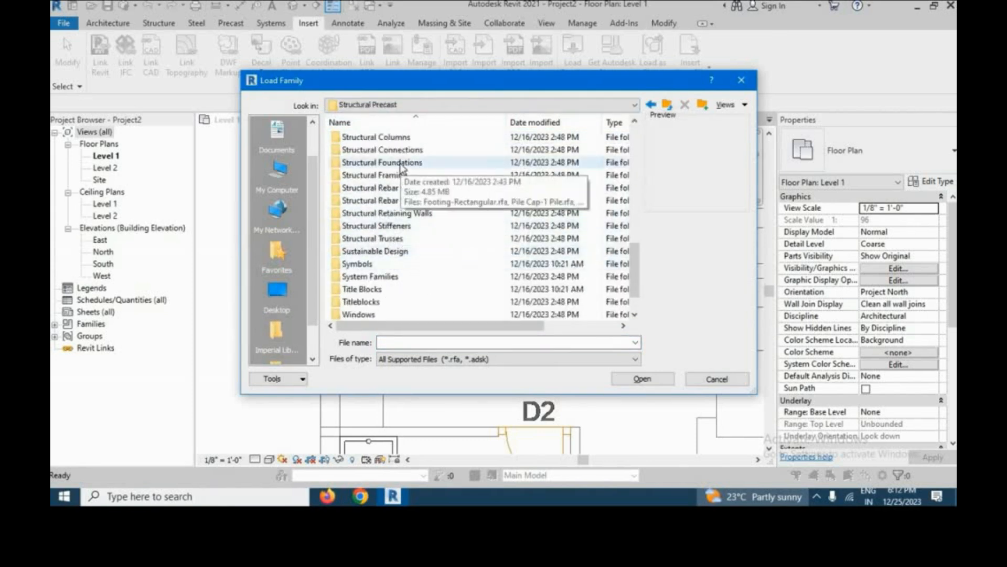
scroll(402, 204, down, 1)
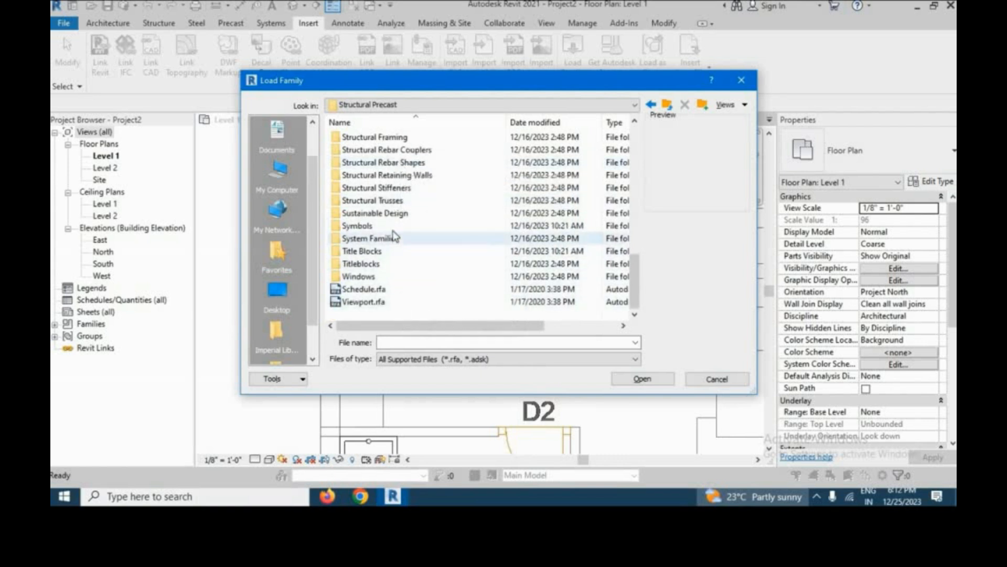
scroll(394, 201, up, 3)
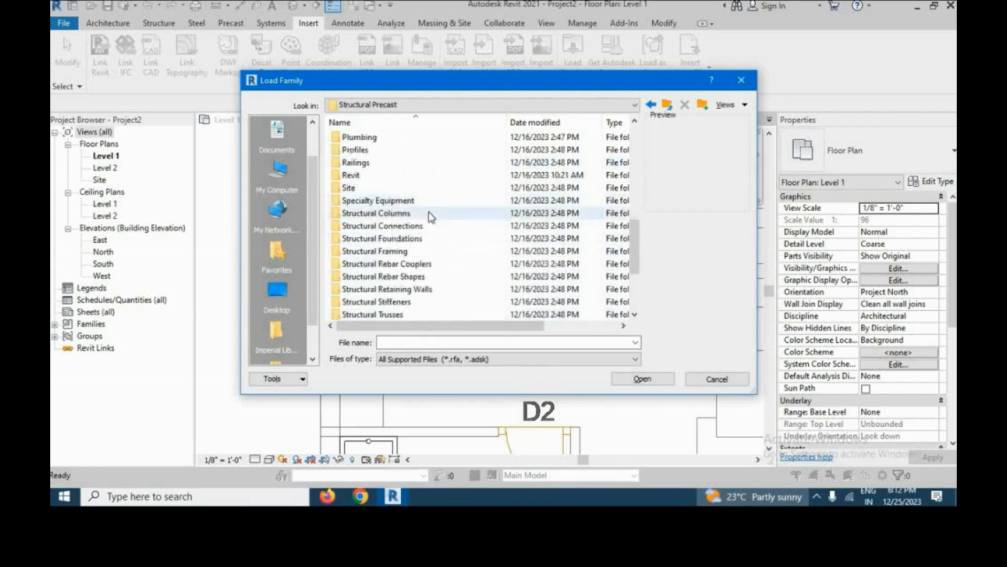
Load Concrete-Rectangular-Column.rfa from the Concrete folder under Structural Columns into the project
double_click(389, 214)
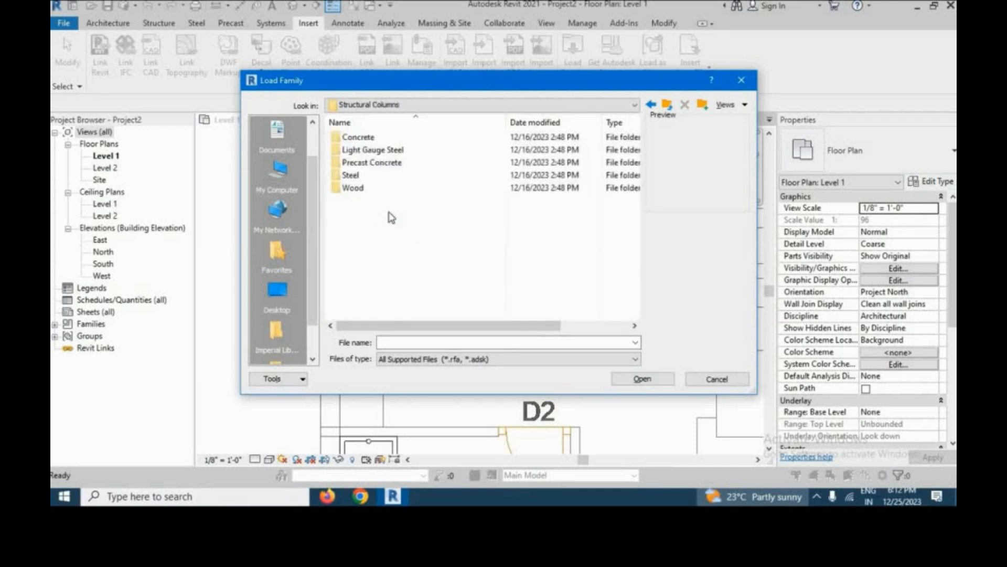
double_click(376, 137)
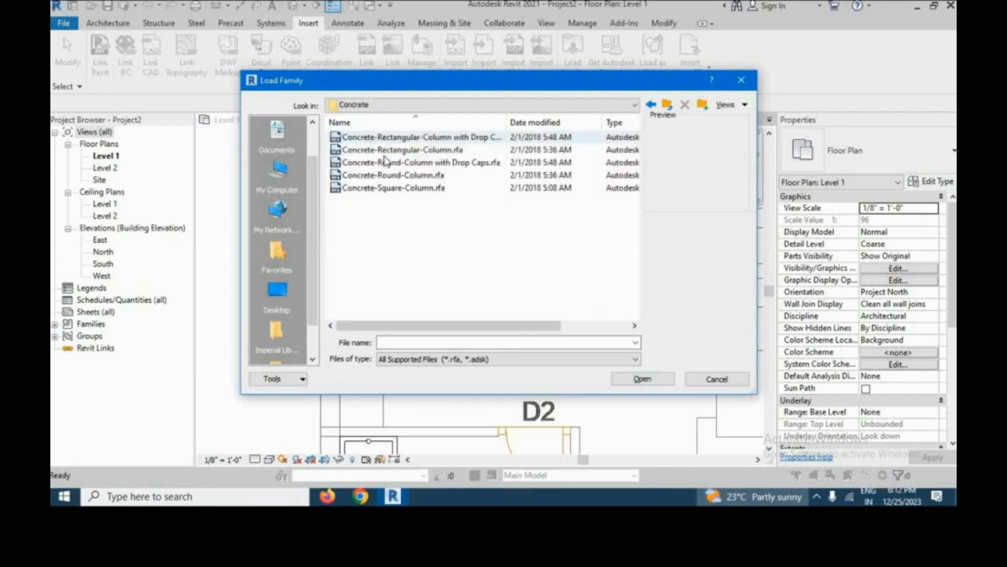
click(450, 152)
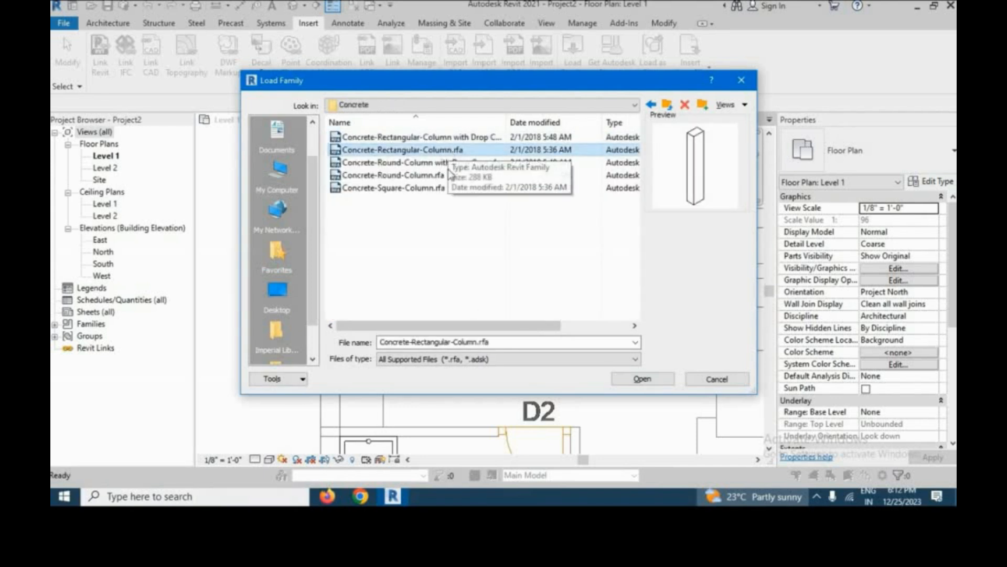
click(504, 539)
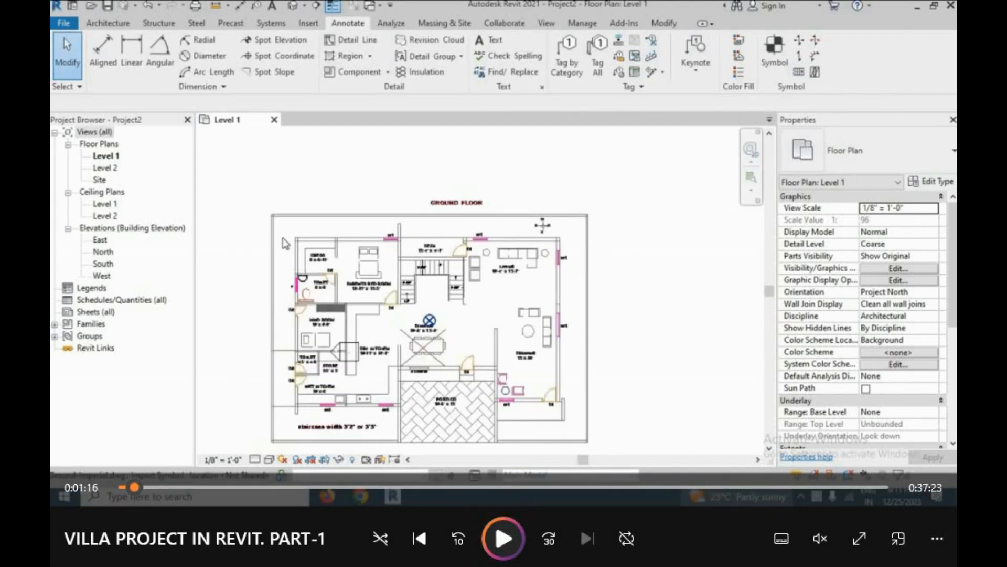
key(space)
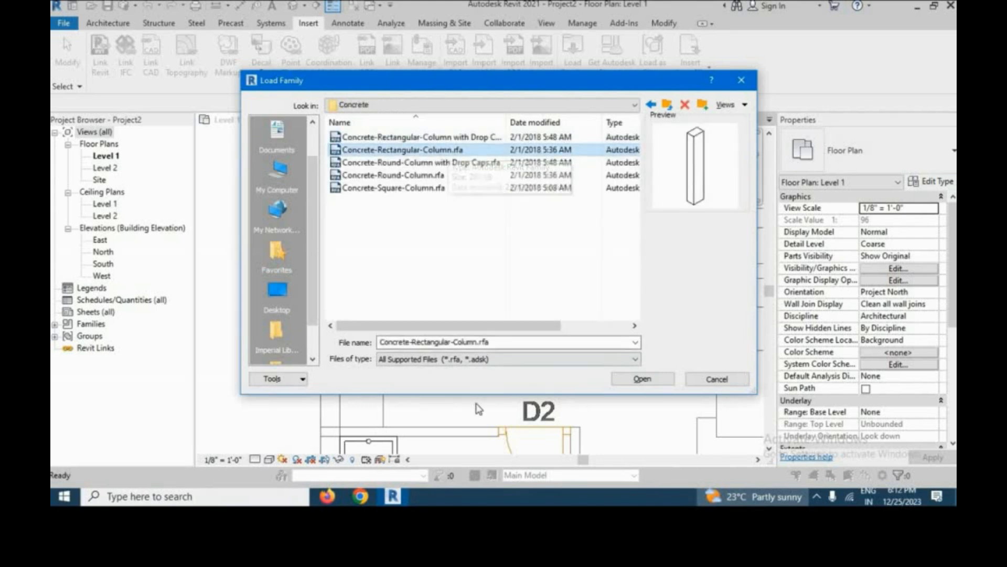
click(668, 376)
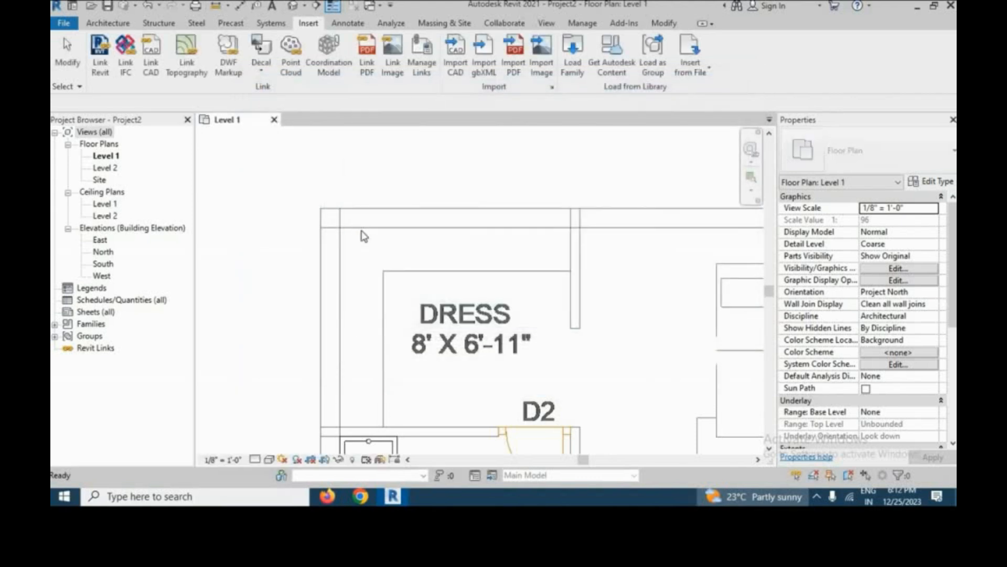
Find the 12 x 18 type of the Concrete-Rectangular-Column family in the project and start placing it in the Level 1 plan
click(56, 325)
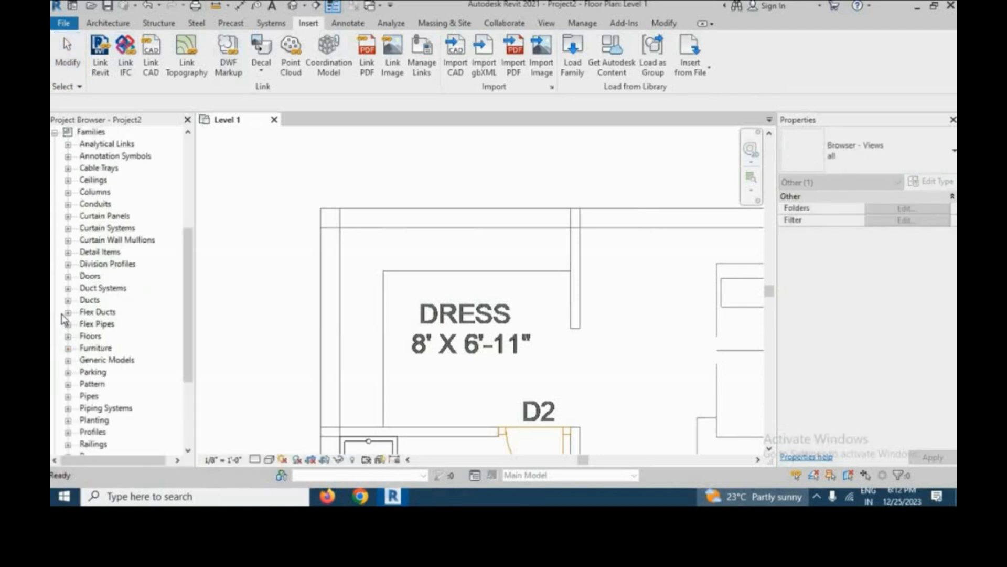
scroll(131, 254, down, 4)
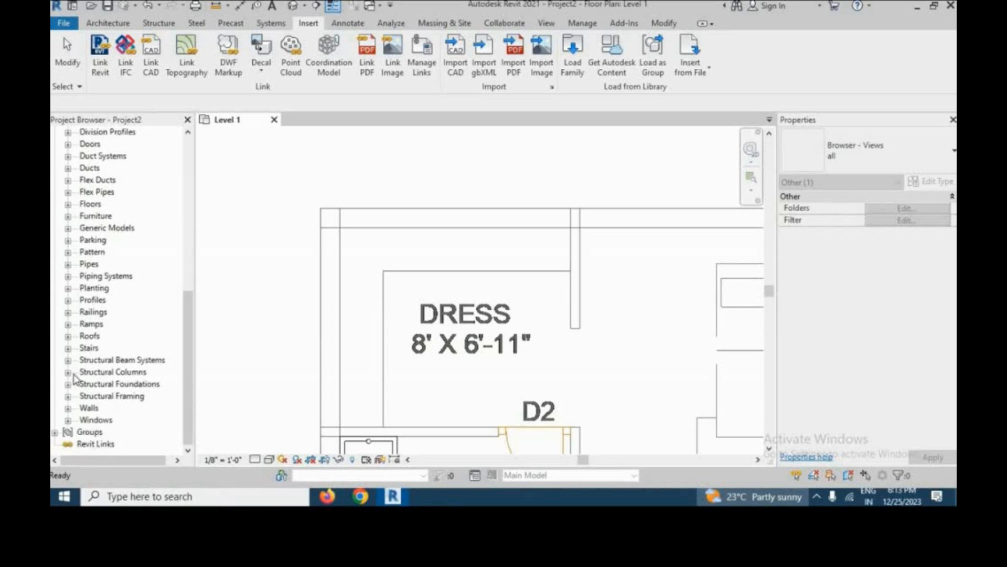
click(68, 372)
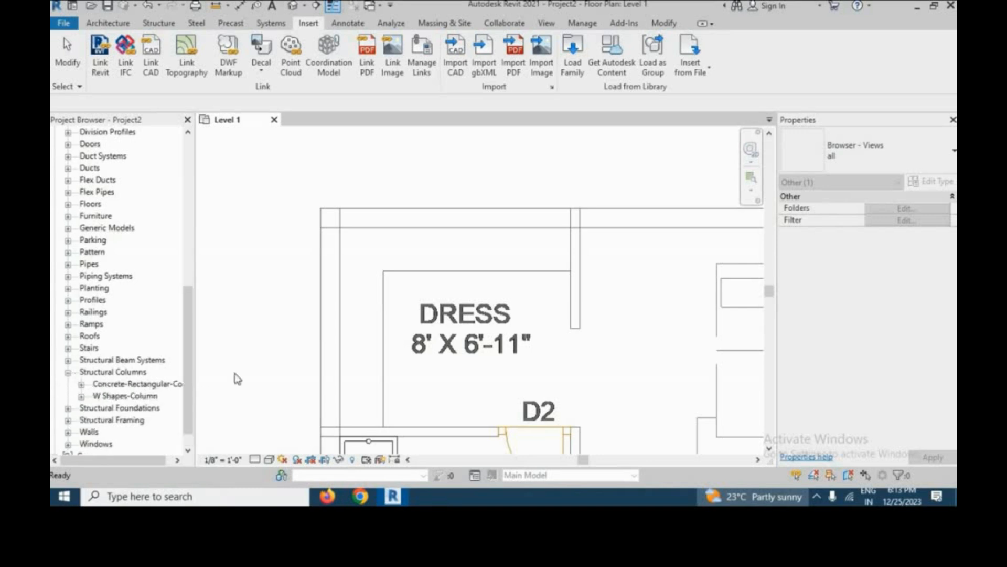
click(82, 384)
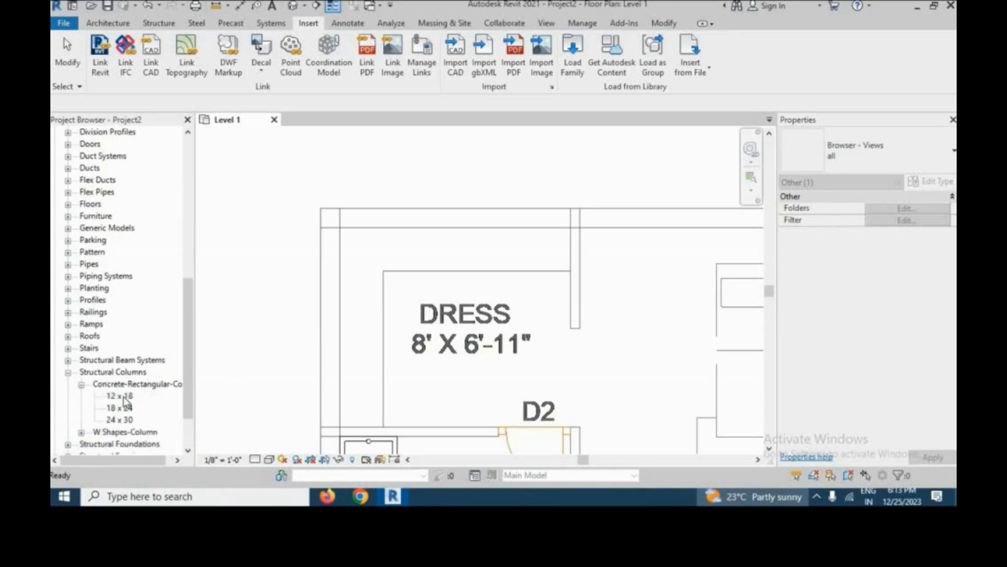
drag(125, 399, 462, 343)
Duplicate the 12 x 18 concrete column type under the name 8 x 8
click(932, 181)
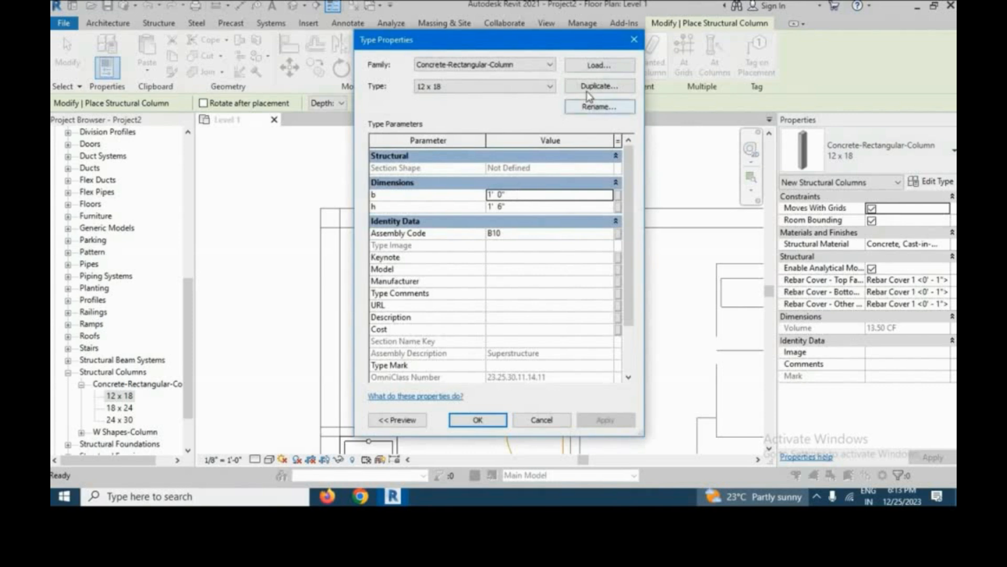
click(622, 106)
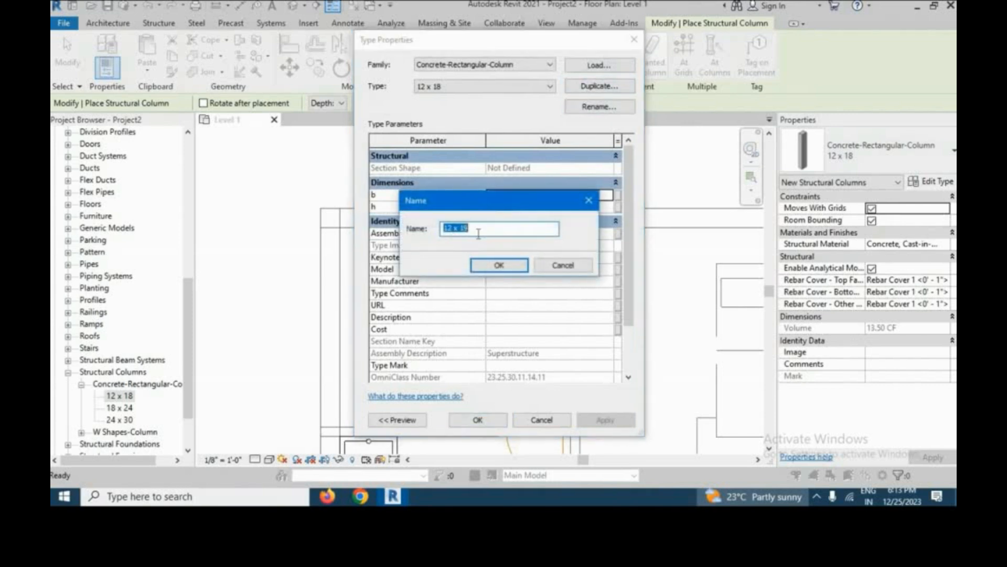
key(BackSpace)
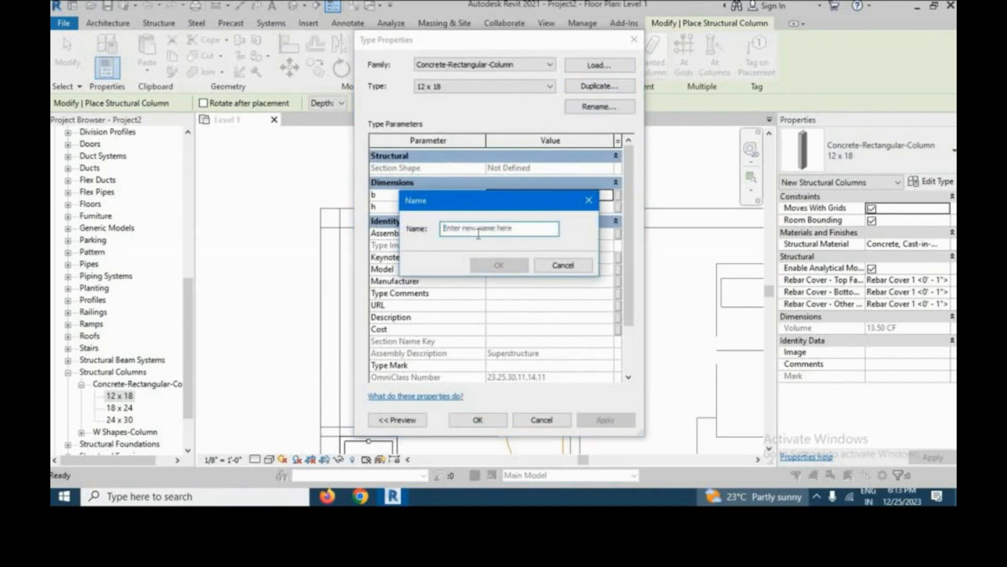
text(B)
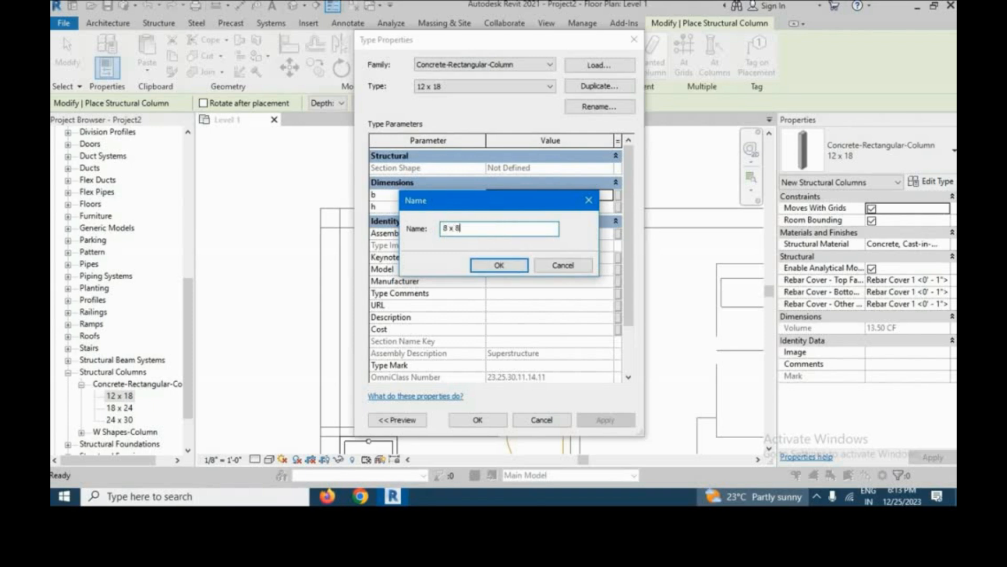
key(Return)
Set both the b and h dimensions of the 8 x 8 column type to 8 inches
click(518, 196)
text(8)
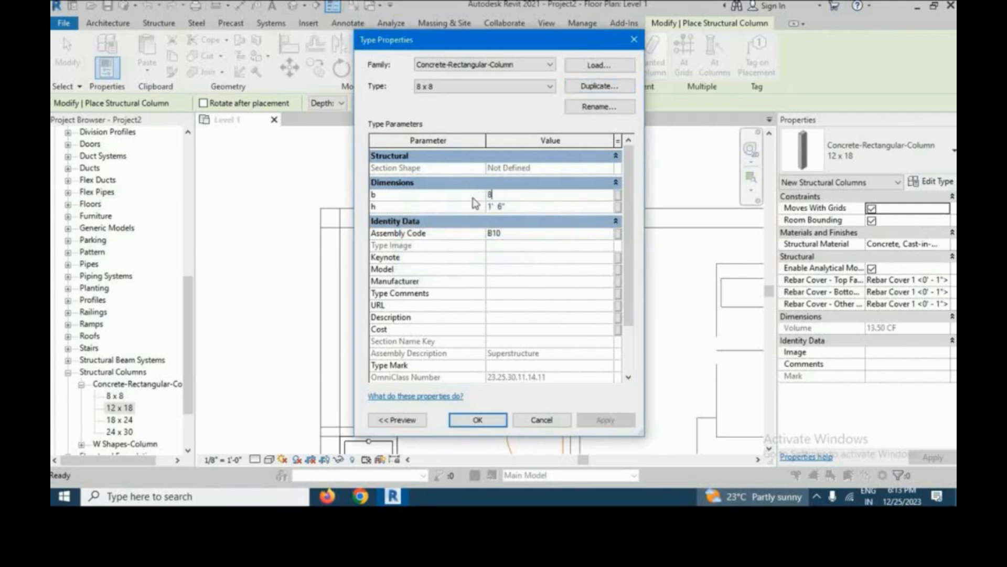
click(525, 207)
text(8)
click(477, 420)
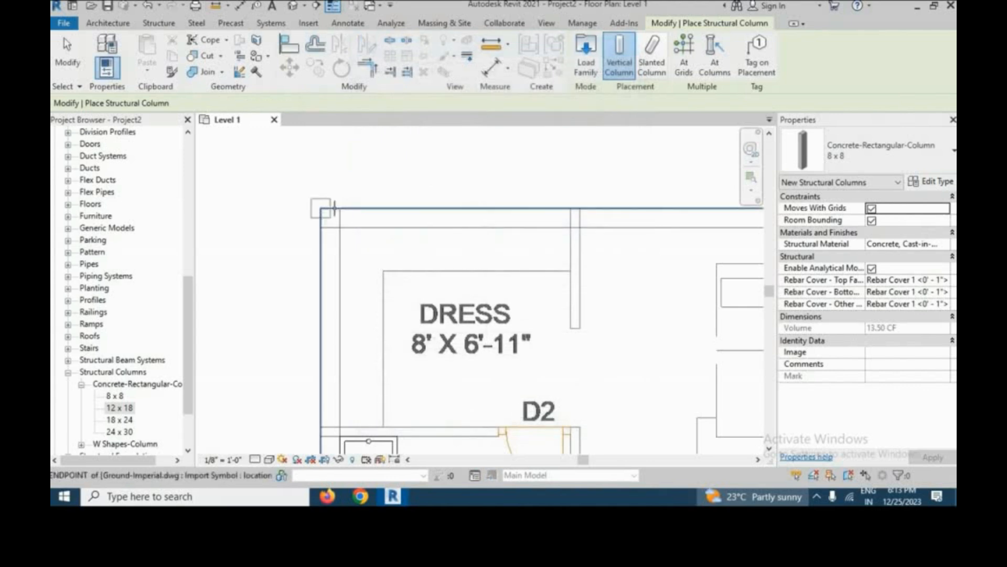
Place an 8 x 8 column in the outer wall corner beside the DRESS room and end the column placement
scroll(334, 209, up, 3)
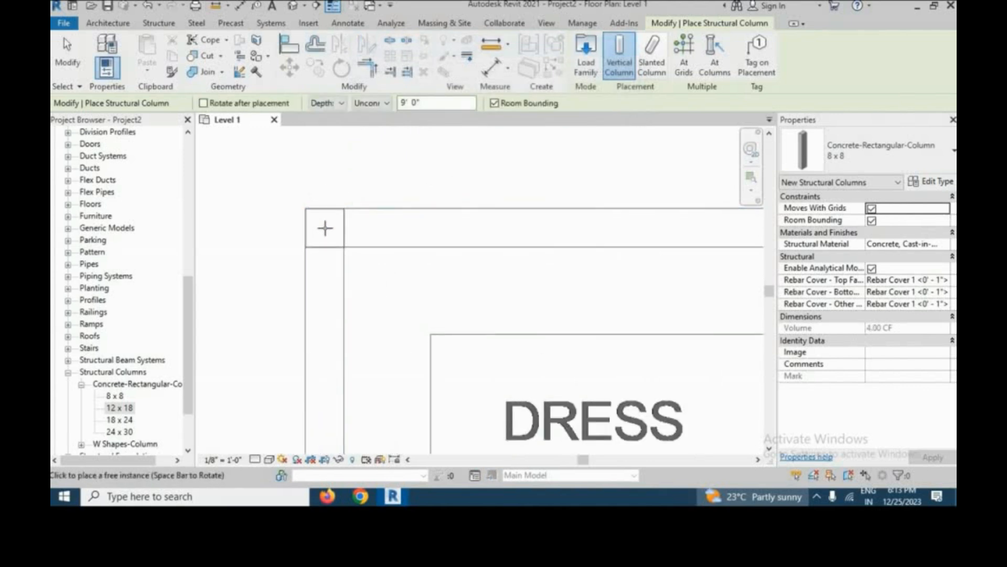
click(423, 228)
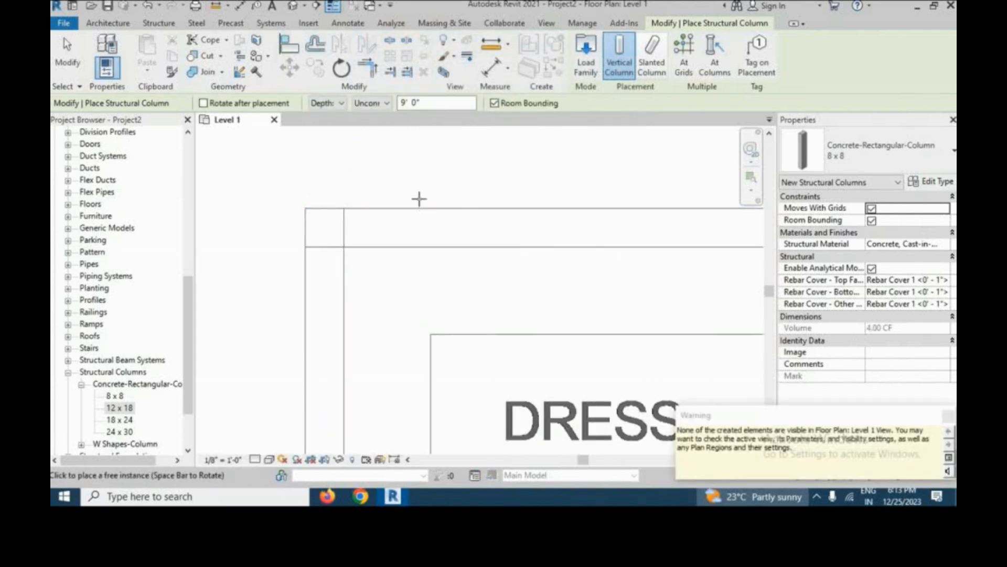
right_click(412, 186)
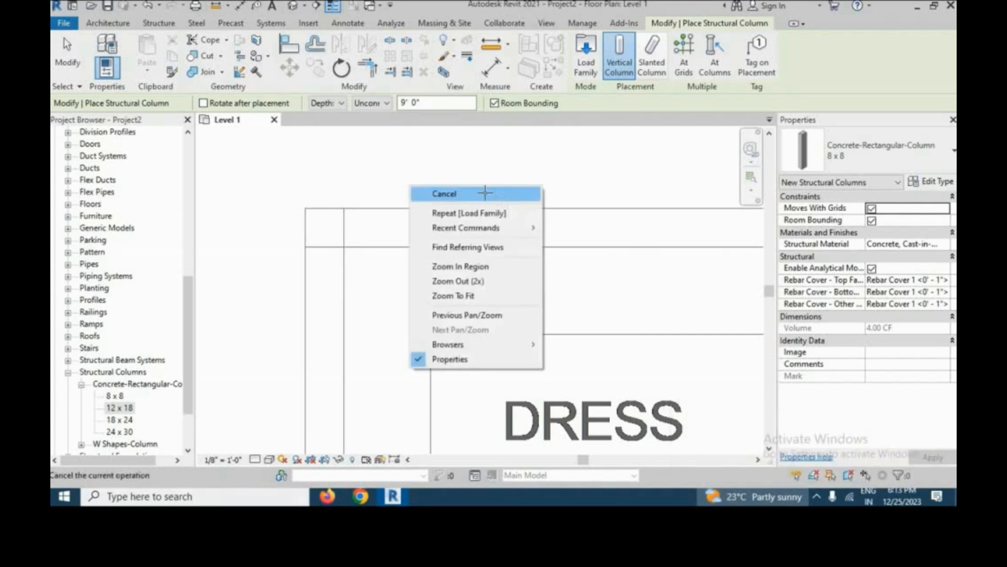
key(Escape)
right_click(488, 195)
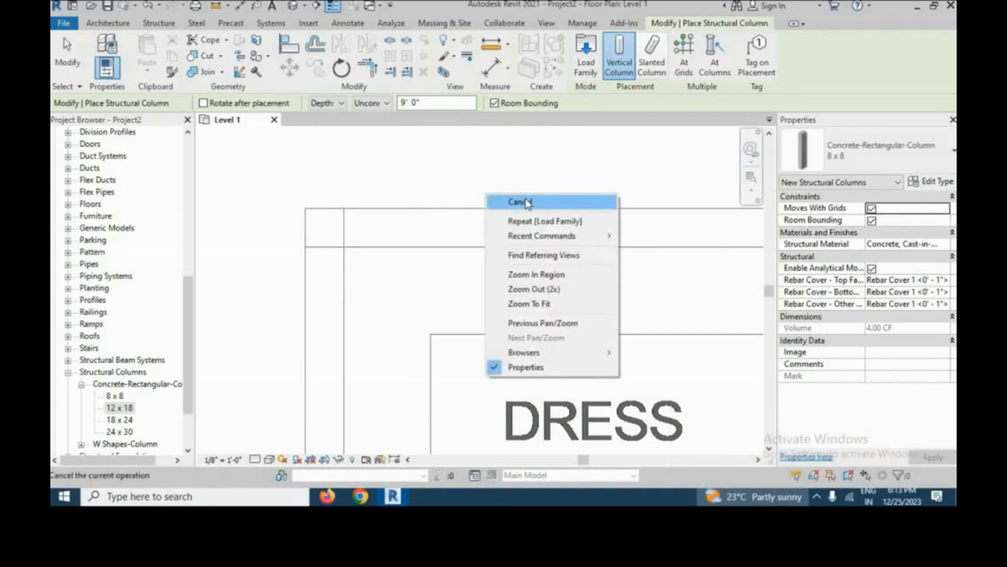
click(527, 203)
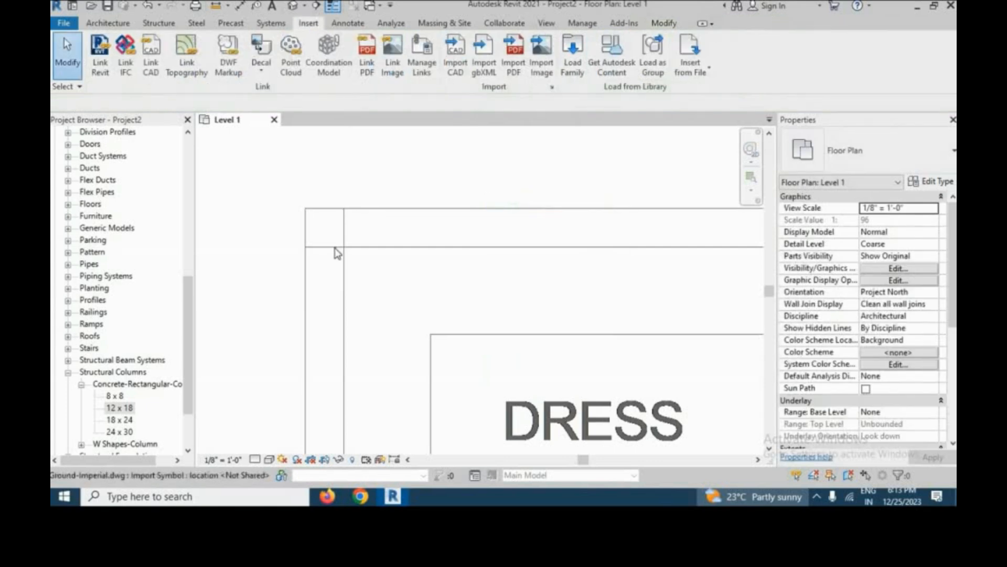
Open the East elevation view to see the placed column against the levels
scroll(338, 235, down, 2)
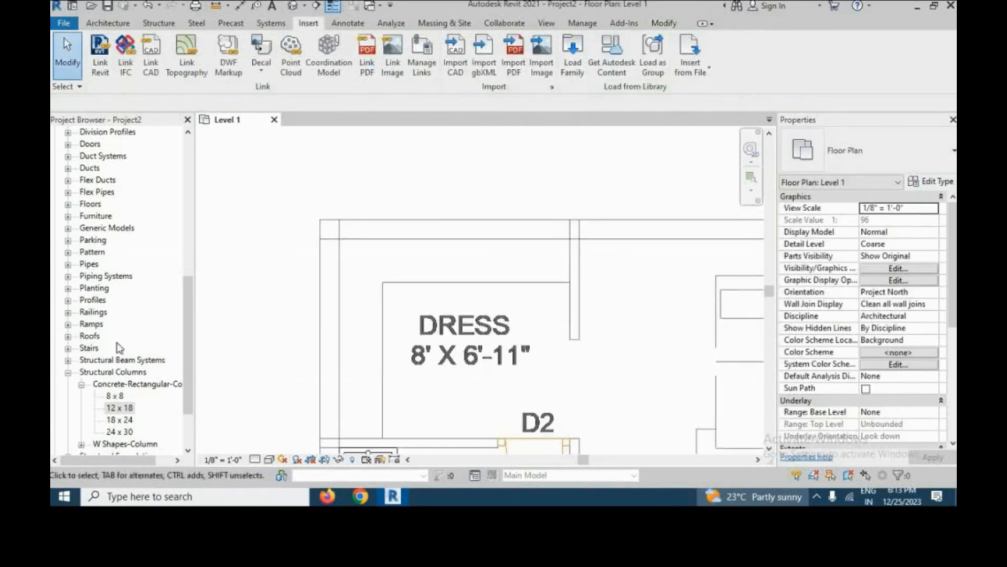
scroll(123, 336, down, 2)
scroll(132, 322, up, 2)
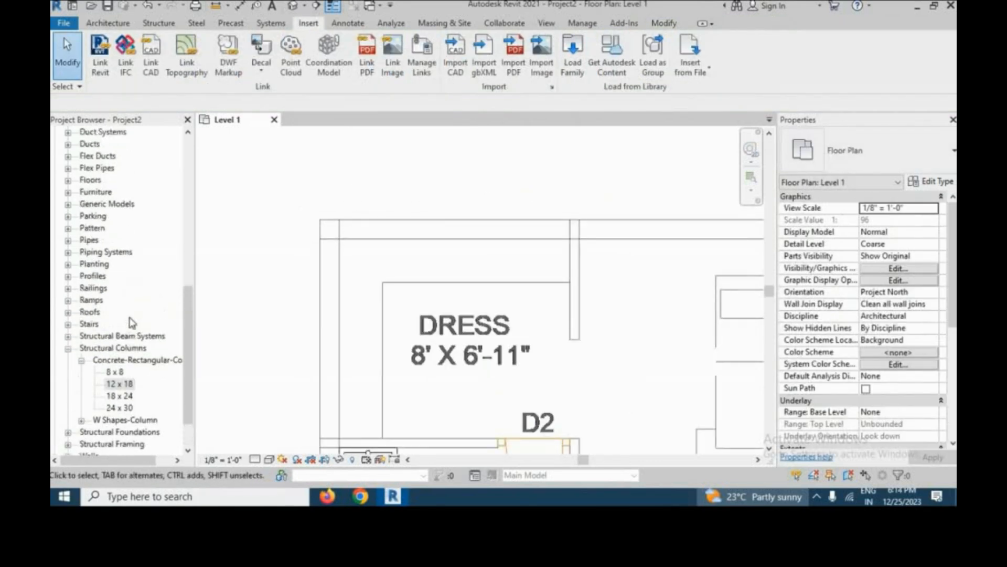
scroll(132, 322, up, 8)
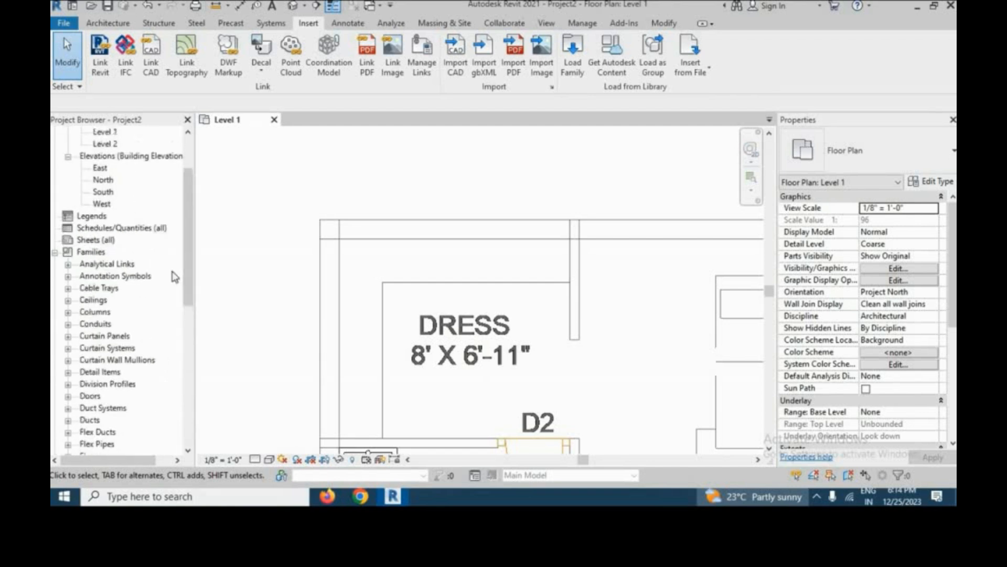
scroll(175, 276, up, 2)
double_click(100, 240)
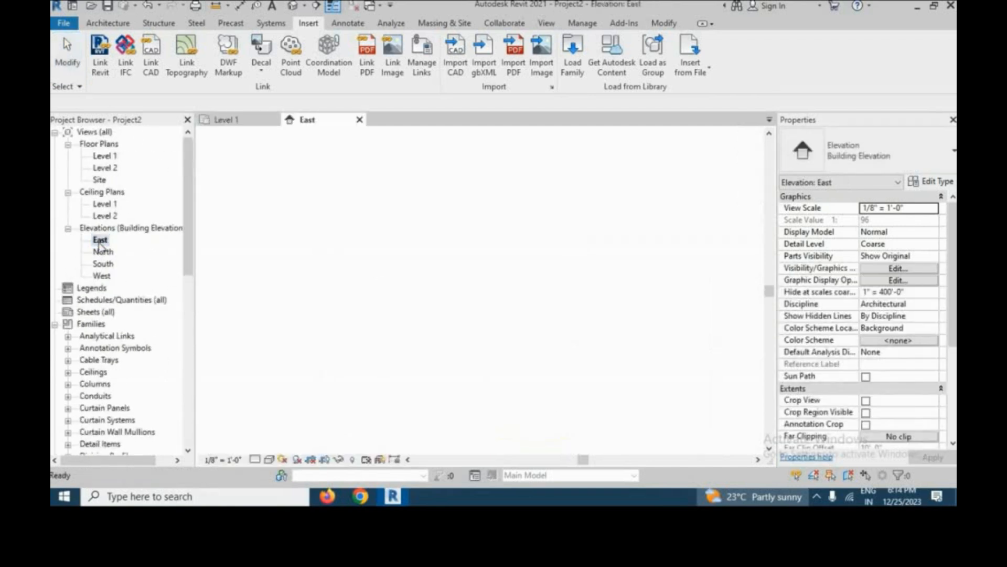
scroll(494, 298, up, 3)
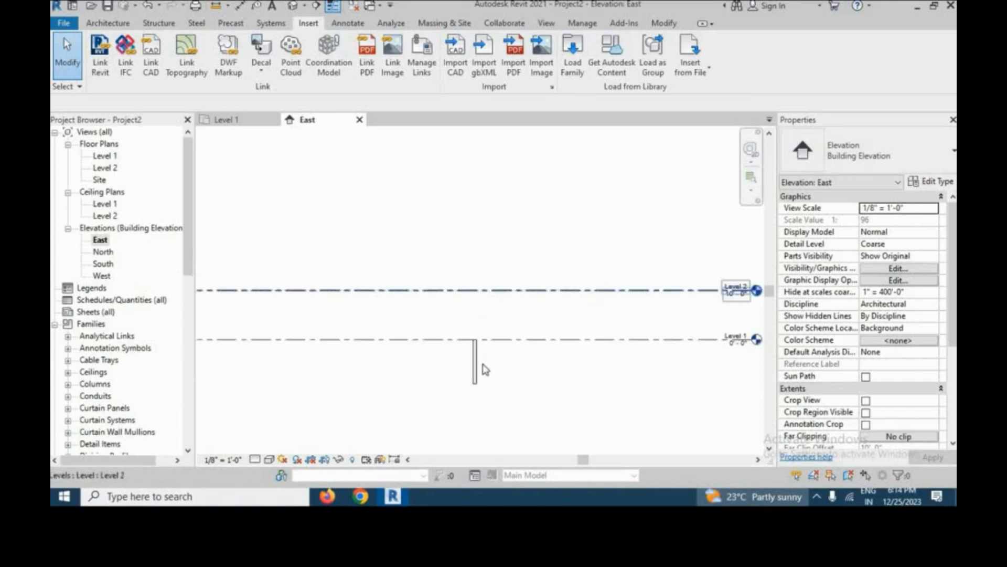
Set the placed 8 x 8 column's top level to Level 2 and its base offset to 0
click(474, 365)
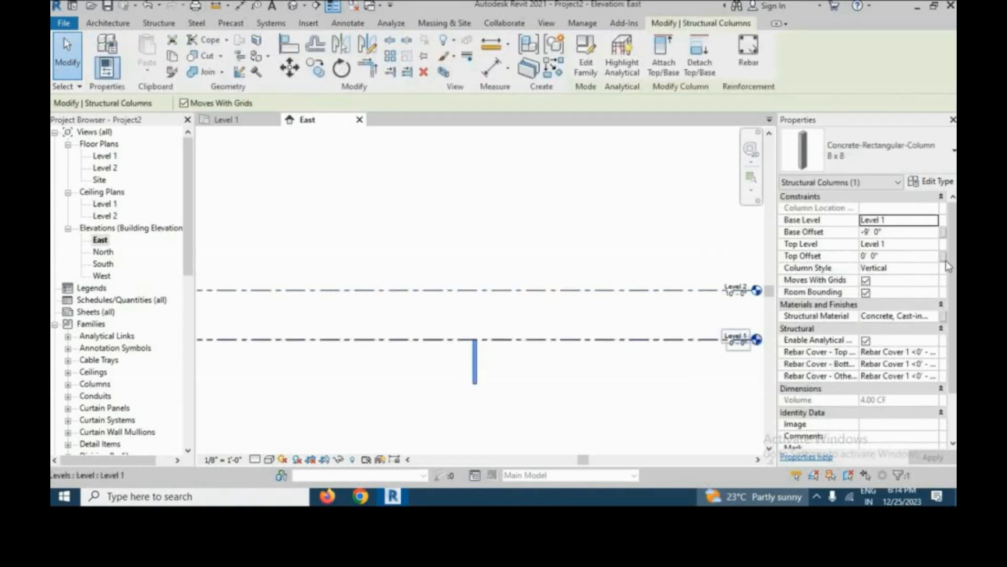
click(905, 232)
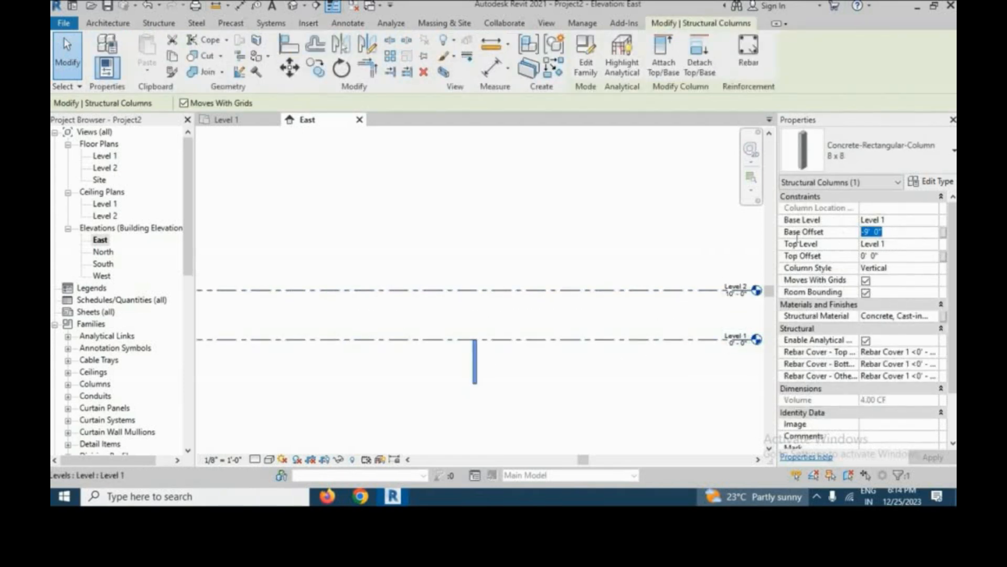
click(915, 244)
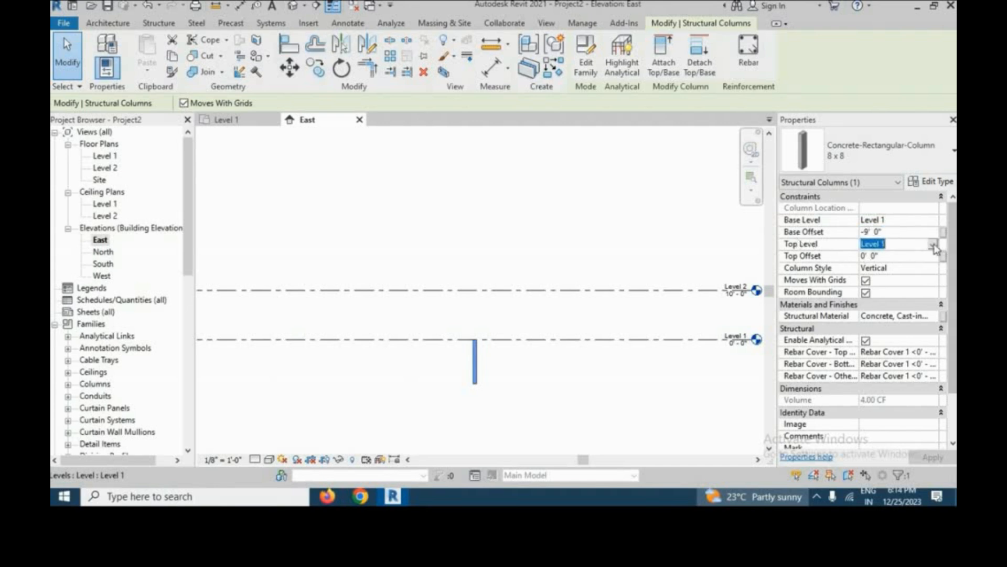
click(932, 245)
click(892, 266)
click(891, 232)
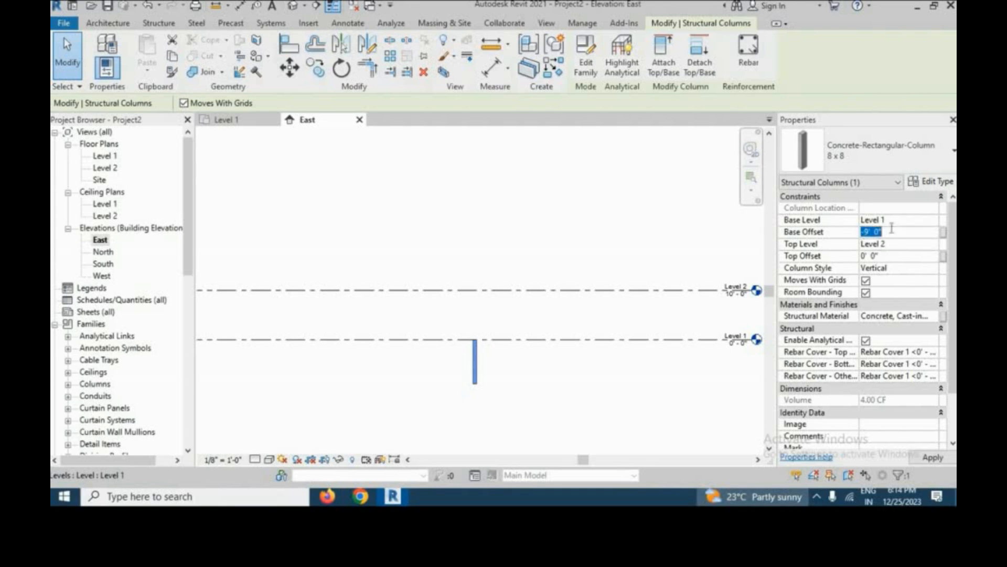
text(0)
Rename Level 1 as GR LEVEL and rename its corresponding views as well
scroll(682, 356, up, 4)
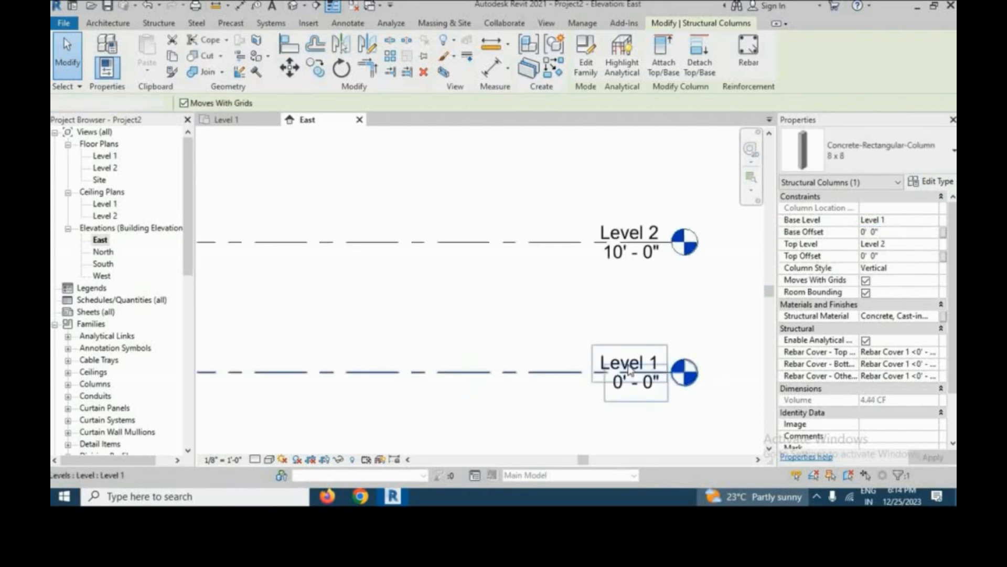
click(628, 370)
click(628, 369)
text(GR LEVEL)
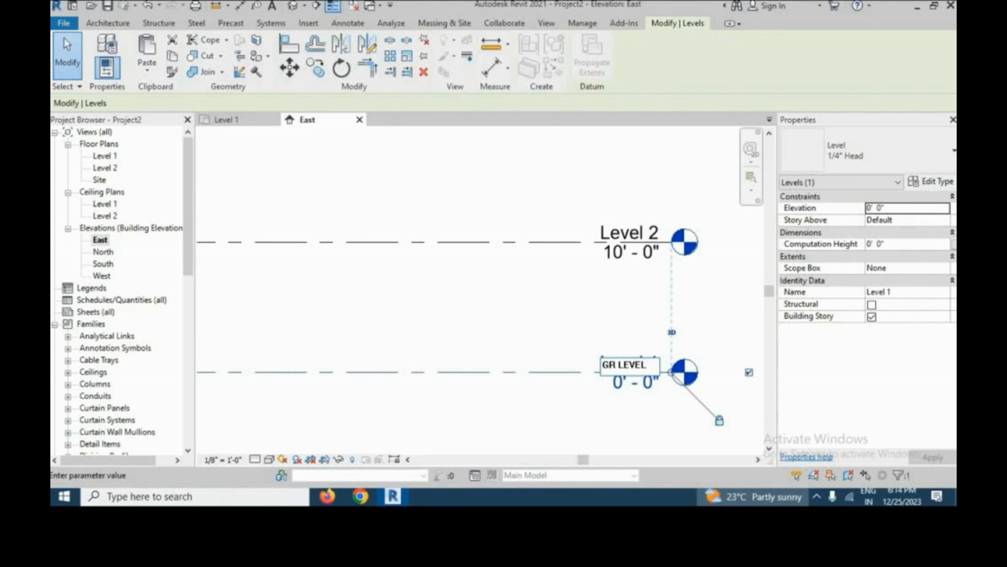
key(Return)
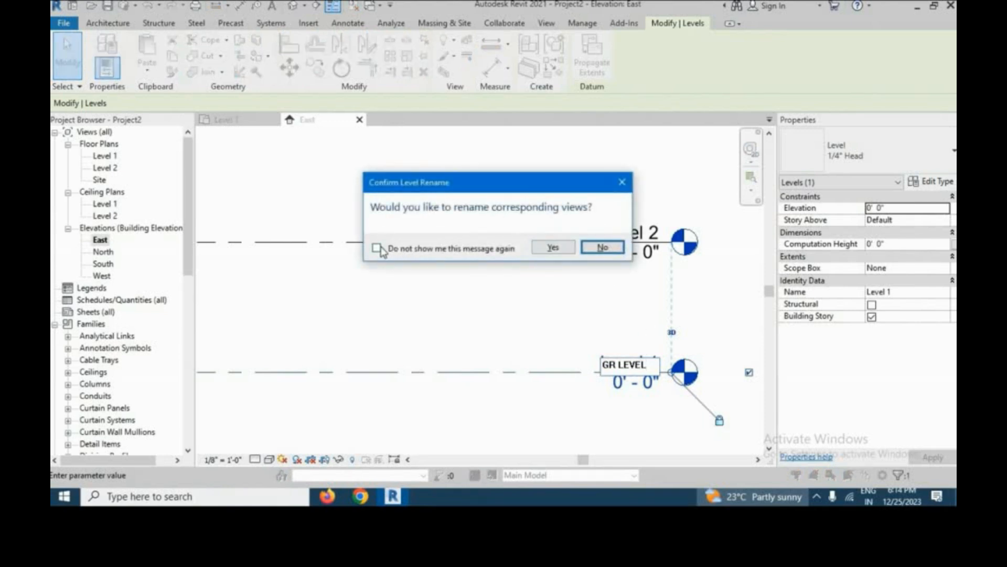
click(552, 248)
Rename Level 2 as 1ST FLOOR along with its corresponding views
scroll(646, 447, down, 2)
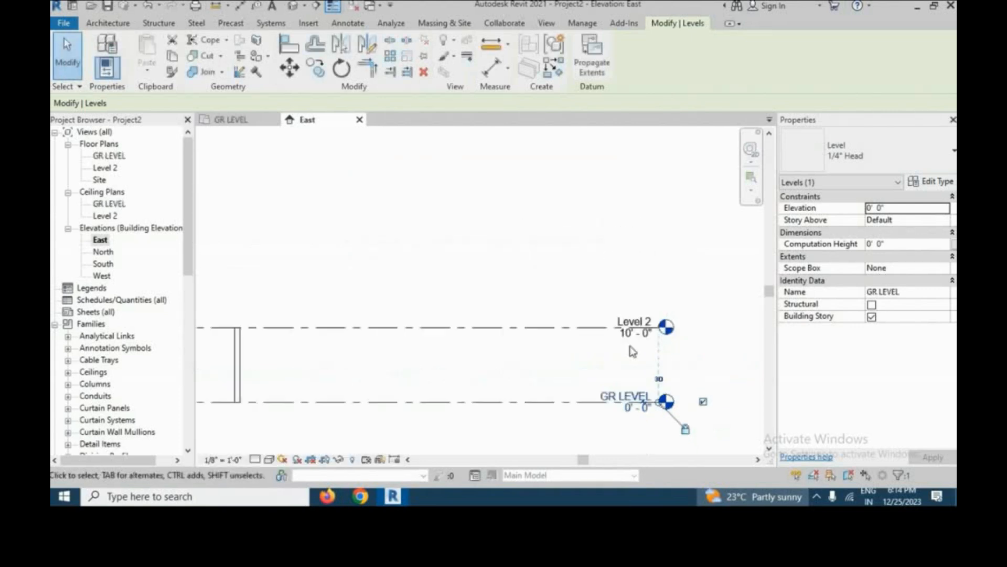
scroll(629, 331, up, 2)
double_click(641, 337)
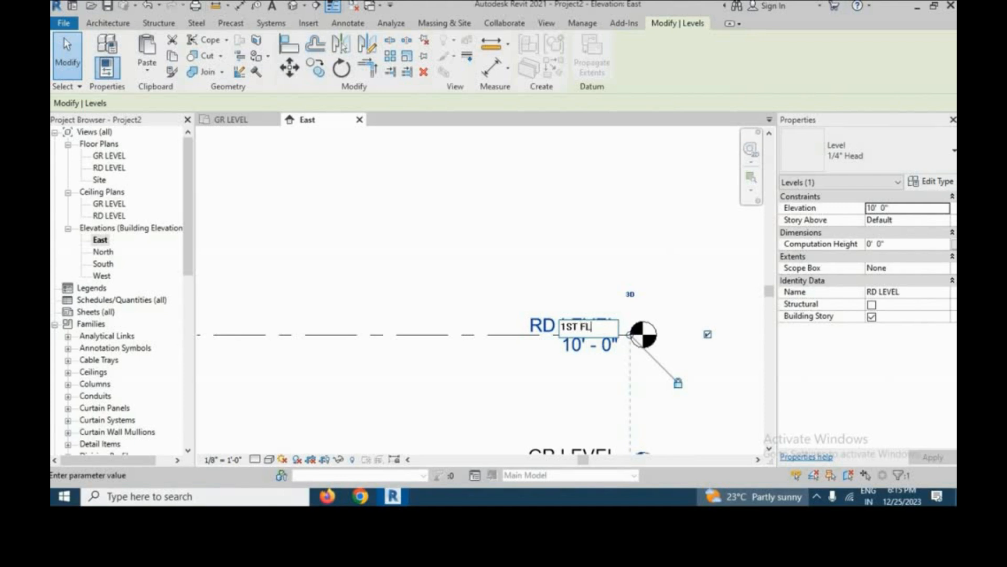
text(R)
key(Return)
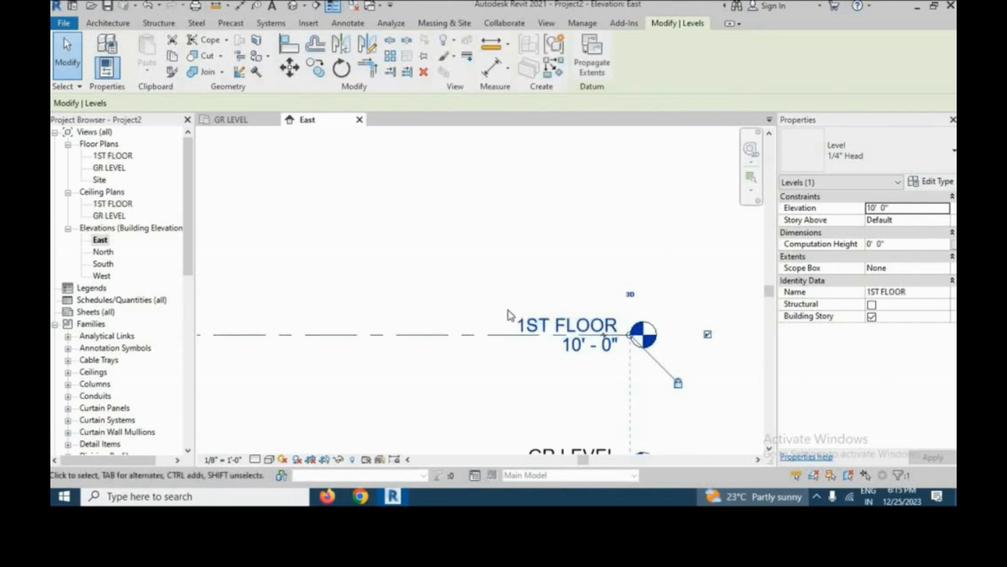
Set the elevation of the 1ST FLOOR level to 10' 6"
scroll(503, 313, down, 3)
scroll(274, 288, down, 2)
scroll(399, 288, up, 3)
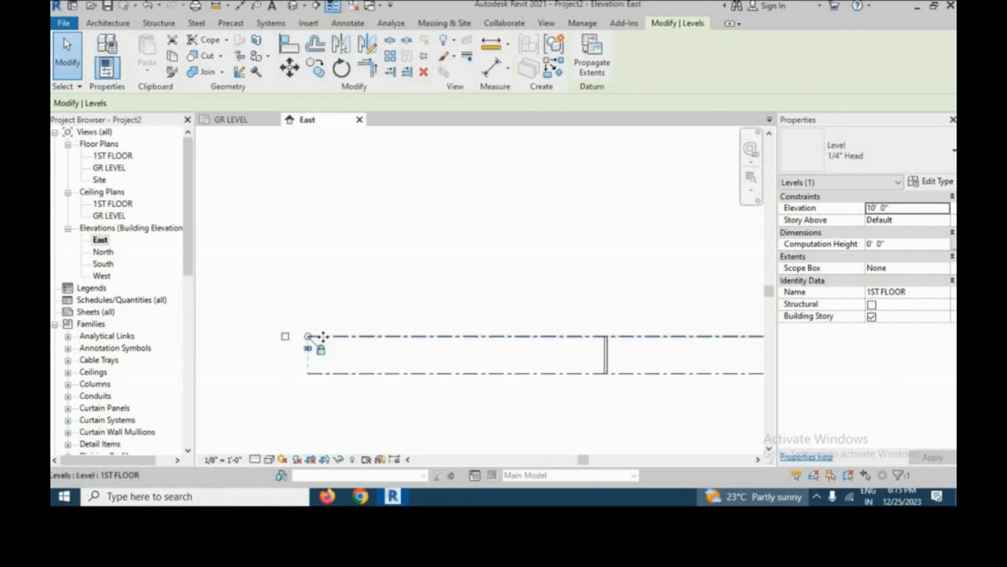
scroll(317, 344, down, 2)
scroll(526, 341, up, 4)
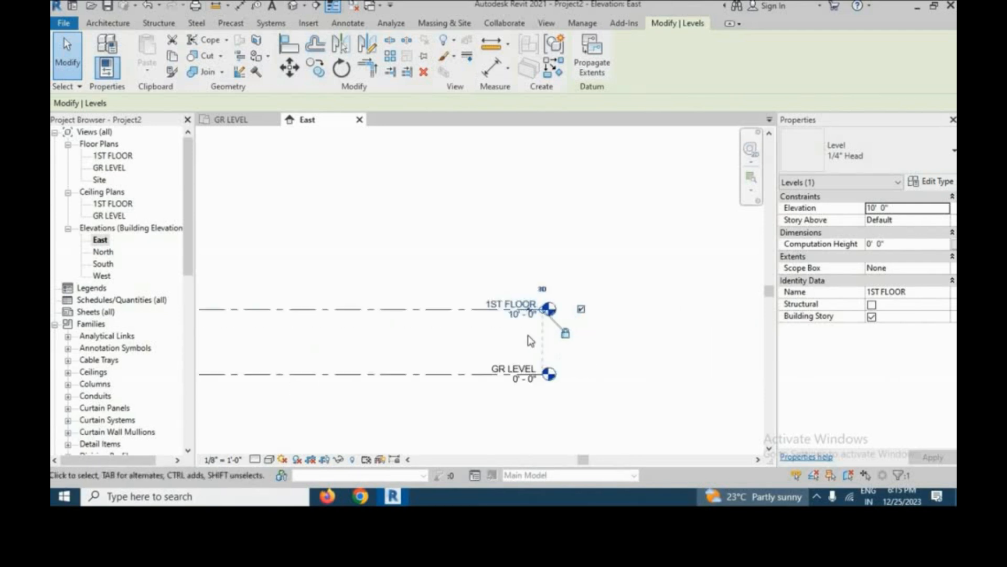
scroll(516, 316, up, 2)
click(546, 316)
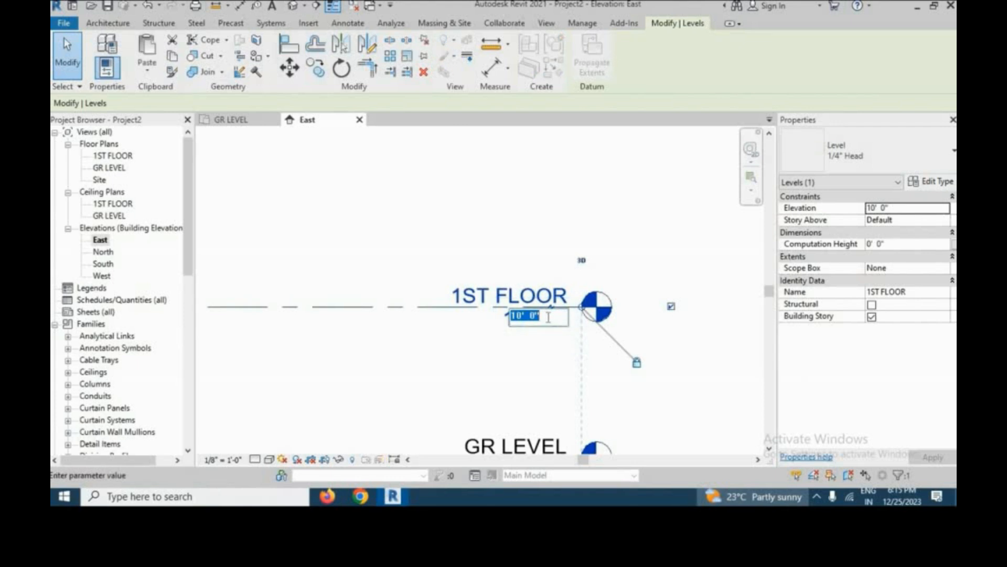
click(548, 317)
key(Return)
scroll(527, 313, down, 3)
scroll(528, 313, down, 3)
Draw a new level about 15' above 1ST FLOOR, aligned with the ends of the existing levels, and end the Level command
key(l)
key(l)
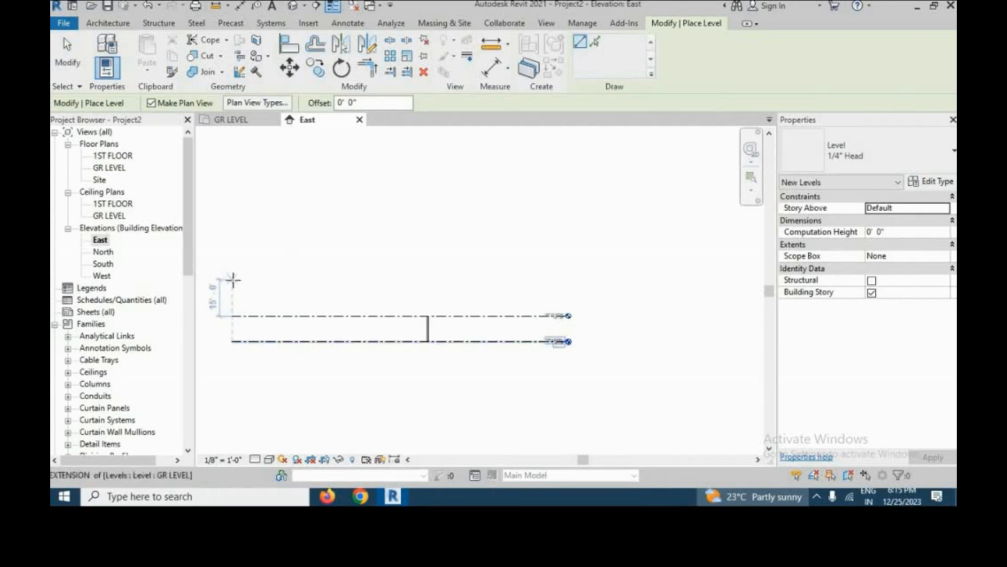
click(347, 273)
click(568, 279)
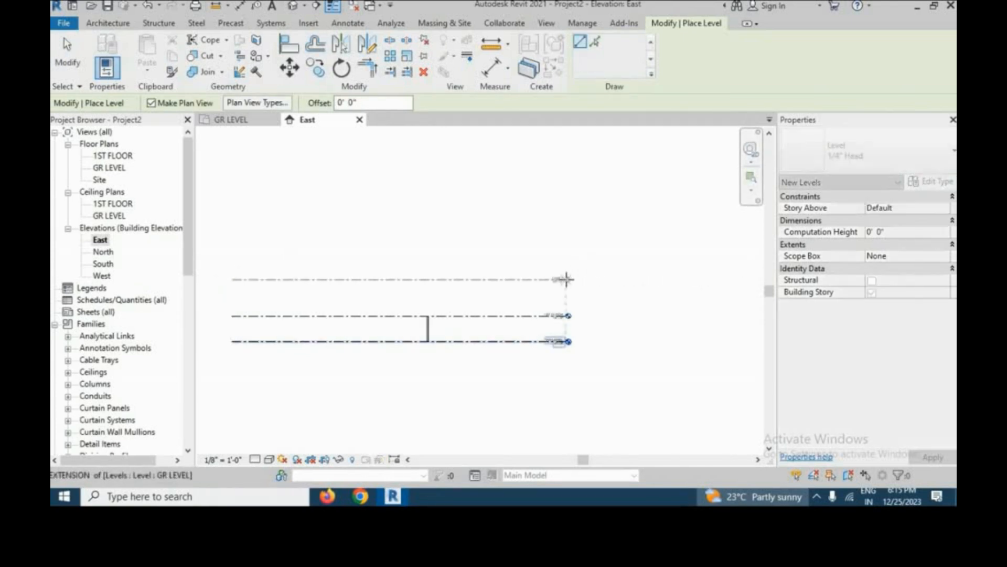
right_click(616, 261)
click(651, 269)
right_click(651, 263)
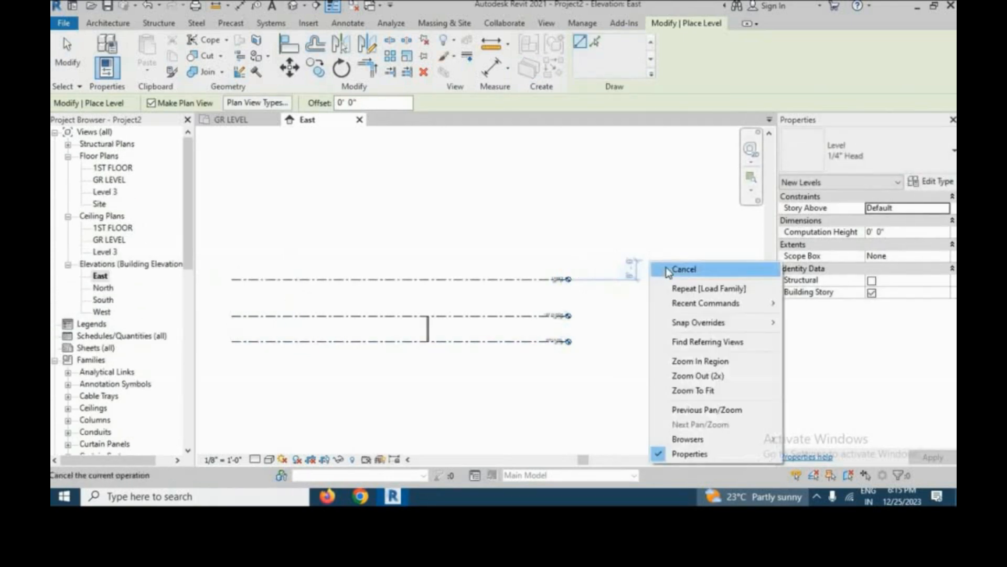
click(677, 270)
Set the distance between the new upper level and 1ST FLOOR to 10' 6"
scroll(300, 304, up, 3)
click(301, 261)
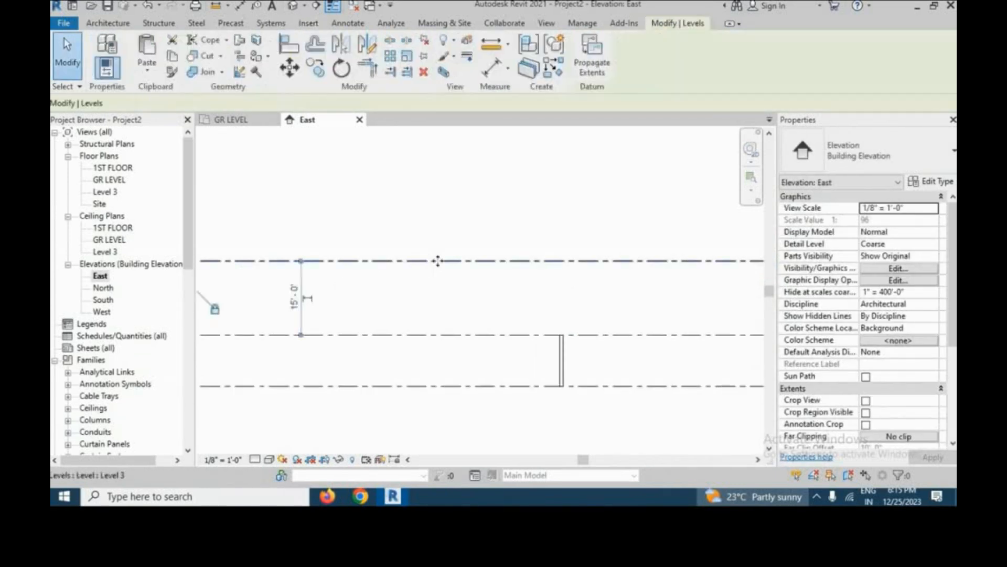
click(303, 299)
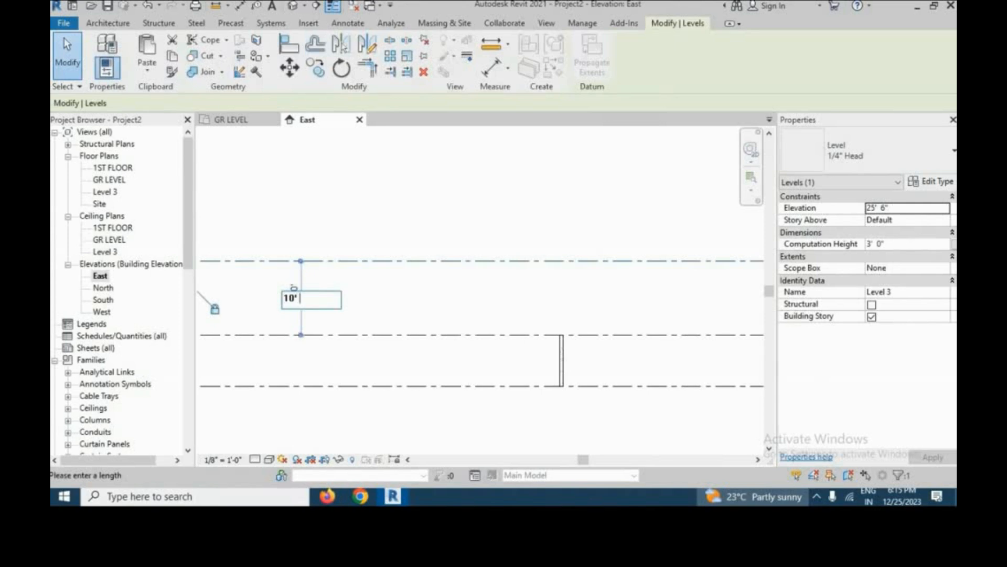
text(10' - 6")
click(363, 285)
Rename the level above 1ST FLOOR and its views as TERRACE
scroll(381, 253, down, 3)
scroll(476, 248, up, 3)
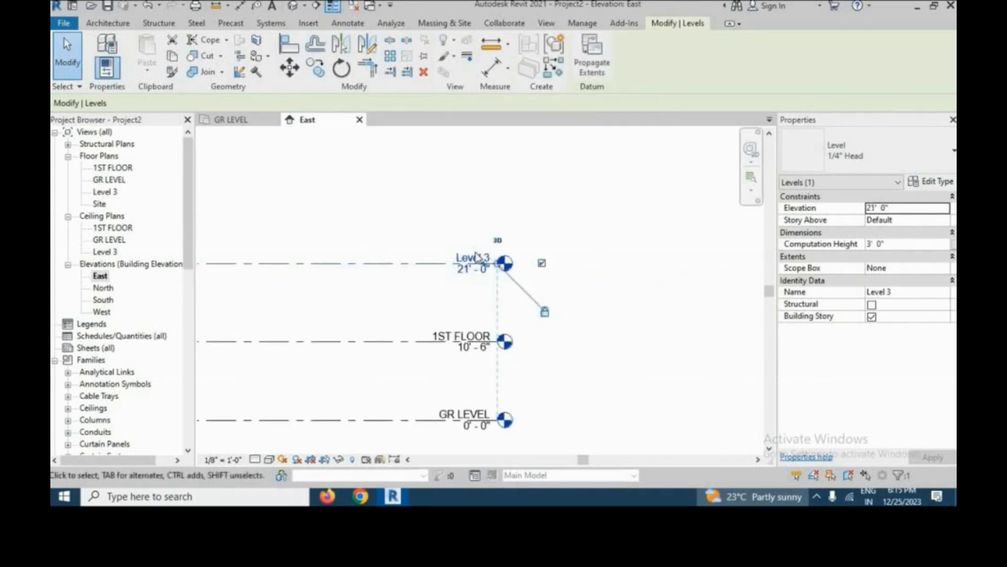
click(476, 256)
text(TERRACE)
key(Return)
Rename the level above 1ST FLOOR and its views as 2ND FLOOR
scroll(678, 302, up, 3)
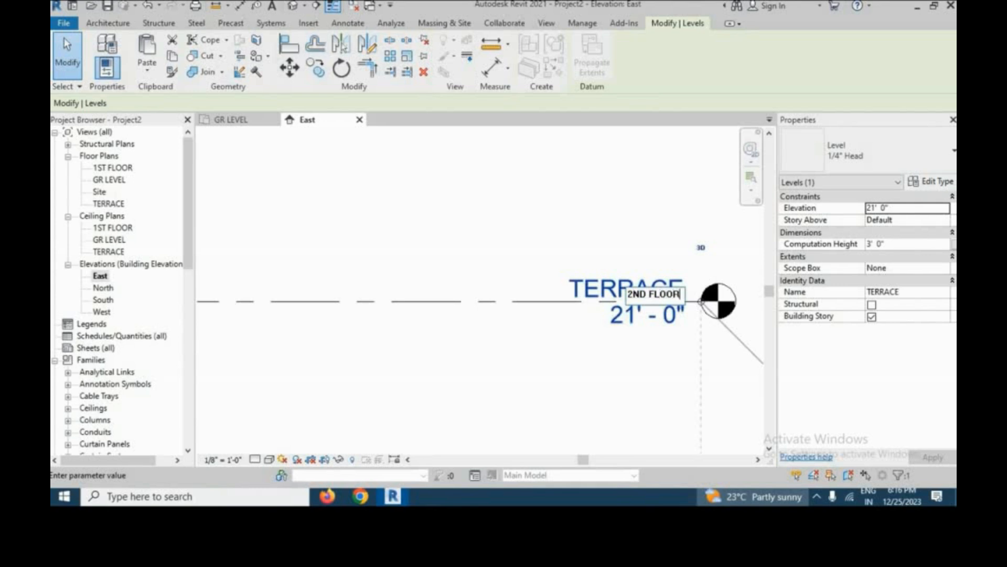
key(Return)
scroll(682, 309, down, 4)
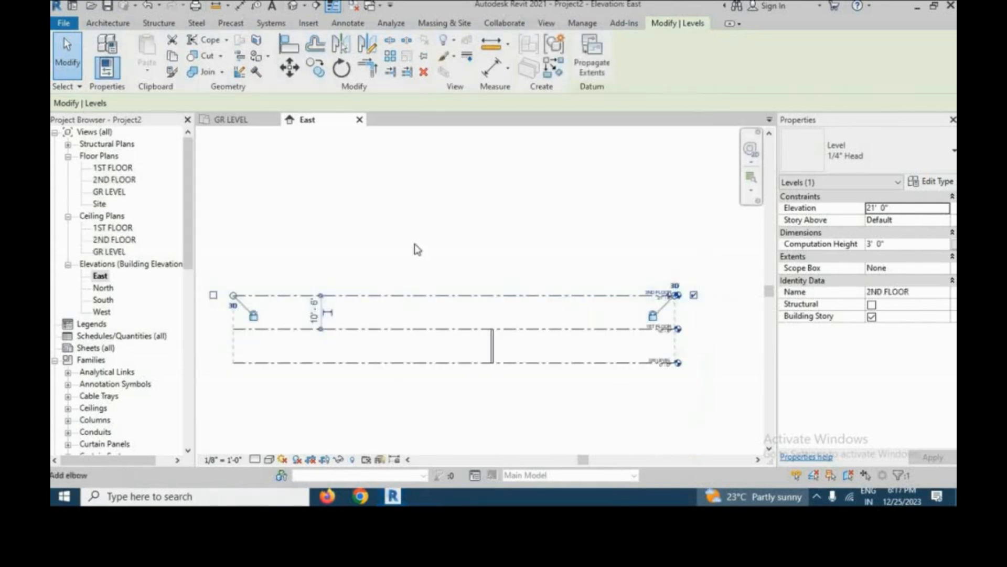
Draw another level about 12' above 2ND FLOOR, aligned with the level ends below, and end the Level command
scroll(426, 255, down, 2)
key(l)
key(l)
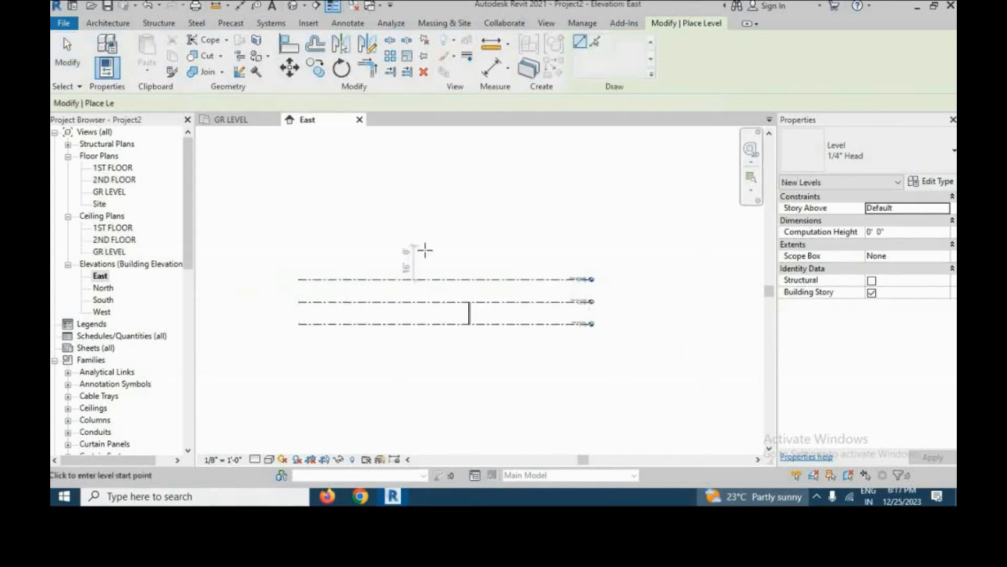
click(298, 253)
click(601, 238)
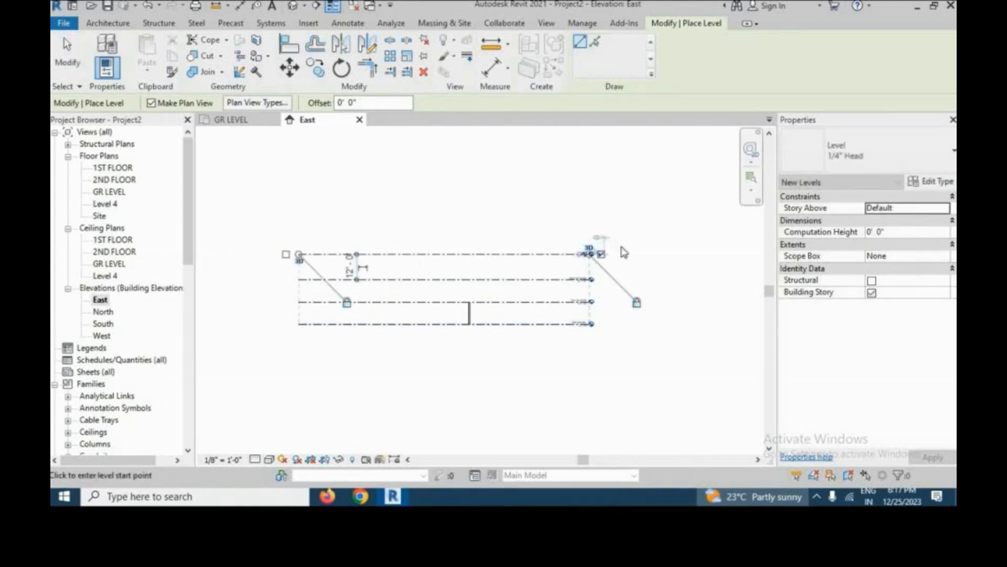
right_click(631, 252)
right_click(631, 251)
key(Escape)
key(Escape)
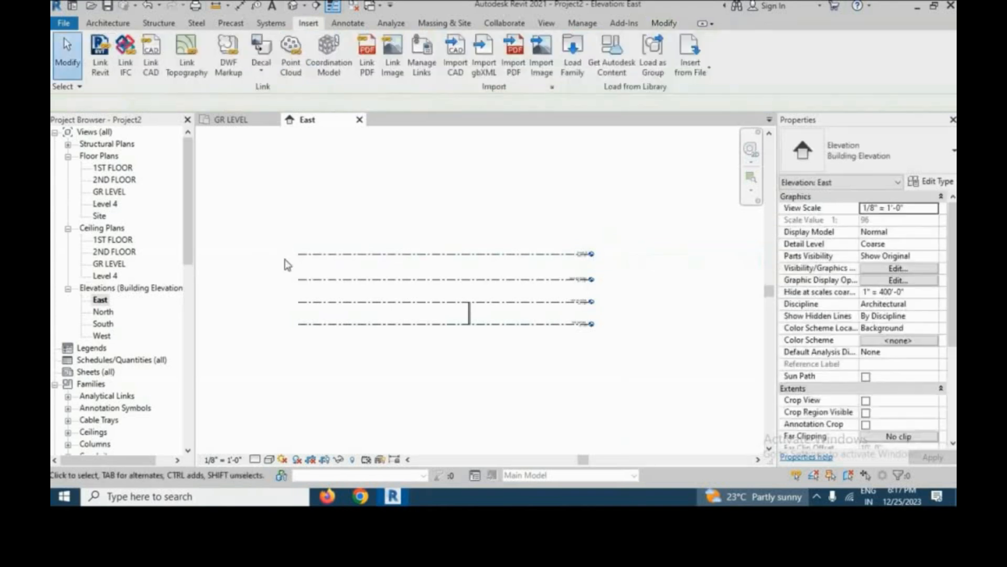
Set the distance between the topmost level and 2ND FLOOR to 10' 6" and deselect the level
scroll(256, 262, up, 3)
click(493, 252)
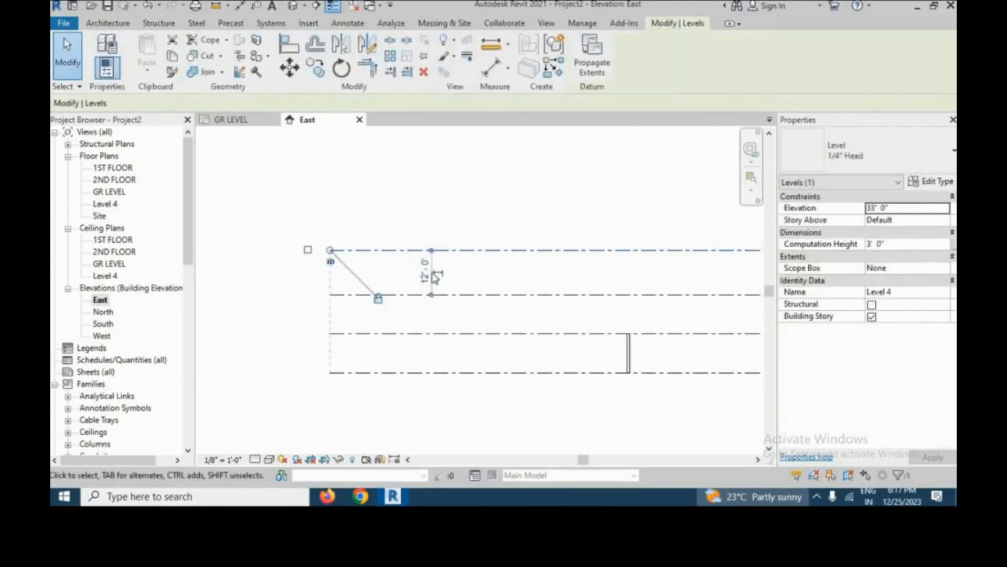
click(431, 272)
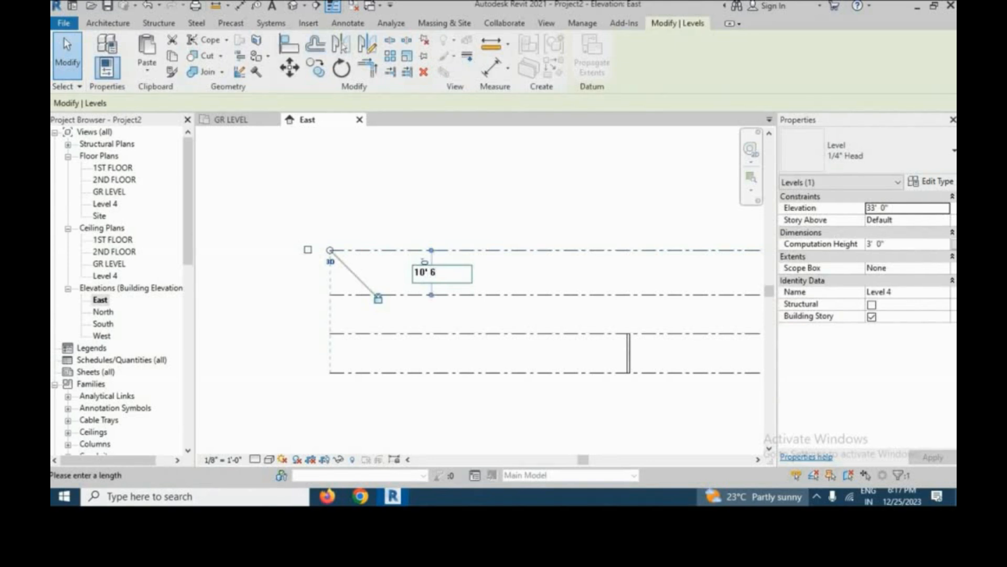
key(Return)
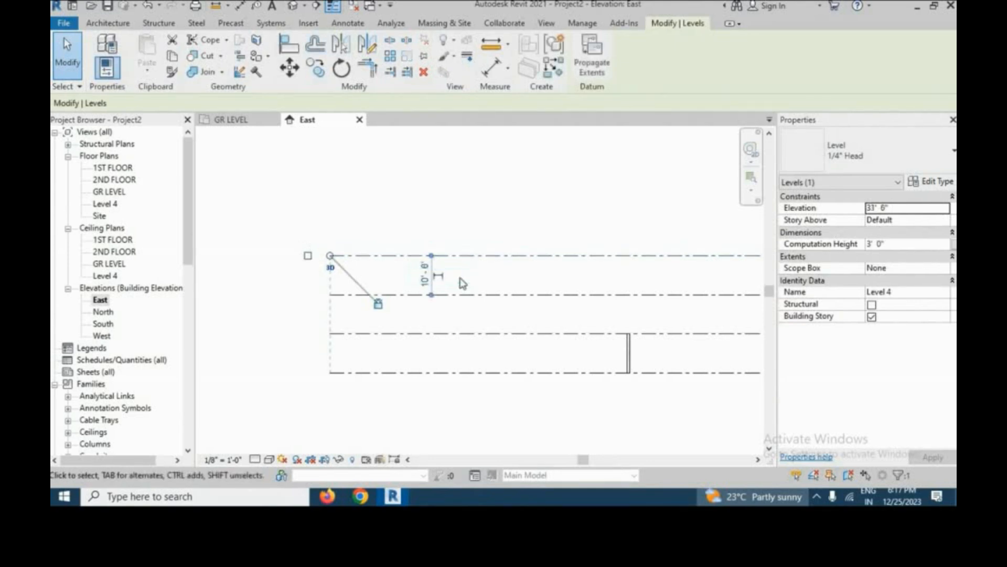
scroll(438, 270, down, 3)
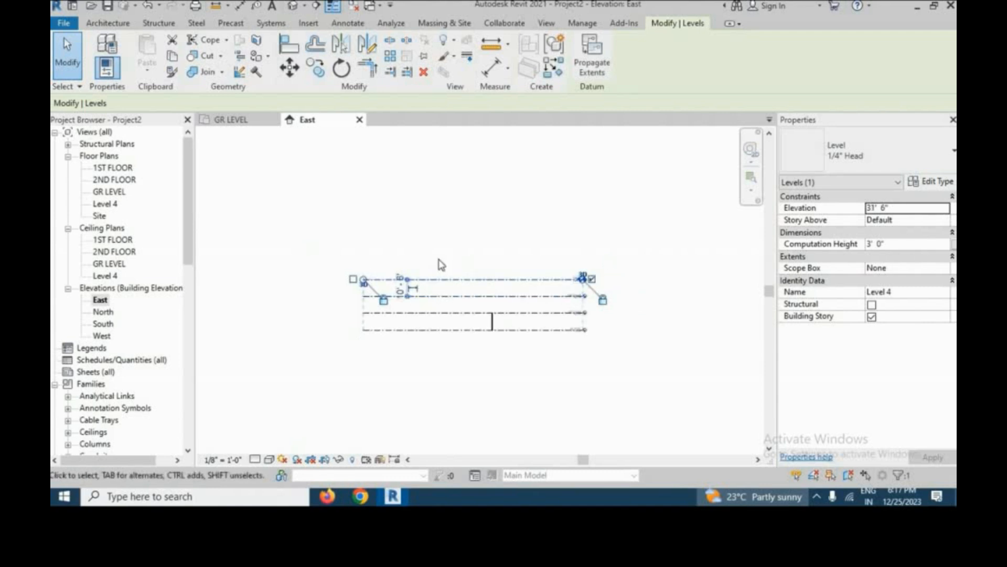
key(Escape)
scroll(483, 316, up, 3)
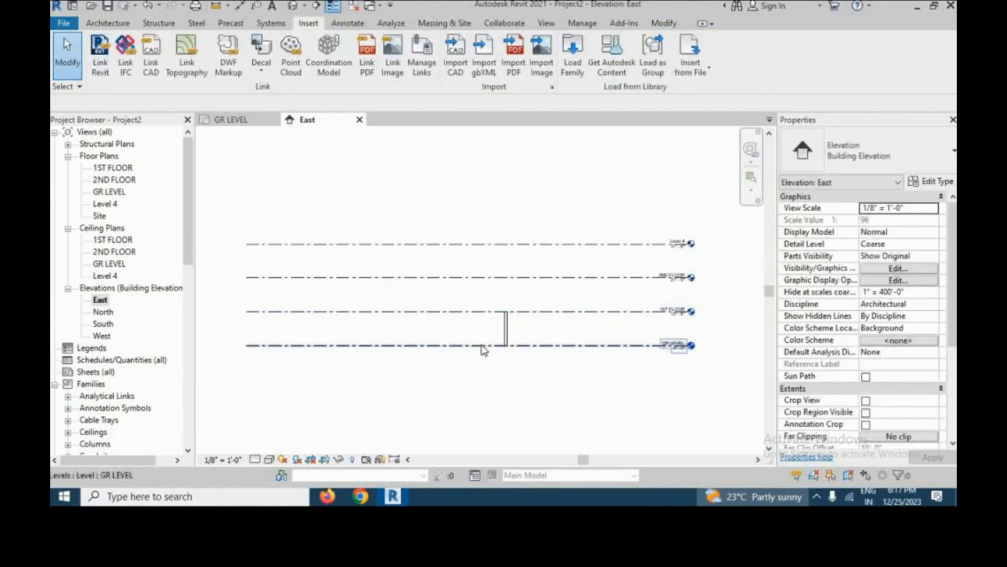
scroll(630, 246, up, 5)
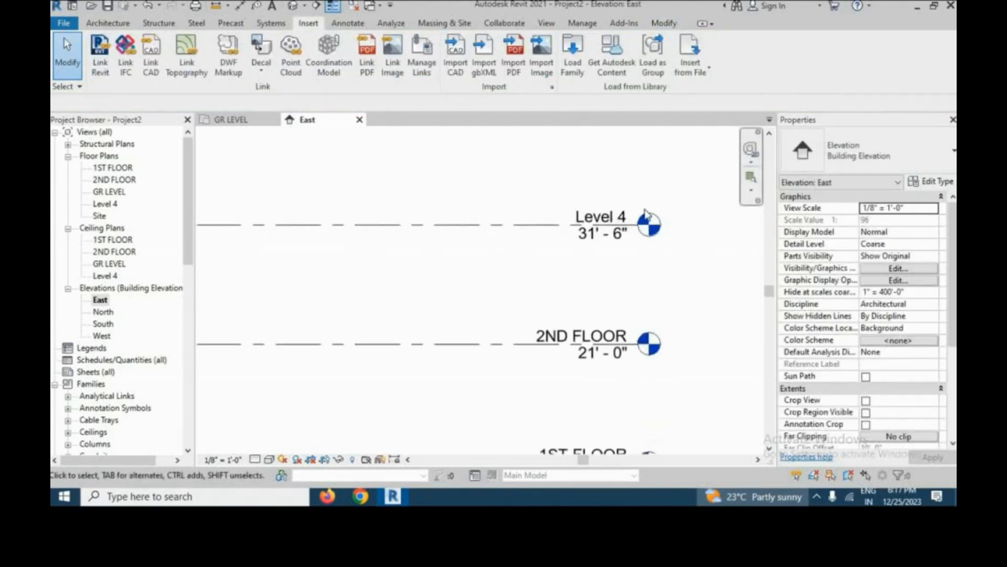
Rename the topmost level above 2ND FLOOR and its views as TERRACE, then deselect the level
click(607, 219)
click(611, 216)
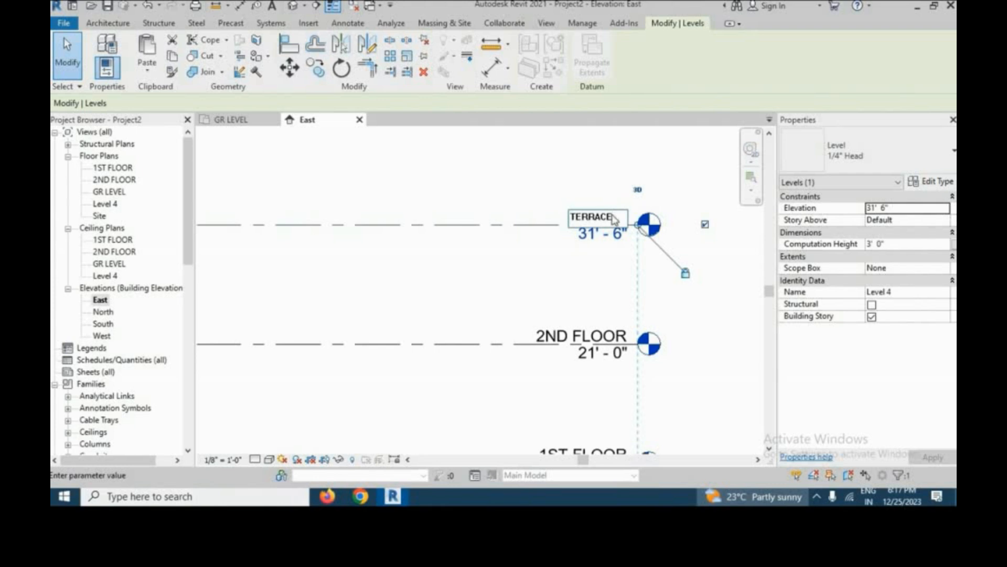
key(Return)
scroll(619, 260, down, 5)
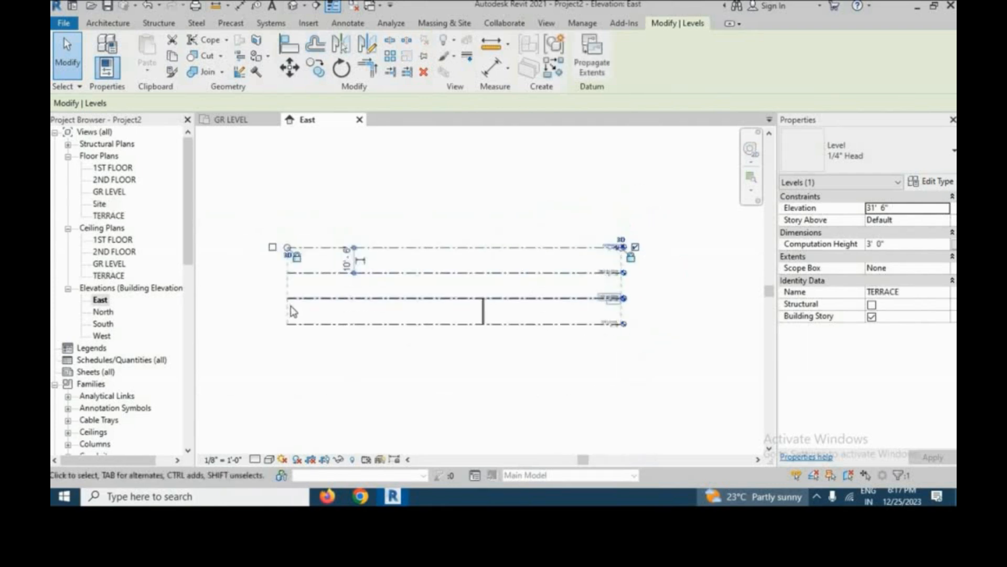
click(396, 351)
scroll(471, 311, up, 2)
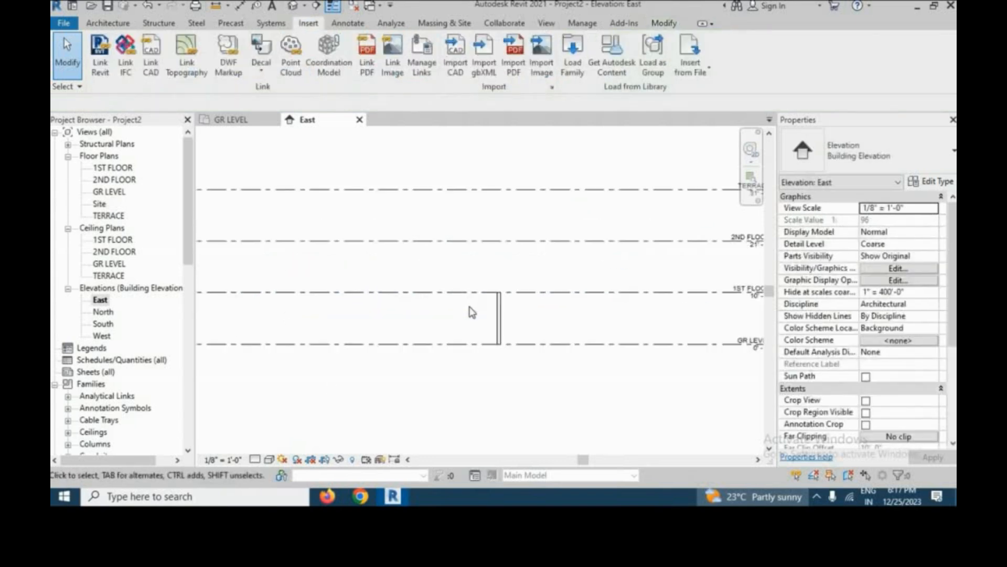
In the GR LEVEL floor plan, nudge the 8 x 8 column so its edges align with the outer wall corner beside DRESS
click(232, 122)
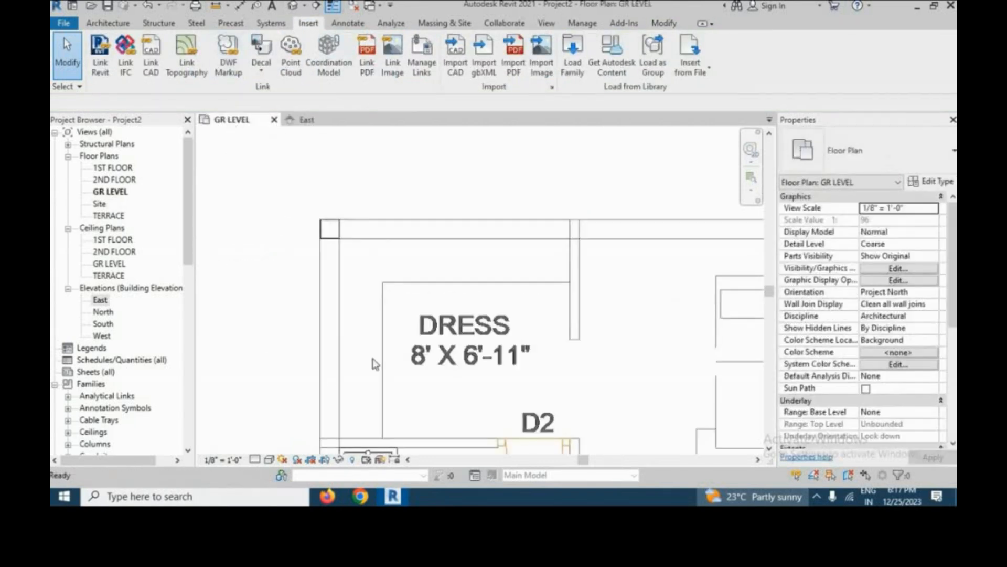
scroll(328, 226, up, 1)
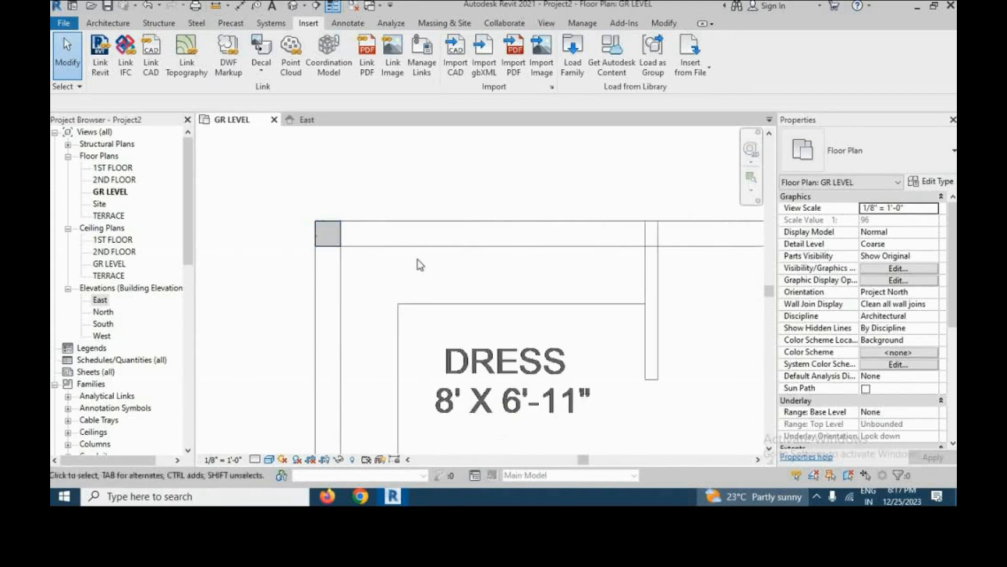
scroll(322, 210, up, 2)
scroll(341, 267, up, 3)
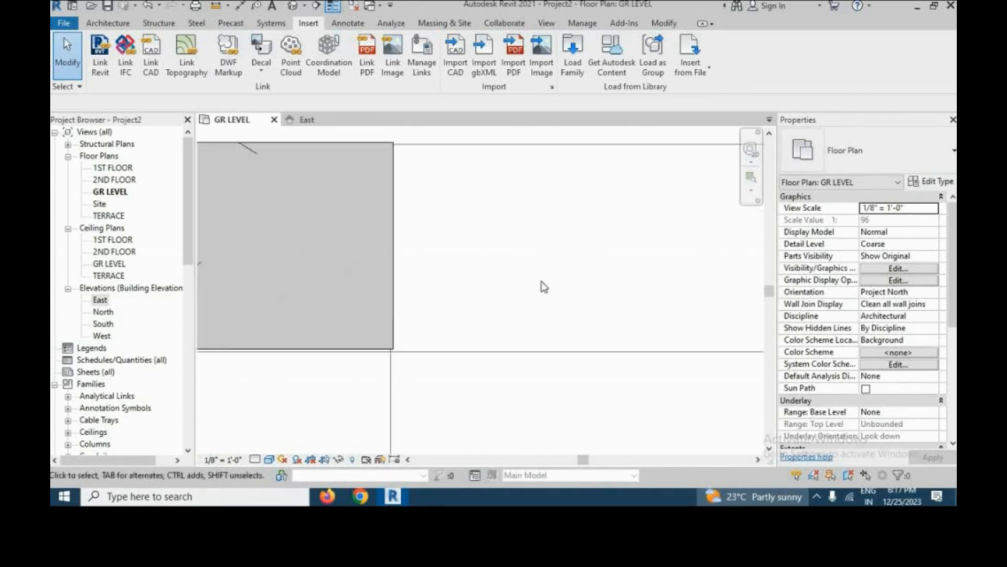
scroll(348, 247, down, 1)
scroll(346, 236, up, 2)
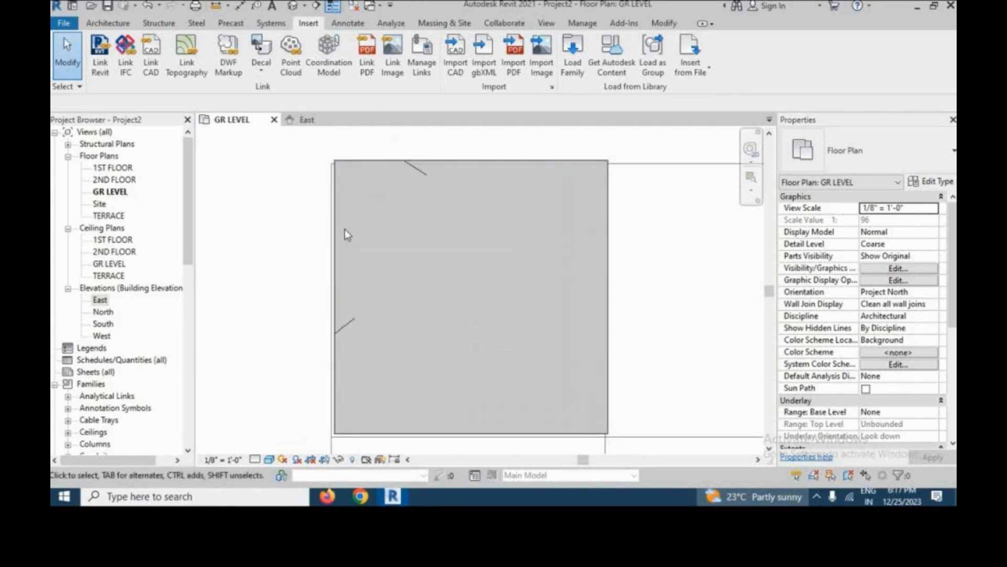
click(364, 162)
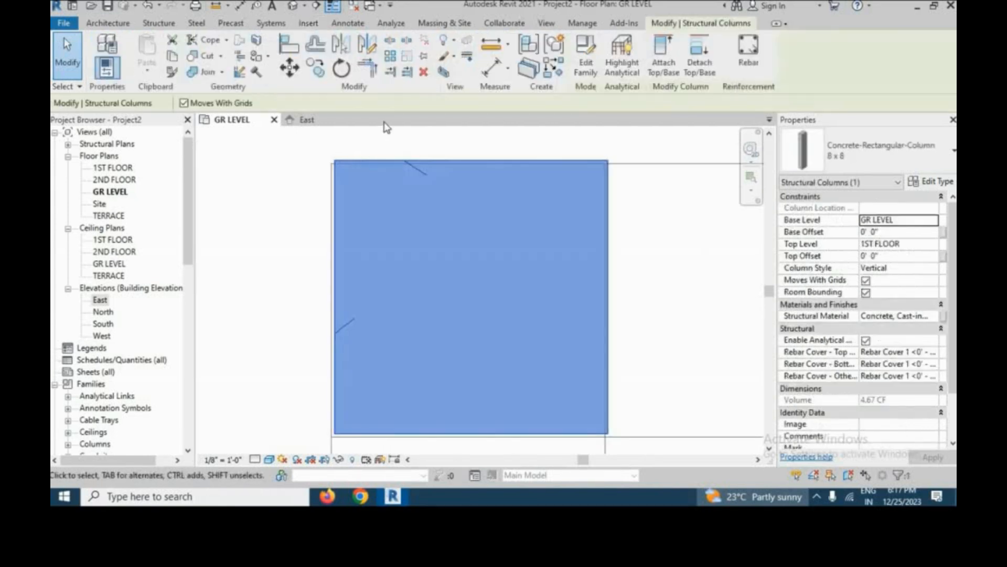
key(Left)
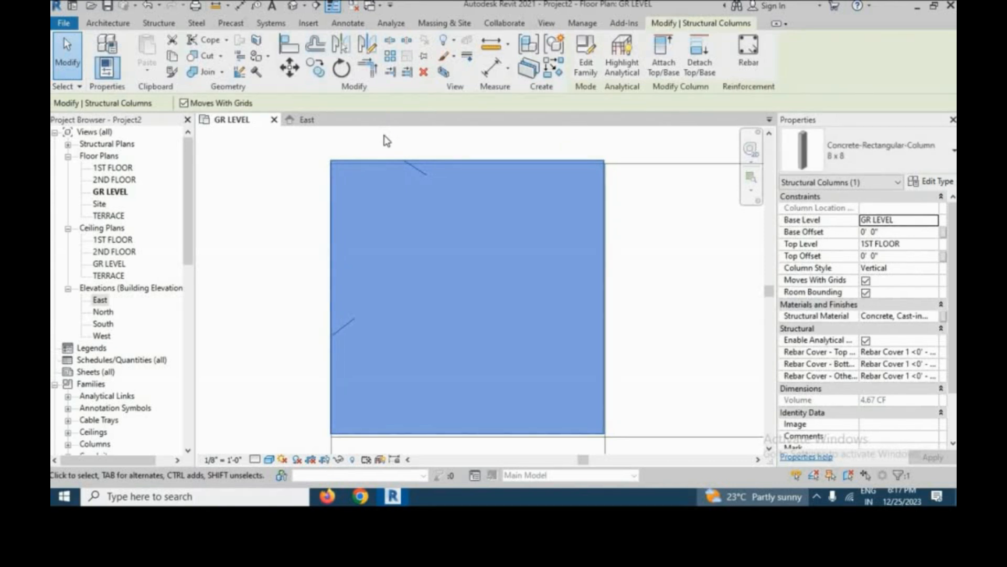
key(Down)
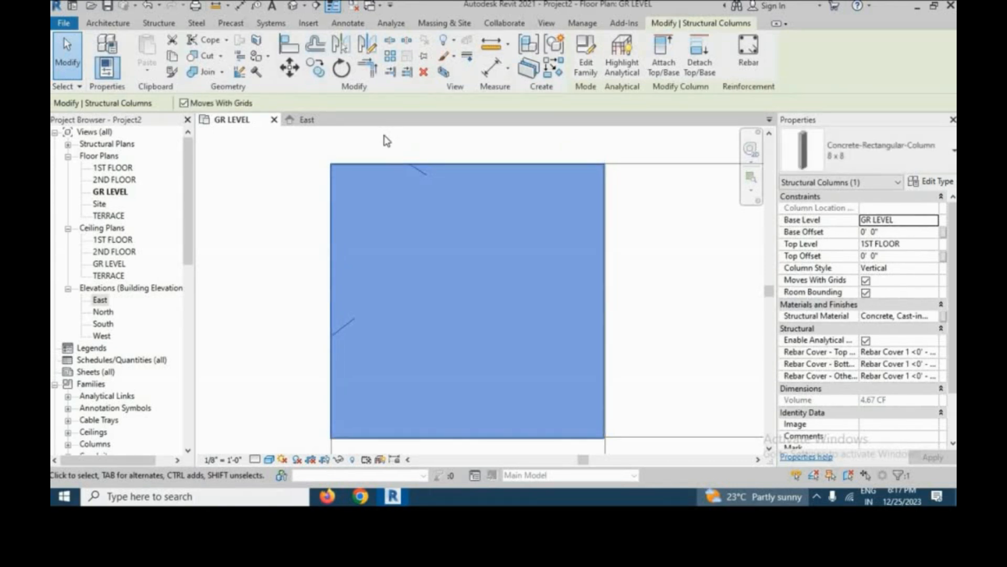
scroll(633, 153, up, 3)
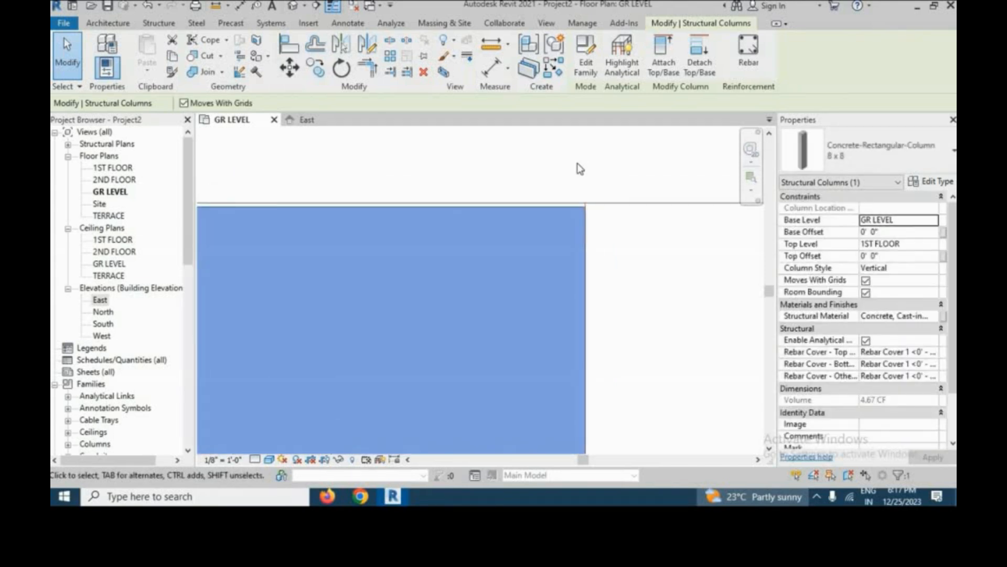
key(Up)
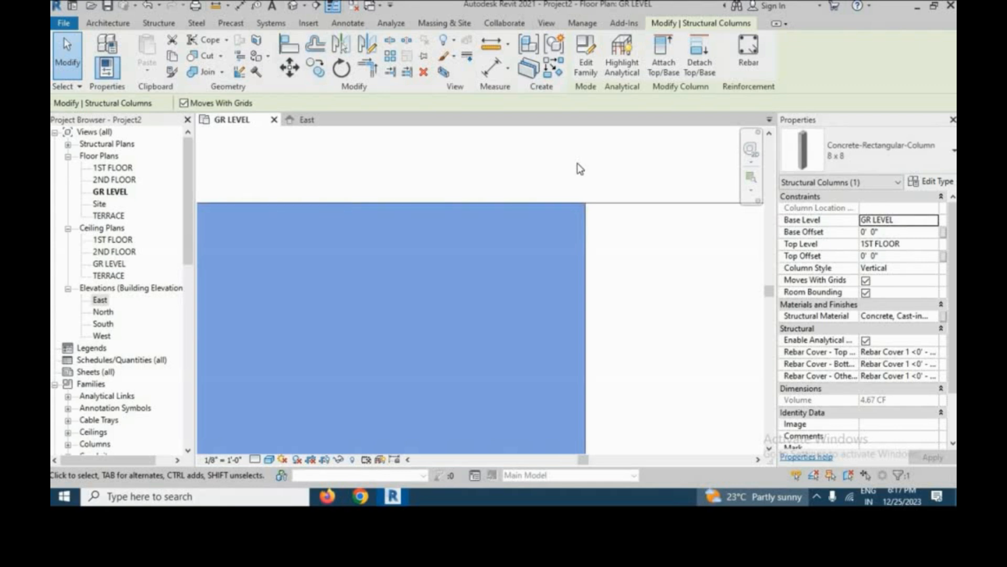
Copy the corner column 8' 6" along the outer wall to the junction with the wall between DRESS and PARENTS BED ROOM
scroll(576, 206, down, 5)
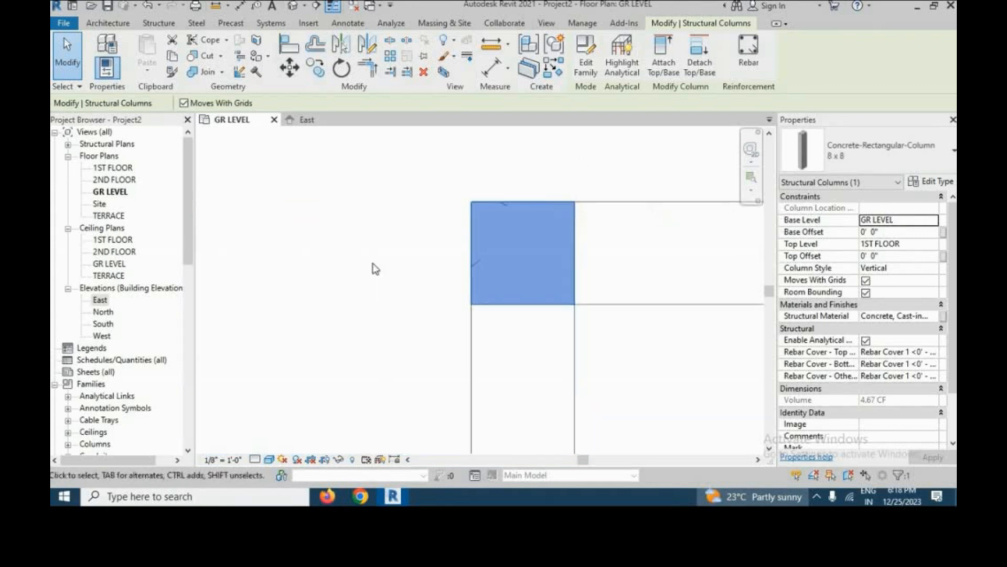
key(m)
key(v)
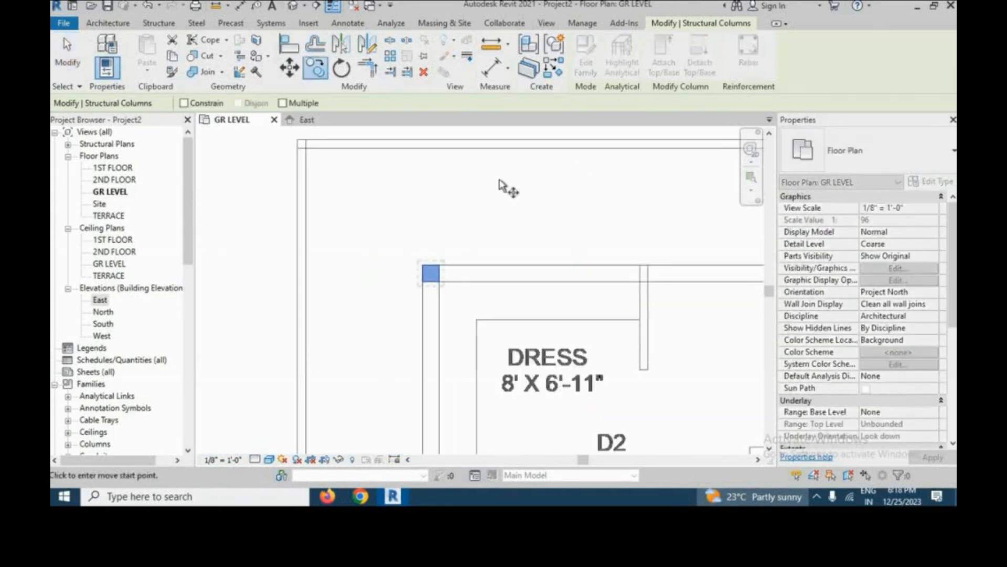
click(430, 276)
scroll(252, 317, down, 3)
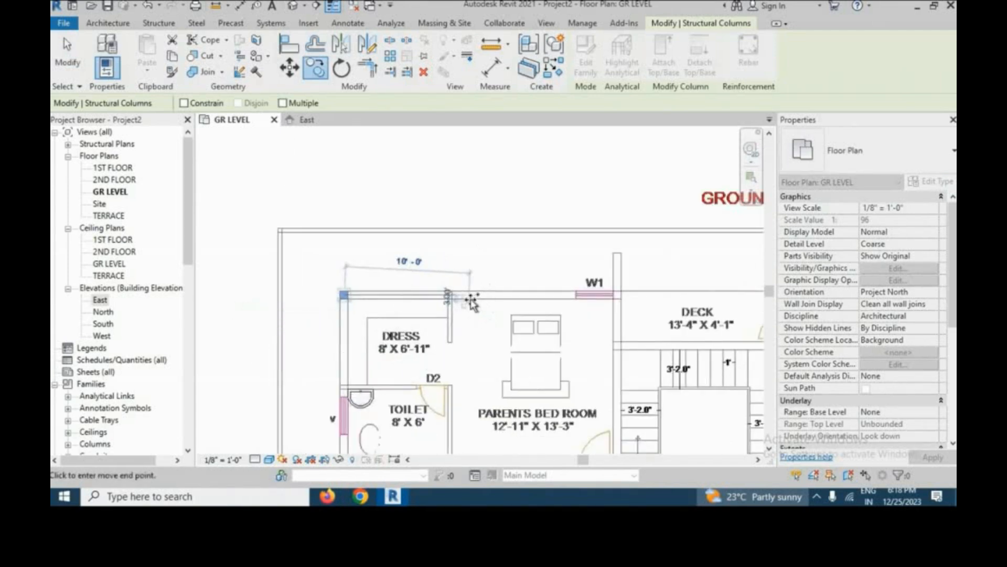
scroll(462, 295, up, 4)
scroll(439, 292, up, 1)
click(430, 297)
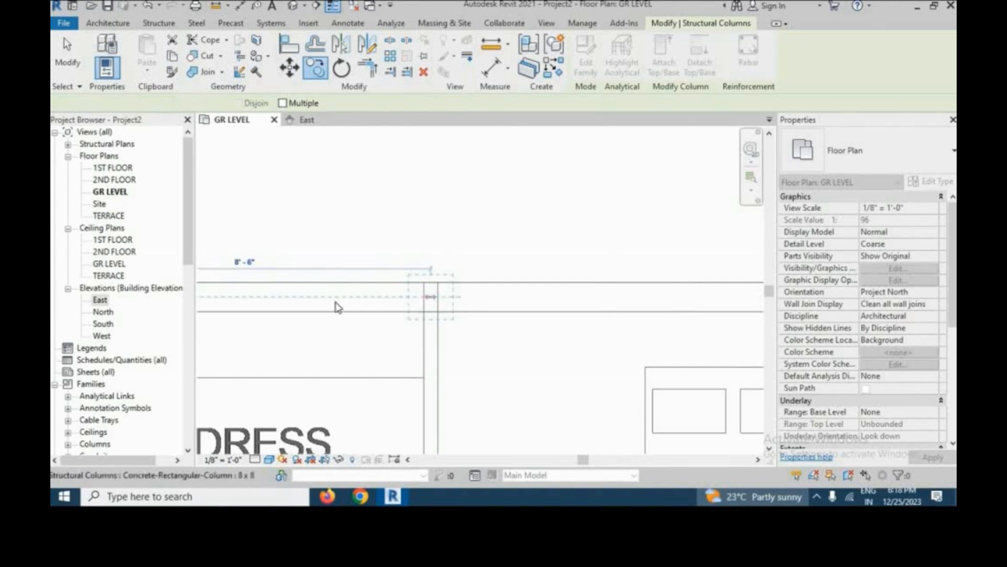
scroll(338, 307, down, 1)
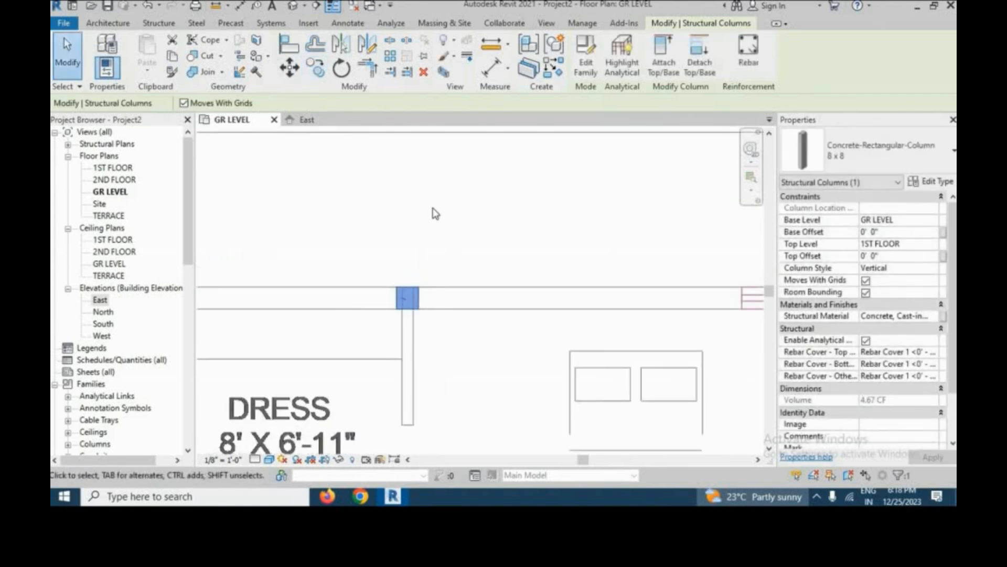
Start a multiple copy of the column and place one at the wall junction between window W1 and DECK
key(m)
key(v)
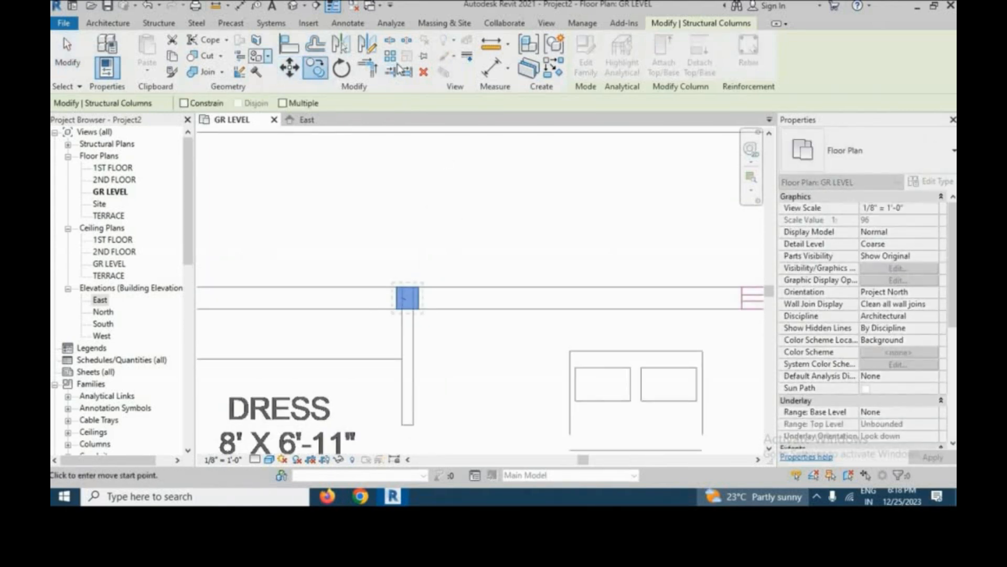
click(282, 103)
click(409, 299)
scroll(576, 317, down, 2)
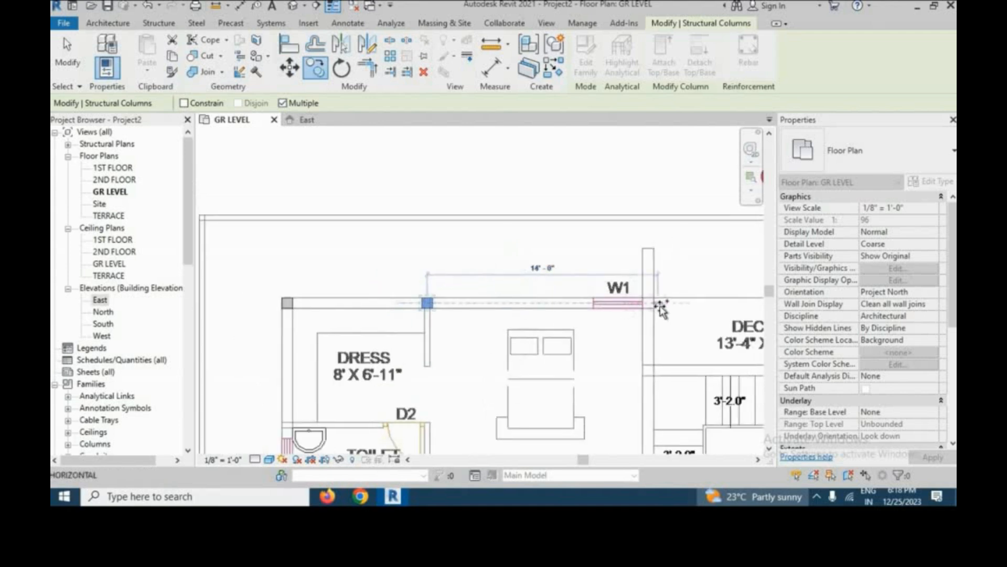
scroll(661, 310, up, 3)
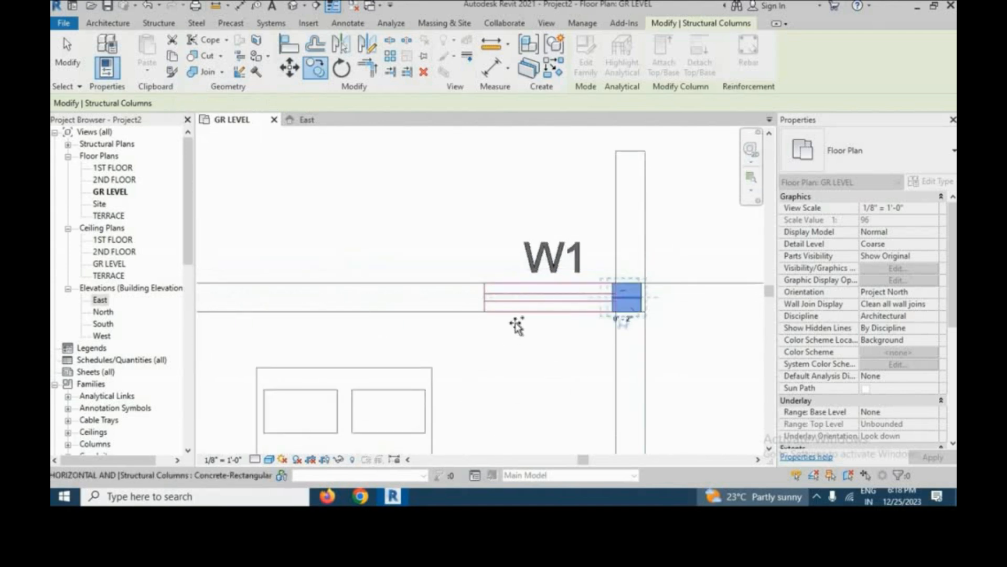
Place column copies along the PARENTS BED ROOM and staircase wall, at the DECK wall junction and at the wall end beside door D1
scroll(524, 301, down, 5)
scroll(541, 348, up, 4)
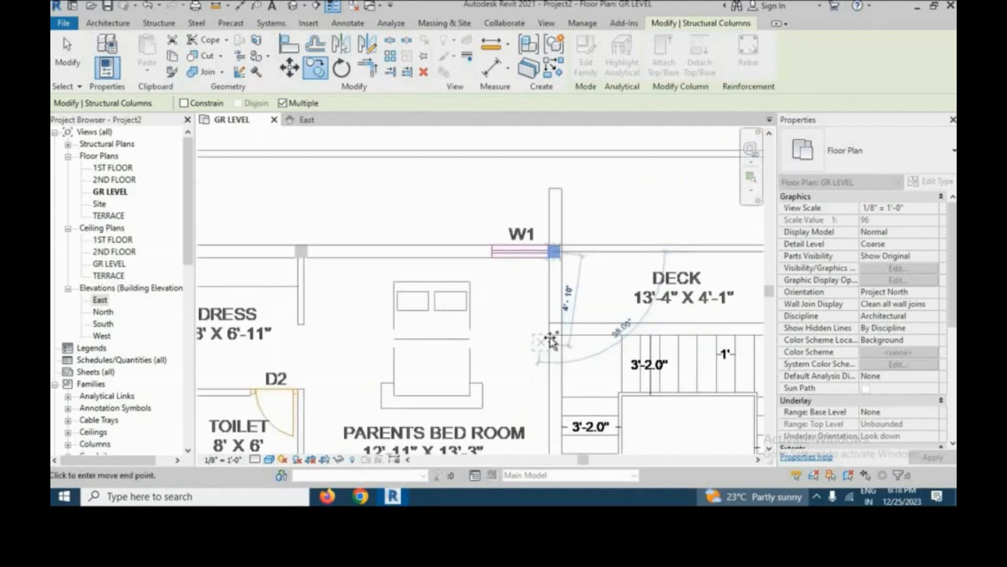
scroll(566, 257, down, 5)
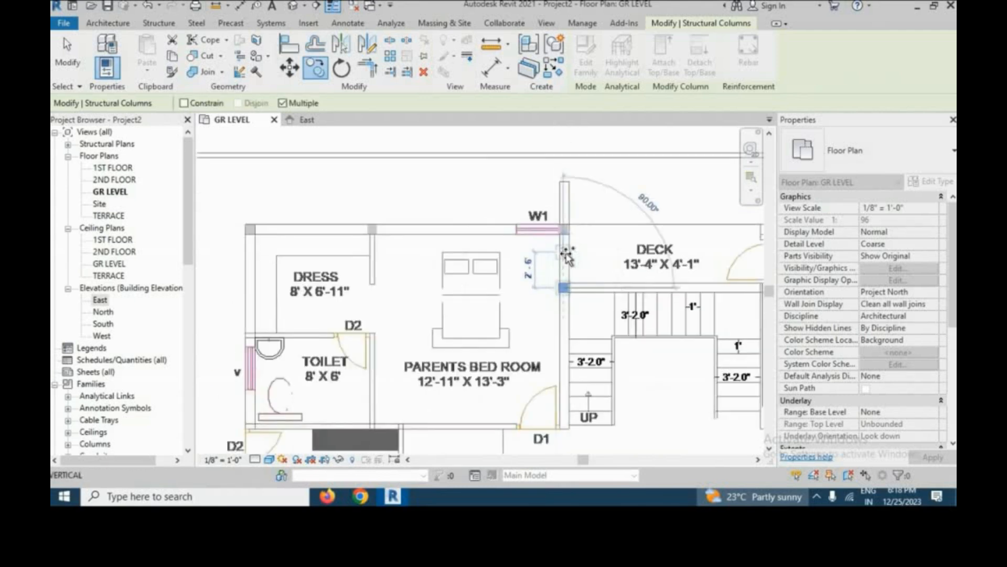
scroll(560, 362, up, 5)
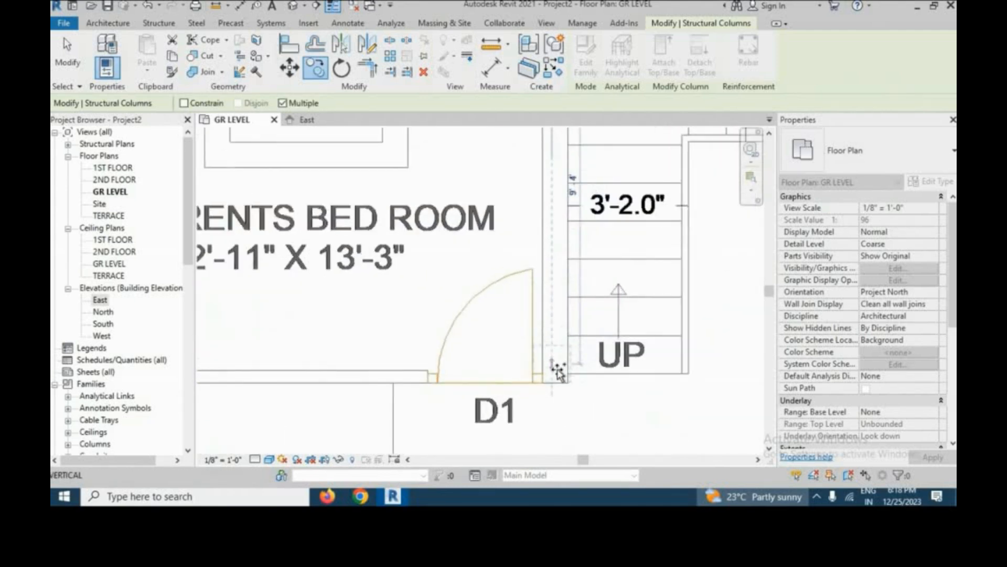
click(581, 368)
Place a column copy on the outer wall where the wall between DRESS and the 8' X 6' TOILET meets it
scroll(637, 355, down, 5)
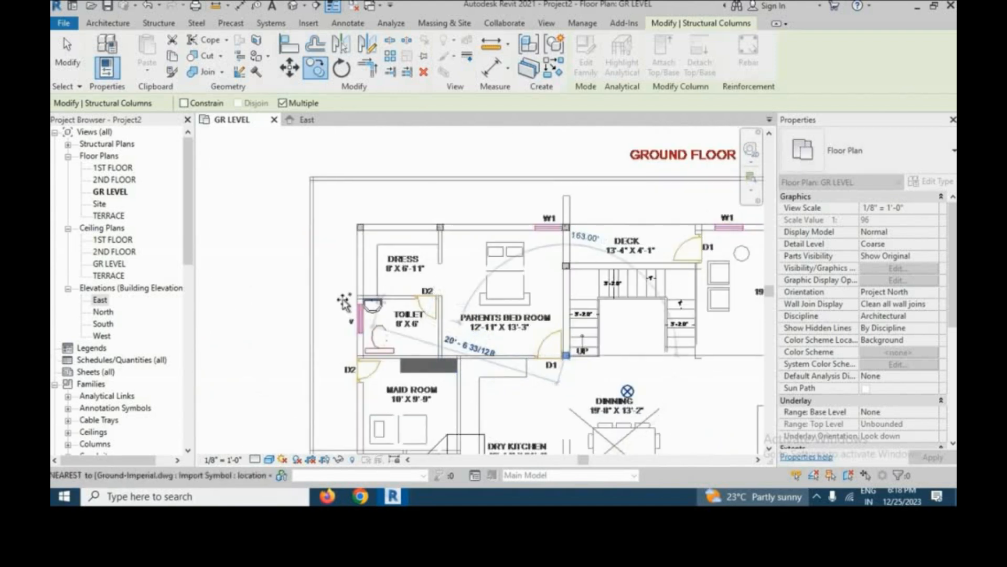
scroll(357, 298, up, 3)
scroll(357, 298, up, 2)
click(358, 298)
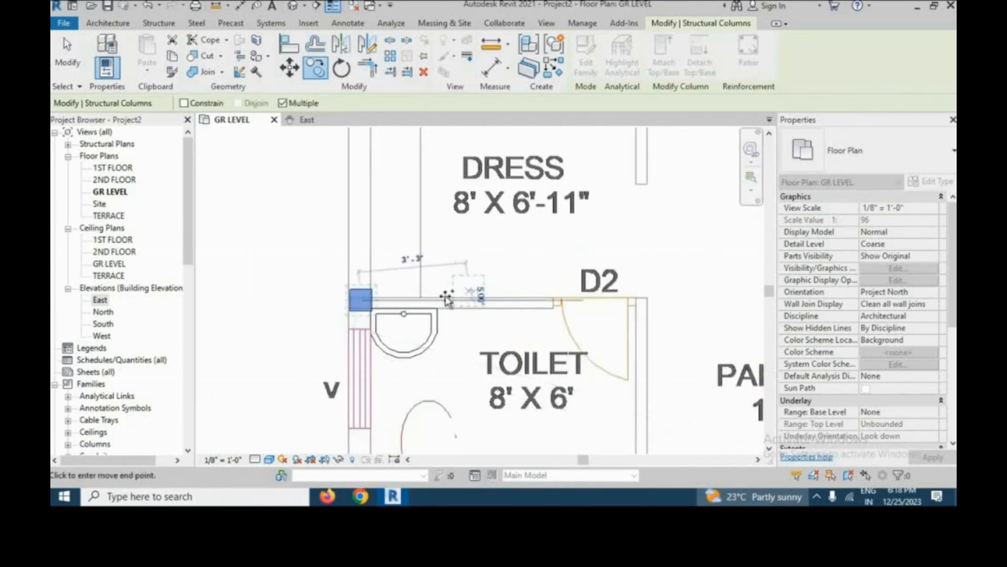
Place column copies at the inner corner of the 8' X 6' TOILET beside MAID ROOM and at the neighbouring MAID ROOM wall junction
scroll(450, 294, down, 1)
scroll(535, 289, down, 2)
scroll(553, 378, up, 5)
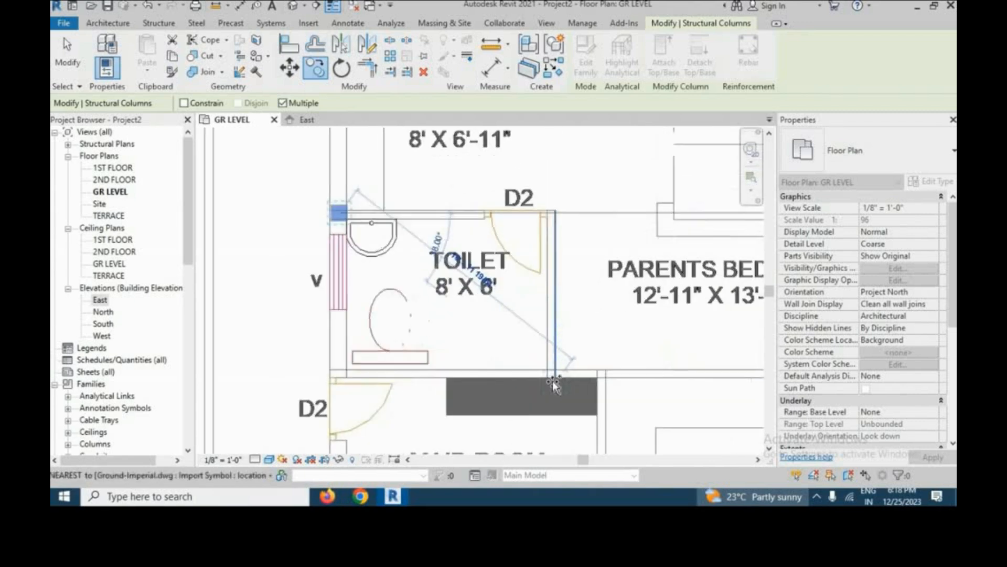
scroll(550, 371, up, 2)
click(546, 354)
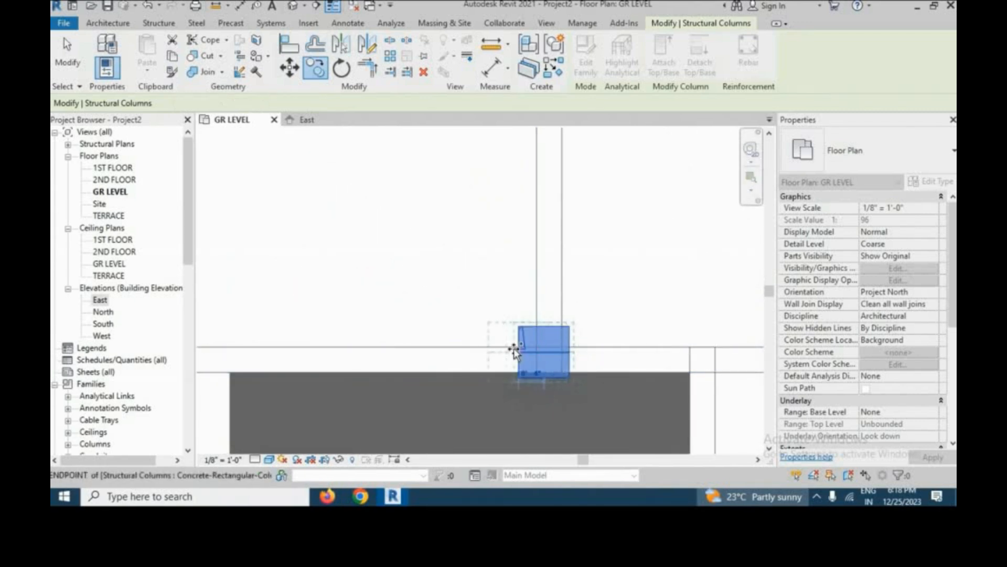
scroll(515, 348, down, 2)
click(609, 350)
Place column copies on the outer wall at both ends of MAID ROOM, at its junctions with the two toilet walls
scroll(608, 350, down, 5)
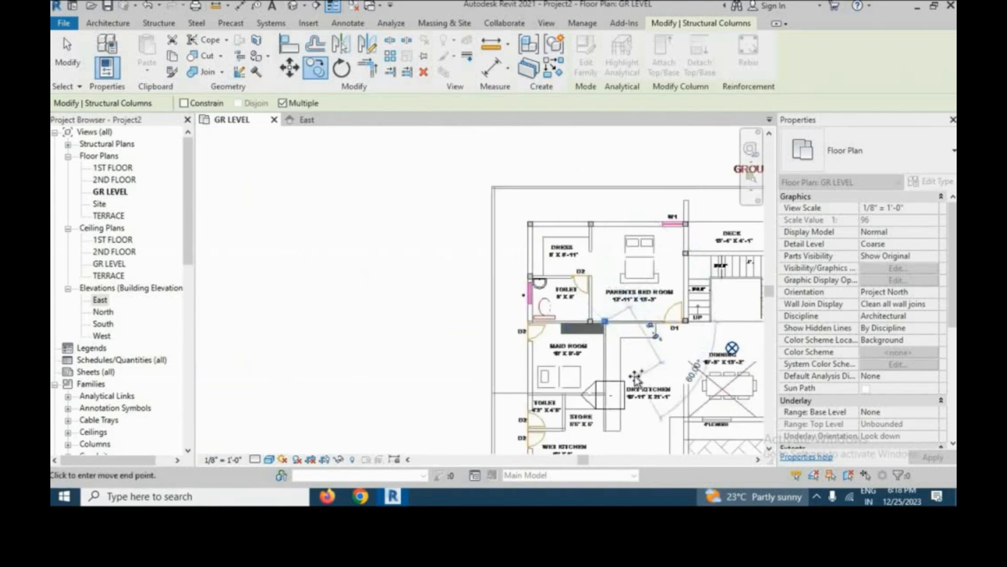
scroll(515, 331, up, 6)
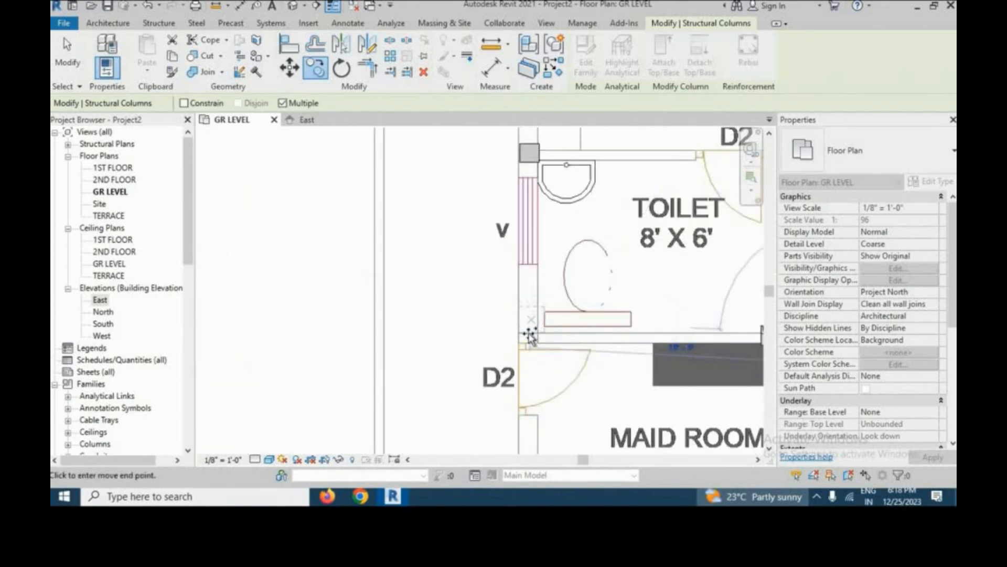
scroll(517, 272, down, 5)
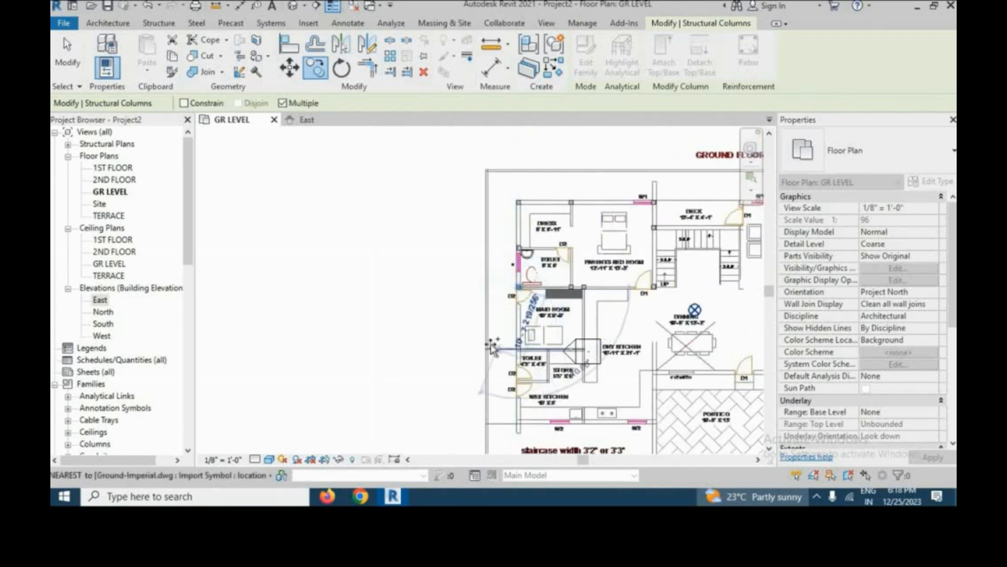
scroll(573, 361, up, 6)
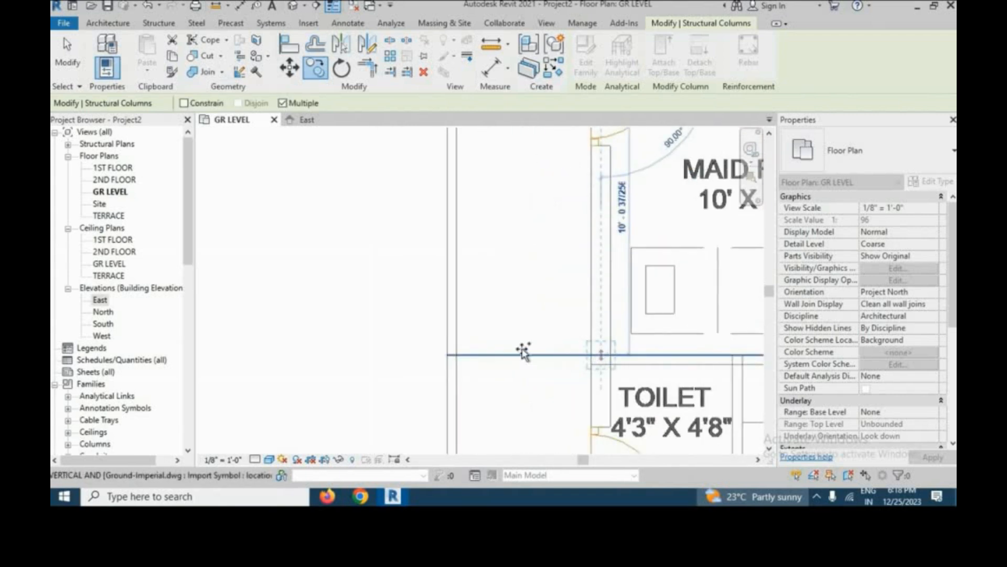
Place column copies at both ends of the wall between the 4'3" X 4'8" TOILET and STORE
scroll(523, 352, down, 5)
scroll(540, 362, up, 3)
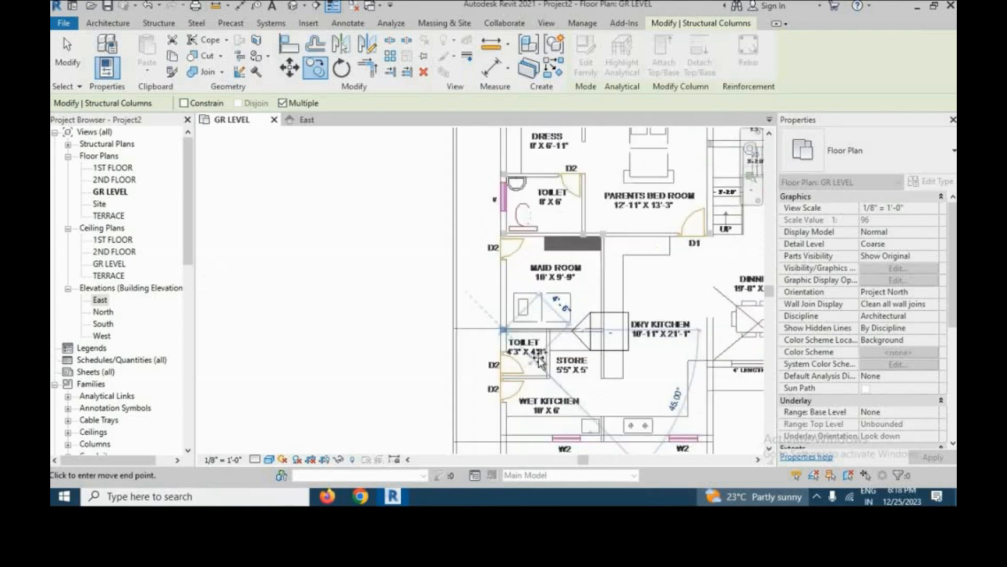
scroll(541, 365, up, 3)
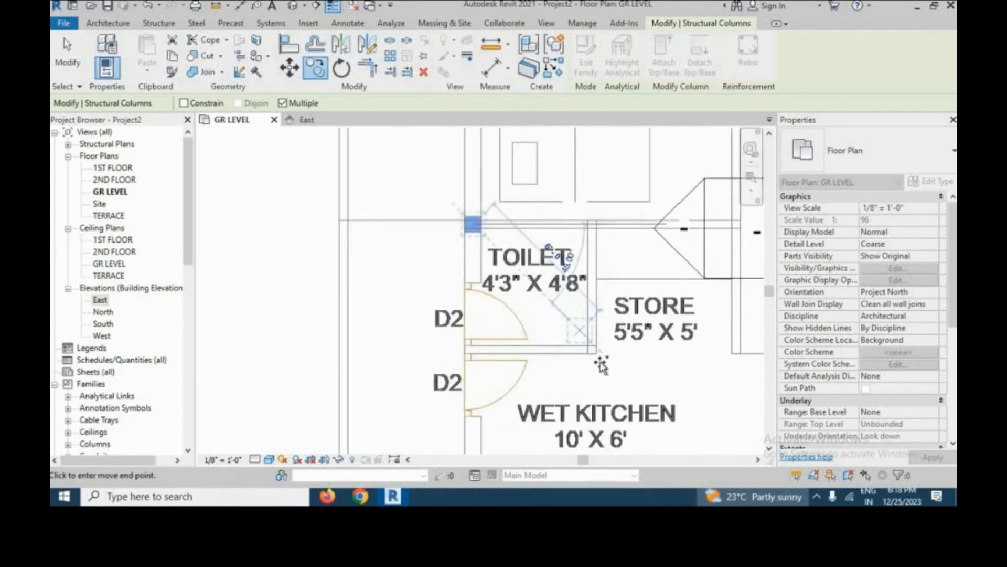
scroll(601, 366, up, 2)
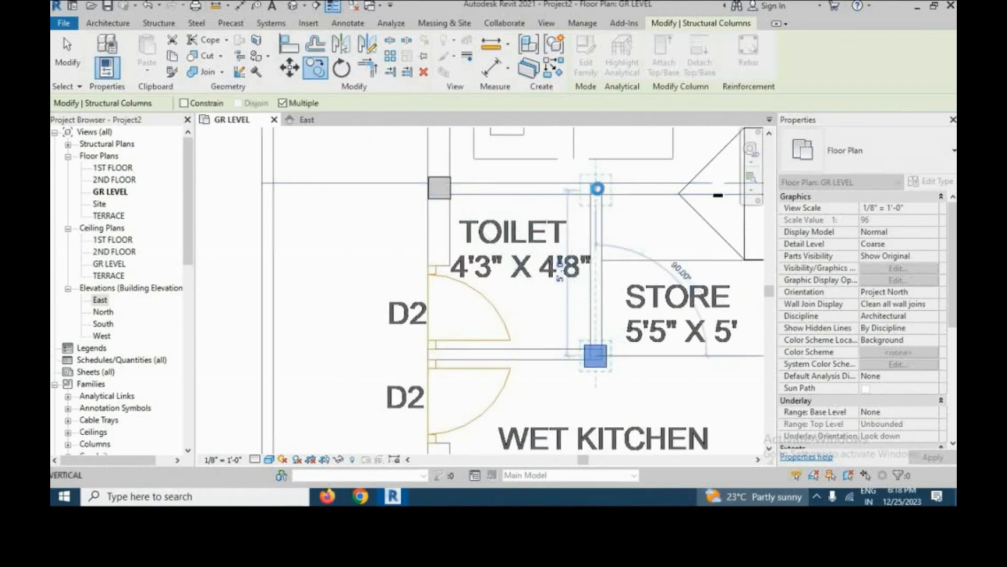
scroll(493, 246, down, 5)
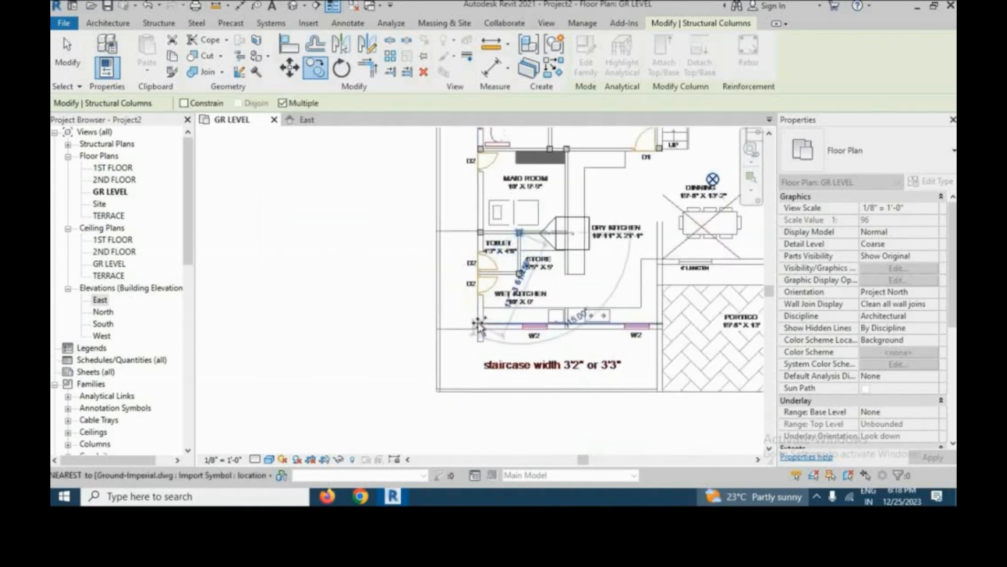
Place column copies on the outer wall of WET KITCHEN, at its corner and at the wall junction beside the sink
scroll(479, 326, up, 4)
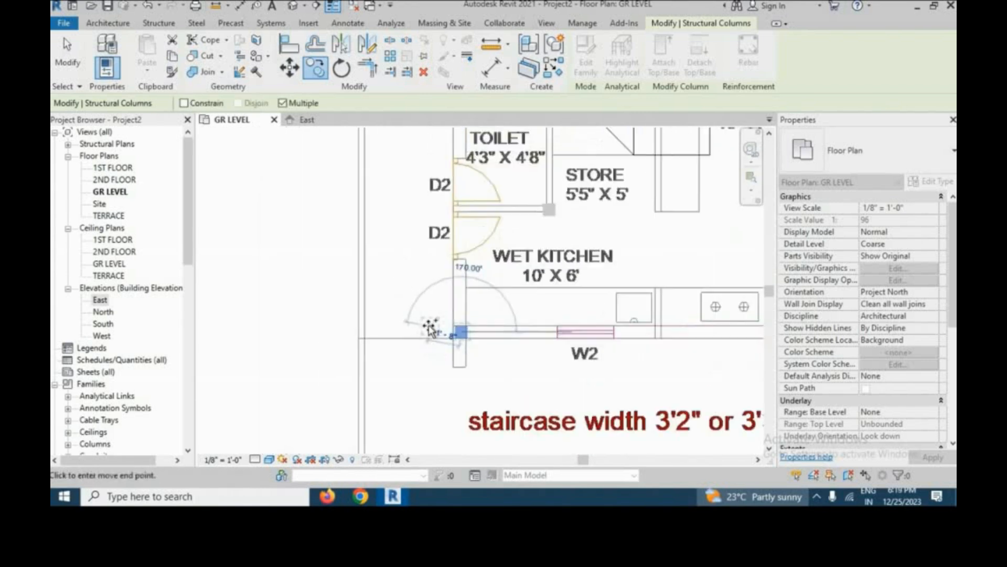
scroll(429, 328, down, 4)
scroll(526, 348, up, 6)
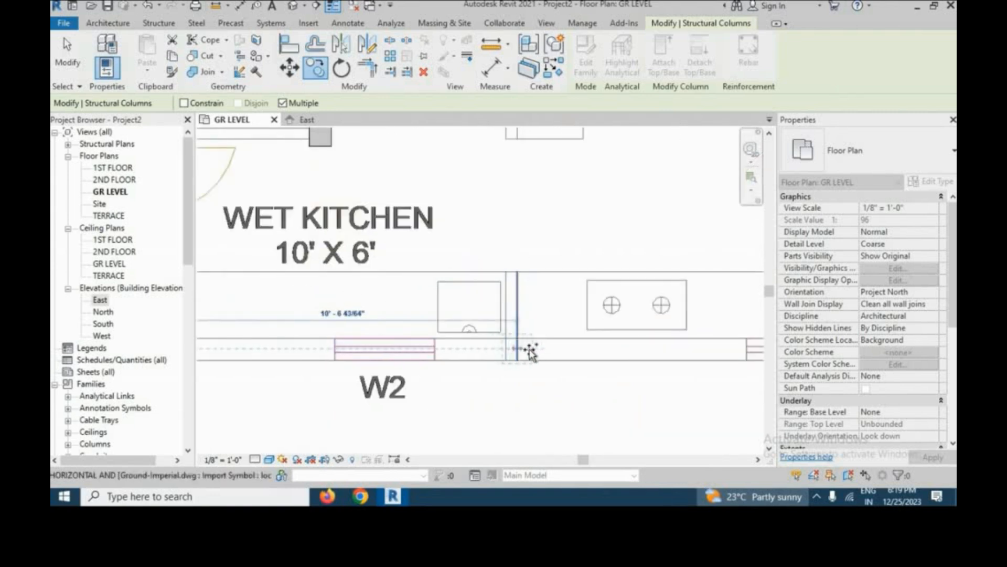
click(511, 350)
Place column copies at the kitchen's outer corner beside PORTICO and where the wall between kitchen and DINNING meets the portico wall
scroll(459, 364, down, 1)
scroll(460, 364, down, 3)
scroll(654, 360, up, 3)
scroll(542, 402, down, 3)
scroll(590, 270, up, 2)
scroll(589, 270, up, 2)
click(580, 341)
scroll(446, 353, down, 3)
scroll(696, 347, up, 2)
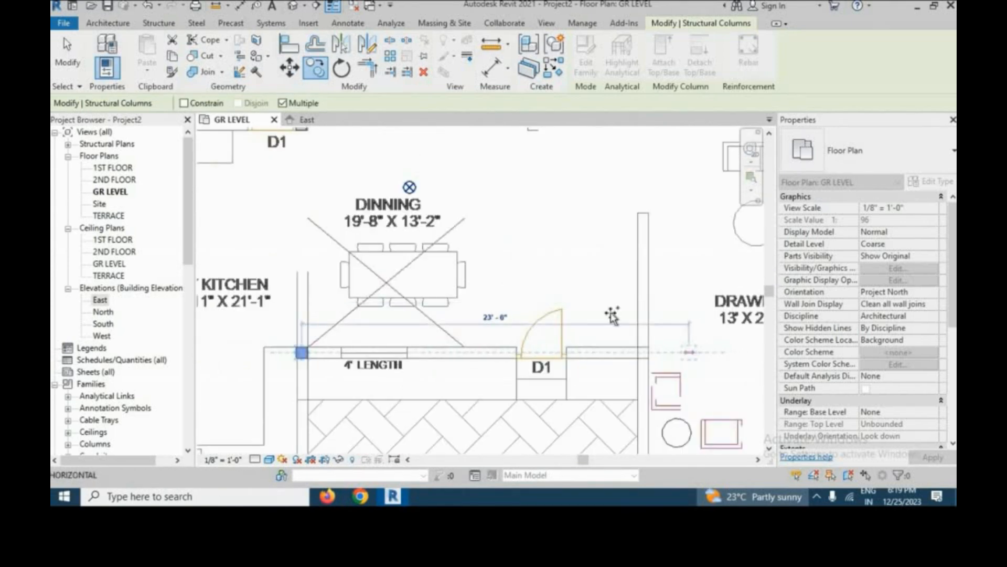
Place column copies at the wall junction between DINNING, PORTICO and the drawing room, and at the drawing room's outer corner beside PORTICO
scroll(640, 352, up, 2)
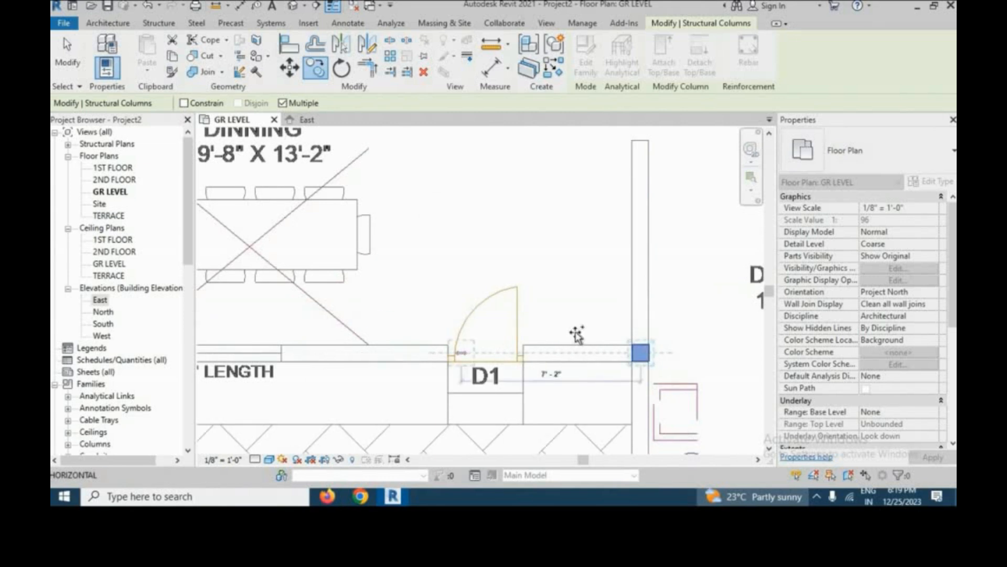
scroll(573, 332, down, 3)
scroll(591, 396, up, 5)
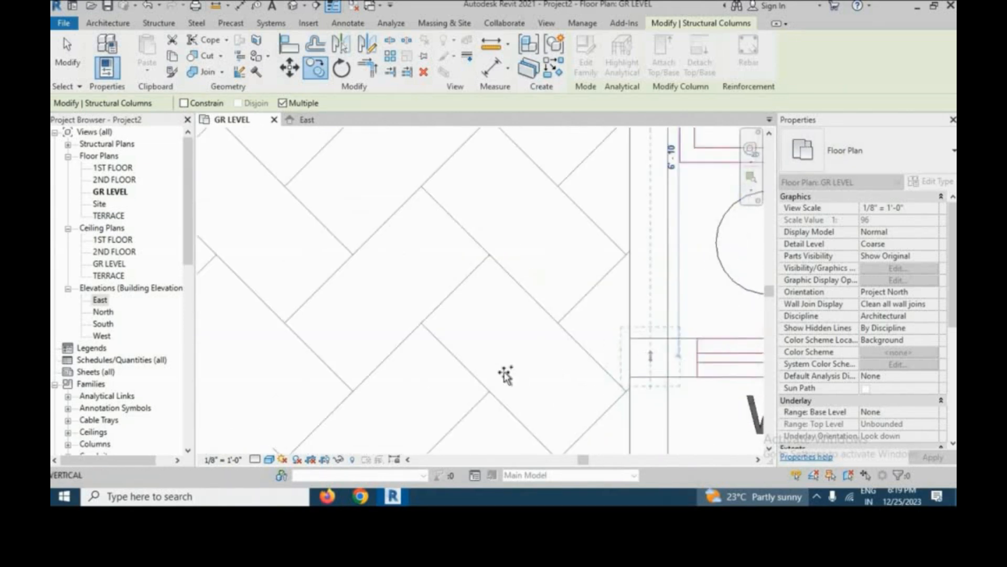
Place column copies at the drawing room's far outer corner and at the living room's outer corner near the compass symbol
scroll(501, 373, down, 4)
scroll(575, 407, up, 4)
scroll(567, 412, down, 4)
scroll(590, 239, up, 4)
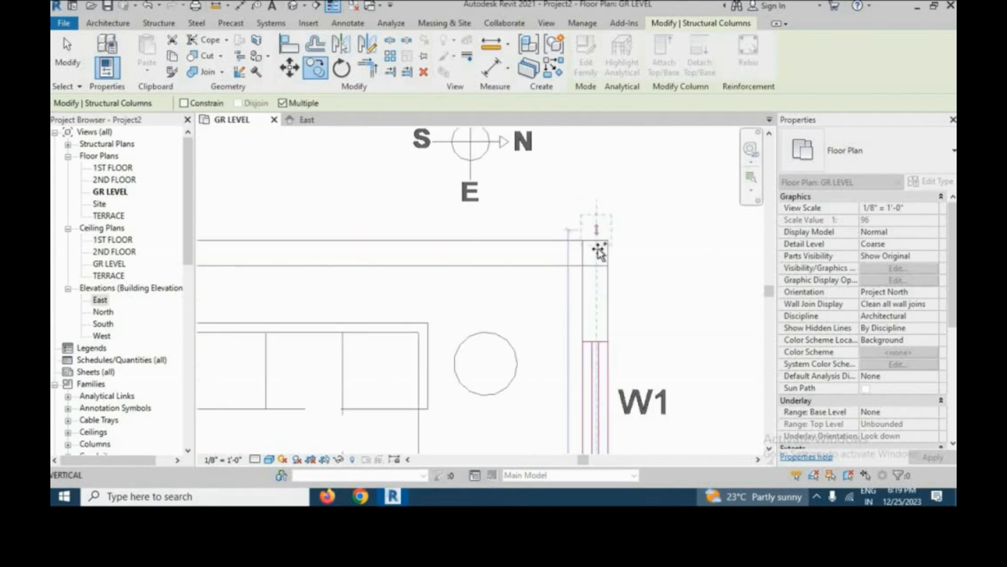
Place column copies where DECK meets the living room on the outer wall and at the free end of the staircase wall
scroll(596, 252, down, 4)
scroll(472, 253, up, 4)
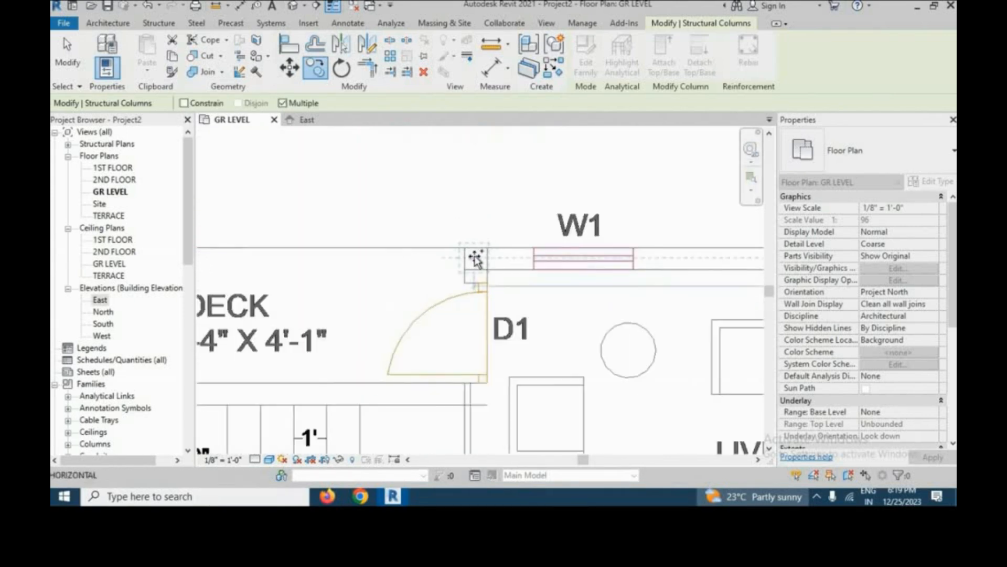
scroll(498, 425, down, 4)
scroll(522, 400, up, 4)
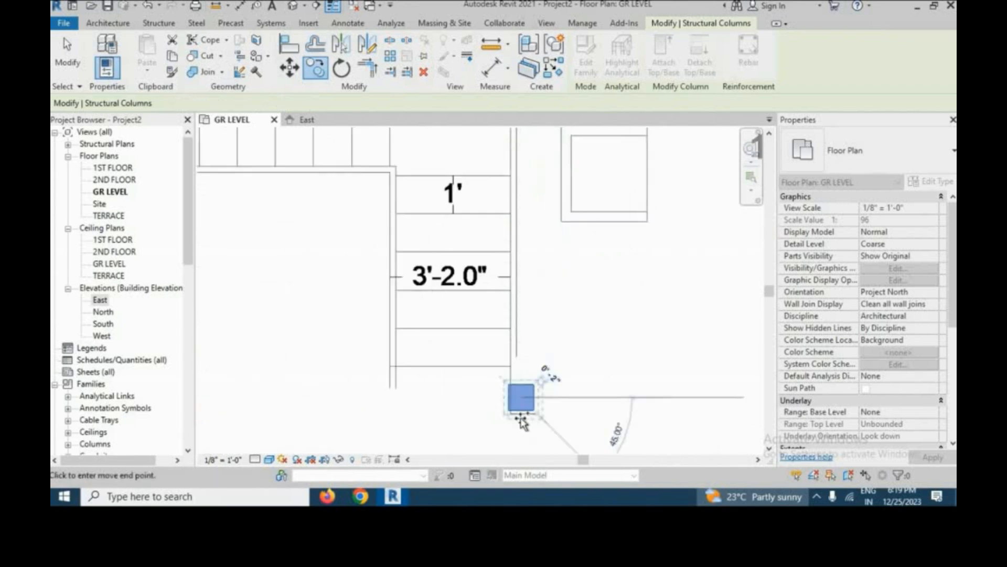
Place a column copy at the wall corner between DECK and the stairs beside door D1, and finish copying
scroll(522, 381, down, 4)
scroll(519, 299, up, 5)
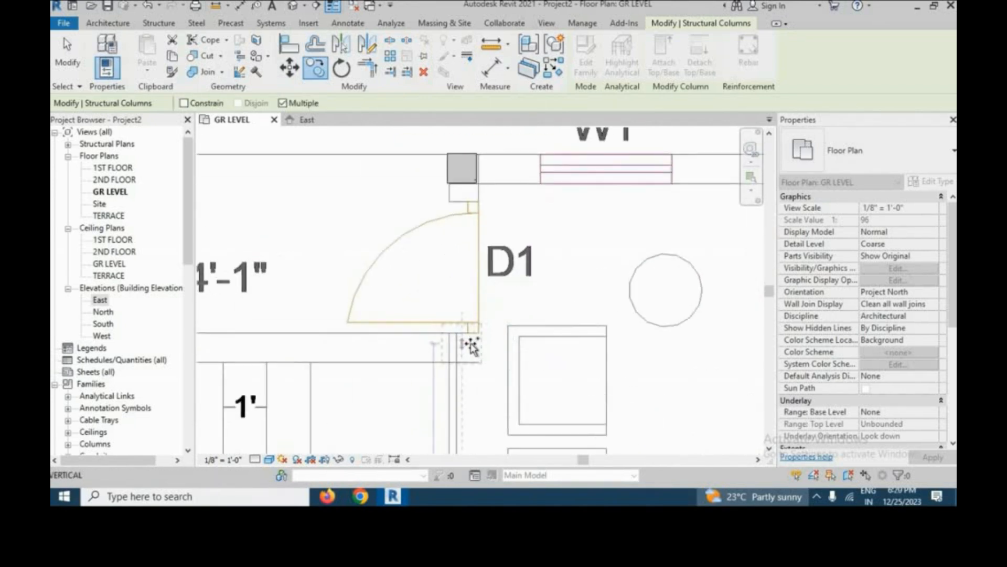
scroll(489, 272, down, 5)
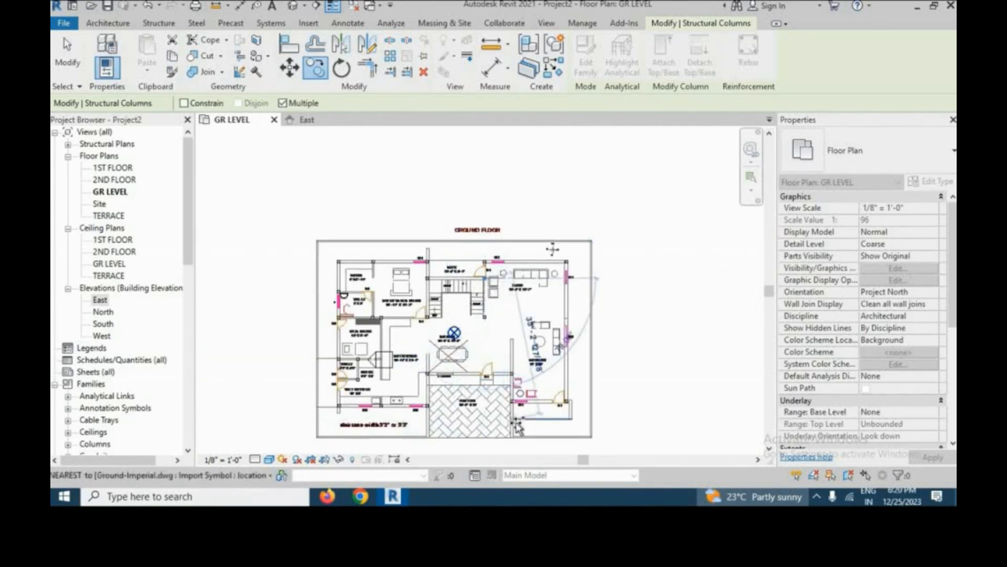
right_click(653, 364)
click(664, 167)
right_click(619, 198)
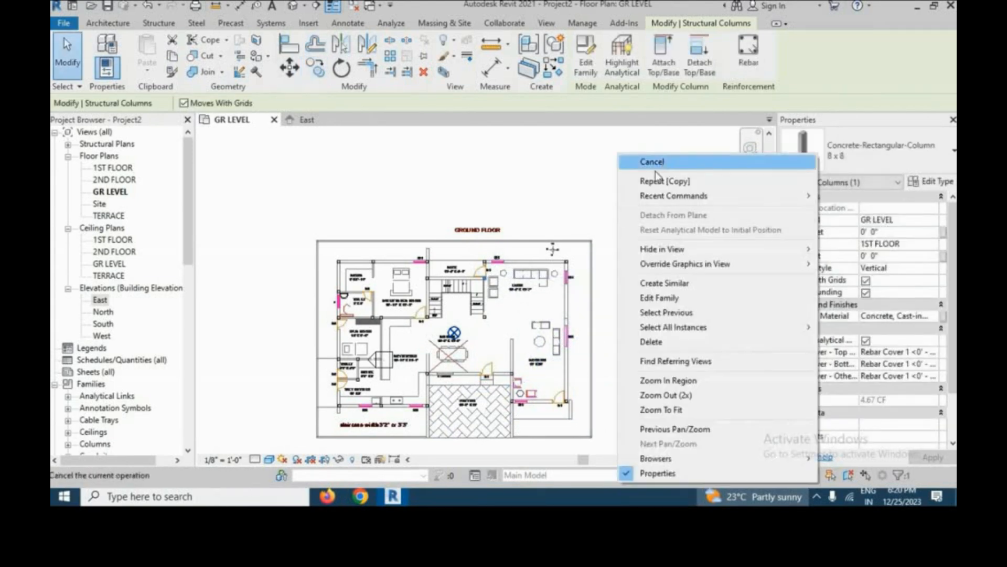
click(655, 165)
Create a duplicate type named 8 x 4 with h set to 4" for the outer-wall column beside DRESS
scroll(341, 296, up, 5)
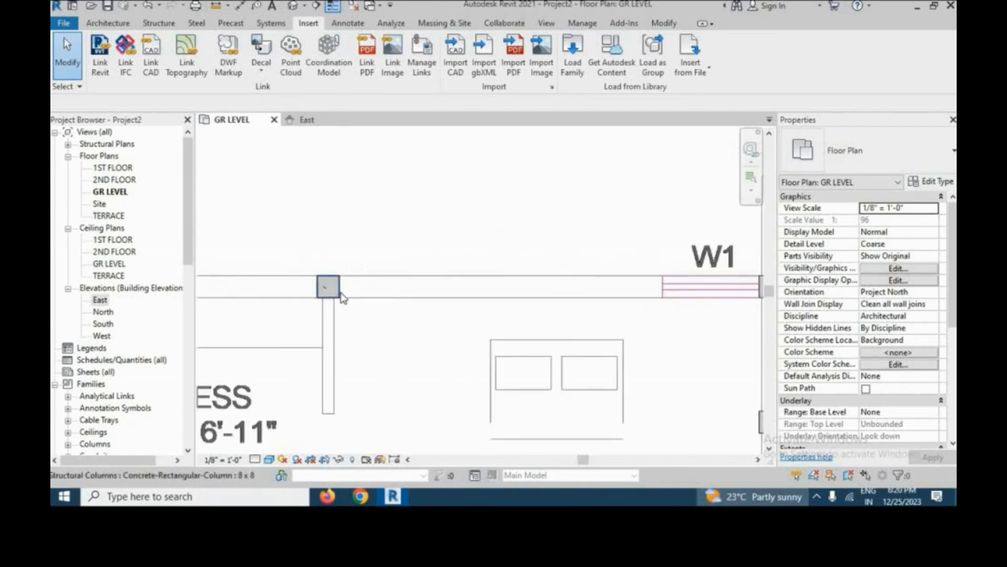
click(339, 295)
click(939, 186)
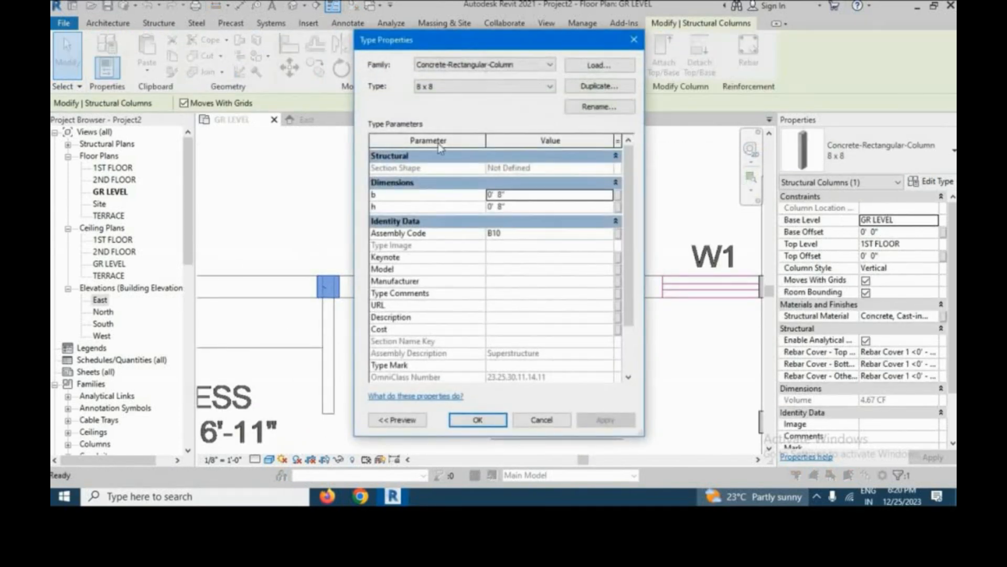
click(584, 90)
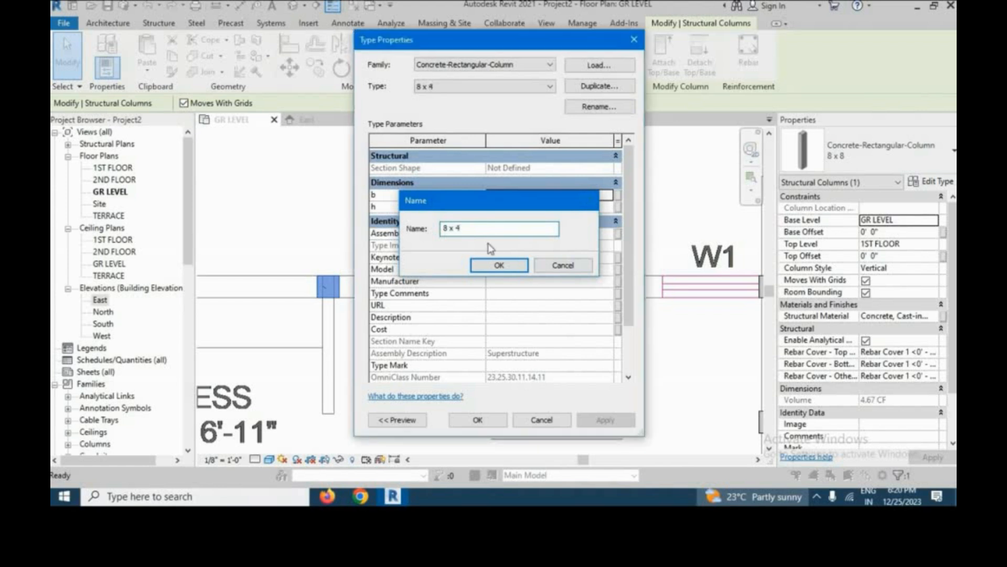
key(Return)
click(533, 207)
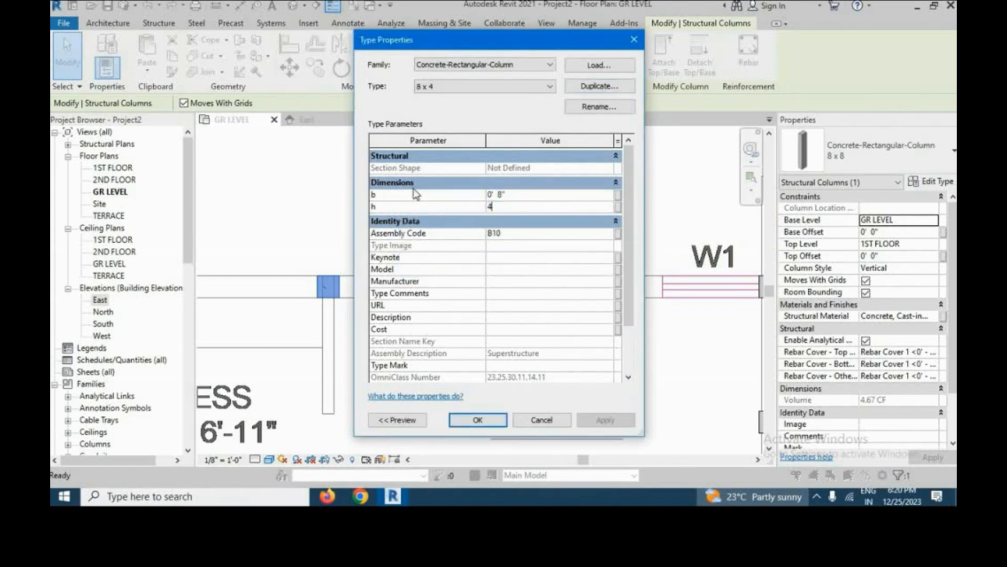
click(477, 419)
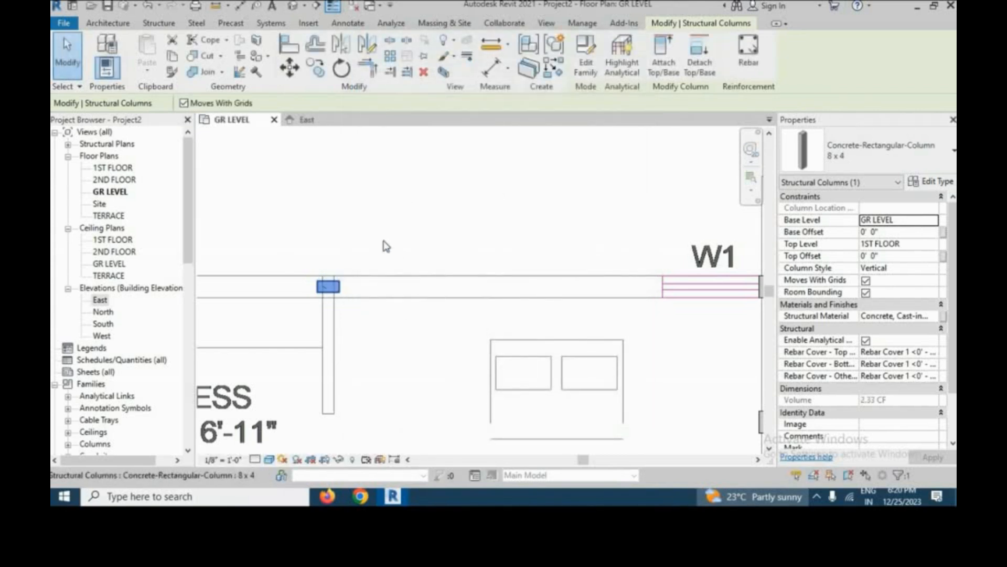
Rotate the 8 x 4 column beside DRESS by 90 degrees to fit the narrow wall, and clear the selection
click(344, 77)
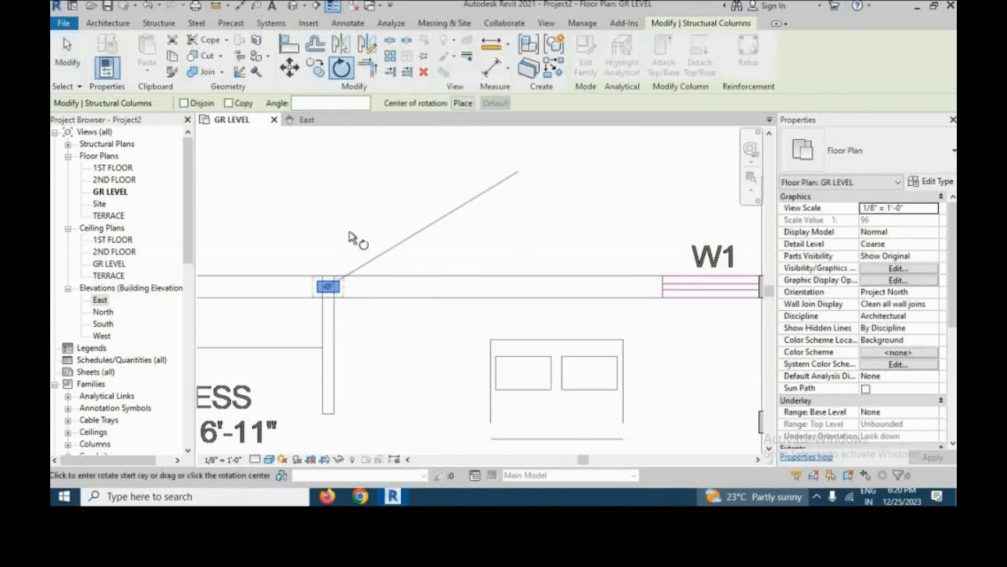
click(331, 231)
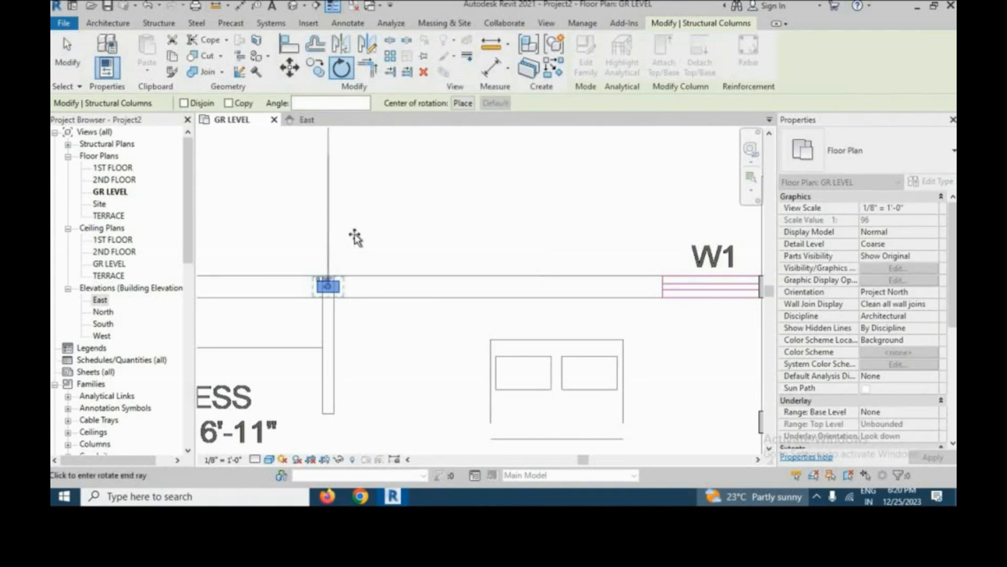
click(431, 287)
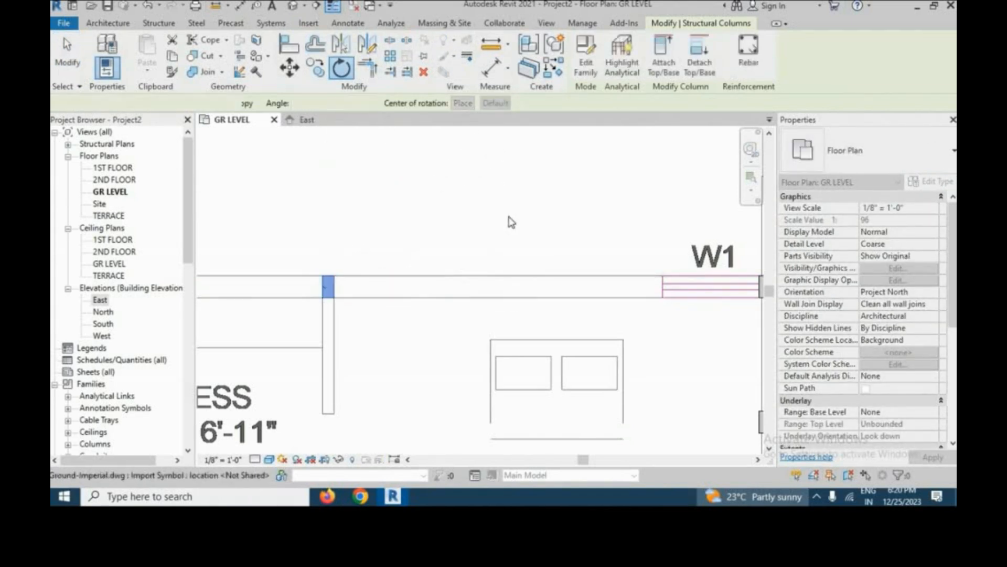
right_click(443, 155)
click(456, 164)
right_click(426, 186)
click(434, 197)
Nudge the outer-wall column between the bedroom window and DECK rightward into line with the crossing wall
scroll(412, 204, down, 2)
scroll(582, 234, up, 5)
scroll(512, 286, up, 2)
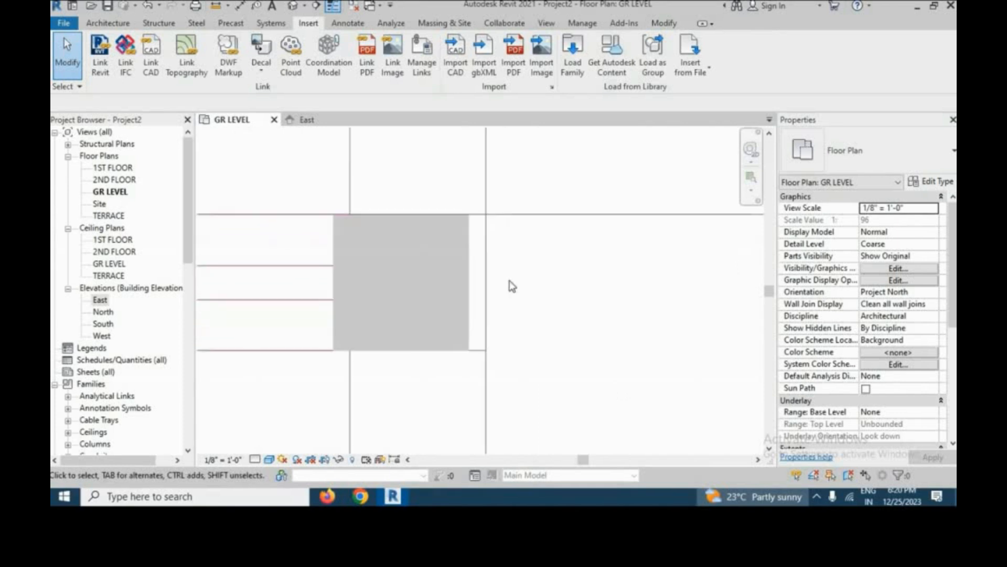
key(Right)
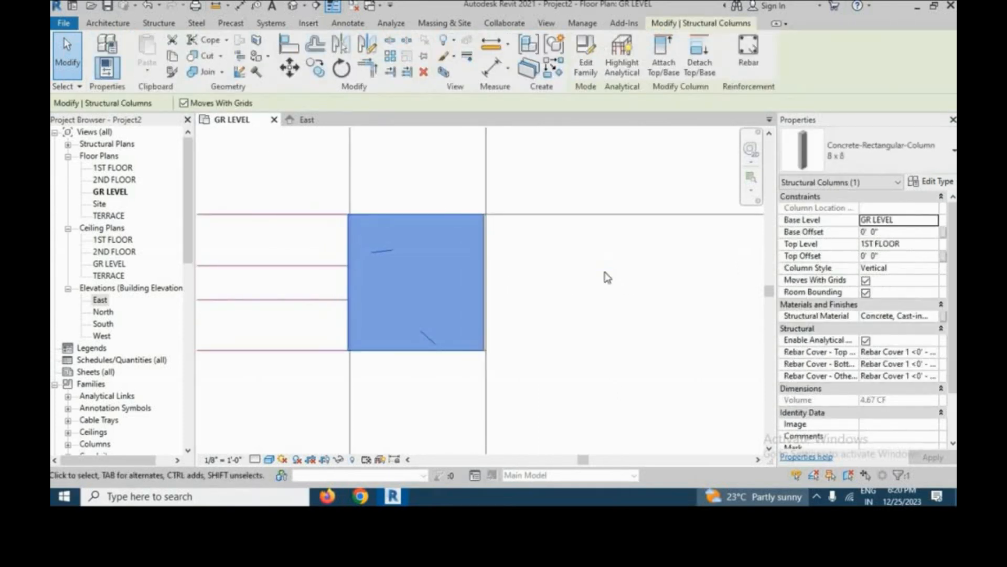
scroll(498, 215, up, 2)
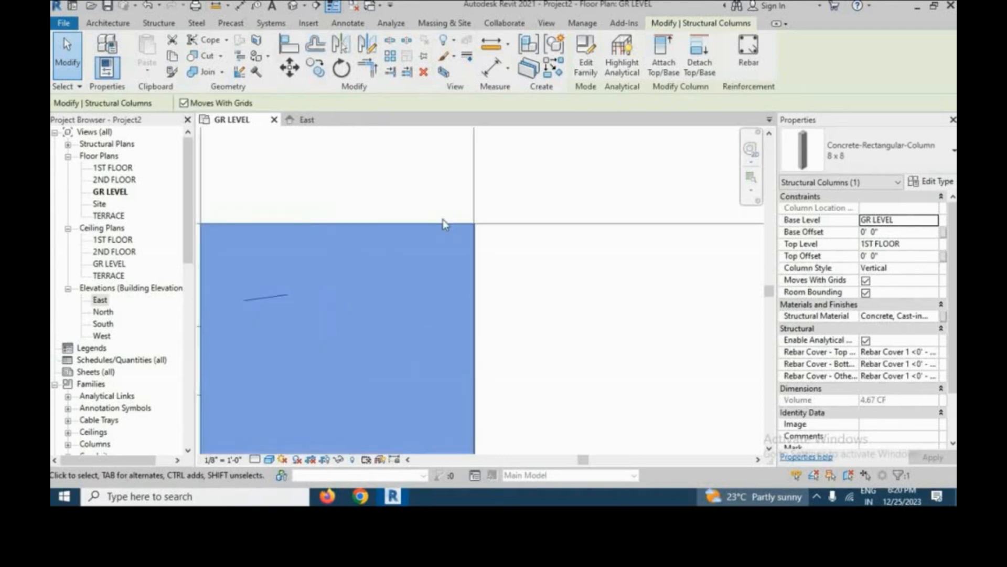
Nudge the column at the DECK and living room junction until it sits flush with the outer wall lines
scroll(466, 206, down, 8)
scroll(389, 264, up, 5)
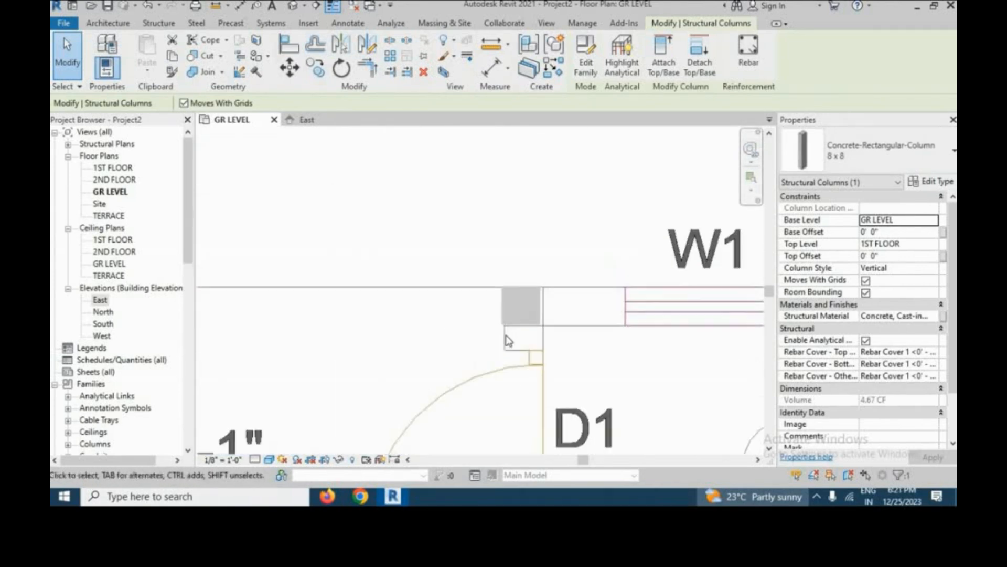
scroll(471, 259, up, 2)
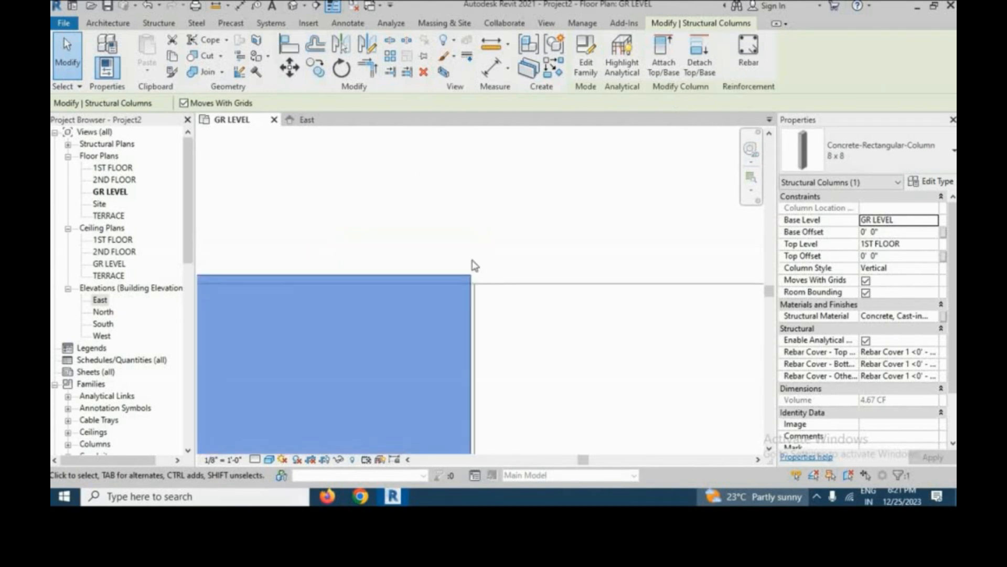
scroll(471, 255, down, 4)
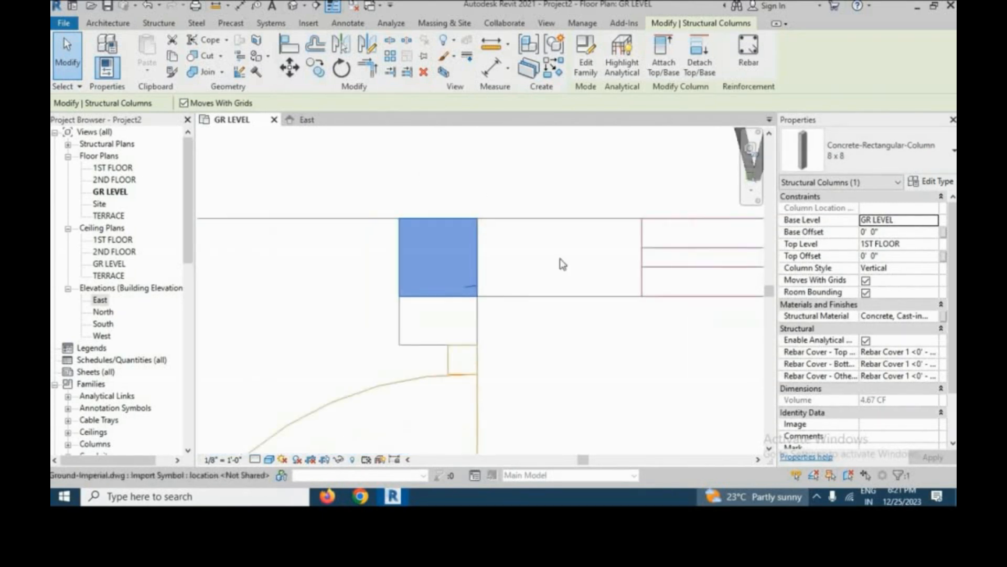
click(559, 258)
Nudge the column at the living room's outer corner left and down toward the wall lines
scroll(436, 224, down, 6)
scroll(621, 223, up, 4)
scroll(527, 210, up, 5)
click(631, 235)
key(Left)
key(Left)
key(Left)
key(Left)
key(Down)
key(Down)
scroll(412, 134, up, 3)
scroll(412, 143, down, 1)
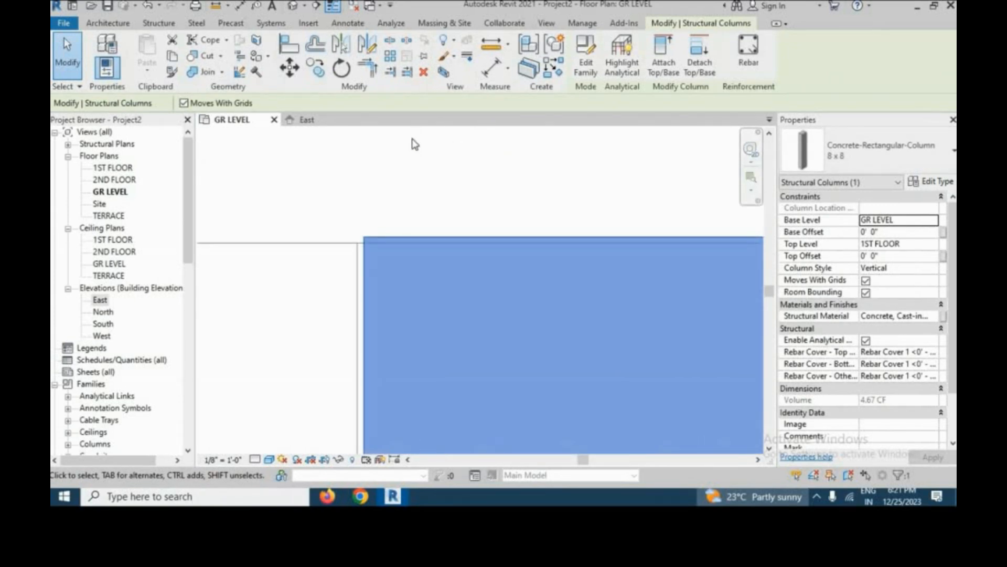
Nudge the column at the drawing room's outer corner away from PORTICO left and down toward the wall lines
scroll(517, 202, down, 5)
scroll(593, 201, down, 3)
scroll(598, 355, up, 5)
scroll(474, 389, up, 3)
key(Left)
key(Left)
key(Down)
key(Down)
key(Down)
Nudge the column at the drawing room's corner beside PORTICO left and down until it fits the wall junction
scroll(533, 282, down, 3)
scroll(533, 282, down, 3)
scroll(472, 272, up, 6)
click(594, 264)
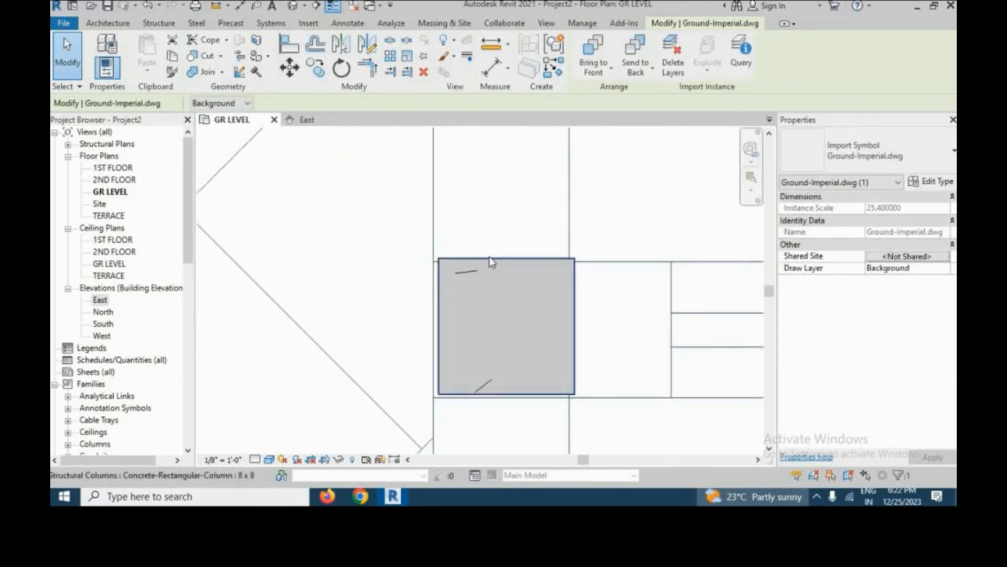
click(491, 262)
key(Left)
scroll(568, 253, up, 4)
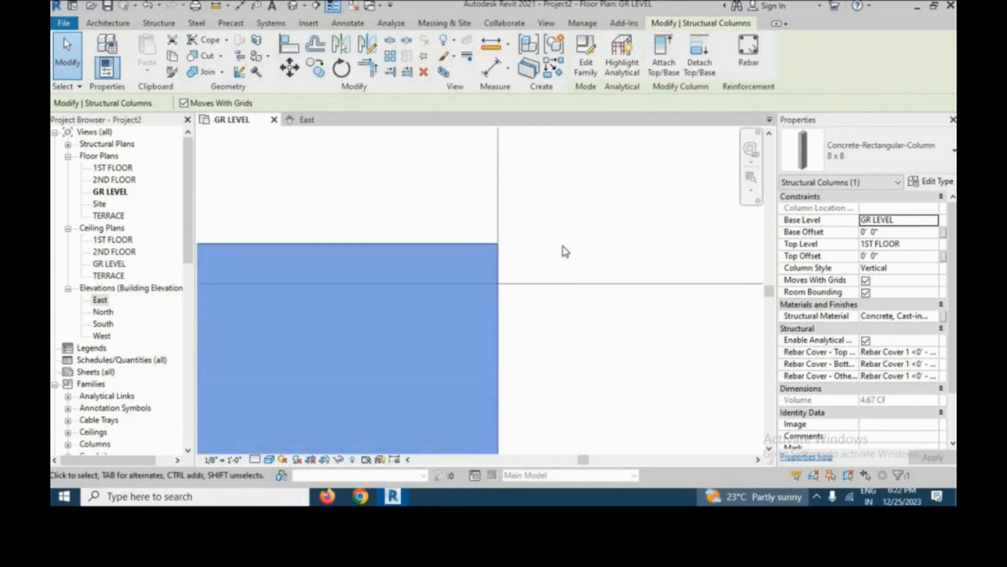
key(Down)
scroll(574, 274, down, 5)
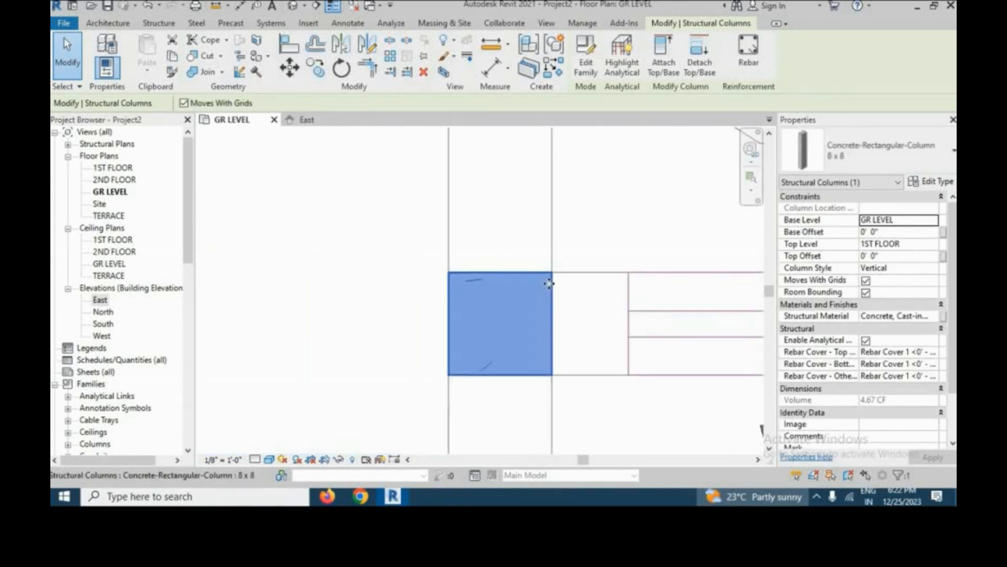
Nudge the column at the junction of DINNING, PORTICO and the drawing room into line with the walls
scroll(508, 333, up, 5)
key(Left)
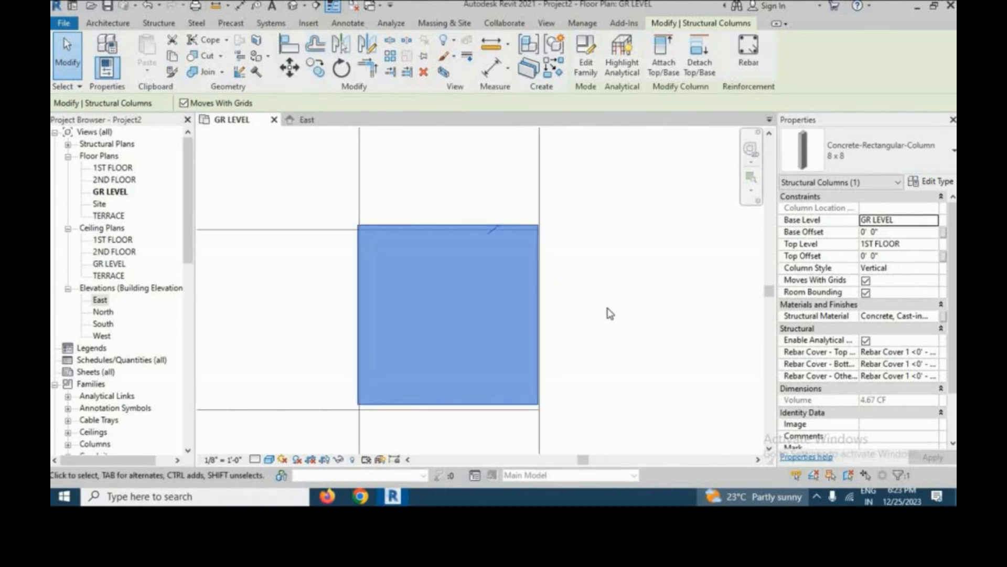
scroll(341, 229, up, 3)
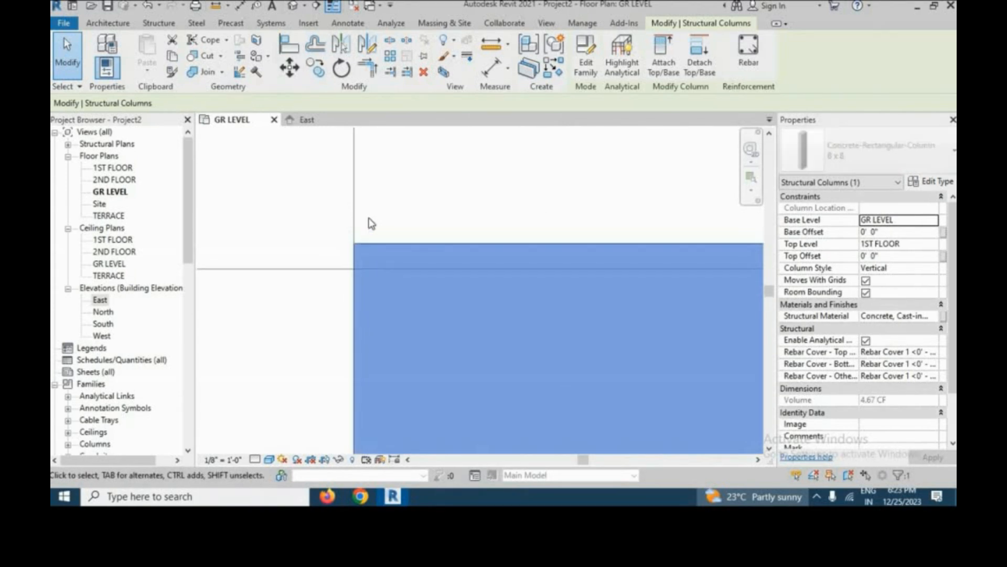
scroll(499, 252, down, 5)
Align the columns at the free end of the staircase wall and at the DECK corner beside door D1 with their walls
scroll(602, 250, up, 6)
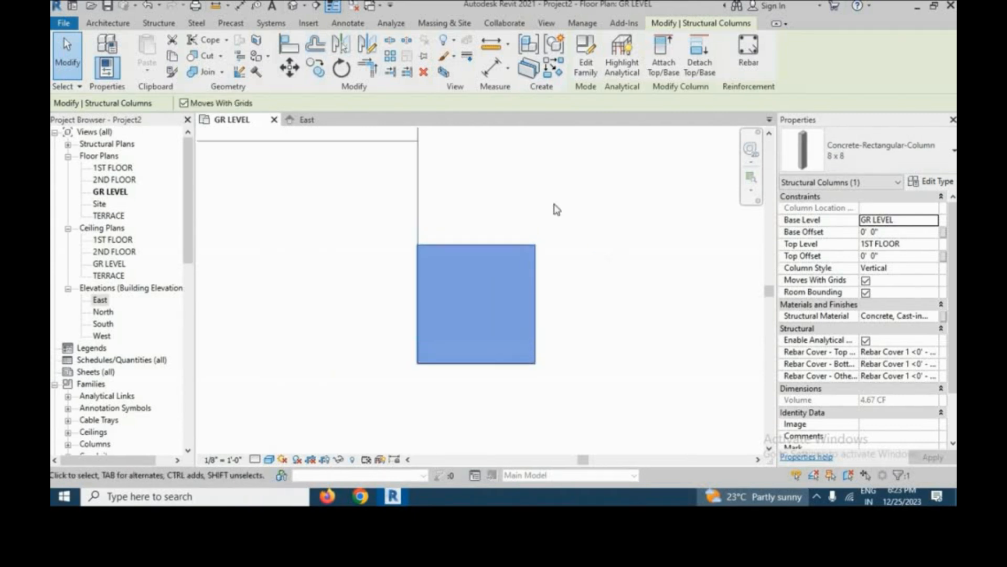
scroll(558, 210, down, 4)
scroll(577, 160, up, 3)
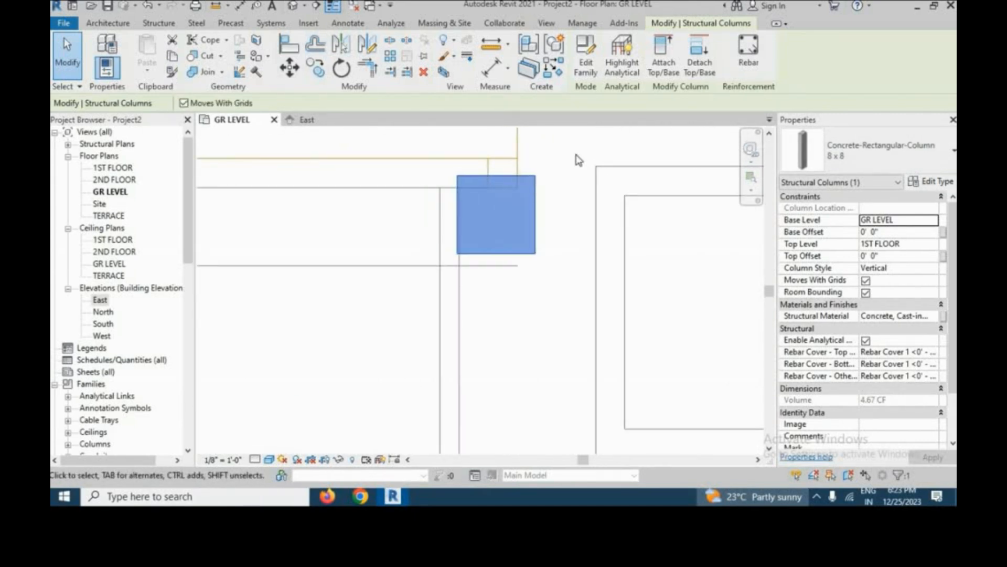
scroll(577, 159, down, 3)
Align the columns at both ends of the wall between the bedroom and the staircase with the wall lines
scroll(477, 272, up, 4)
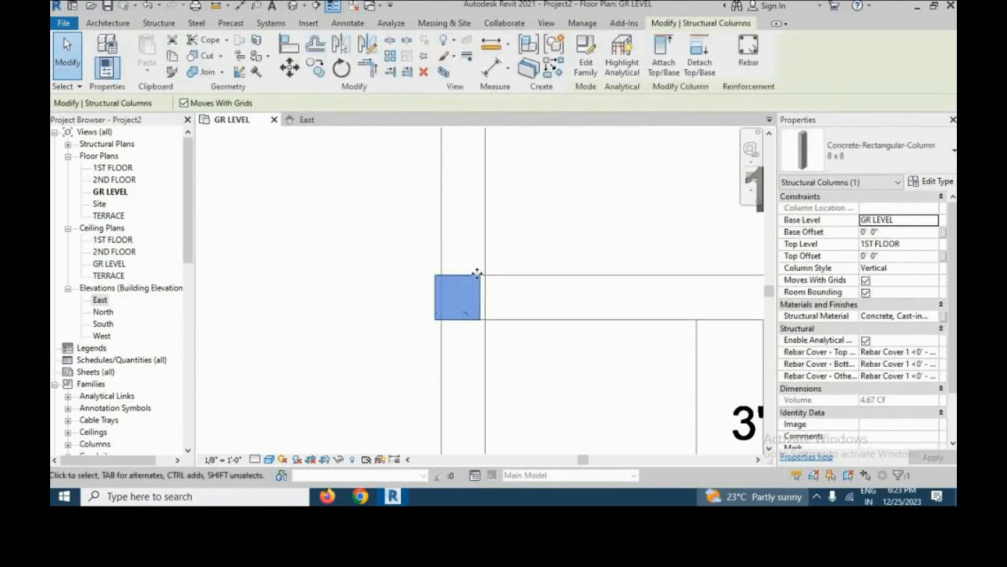
scroll(485, 286, up, 4)
scroll(480, 245, down, 8)
scroll(493, 367, up, 6)
key(Escape)
click(434, 350)
scroll(433, 347, up, 2)
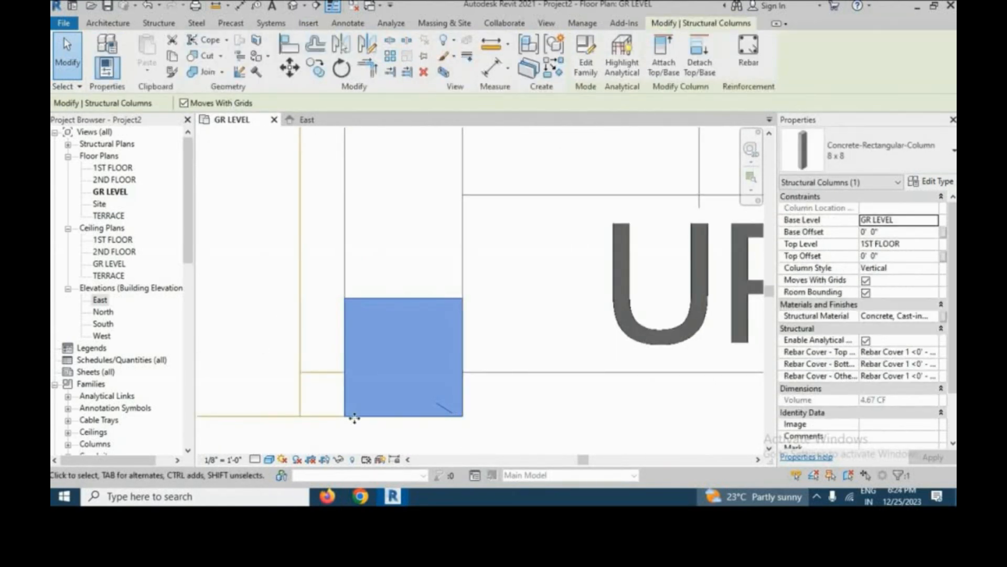
Create a 4 X 4 column type with b and h of 4" for the column at the corner between MAID ROOM and DRY KITCHEN
scroll(446, 302, up, 3)
scroll(456, 341, down, 8)
scroll(444, 233, up, 4)
scroll(443, 233, down, 6)
scroll(419, 309, up, 5)
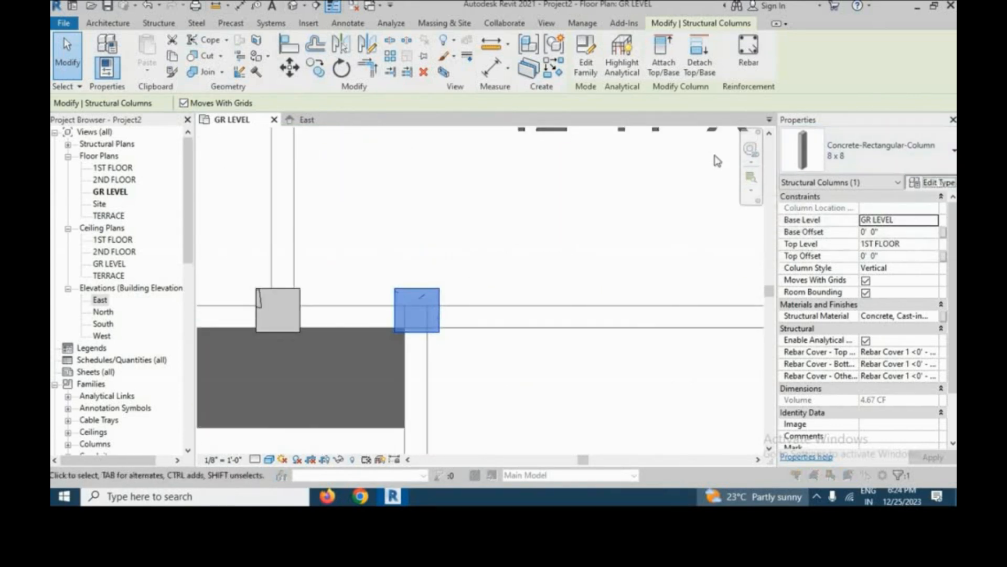
click(932, 182)
click(599, 86)
text(4 X 4)
key(Return)
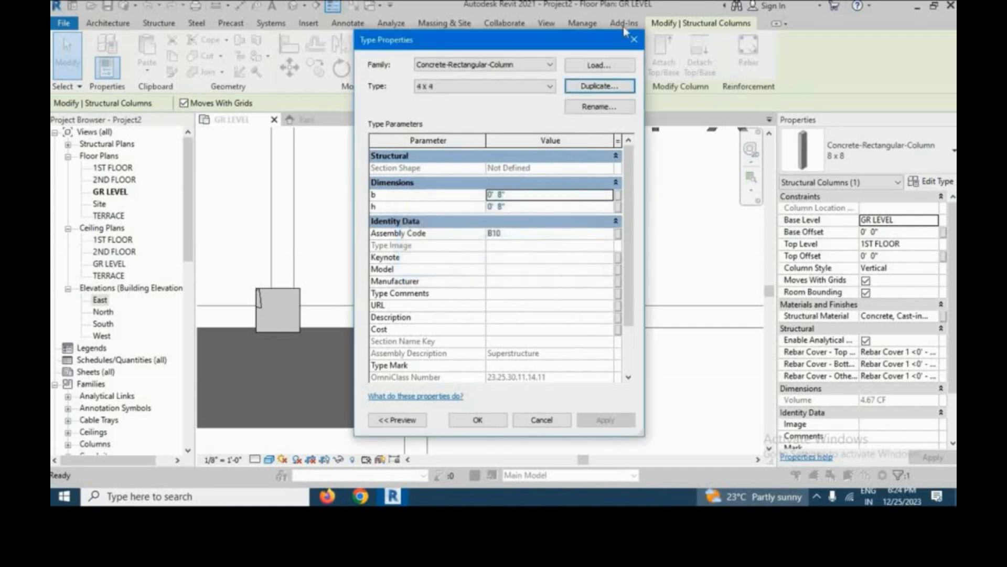
text(4")
click(477, 419)
Nudge the 4 X 4 column at the MAID ROOM and DRY KITCHEN corner down and left until it fits the wall junction
scroll(415, 315, up, 5)
key(Down)
key(Down)
key(Down)
key(Down)
key(Down)
key(Down)
key(Down)
key(Down)
key(Down)
key(Down)
key(Down)
key(Down)
key(Down)
key(Down)
key(Down)
key(Down)
key(Down)
key(Down)
key(Down)
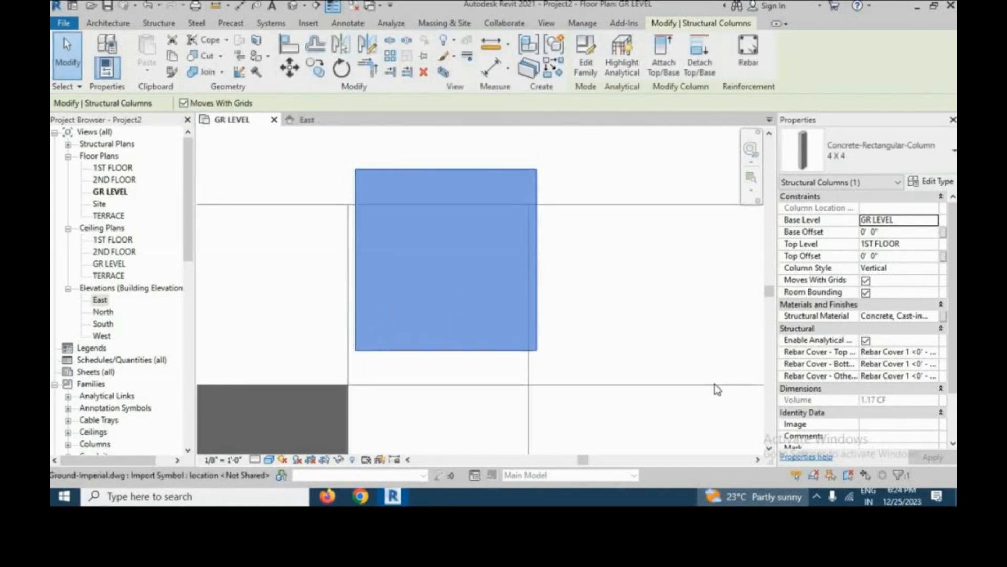
key(Left)
key(Left)
key(Left)
scroll(342, 178, up, 3)
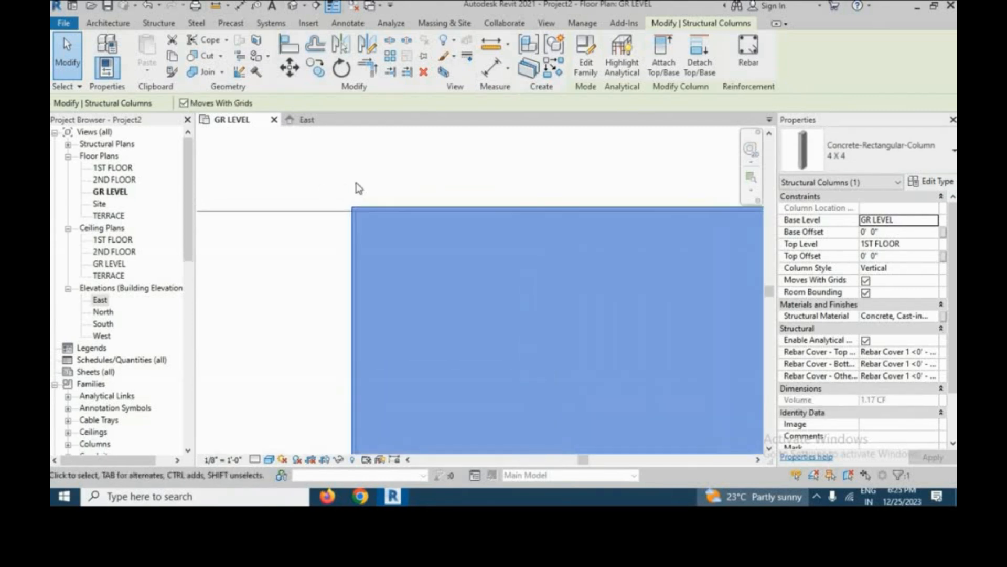
key(Down)
key(Down)
key(Down)
key(Down)
key(Down)
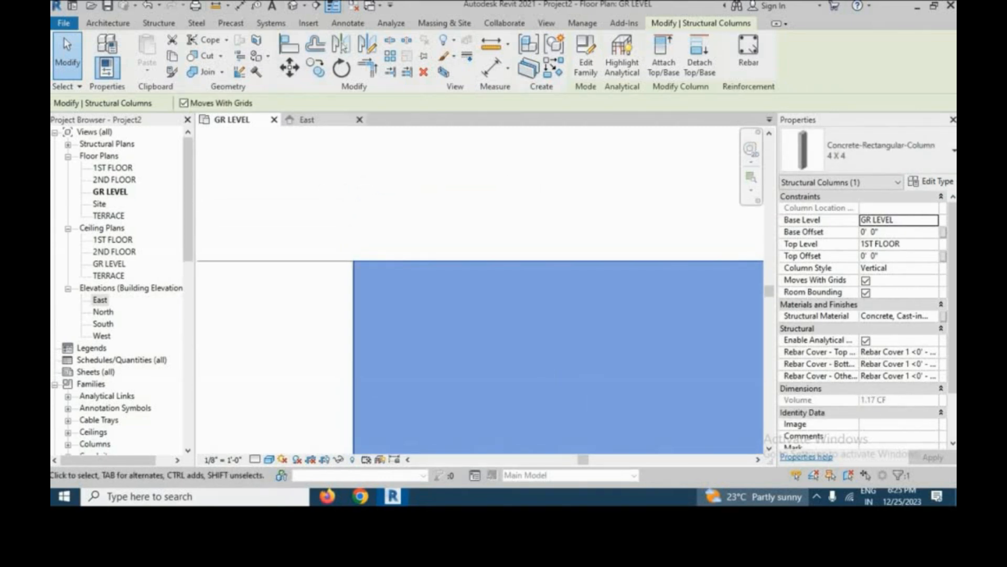
Change the column at the junction of the 8' X 6' TOILET, PARENTS BED ROOM and MAID ROOM to 4 X 4 and nudge it into the walls
scroll(474, 262, down, 5)
click(871, 162)
click(836, 225)
scroll(512, 269, up, 4)
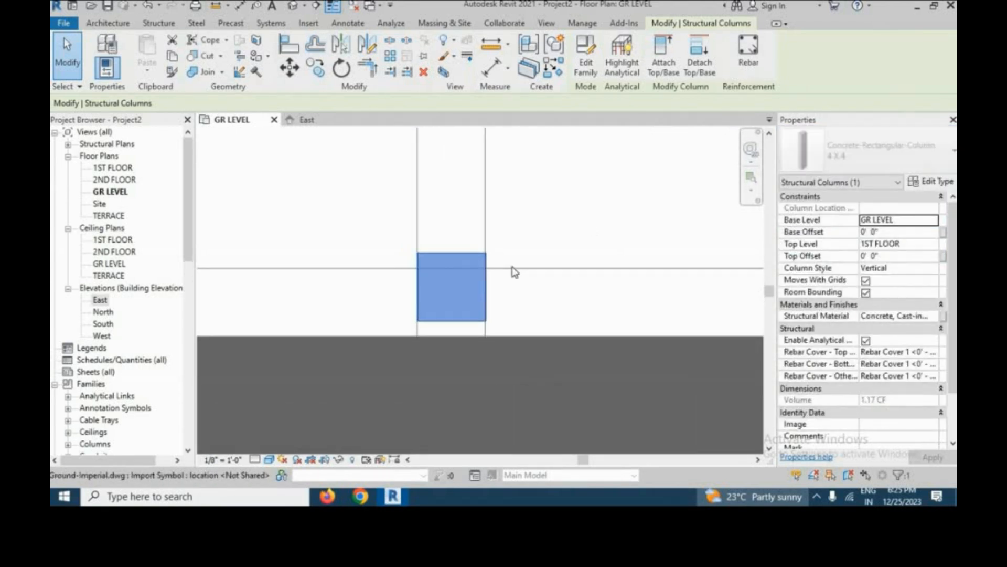
key(Down)
key(Down)
key(Down)
key(Down)
scroll(436, 262, up, 6)
key(Left)
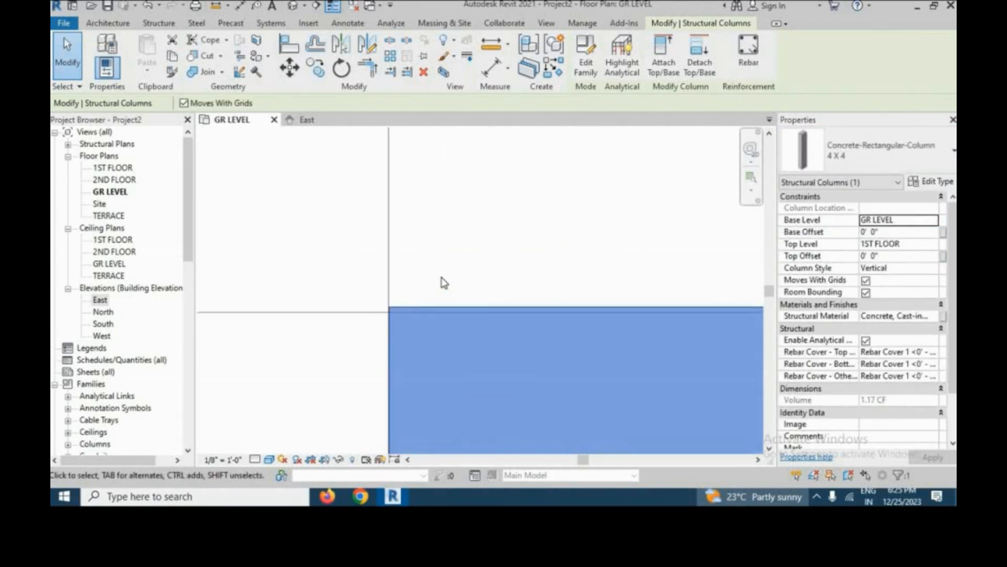
Change the outer wall column between the 8' X 6' TOILET and the MAID ROOM door D2 to the 8 x 4 type
scroll(504, 228, down, 5)
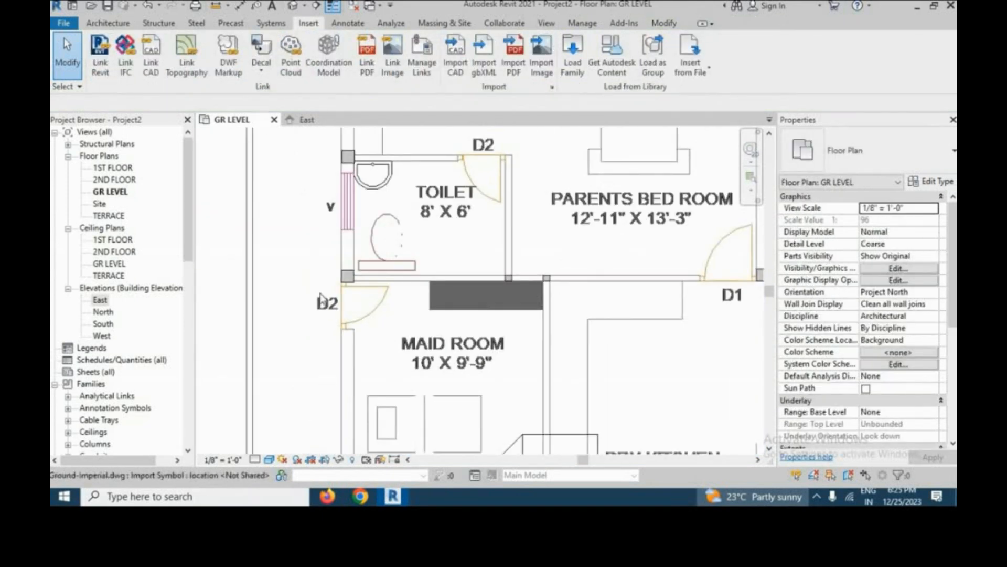
scroll(372, 289, up, 5)
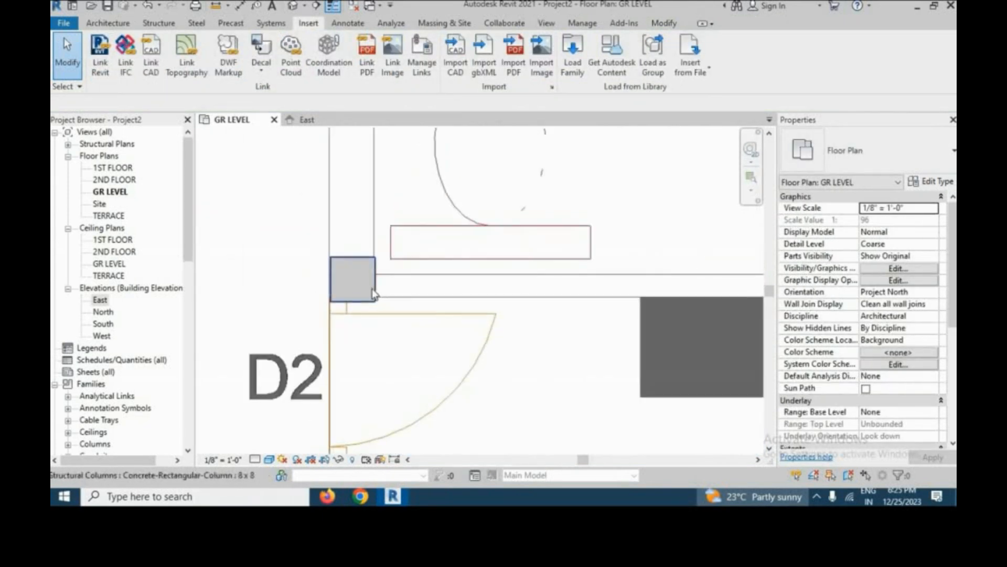
click(373, 289)
click(859, 163)
click(837, 238)
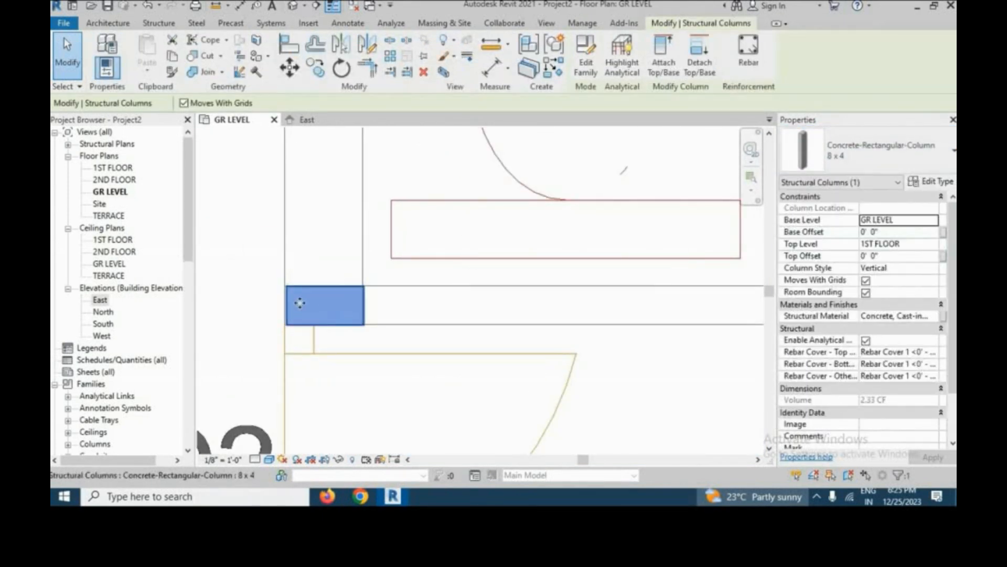
scroll(300, 302, up, 5)
scroll(417, 326, down, 8)
Change the outer wall column between DRESS and the 8' X 6' TOILET to 8 x 4 and align it with the wall junction
scroll(417, 326, down, 2)
scroll(415, 195, up, 6)
click(459, 293)
scroll(453, 336, up, 2)
click(900, 155)
click(848, 244)
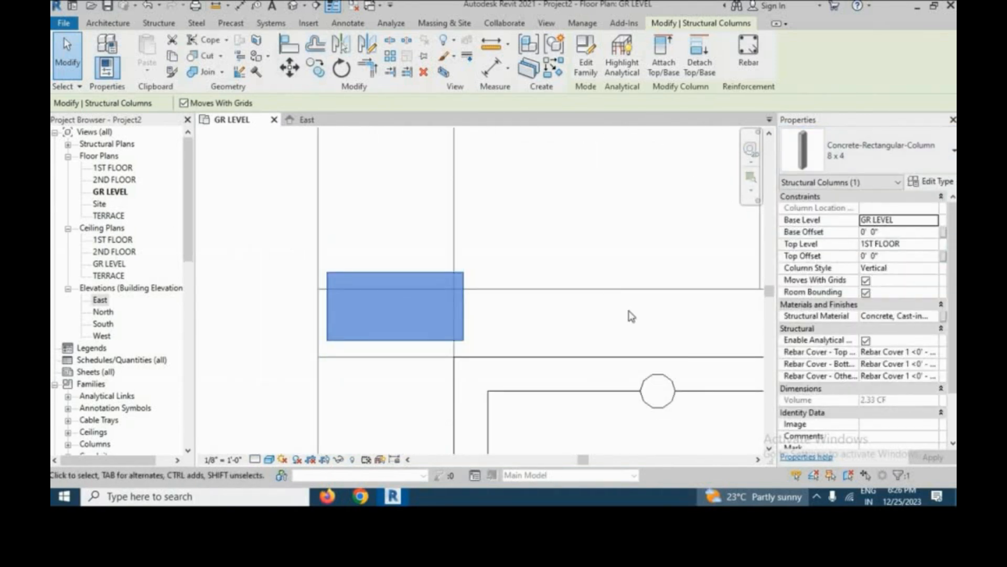
scroll(296, 262, up, 3)
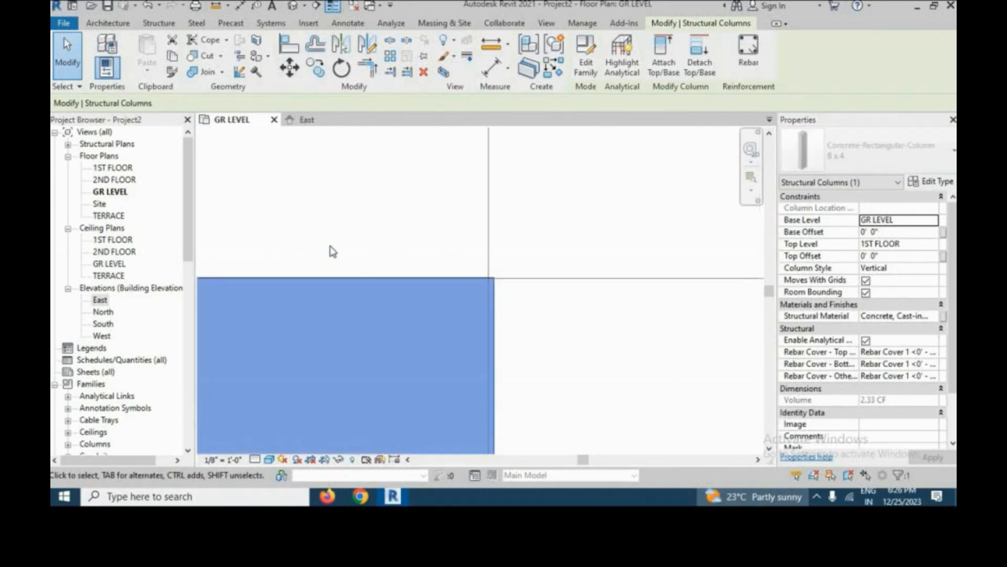
scroll(416, 279, down, 6)
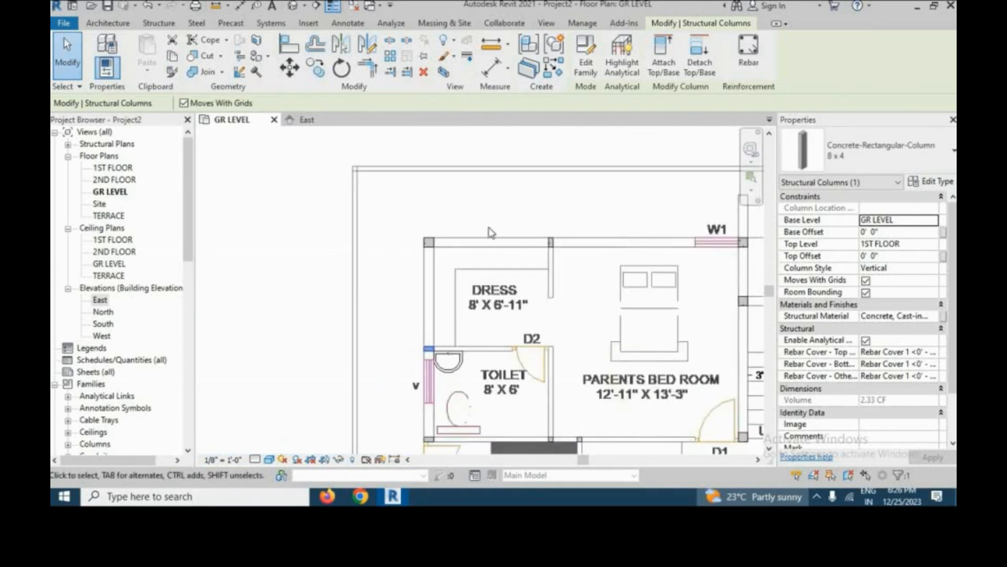
Change the columns at both ends of the wall between the 4'3" X 4'8" TOILET and STORE to the 4 X 4 type
scroll(493, 341, up, 4)
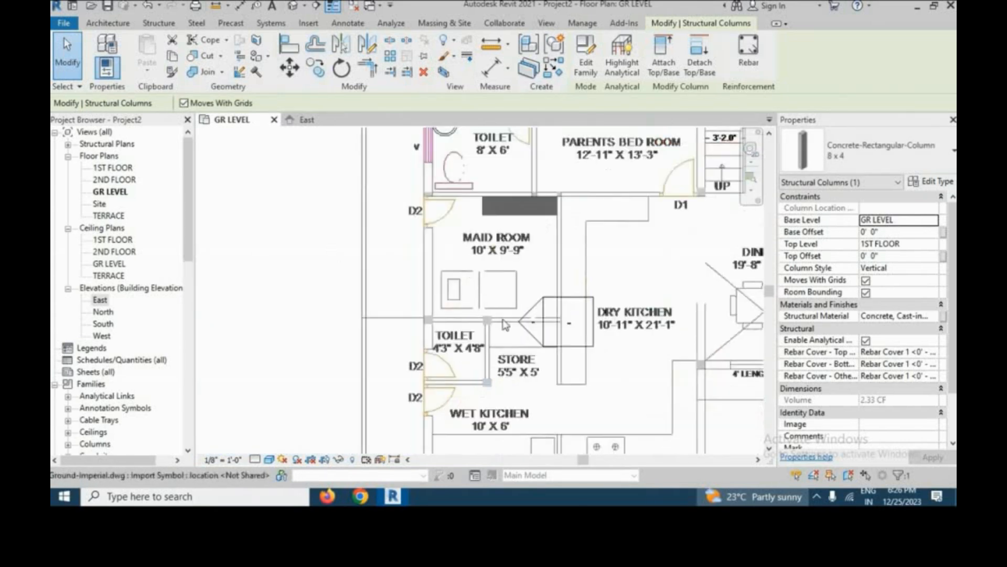
click(876, 158)
click(832, 225)
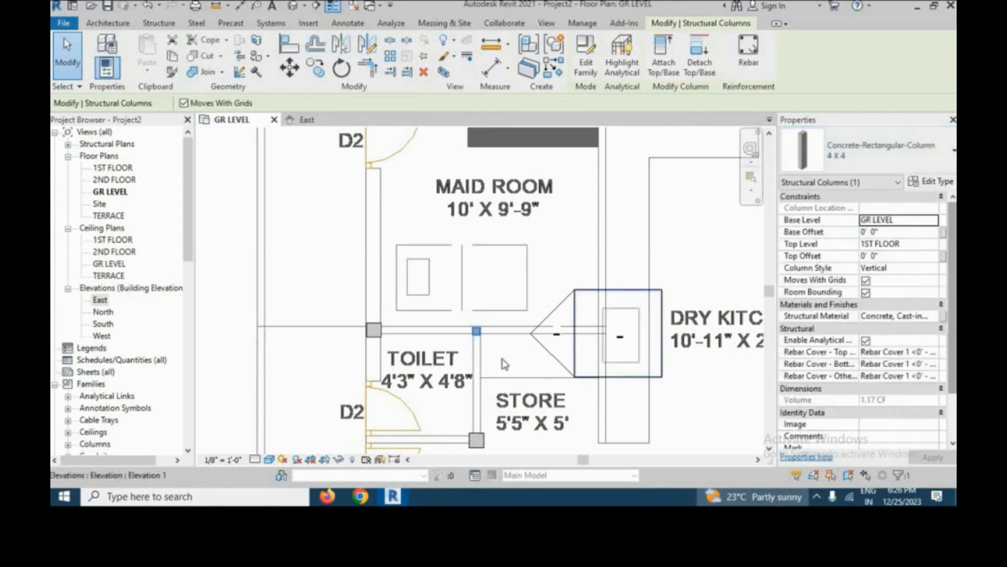
scroll(473, 376, up, 2)
scroll(557, 226, down, 2)
click(513, 375)
click(886, 157)
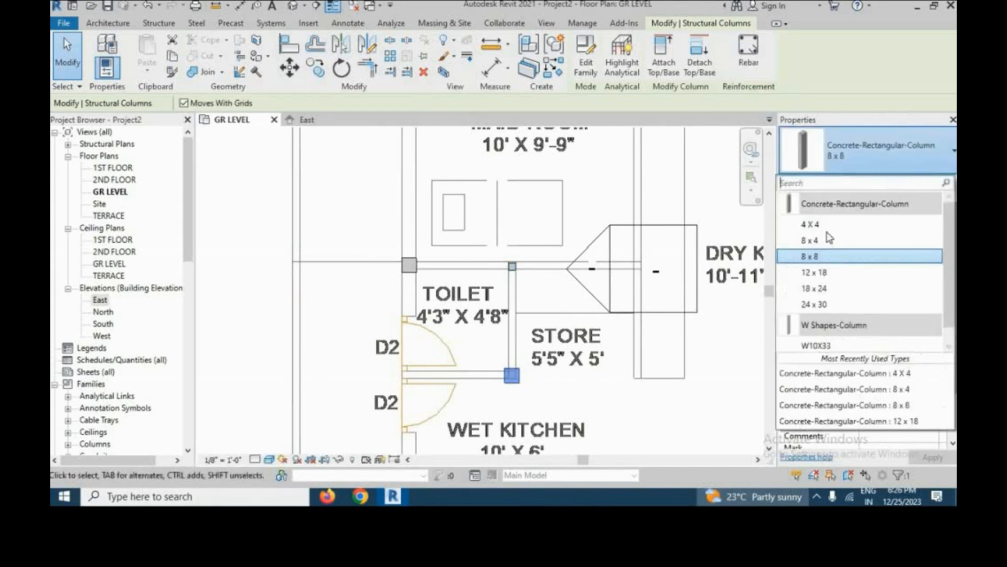
Change the outer wall column between MAID ROOM and the 4'3" X 4'8" TOILET to 8 x 4 and align it with the walls
scroll(411, 280, up, 2)
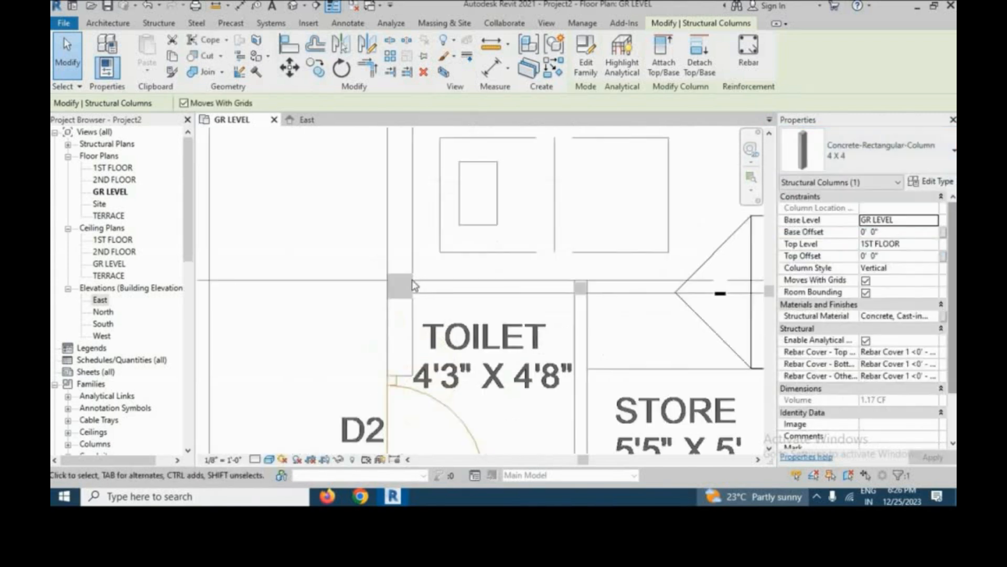
click(879, 157)
click(810, 241)
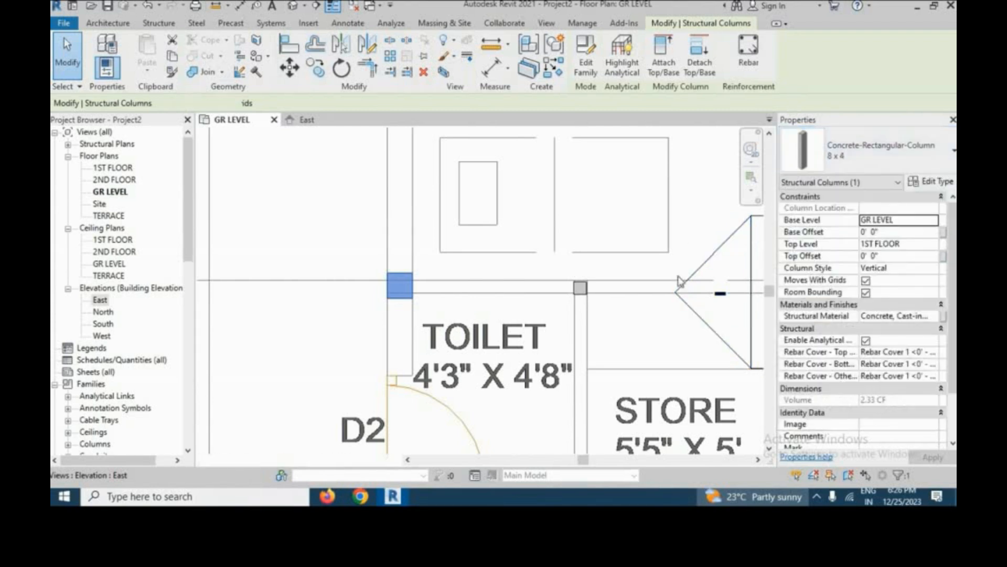
scroll(422, 281, up, 2)
scroll(281, 293, up, 4)
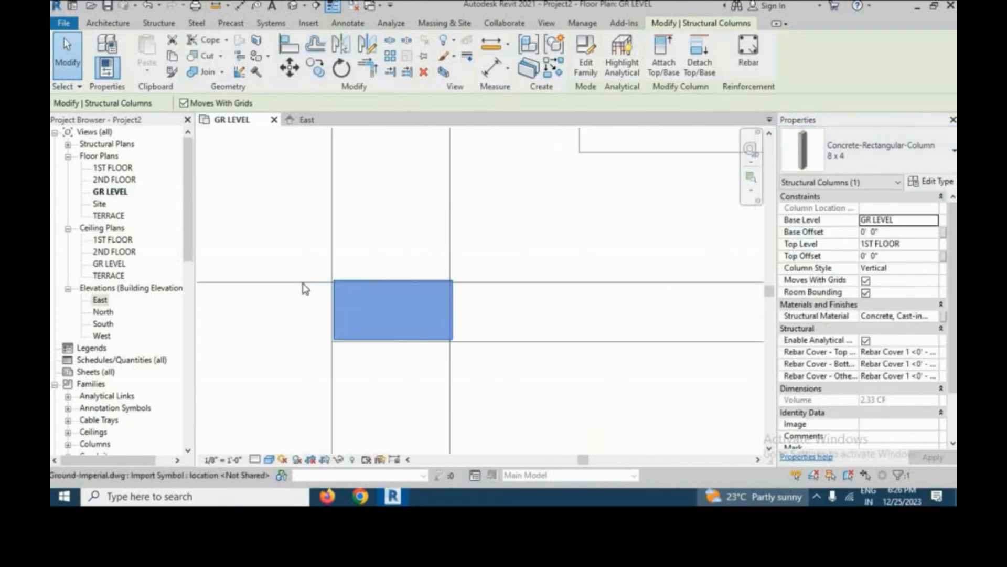
scroll(368, 410, up, 2)
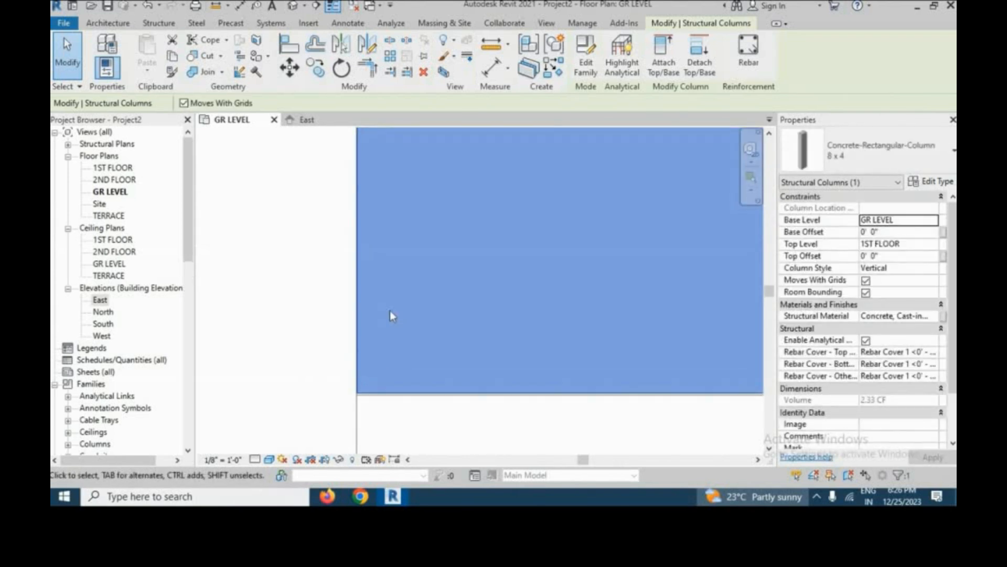
Align the 4 X 4 column at the junction of MAID ROOM, the small TOILET and STORE with the wall lines
scroll(390, 332, down, 6)
scroll(516, 309, up, 3)
click(531, 349)
scroll(540, 359, up, 3)
drag(534, 286, 548, 270)
scroll(540, 257, up, 3)
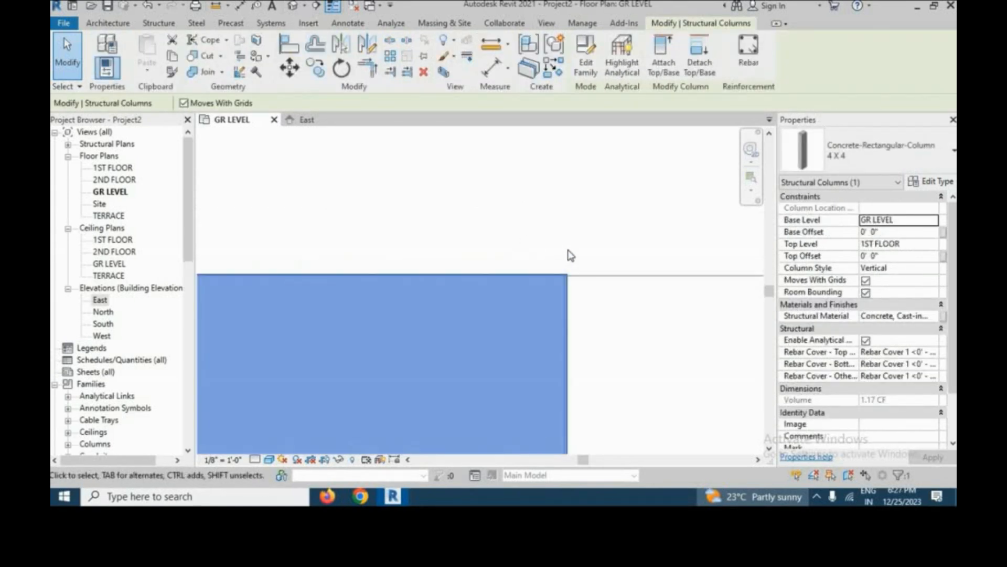
scroll(572, 283, down, 3)
scroll(602, 299, up, 4)
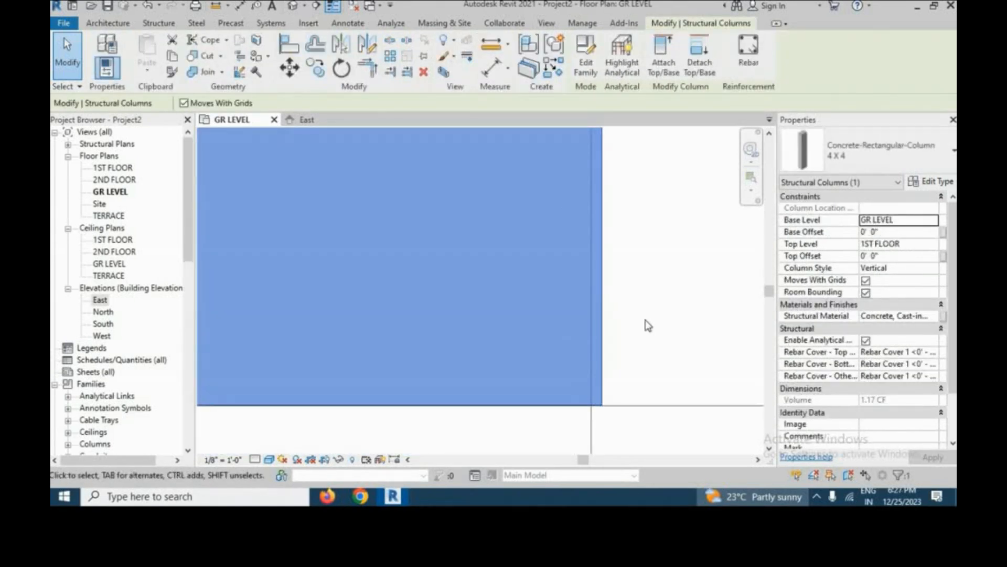
Align the 4 X 4 column at the small TOILET's corner between STORE and WET KITCHEN with the wall lines
scroll(455, 265, down, 5)
scroll(465, 389, up, 6)
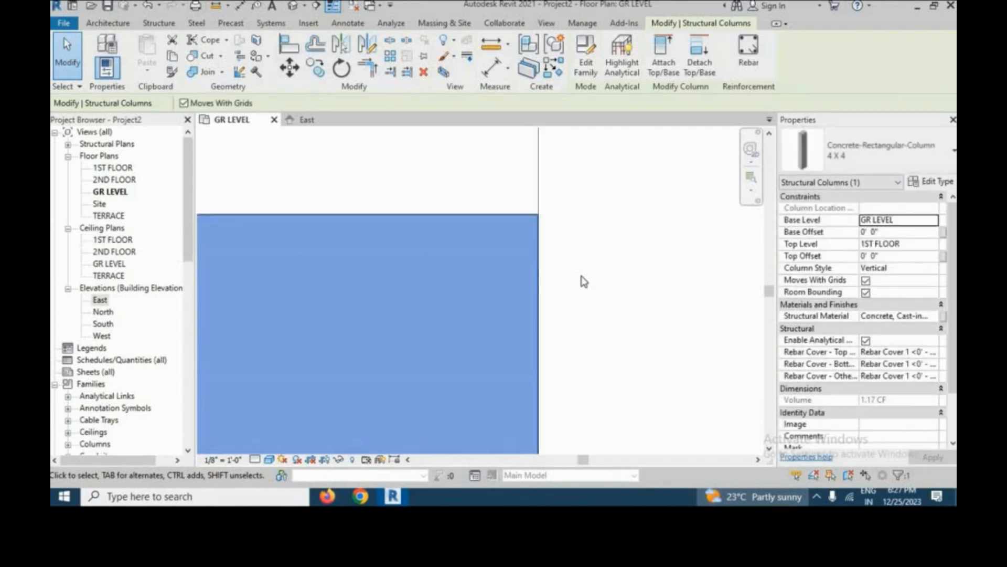
scroll(564, 210, up, 4)
scroll(412, 196, up, 3)
scroll(586, 274, up, 3)
scroll(455, 204, up, 3)
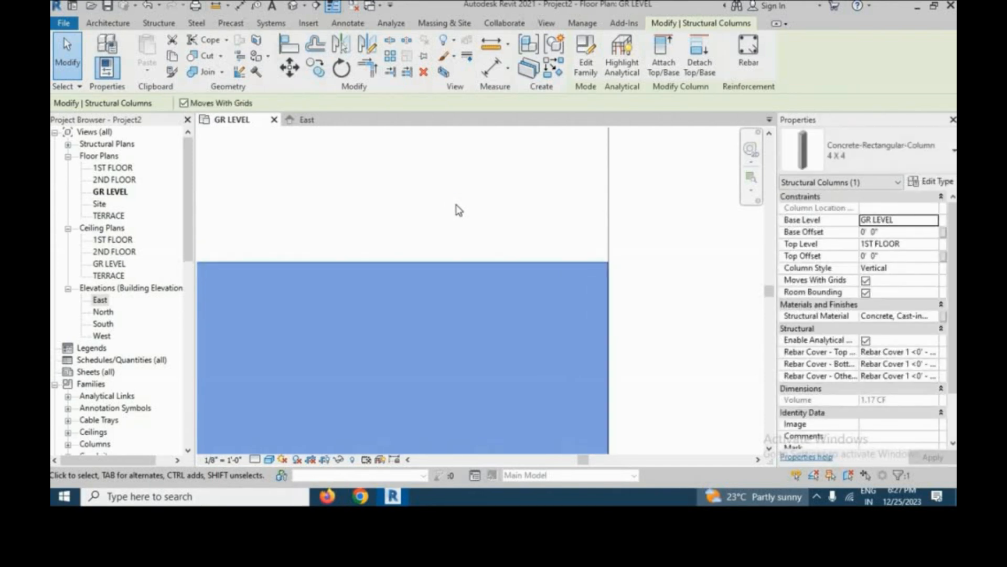
scroll(477, 221, down, 5)
scroll(516, 277, down, 3)
scroll(509, 269, up, 3)
scroll(507, 253, up, 4)
scroll(506, 285, up, 3)
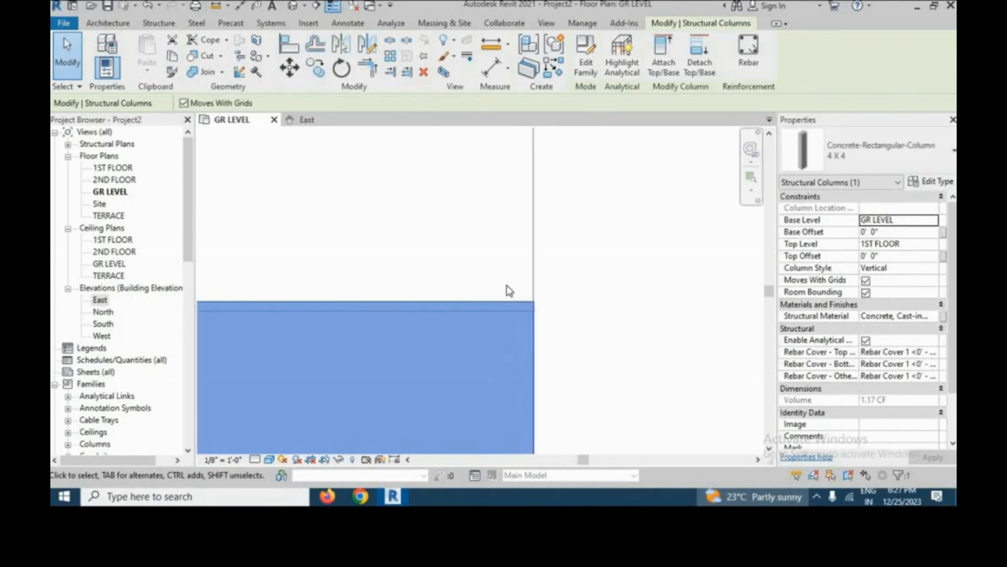
key(Down)
key(Up)
middle_drag(540, 303, 532, 285)
Change the column beside window W2, where the WET KITCHEN divider meets the outer wall, to 8 x 4 and rotate it a quarter turn
scroll(460, 294, down, 12)
middle_drag(504, 357, 419, 299)
scroll(552, 406, up, 3)
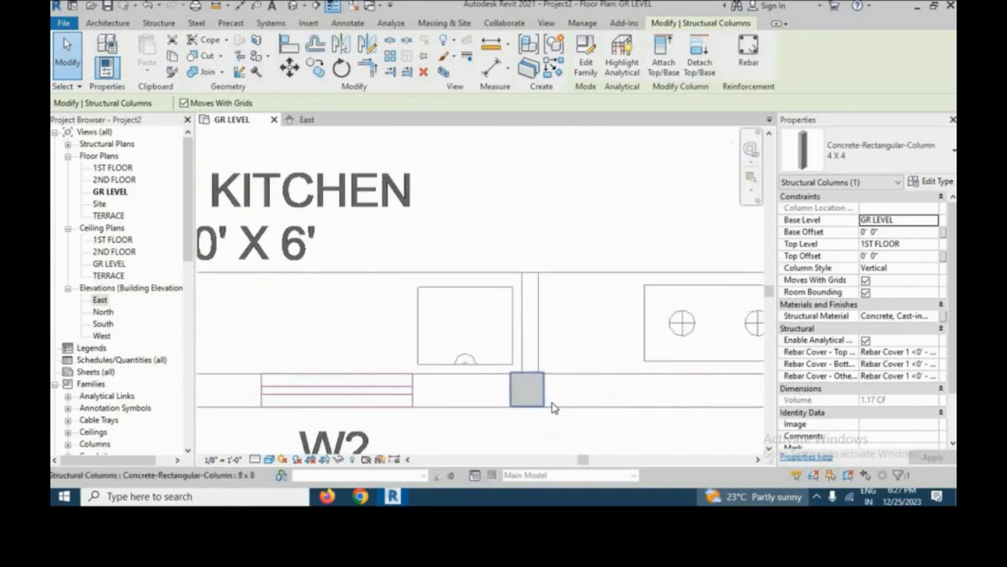
scroll(539, 402, up, 3)
click(532, 401)
click(902, 160)
click(845, 262)
key(r)
key(o)
click(499, 243)
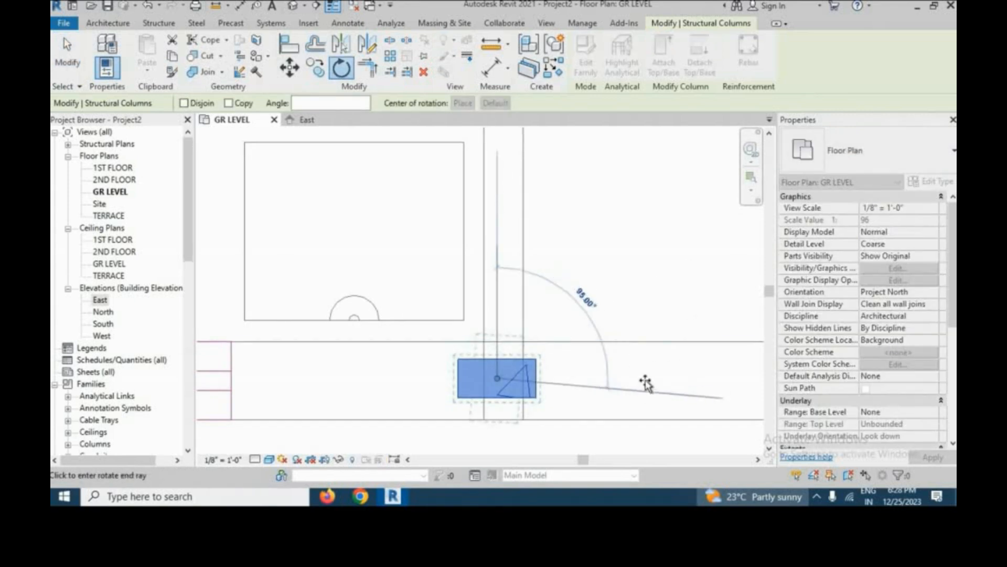
click(645, 382)
Nudge the rotated 8 x 4 column beside W2 right and down until it lines up with the divider and outer wall
scroll(527, 315, up, 5)
key(Right)
key(Right)
key(Right)
key(Right)
key(Right)
key(Right)
key(Right)
key(Right)
key(Right)
key(Right)
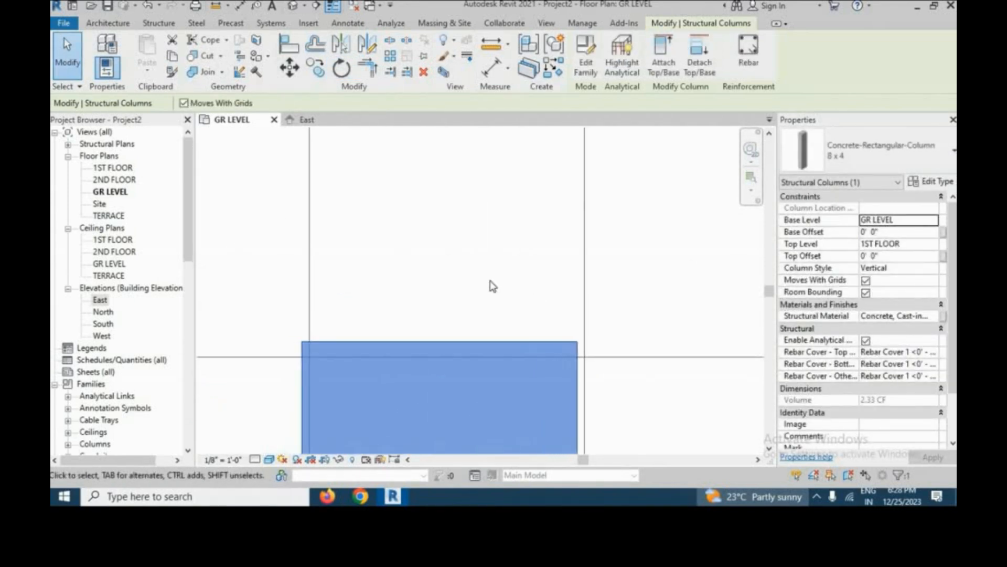
scroll(313, 295, up, 5)
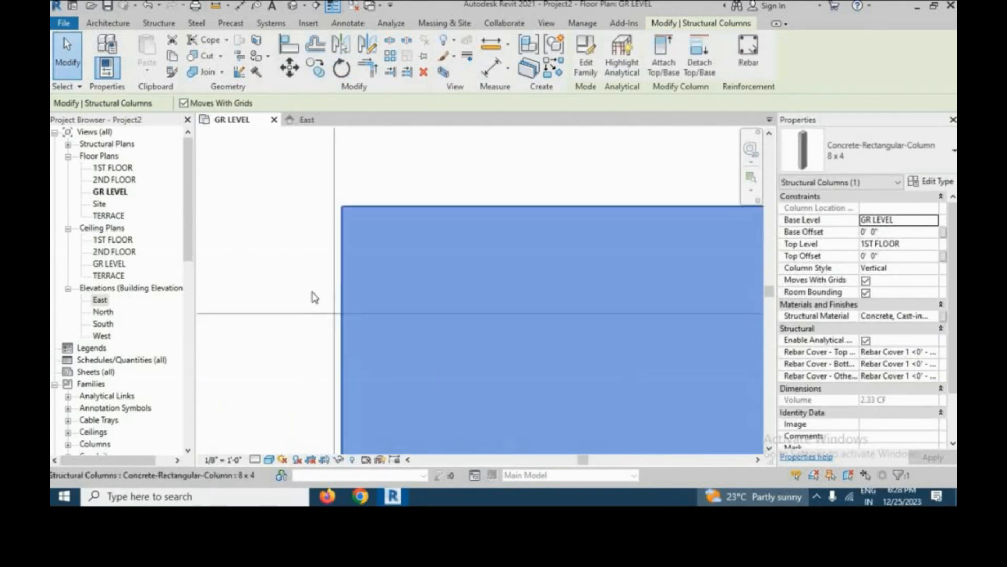
scroll(373, 254, down, 4)
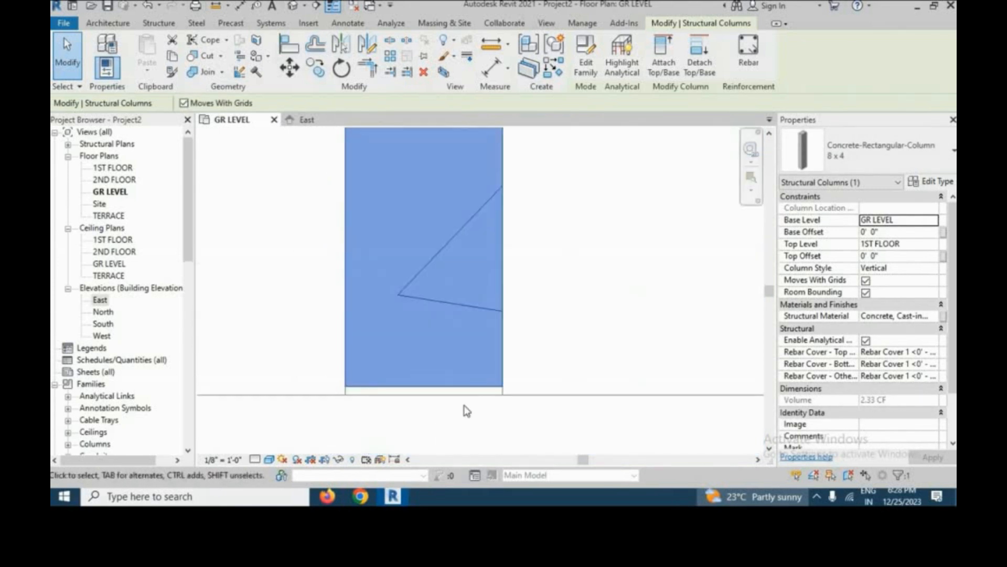
scroll(564, 380, up, 3)
Nudge the 8 x 8 column at DRY KITCHEN's outer corner beside PORTICO left and up until it lines up with the wall lines
scroll(477, 387, down, 6)
scroll(333, 396, up, 5)
scroll(464, 353, up, 2)
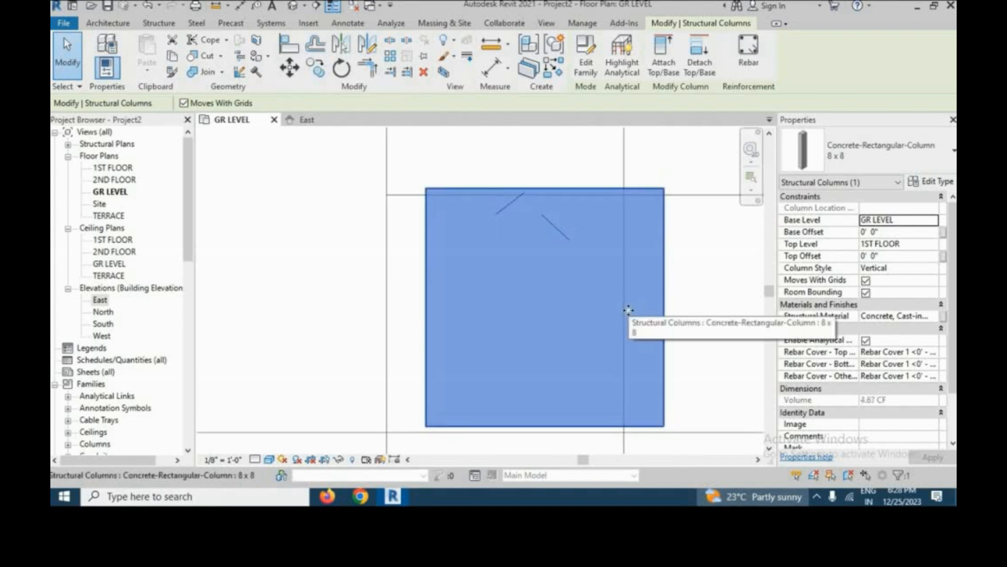
key(Left)
key(Left)
key(Left)
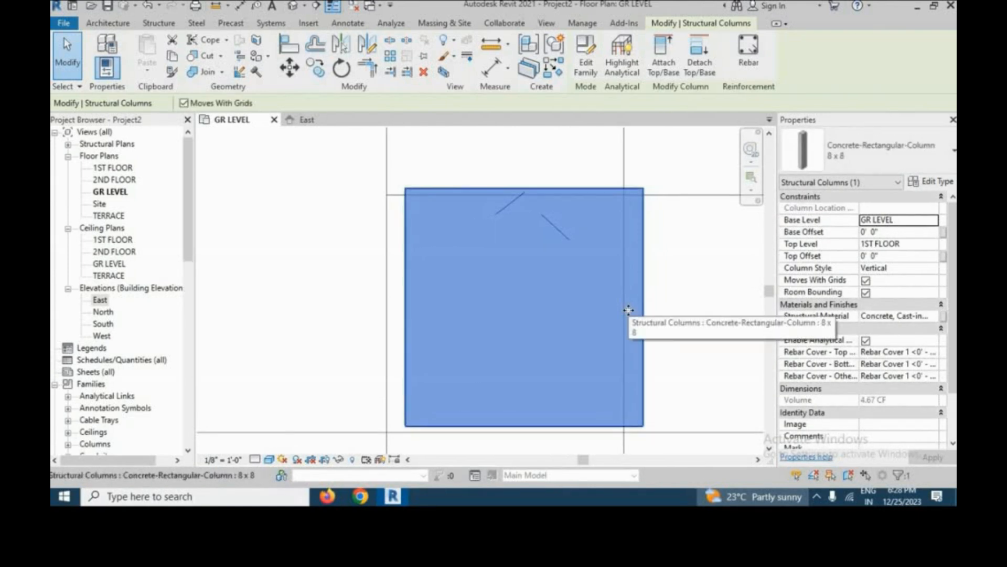
key(Left)
key(Left)
key(Left)
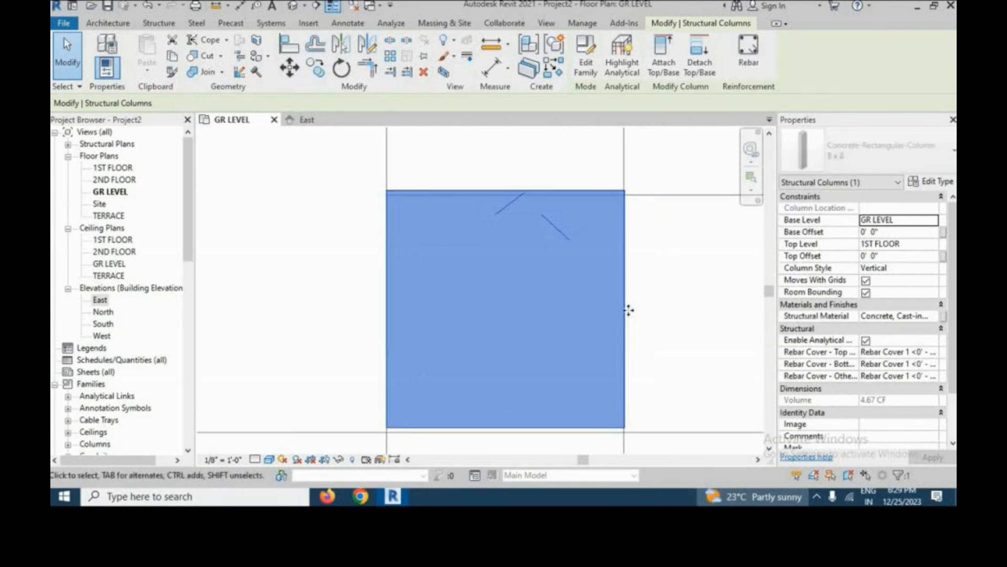
scroll(612, 241, up, 2)
scroll(611, 250, up, 4)
key(Left)
key(Left)
key(Left)
key(Left)
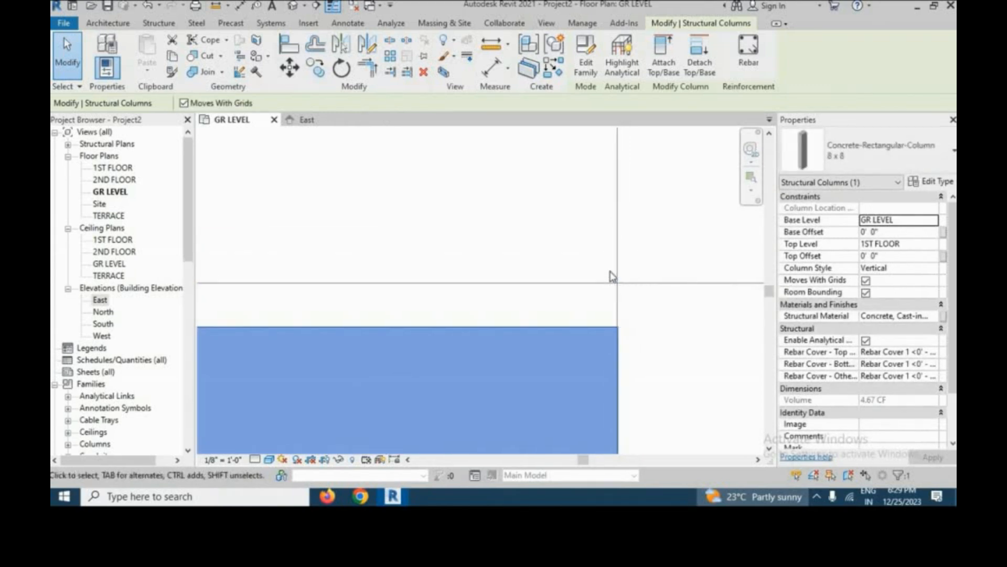
key(Up)
key(Up)
key(Up)
key(Up)
key(Up)
key(Up)
Nudge the 8 x 8 column at the corner of DINNING and PORTICO beside the 4' LENGTH opening right and up onto the wall lines
scroll(517, 256, down, 5)
scroll(576, 308, up, 8)
key(Right)
key(Right)
key(Right)
key(Down)
key(Down)
scroll(586, 206, up, 3)
scroll(586, 201, up, 4)
key(Right)
key(Right)
key(Right)
key(Right)
key(Right)
key(Right)
key(Right)
key(Right)
key(Right)
key(Right)
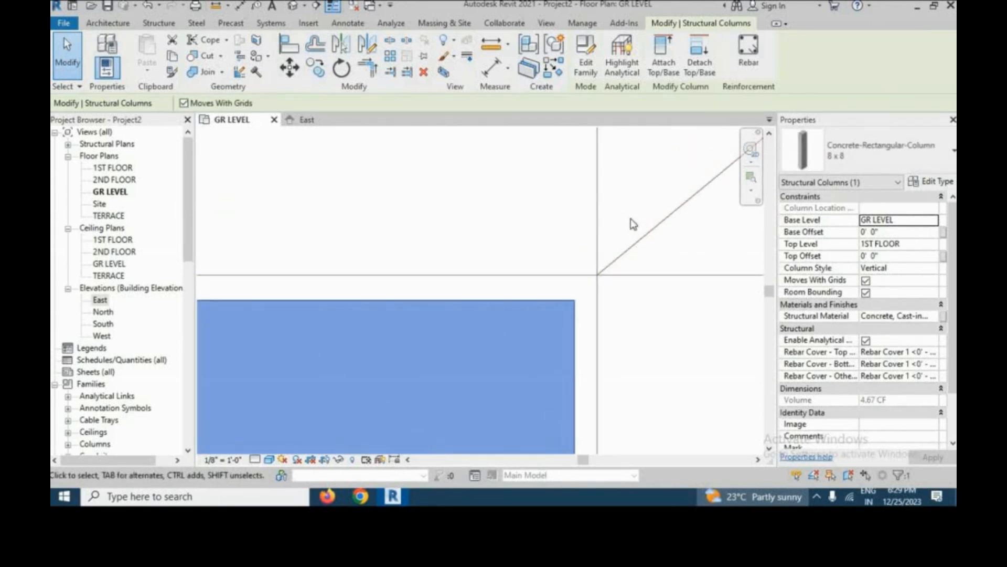
key(Up)
key(Up)
key(Up)
key(Up)
key(Up)
key(Up)
key(Up)
key(Up)
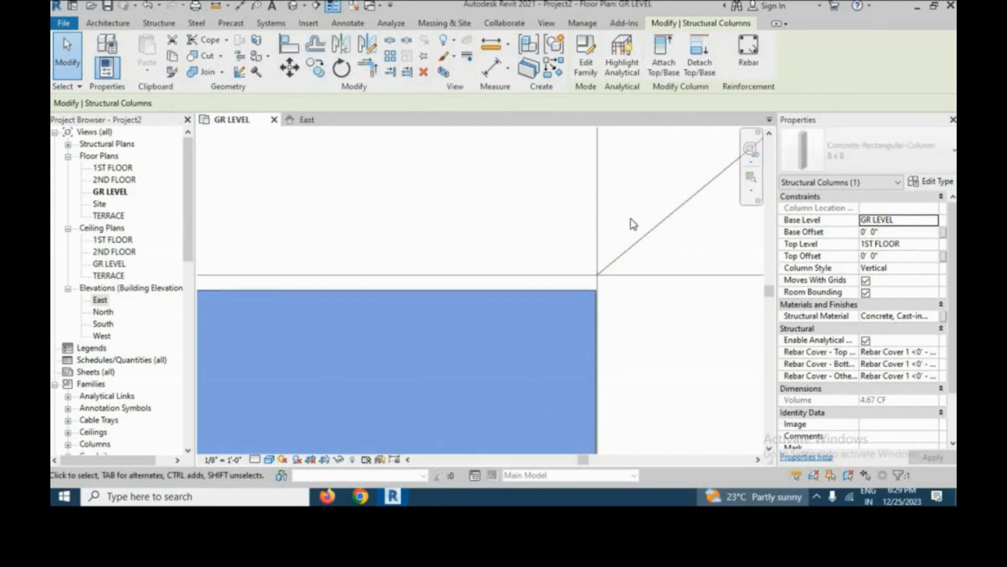
Check the columns around PORTICO and DRAWING and across the whole ground floor plan against the wall lines
scroll(574, 229, down, 7)
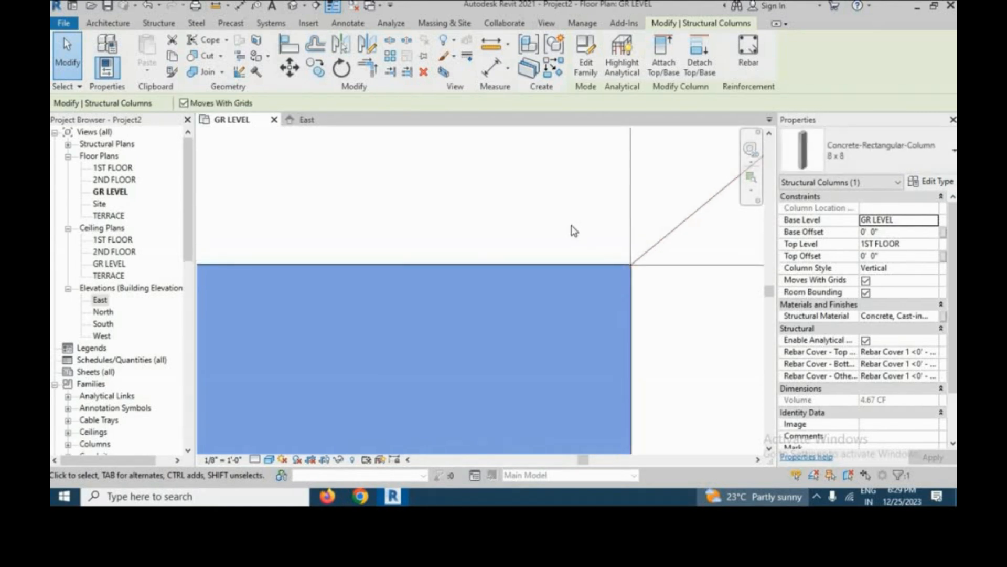
scroll(599, 290, up, 3)
scroll(571, 331, down, 1)
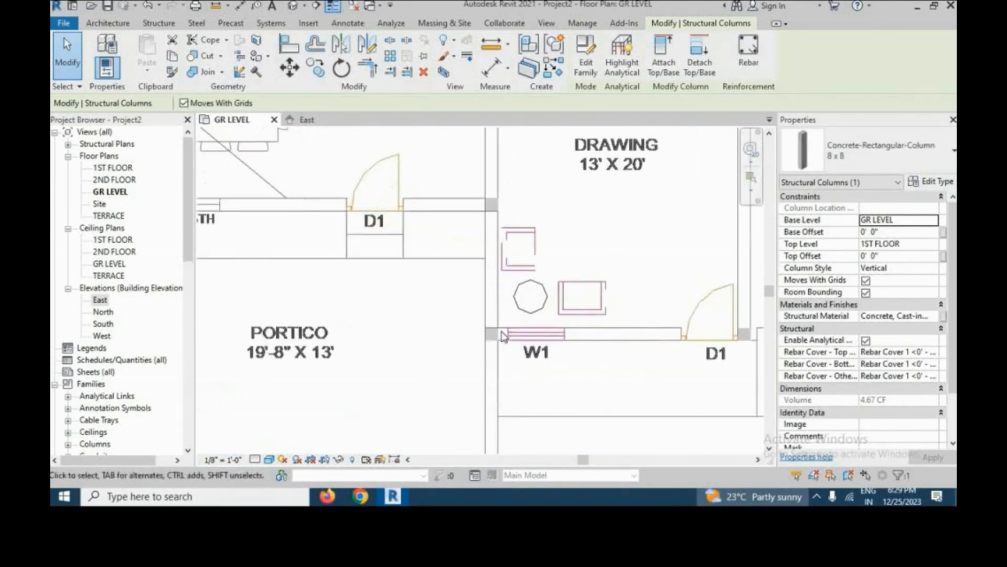
scroll(591, 337, up, 4)
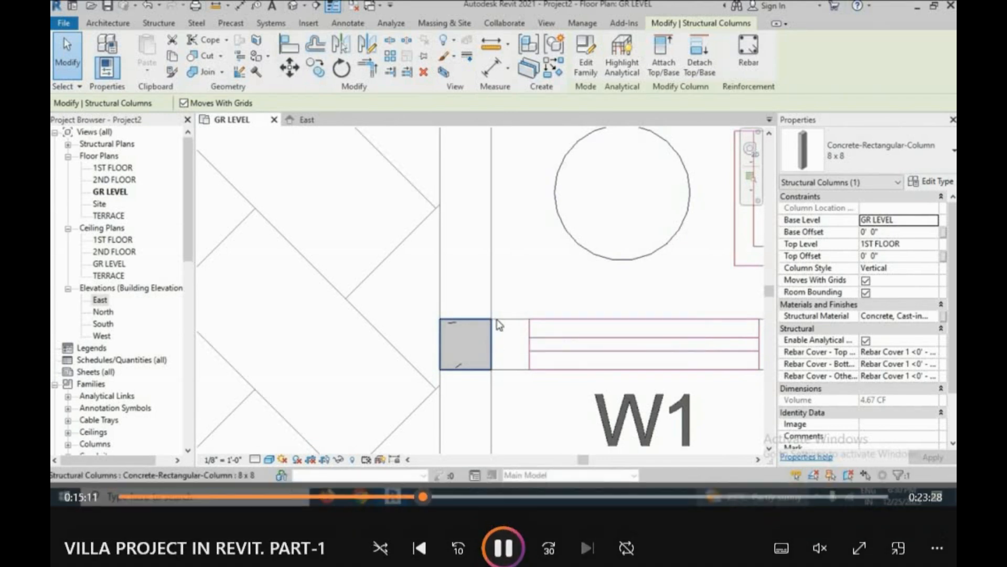
scroll(446, 320, down, 3)
scroll(547, 316, up, 5)
scroll(548, 315, down, 5)
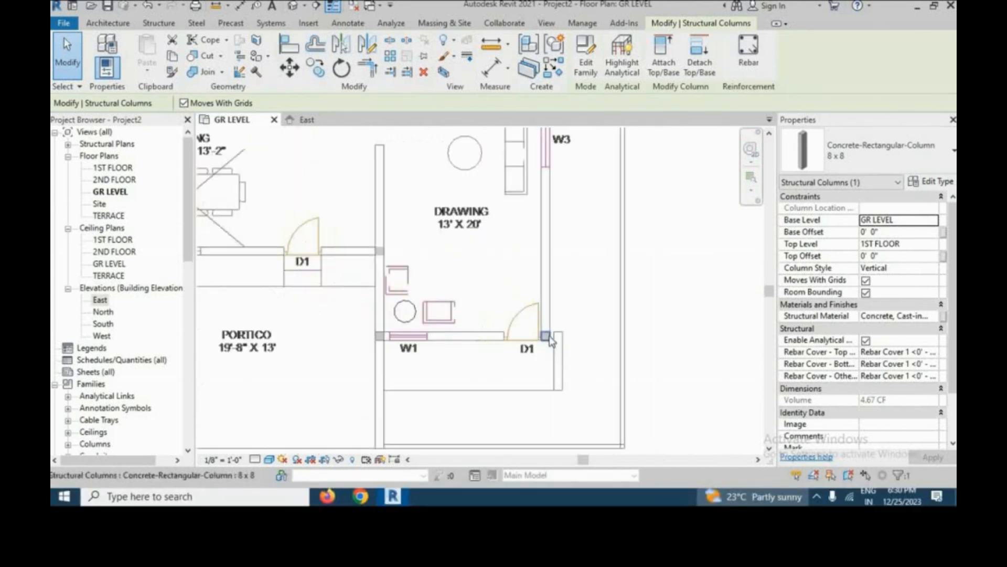
scroll(536, 204, up, 3)
scroll(453, 320, down, 3)
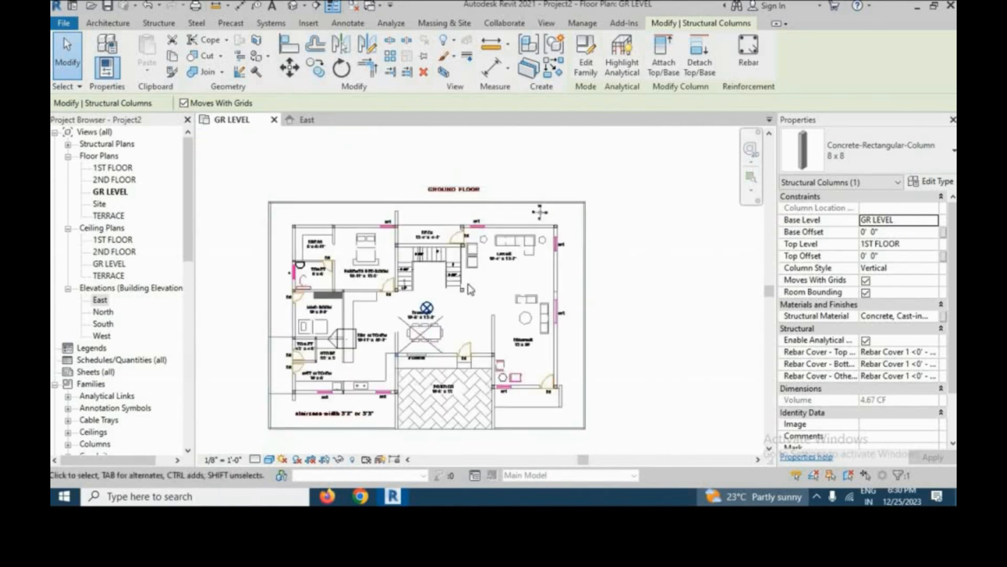
scroll(471, 289, up, 5)
scroll(500, 289, down, 4)
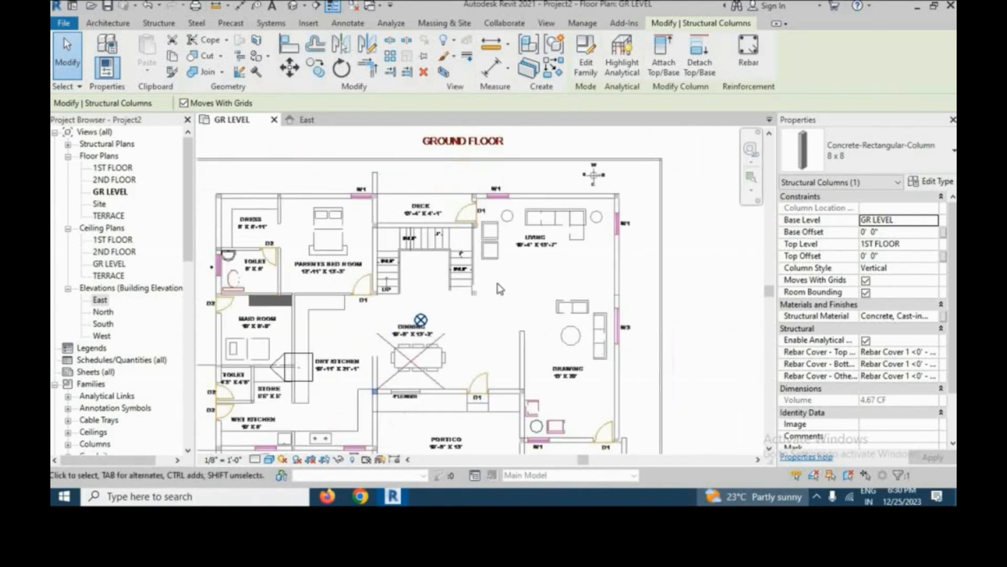
scroll(505, 291, down, 4)
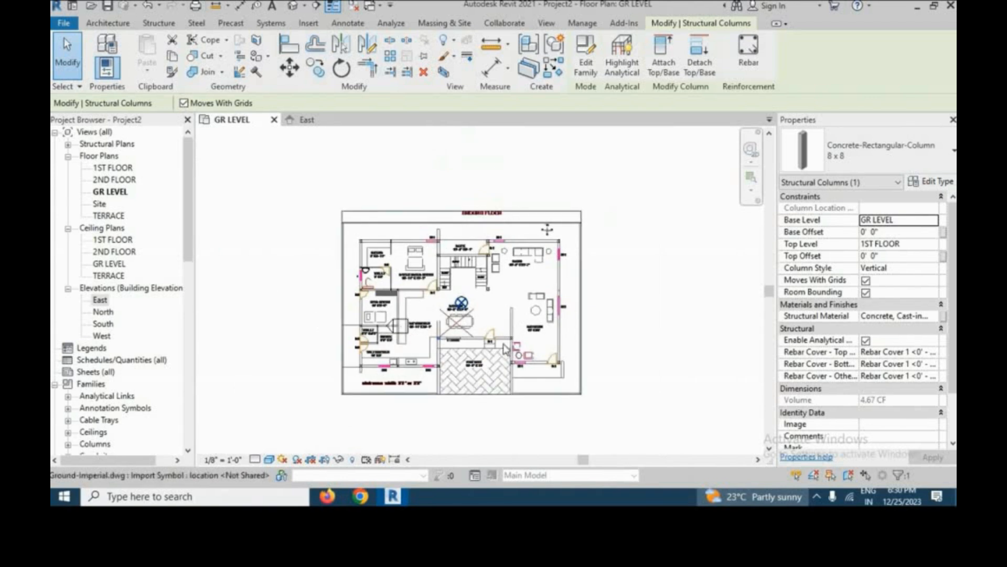
scroll(505, 349, up, 3)
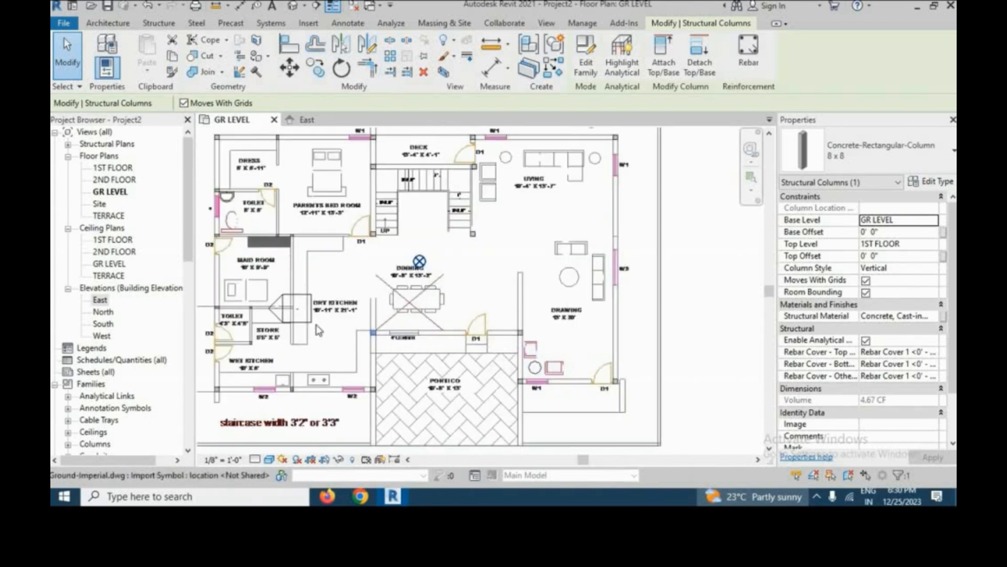
Copy the 4 X 4 column at the MAID ROOM, TOILET and STORE junction to the DRY KITCHEN wall and nudge it left into line
scroll(242, 297, up, 3)
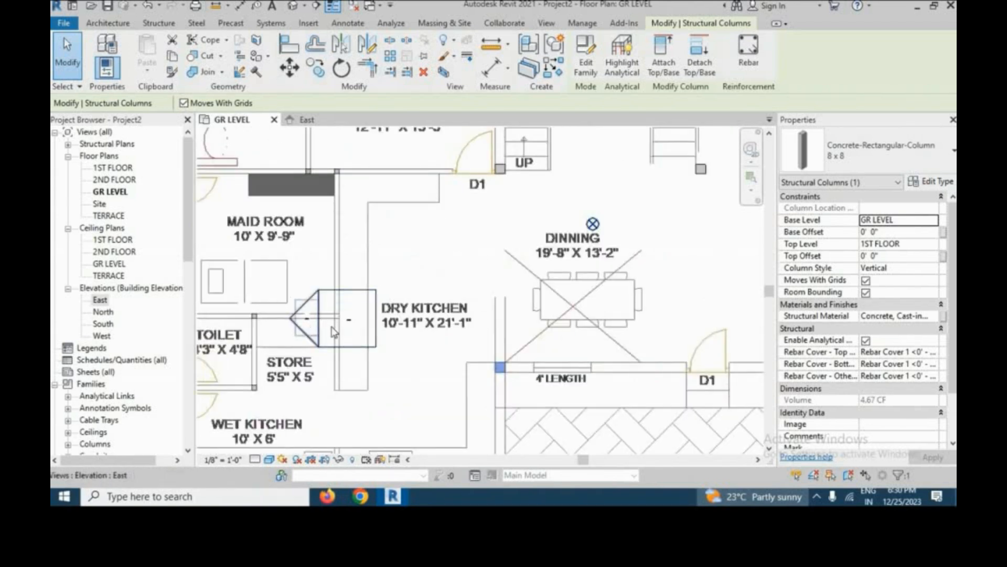
scroll(254, 320, up, 5)
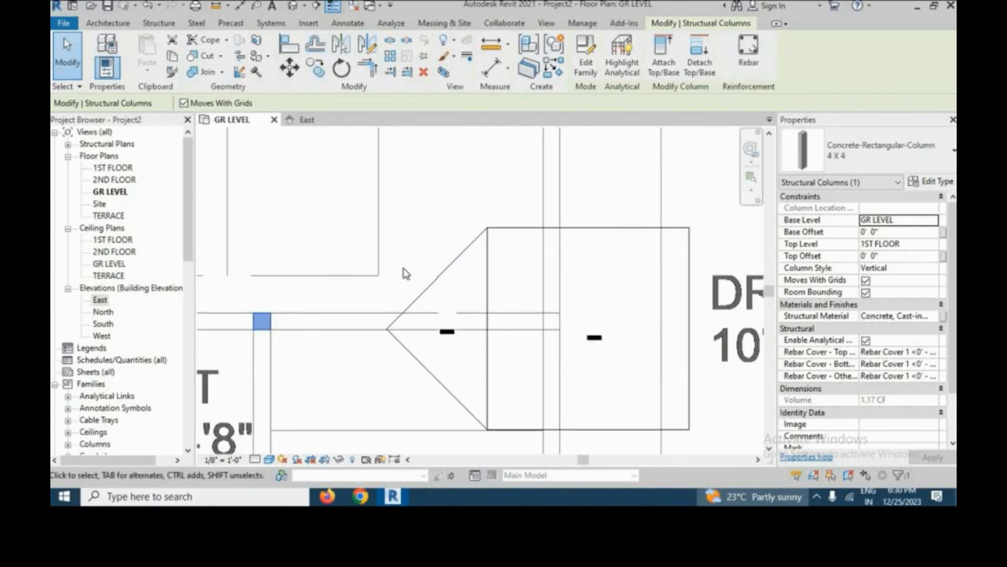
key(m)
key(v)
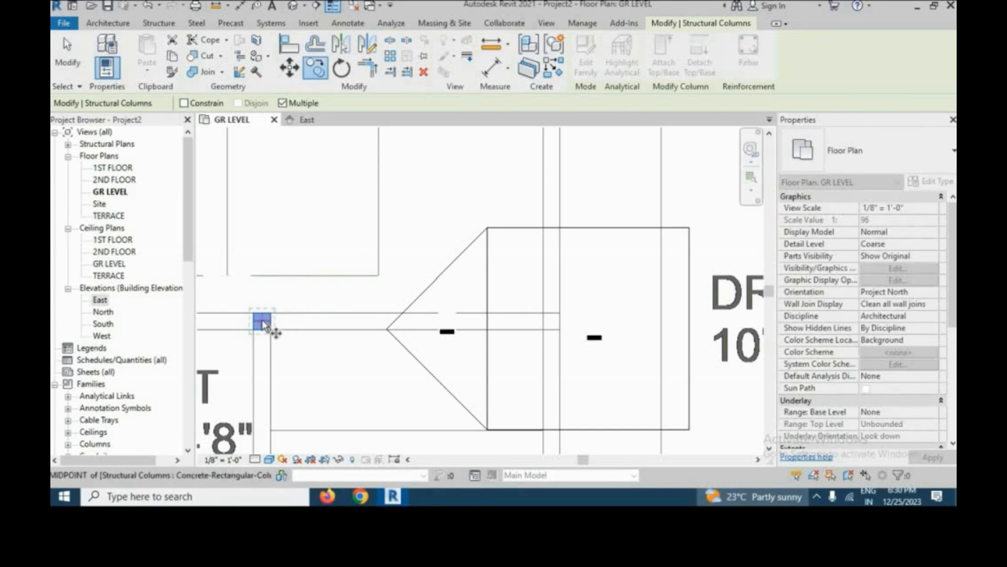
click(554, 321)
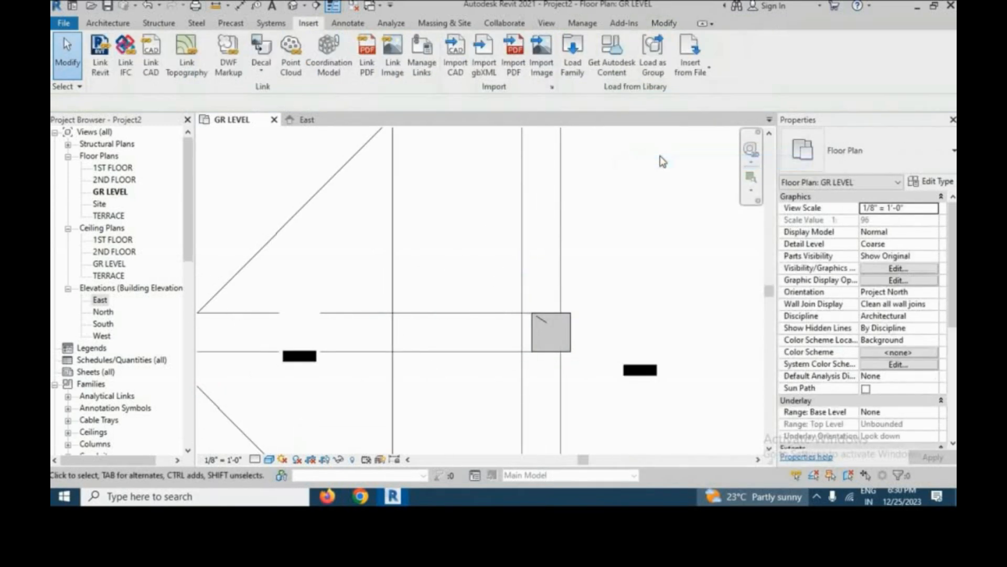
scroll(557, 337, up, 3)
click(558, 336)
key(Left)
scroll(524, 296, down, 10)
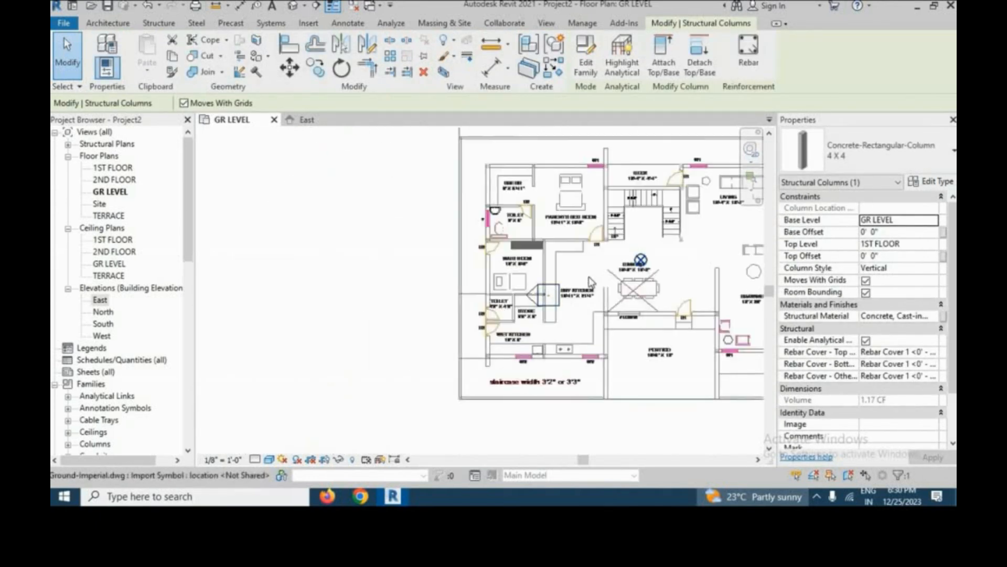
Review the ground floor plan for wall junctions still missing a column, especially around TOILET, STORE and WET KITCHEN
click(443, 253)
scroll(443, 253, down, 1)
middle_drag(755, 213, 619, 269)
scroll(621, 270, up, 1)
middle_drag(524, 362, 558, 327)
scroll(559, 327, up, 2)
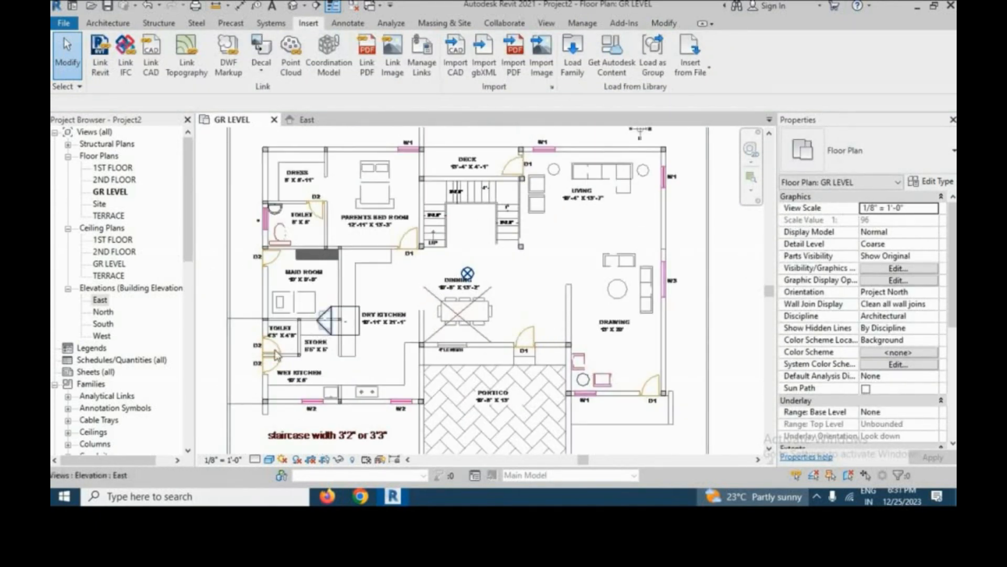
scroll(276, 355, up, 4)
middle_drag(277, 355, 379, 333)
scroll(468, 313, down, 3)
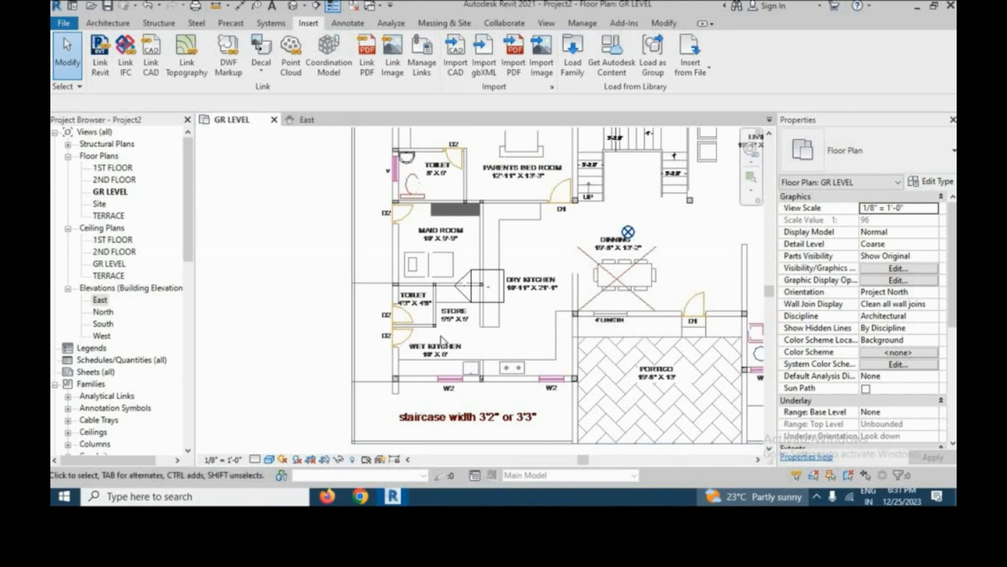
scroll(387, 334, down, 3)
scroll(423, 248, up, 4)
scroll(349, 304, down, 3)
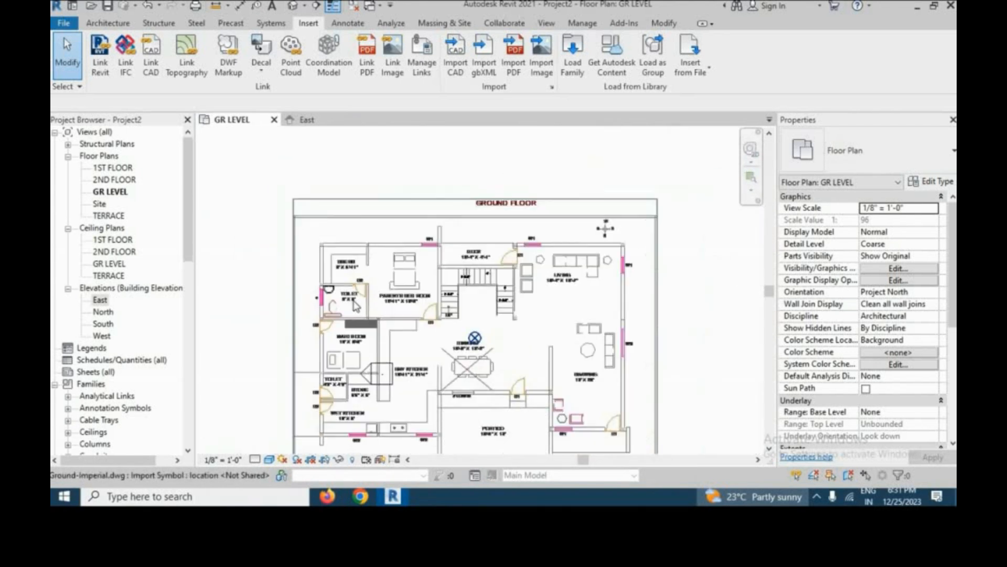
scroll(304, 214, up, 2)
Dismiss the save reminder and draw a Generic - 8" wall segment along DRESS's upper outer wall, between its two columns
click(108, 23)
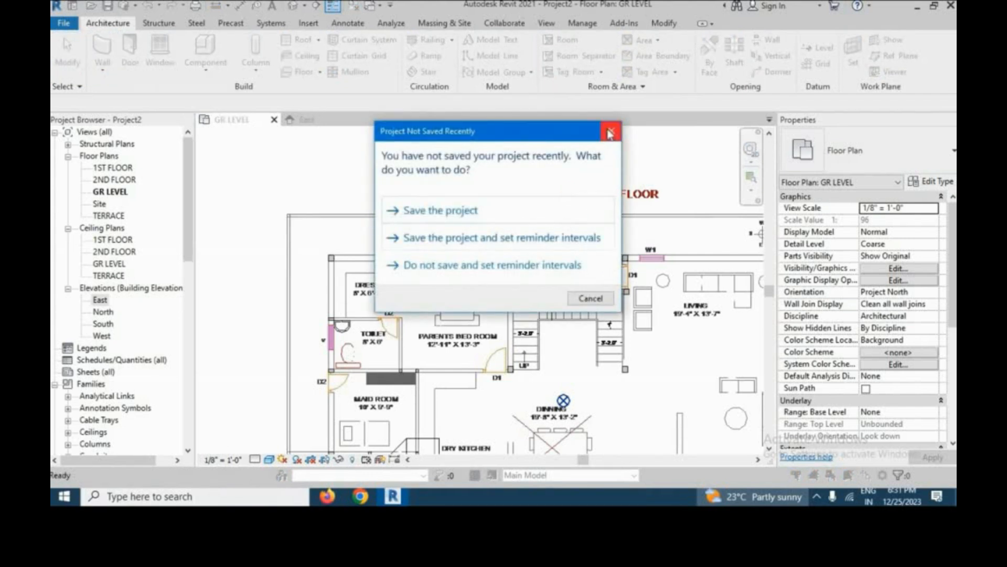
click(610, 134)
key(w)
key(a)
scroll(357, 244, up, 4)
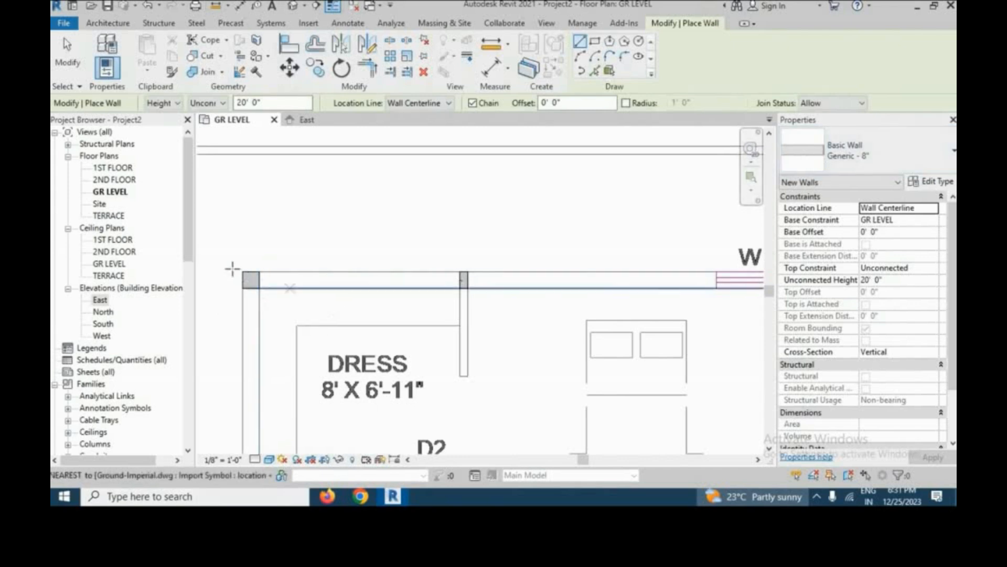
scroll(267, 278, up, 3)
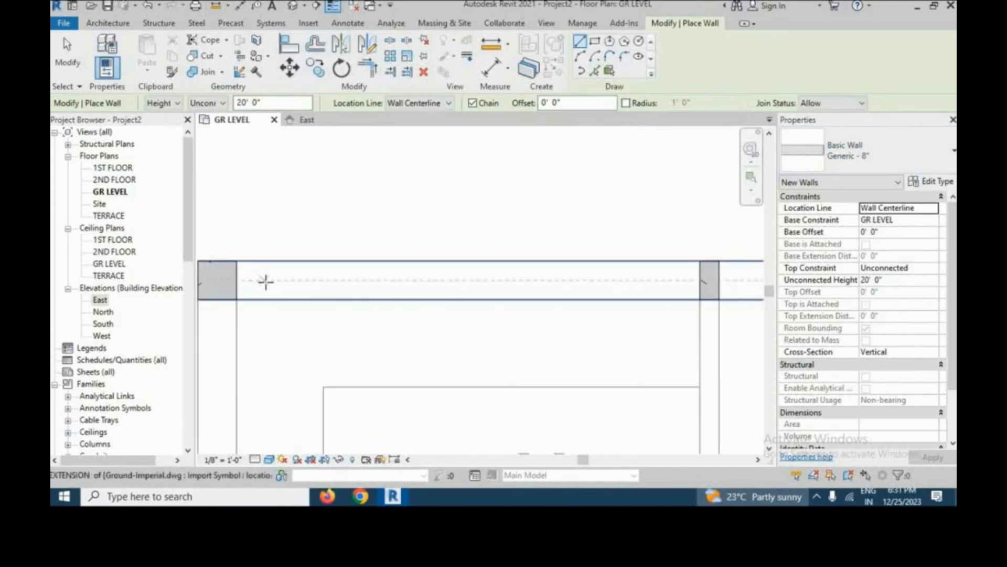
click(266, 282)
click(603, 278)
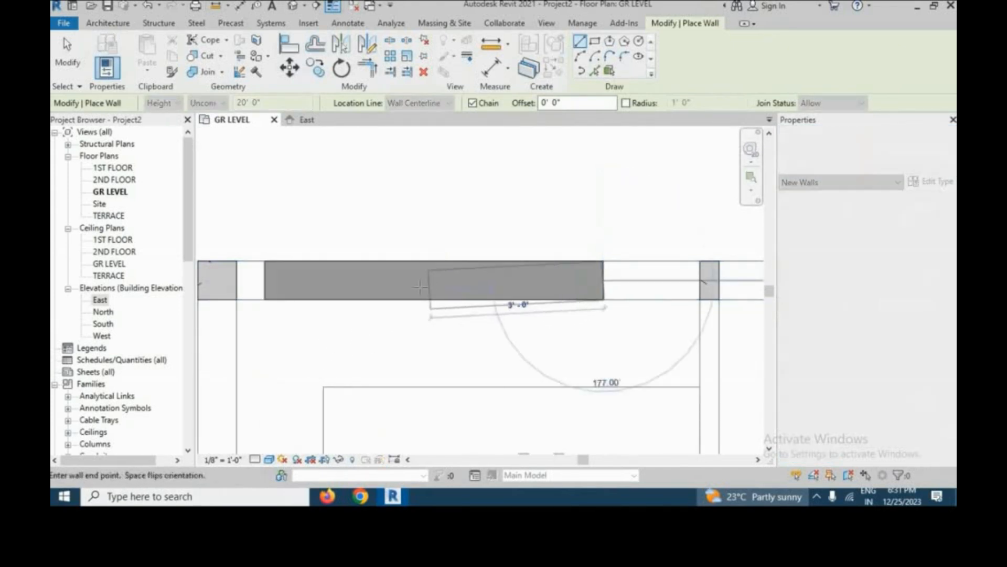
scroll(420, 286, down, 5)
right_click(464, 298)
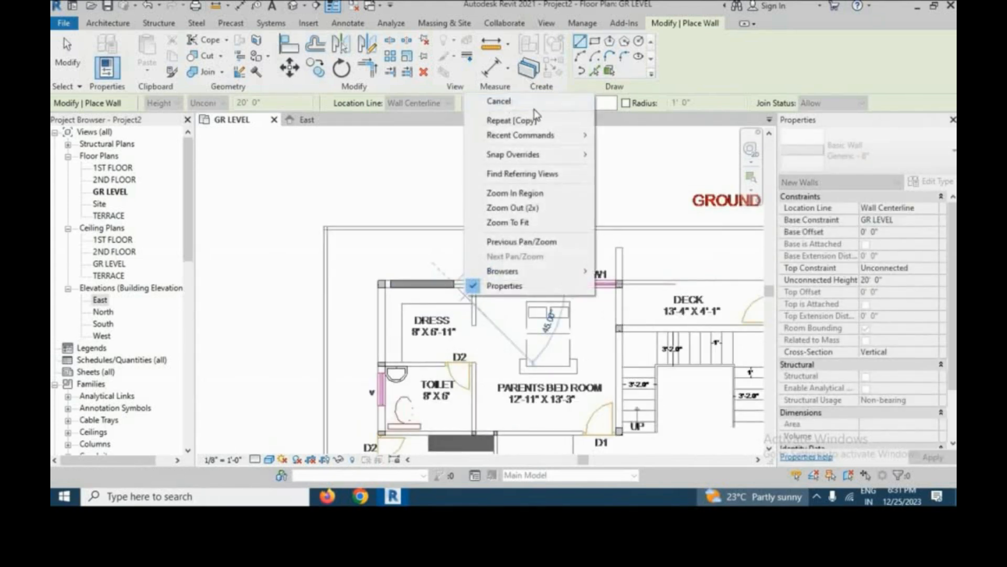
click(499, 100)
Draw a Generic - 8" wall segment about 7' 2" long on PARENTS BED ROOM's outer wall, between the DRESS partition and window W1
scroll(524, 286, up, 3)
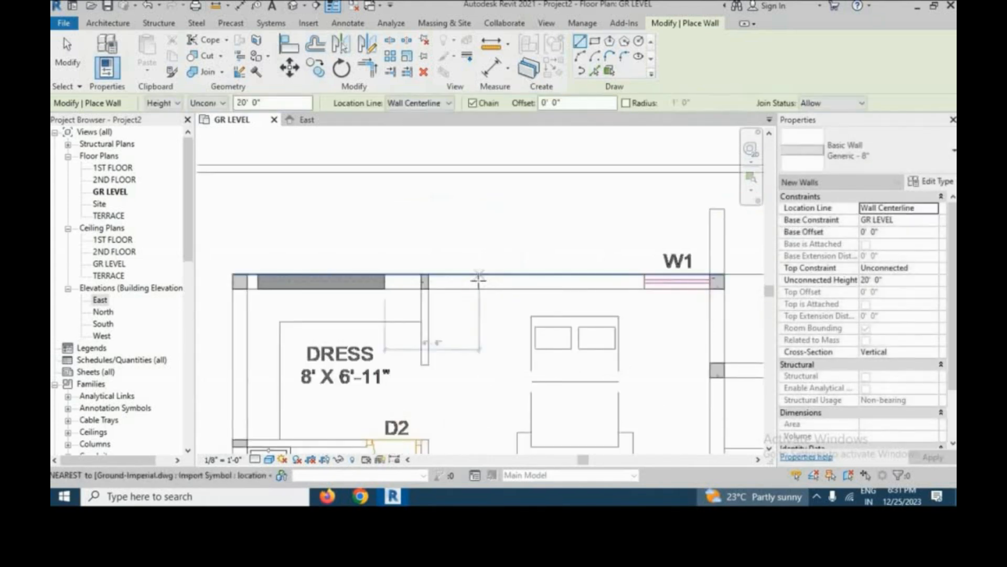
click(478, 282)
click(634, 282)
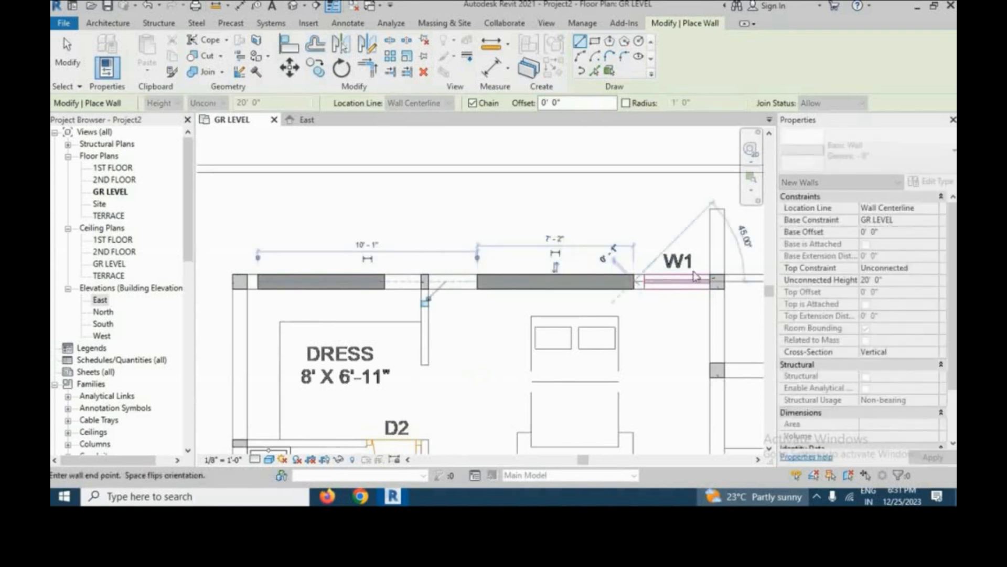
right_click(636, 283)
click(696, 90)
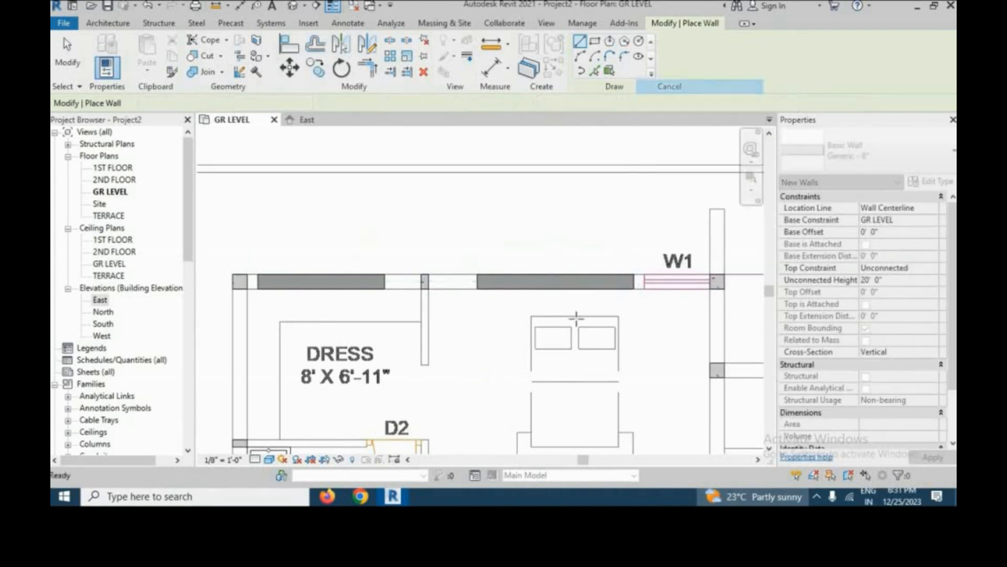
Draw a Generic - 8" wall about 2' 8" long on the projection extending outward from the column beside the bedroom's W1
scroll(577, 257, down, 4)
scroll(611, 254, up, 5)
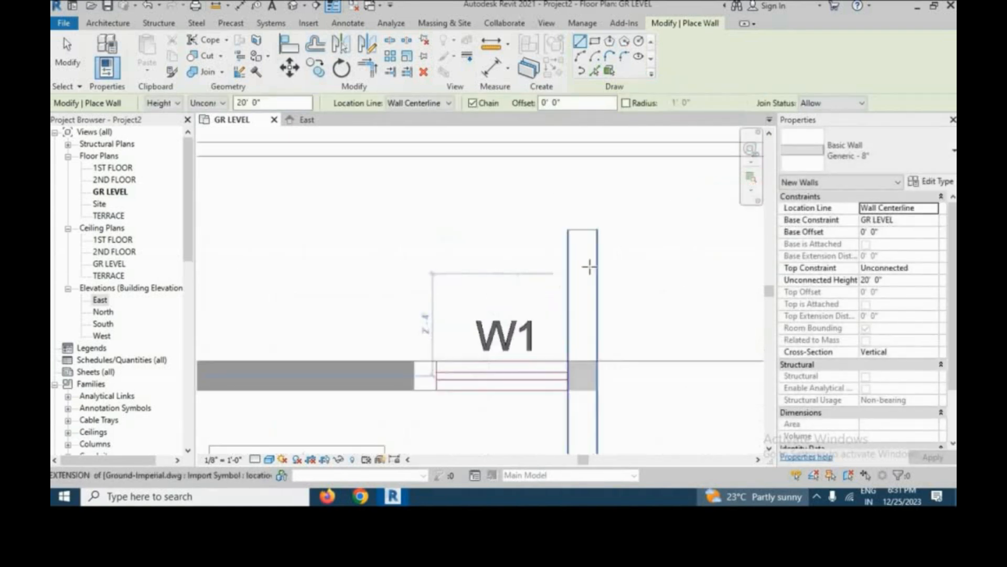
click(583, 347)
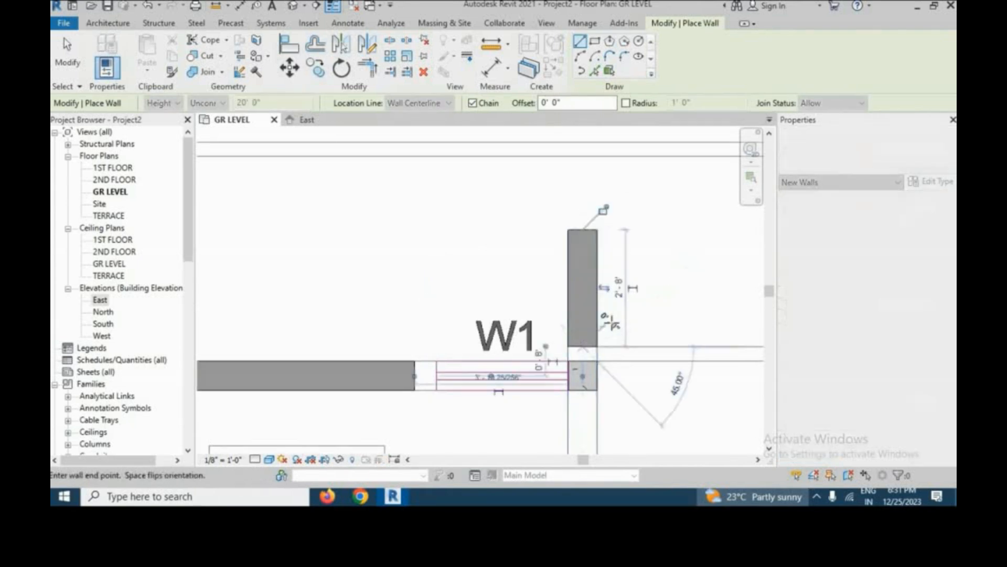
right_click(608, 320)
click(647, 128)
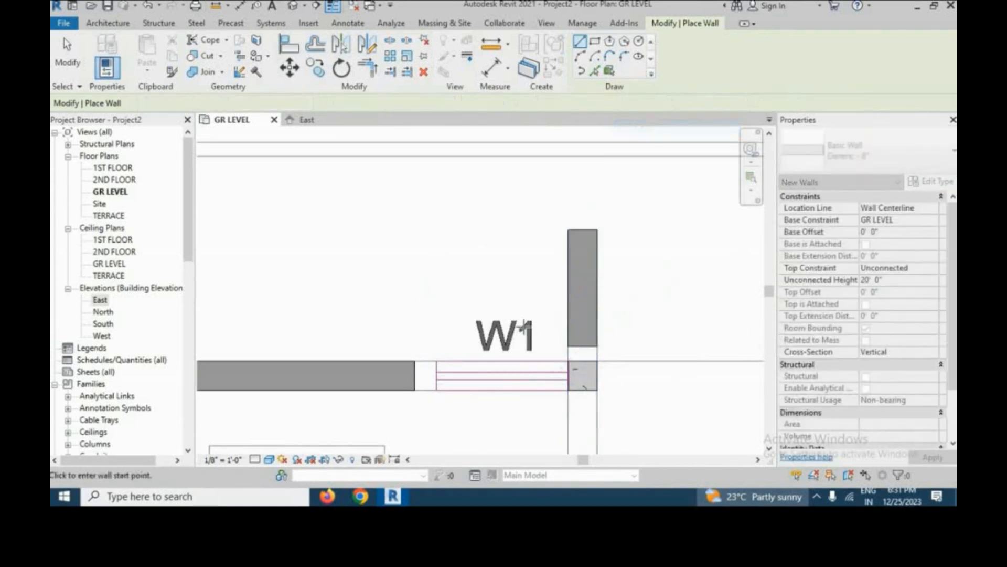
Draw a Generic - 8" wall about 17' long on LIVING's upper outer wall, from the column beside D1 across window W1
scroll(613, 326, down, 5)
scroll(540, 320, up, 6)
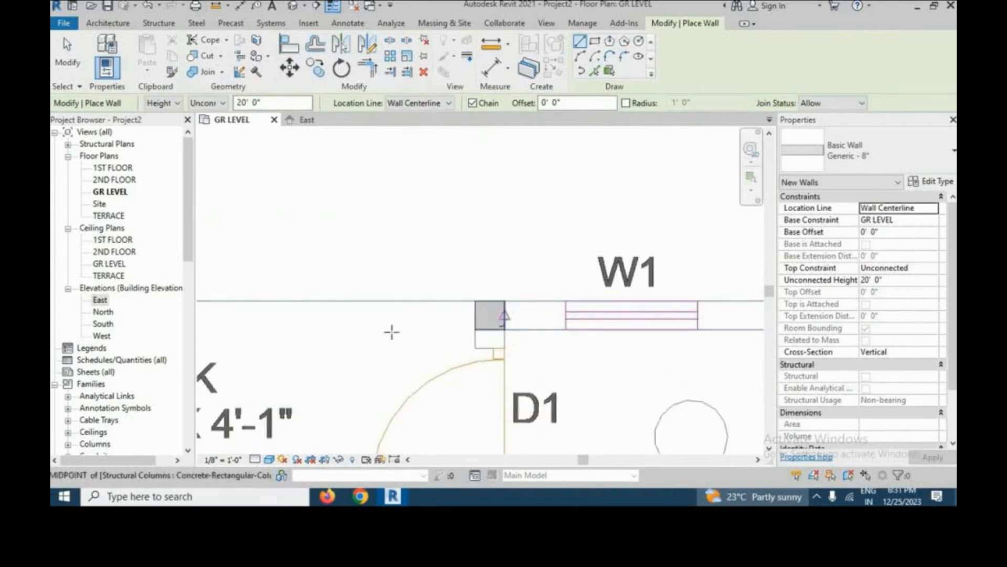
click(390, 331)
scroll(370, 333, down, 5)
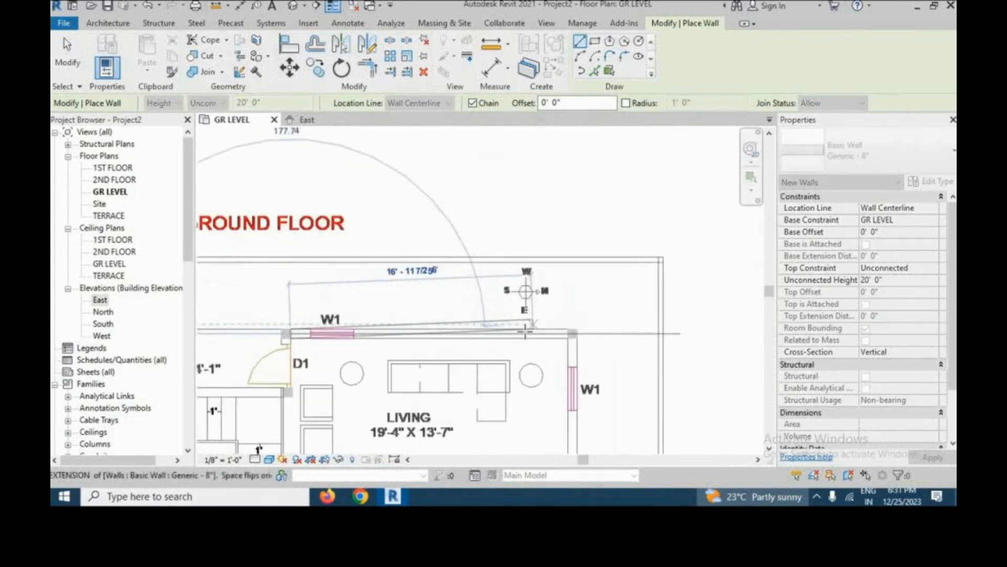
click(528, 318)
right_click(525, 304)
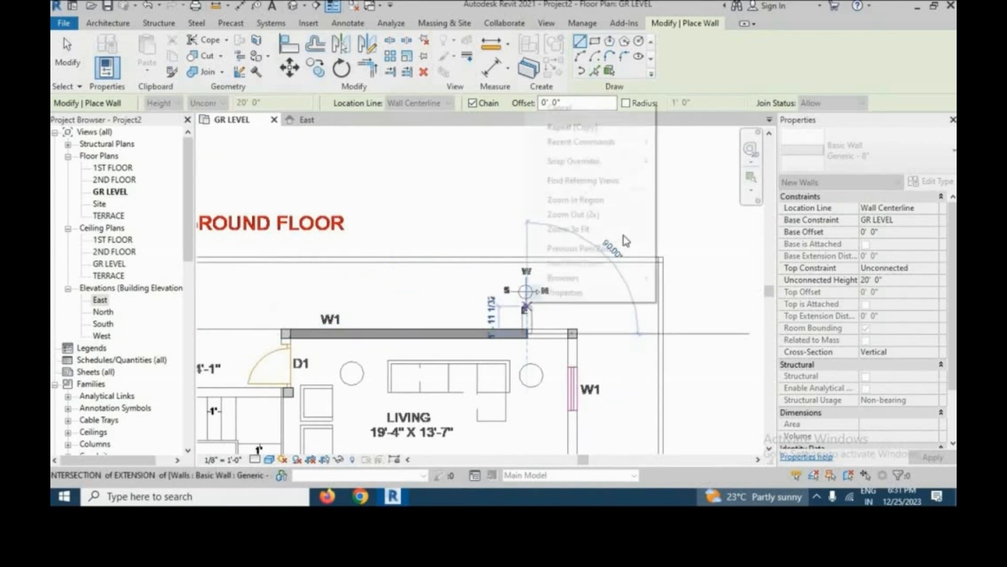
click(557, 109)
Draw a Generic - 8" wall along the outer side of LIVING and DRAWING, from window W1 past window W3
scroll(513, 281, down, 5)
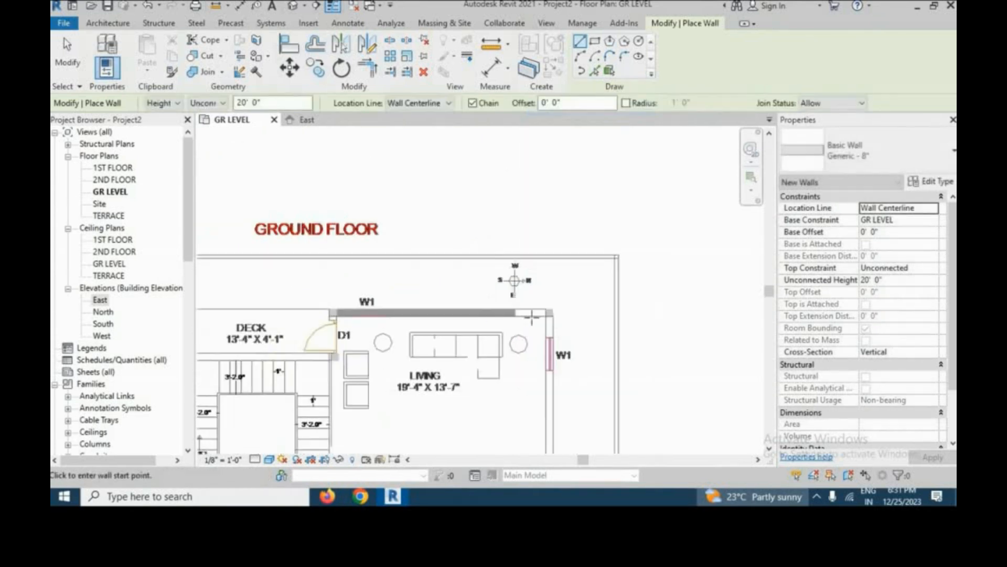
scroll(459, 217, up, 6)
click(508, 338)
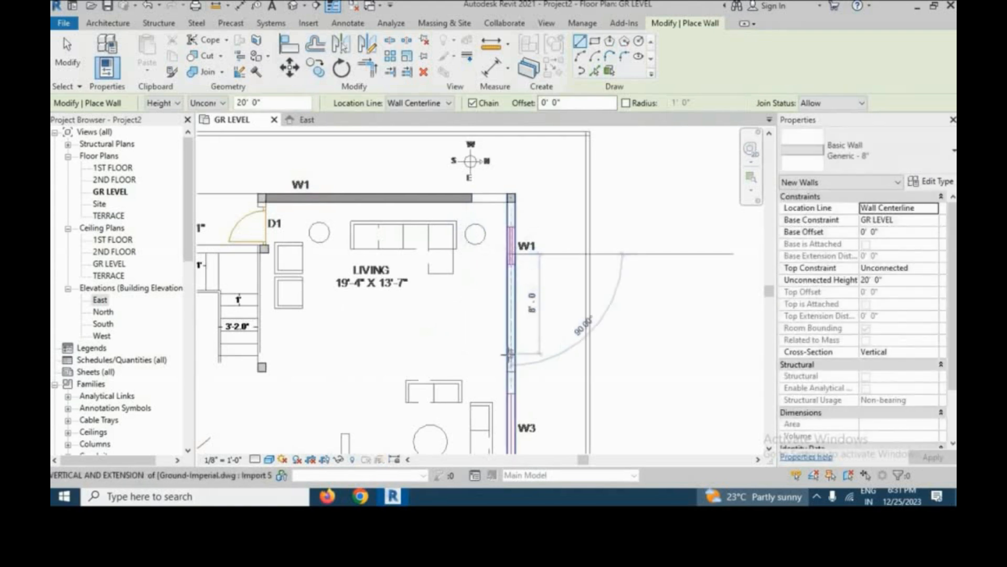
scroll(512, 326, down, 5)
scroll(515, 372, up, 3)
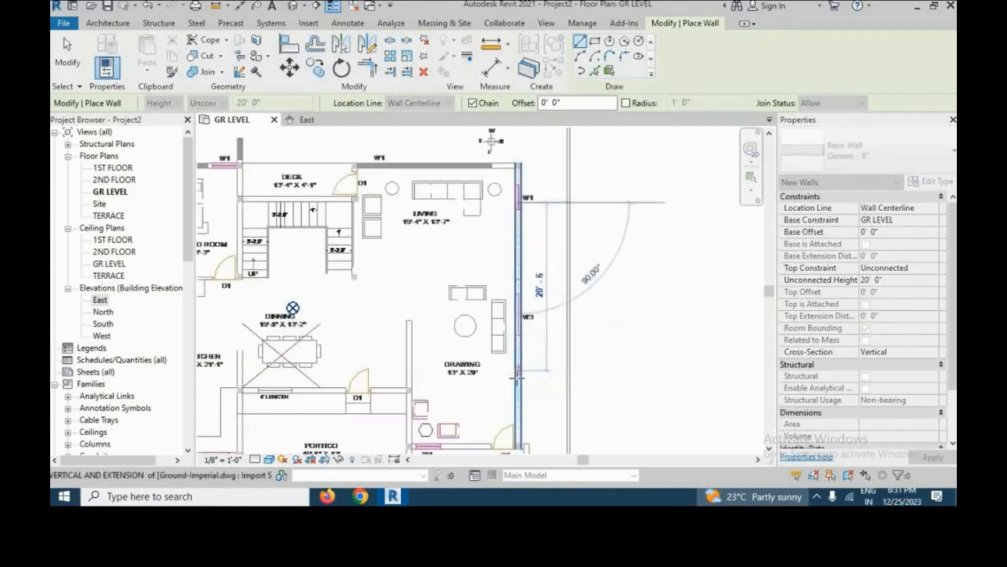
right_click(545, 379)
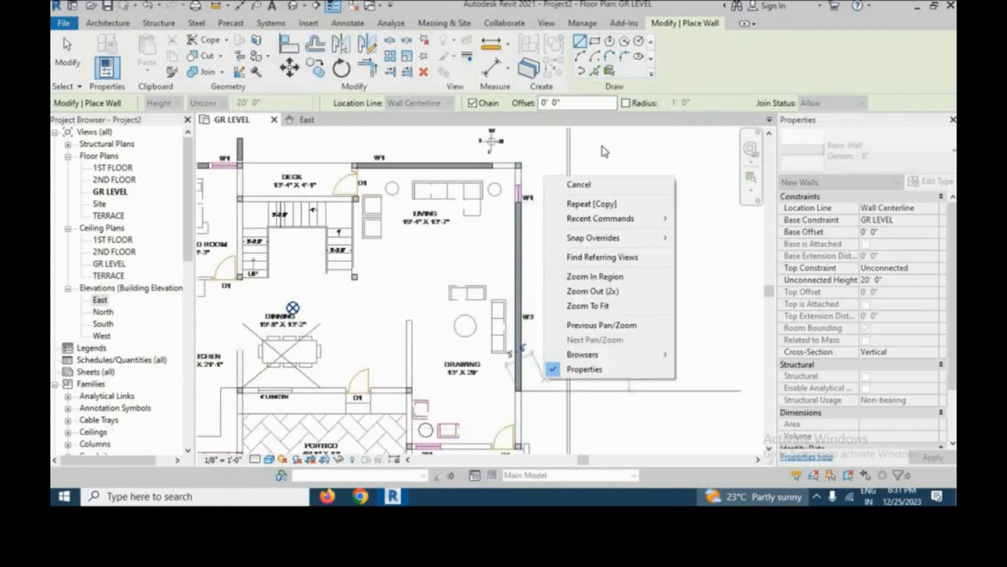
click(598, 185)
Draw a Generic - 8" wall segment between DECK and the staircase, leaving gaps at the columns on both ends
scroll(377, 210, up, 6)
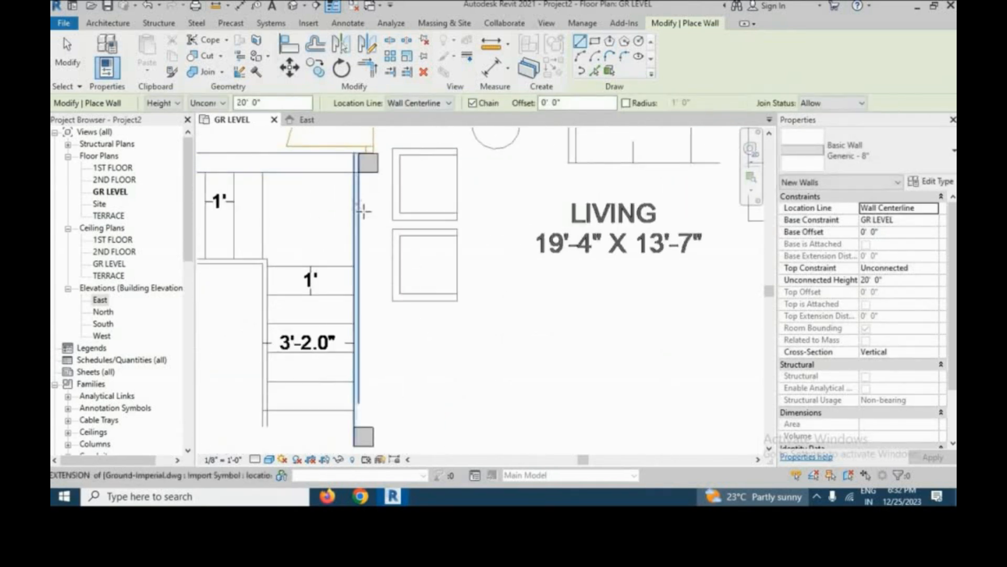
scroll(457, 224, down, 4)
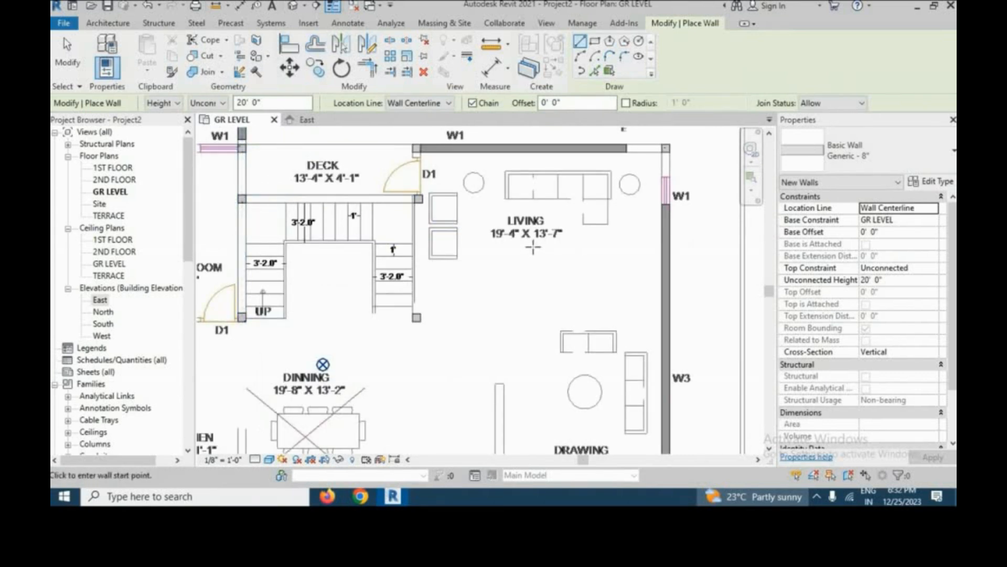
scroll(241, 212, up, 3)
click(274, 187)
click(503, 188)
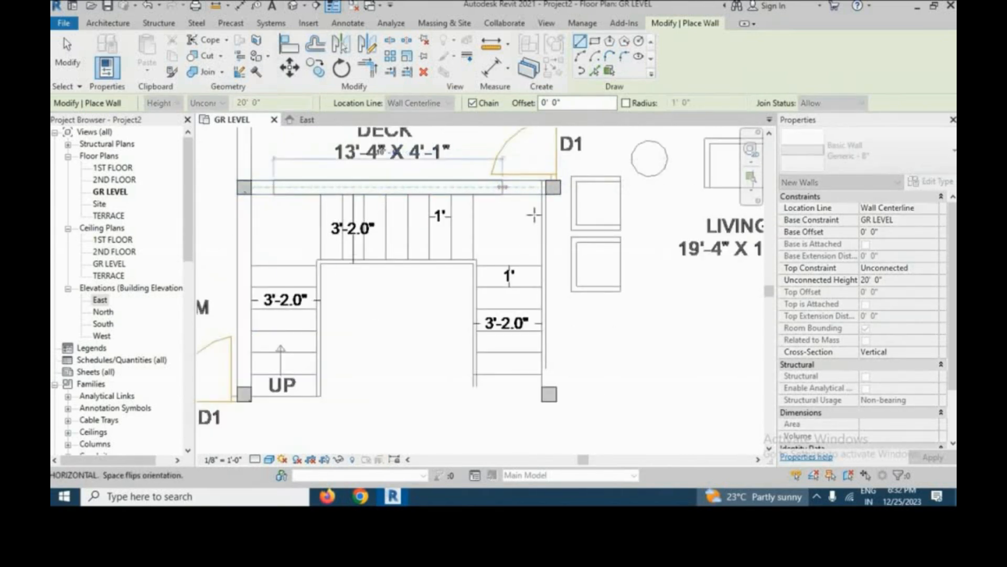
scroll(535, 273, down, 3)
right_click(469, 207)
click(495, 217)
Draw two Generic - 8" wall segments separating PARENTS BED ROOM from DECK and from the staircase, above door D1
scroll(409, 200, up, 3)
click(383, 207)
click(383, 243)
scroll(450, 204, down, 2)
right_click(470, 201)
click(496, 210)
click(412, 255)
click(412, 314)
right_click(459, 303)
click(509, 115)
Draw a Generic - 8" wall along the lower outer wall of WET KITCHEN and DRY KITCHEN, across WET KITCHEN's window W2
scroll(598, 251, down, 3)
scroll(598, 252, up, 4)
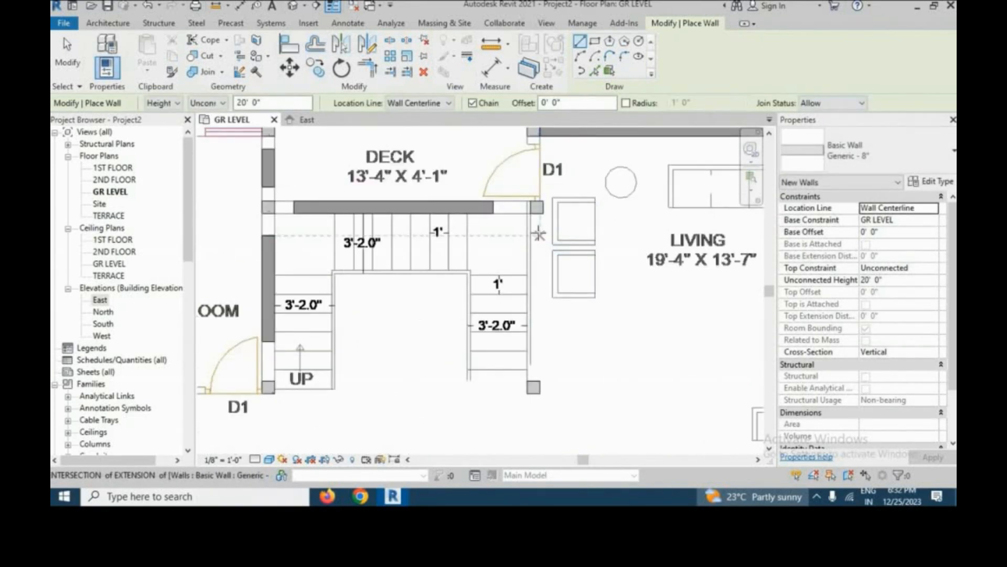
scroll(596, 238, down, 4)
scroll(459, 334, up, 2)
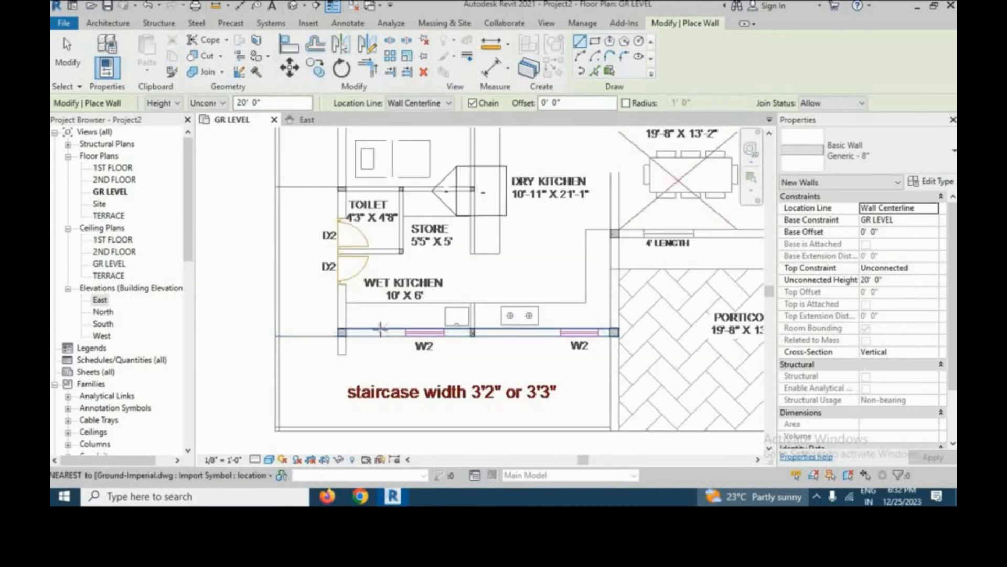
click(380, 331)
click(541, 332)
right_click(537, 324)
click(571, 135)
Draw a Generic - 8" wall on the outer side of the 4'3" x 4'8" TOILET and WET KITCHEN, across both D2 doors
scroll(399, 356, down, 1)
scroll(335, 289, up, 2)
click(368, 201)
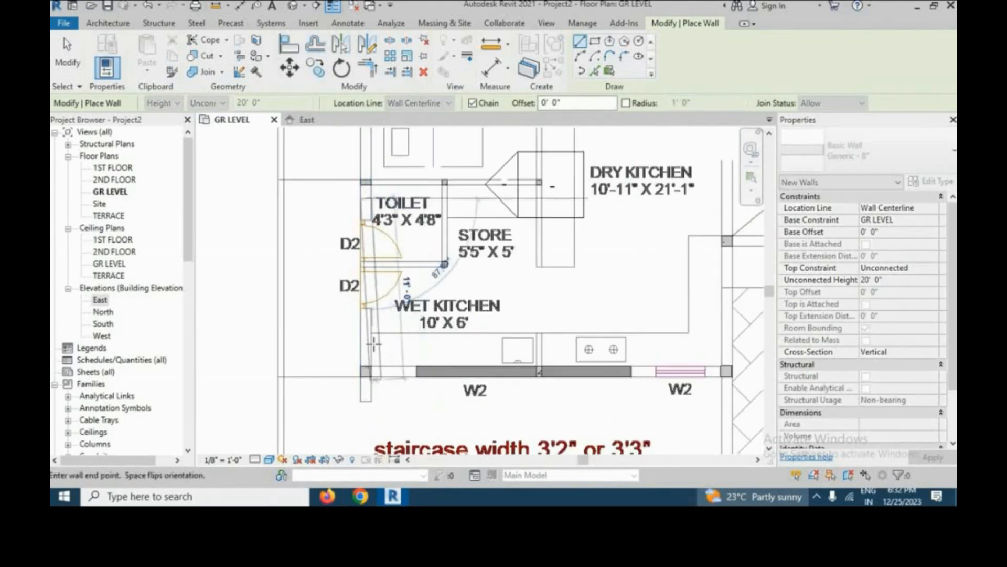
click(370, 344)
right_click(408, 329)
click(455, 138)
Draw short Generic - 8" wall segments between the small TOILET and STORE, and between that TOILET and WET KITCHEN
scroll(375, 336, down, 2)
scroll(411, 264, up, 3)
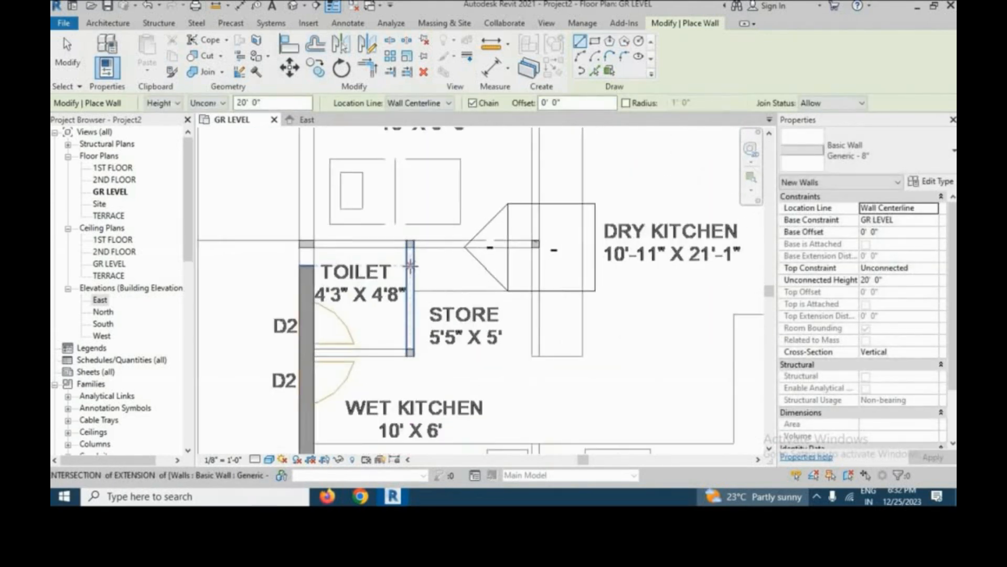
click(411, 265)
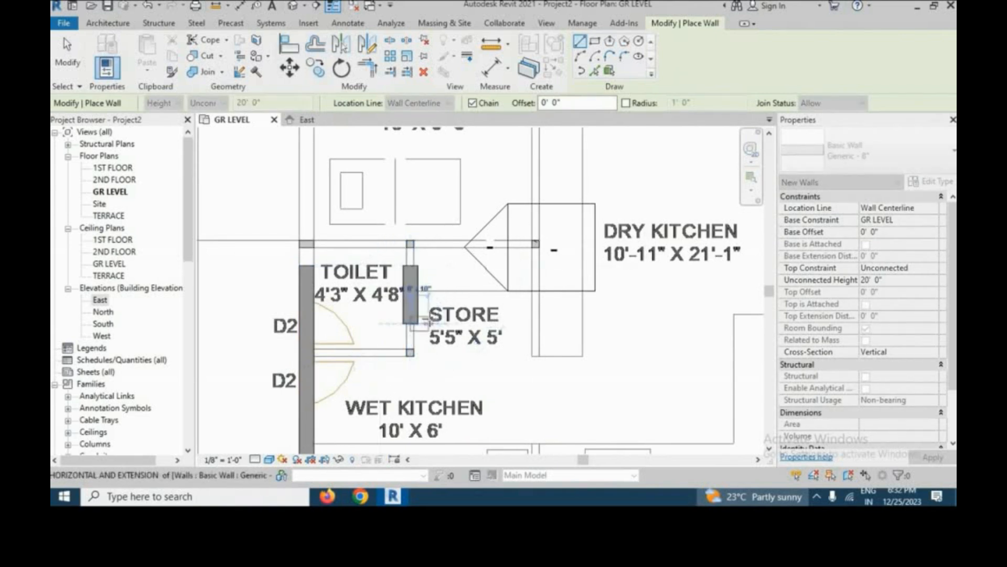
right_click(428, 322)
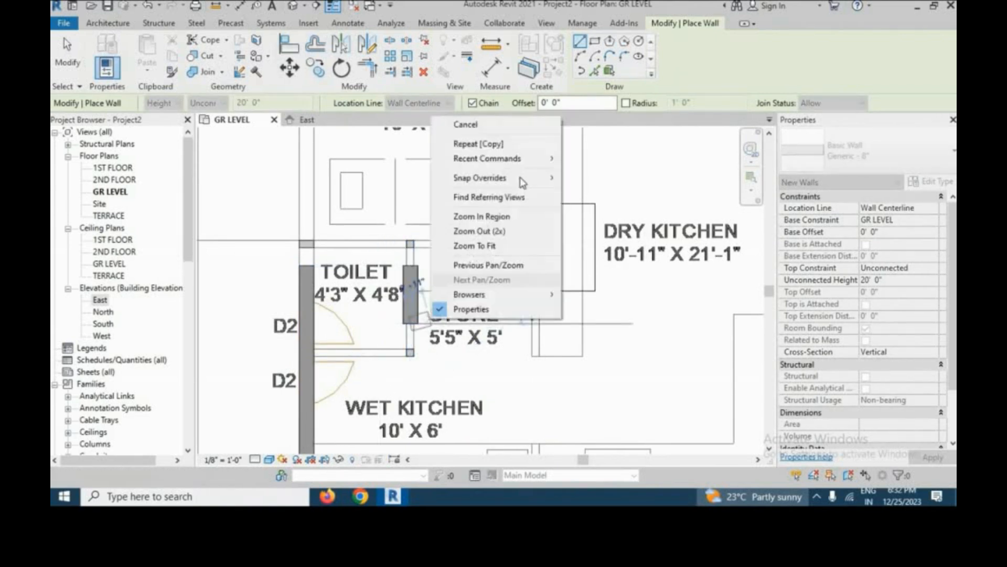
click(492, 127)
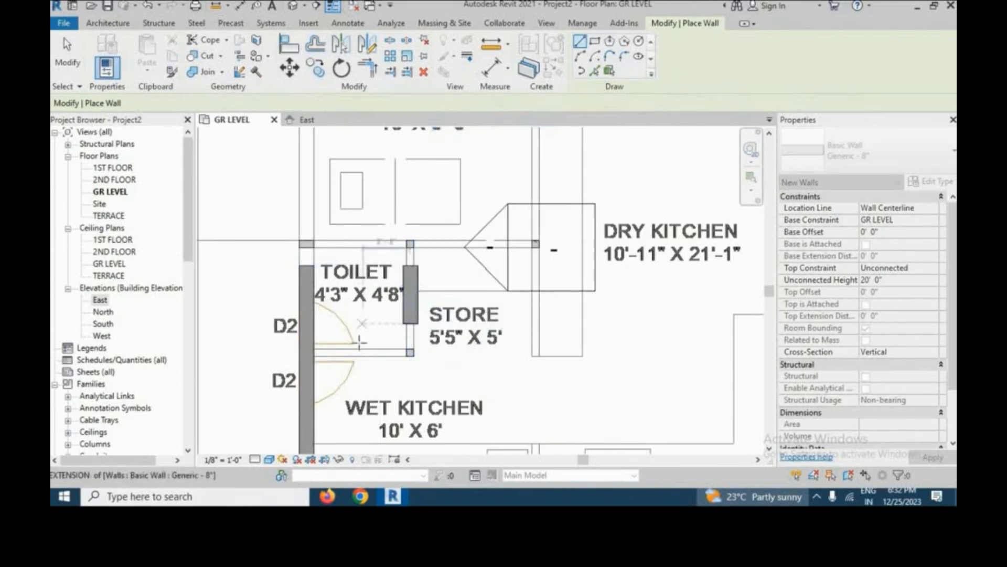
click(333, 352)
click(385, 353)
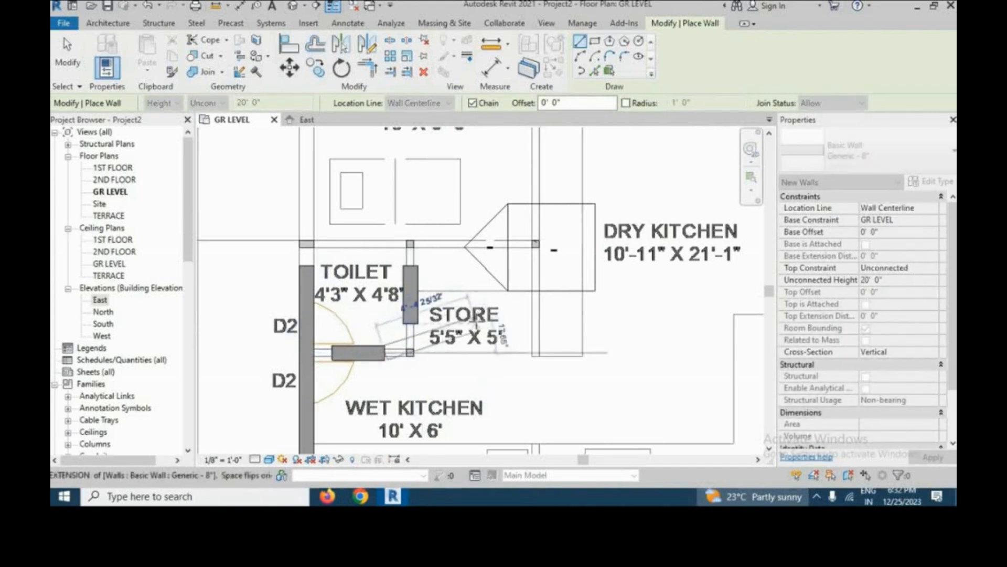
right_click(476, 321)
click(529, 129)
Draw a Generic - 8" wall segment on MAID ROOM's outer wall, from door D2 toward the small TOILET's column
scroll(396, 349, down, 3)
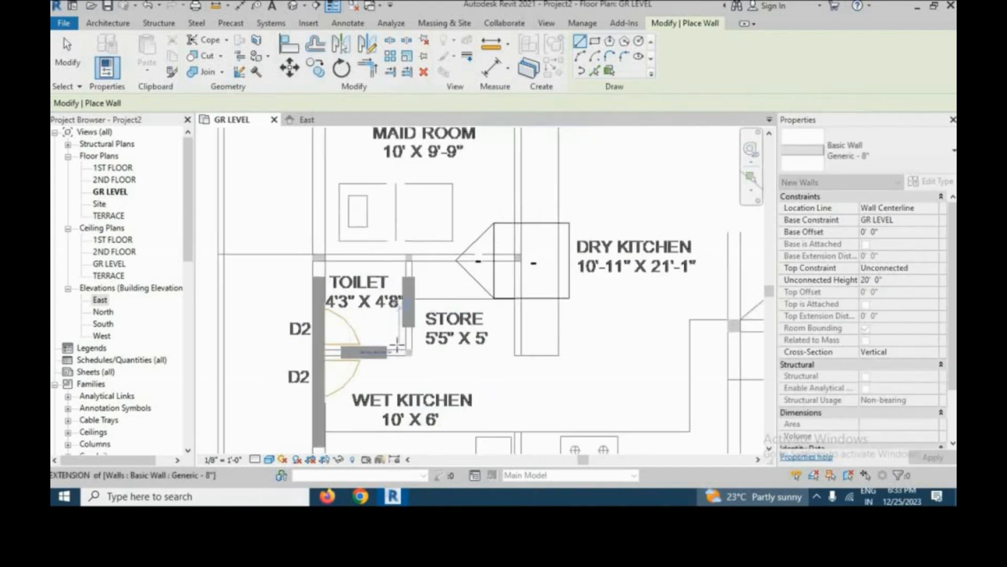
scroll(342, 231, up, 2)
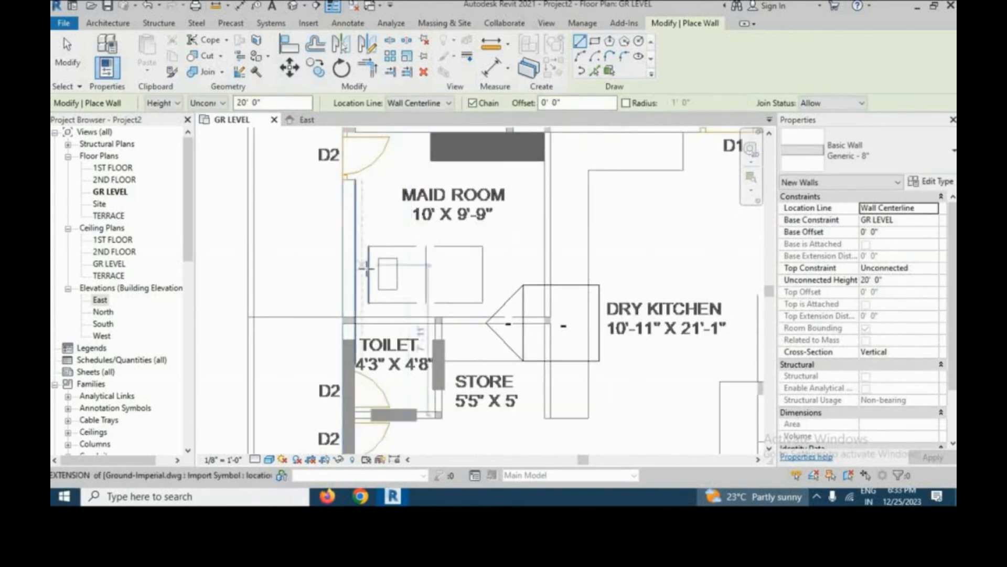
scroll(367, 269, down, 2)
click(355, 192)
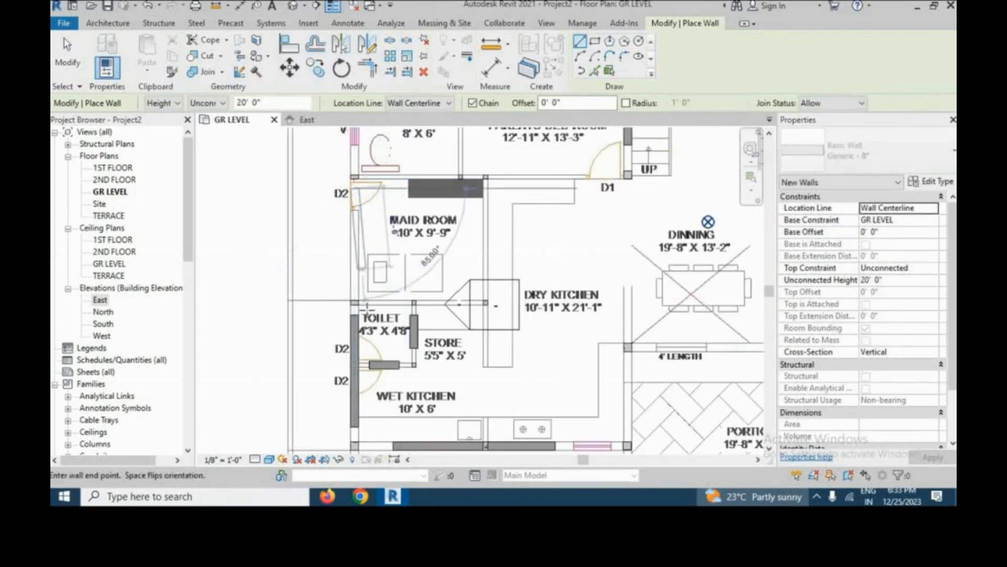
right_click(395, 249)
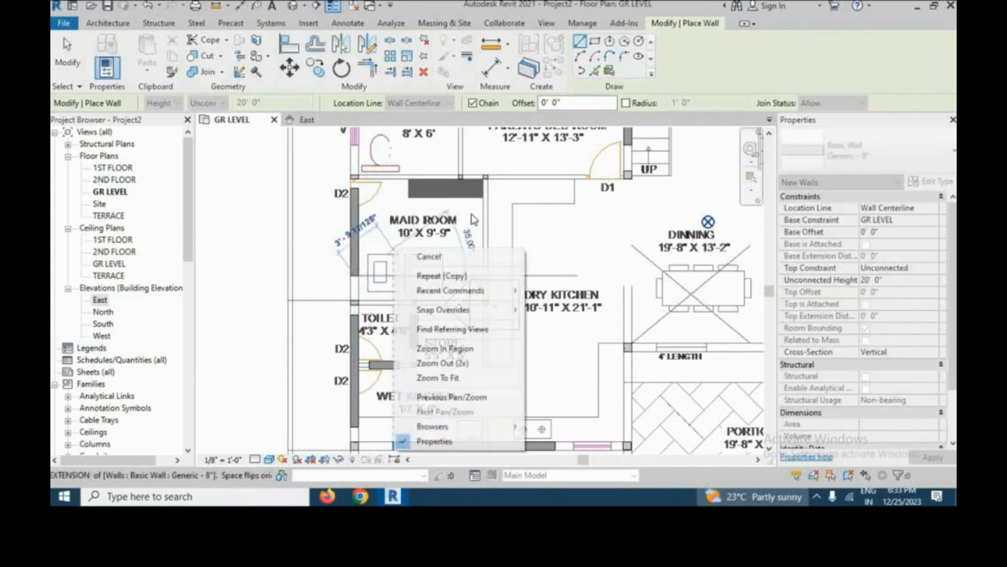
click(449, 257)
Draw a Generic - 8" wall segment on the partition between MAID ROOM and DRY KITCHEN, between its two columns
scroll(482, 194, up, 2)
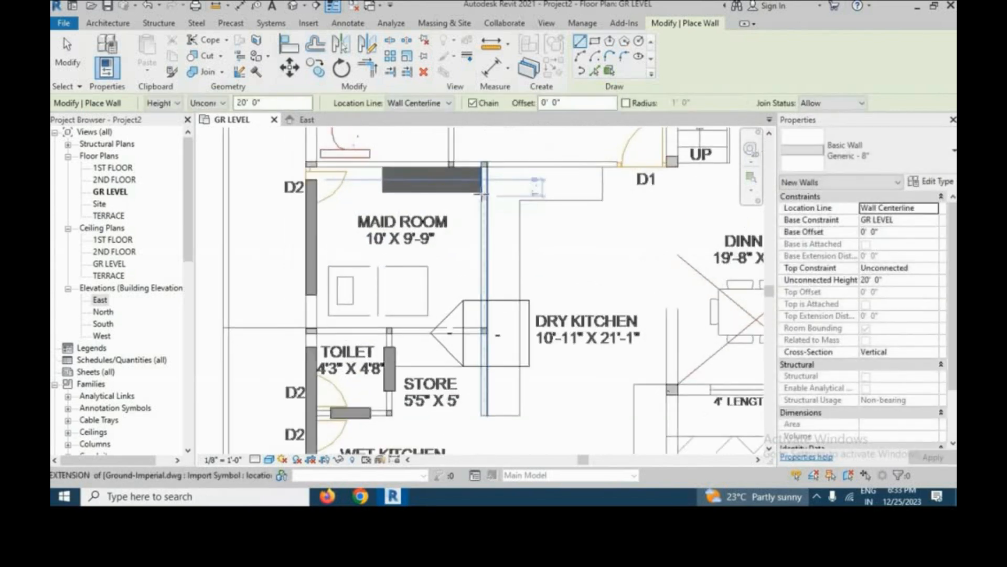
click(483, 196)
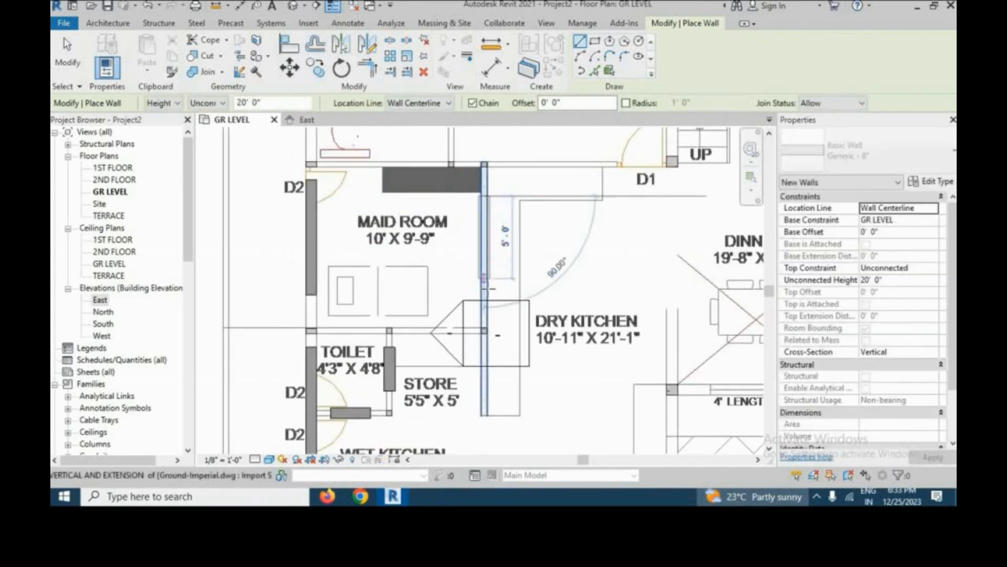
click(484, 310)
right_click(513, 278)
click(557, 289)
Draw two Generic - 8" wall segments separating MAID ROOM from the small TOILET and from STORE
click(332, 331)
click(382, 330)
right_click(407, 278)
click(431, 286)
scroll(415, 328, up, 2)
click(395, 333)
click(515, 333)
right_click(443, 300)
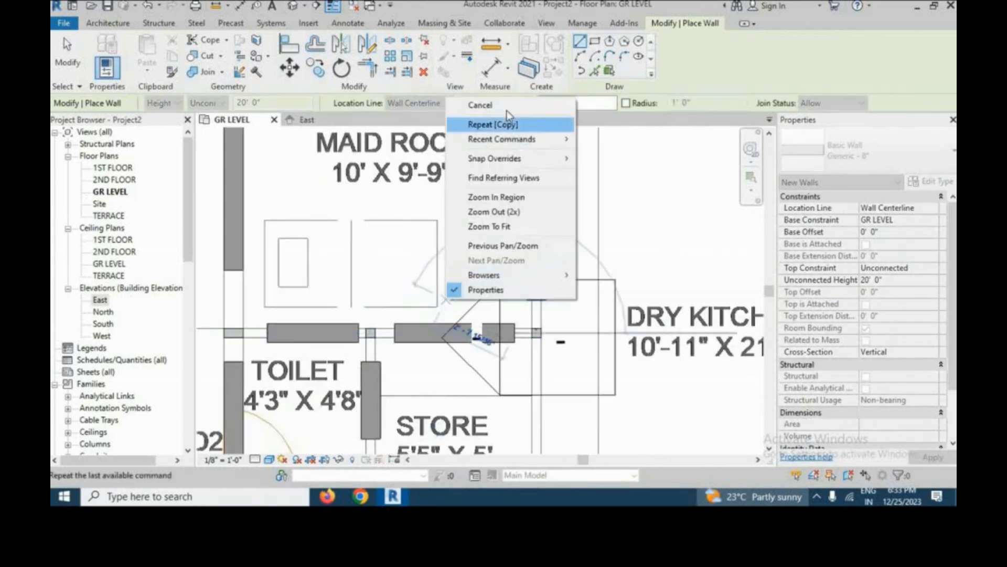
click(505, 106)
Draw a Generic - 8" wall segment between PARENTS BED ROOM and DRY KITCHEN, between the MAID ROOM column and door D1
scroll(386, 287, down, 1)
scroll(385, 286, down, 5)
scroll(471, 208, up, 6)
click(376, 255)
click(529, 255)
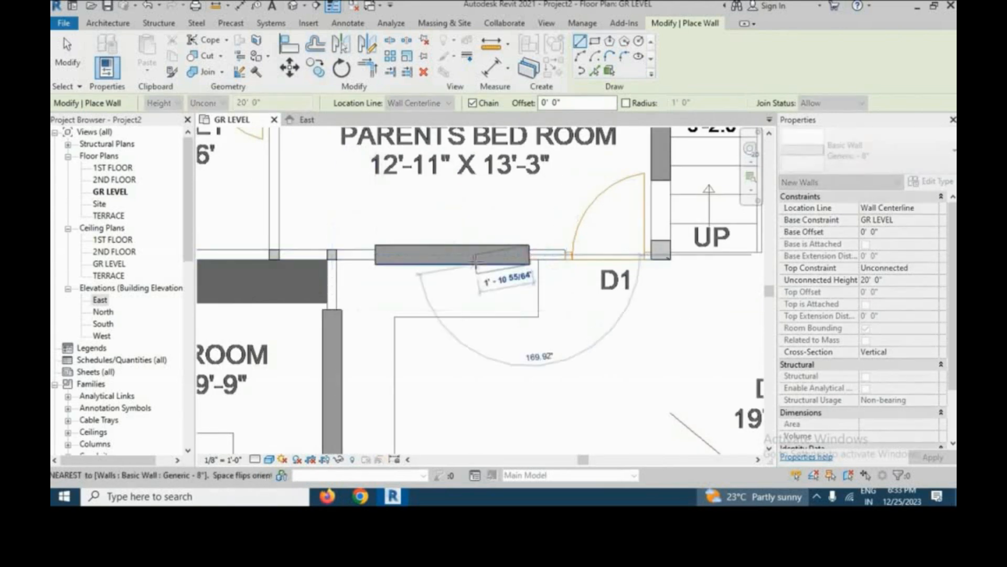
right_click(478, 261)
click(506, 271)
Draw a Generic - 8" wall segment on the 8' x 6' TOILET's upper wall, between the outer column and door D2
scroll(525, 268, down, 2)
scroll(525, 267, down, 3)
scroll(380, 212, up, 6)
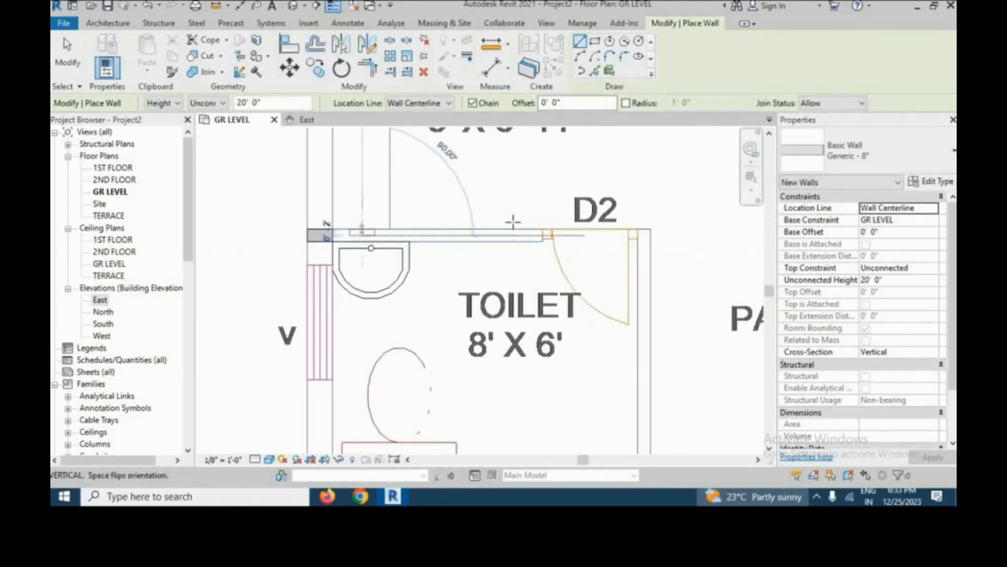
click(527, 235)
right_click(525, 223)
click(549, 234)
Draw a Generic - 8" wall about 4' 11" long between the 8' x 6' TOILET and PARENTS BED ROOM
scroll(525, 228, down, 3)
scroll(548, 260, up, 3)
click(557, 350)
click(557, 162)
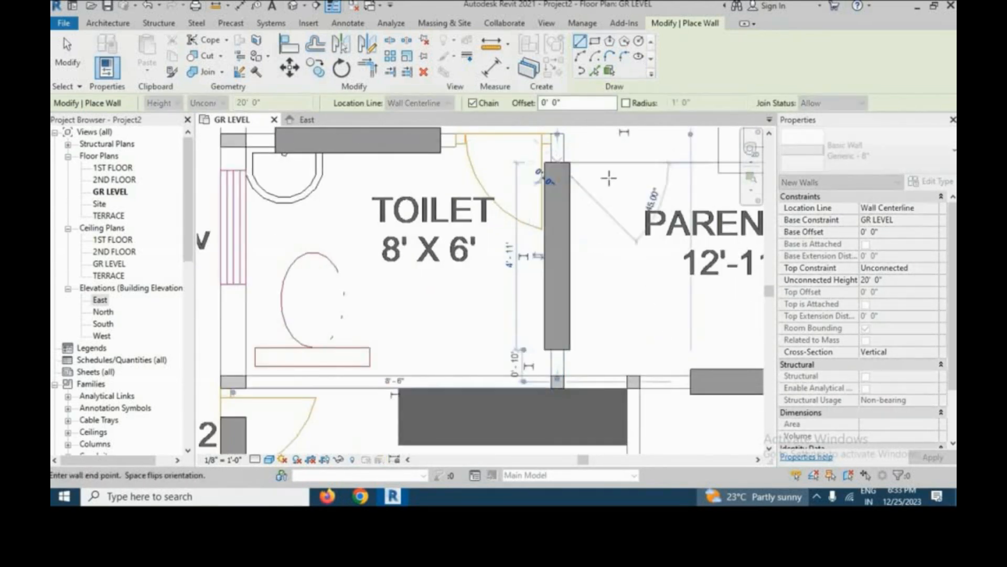
right_click(609, 179)
click(630, 189)
Draw a Generic - 8" wall segment between the 8' x 6' TOILET and MAID ROOM, between the two columns
scroll(613, 191, down, 4)
scroll(454, 287, up, 4)
click(397, 317)
scroll(397, 316, down, 3)
click(539, 315)
right_click(497, 278)
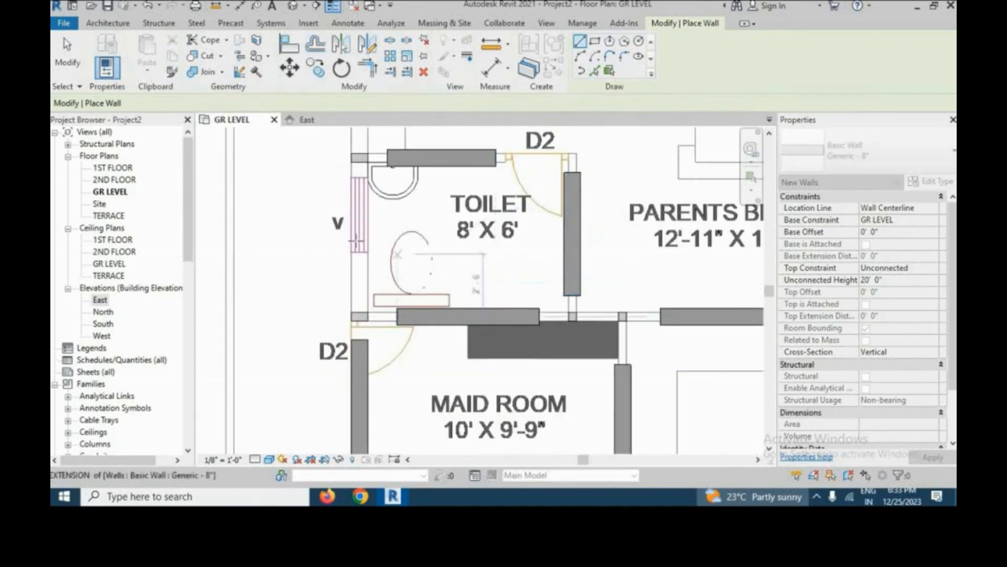
Draw a Generic - 8" wall segment along the outer side of the dress room, next to the parents' bedroom
scroll(367, 252, down, 3)
scroll(409, 284, down, 2)
scroll(440, 257, up, 2)
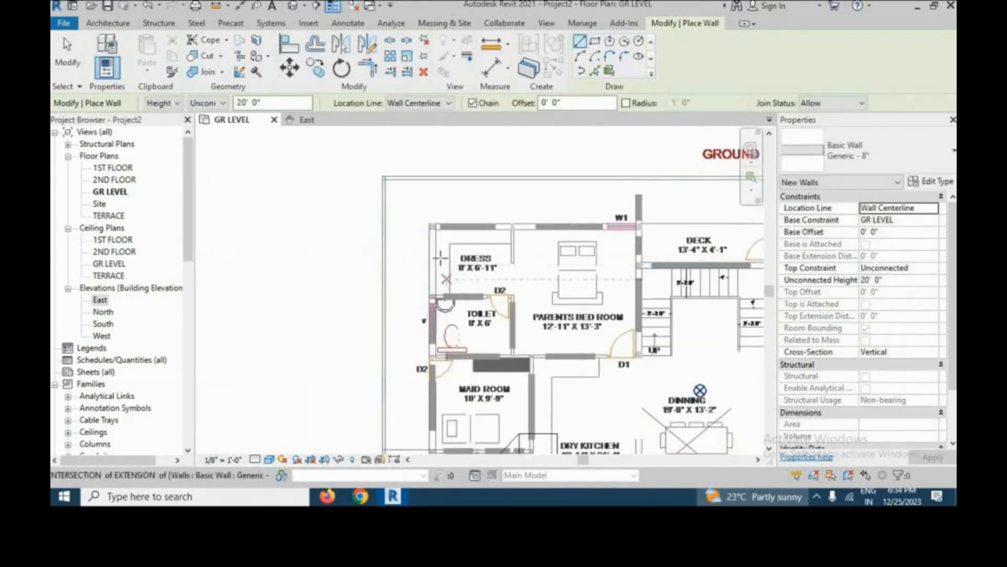
scroll(422, 237, up, 3)
click(444, 227)
click(444, 354)
right_click(491, 332)
click(515, 140)
Draw a vertical wall segment between the dining area and the drawing room
scroll(380, 202, down, 6)
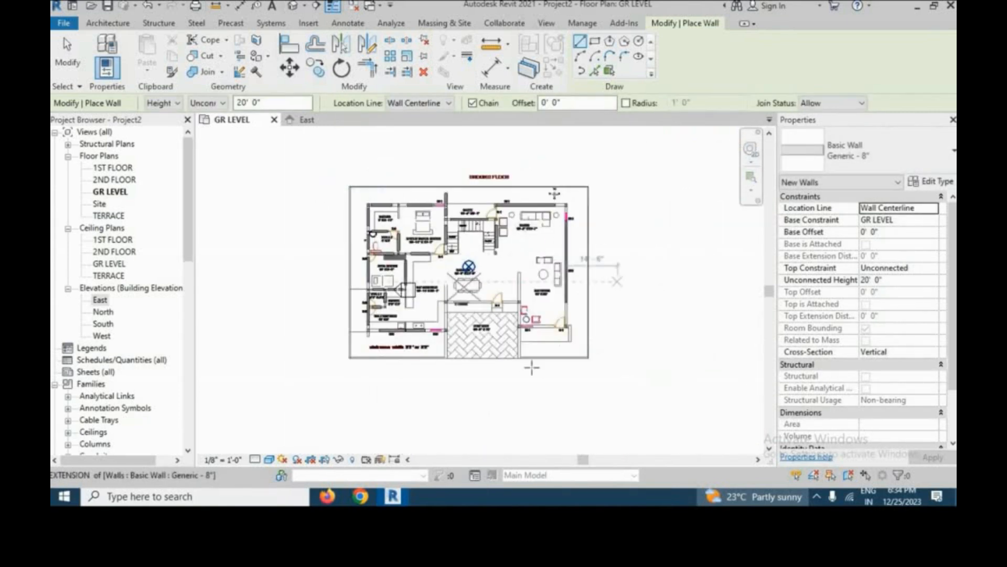
scroll(517, 288, up, 5)
click(531, 216)
click(531, 323)
right_click(542, 227)
click(566, 92)
scroll(472, 226, down, 3)
Draw a long horizontal wall between the dining area and the portico, along the 4' length line
scroll(399, 278, up, 3)
scroll(339, 280, up, 4)
click(341, 283)
scroll(560, 283, down, 3)
click(742, 284)
right_click(580, 237)
click(640, 246)
Draw a short vertical wall between the dry kitchen and the dining area, ending above the corner column
scroll(629, 247, down, 3)
scroll(512, 228, up, 4)
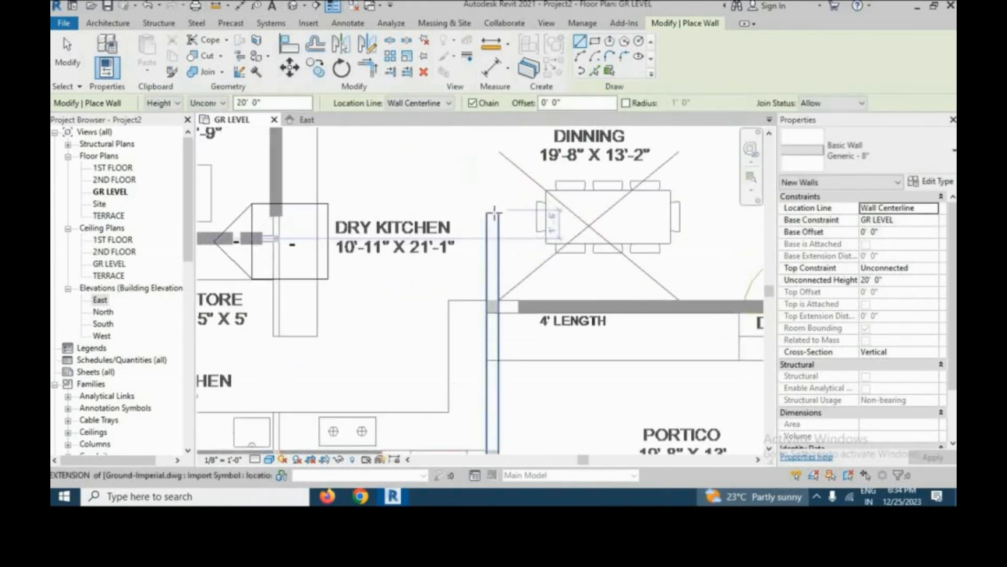
scroll(494, 212, up, 1)
click(494, 217)
click(494, 321)
right_click(554, 246)
click(572, 254)
Draw a vertical wall between the kitchen and the portico, from below the corner column toward the W2 wall line
scroll(469, 227, down, 3)
click(481, 300)
click(481, 362)
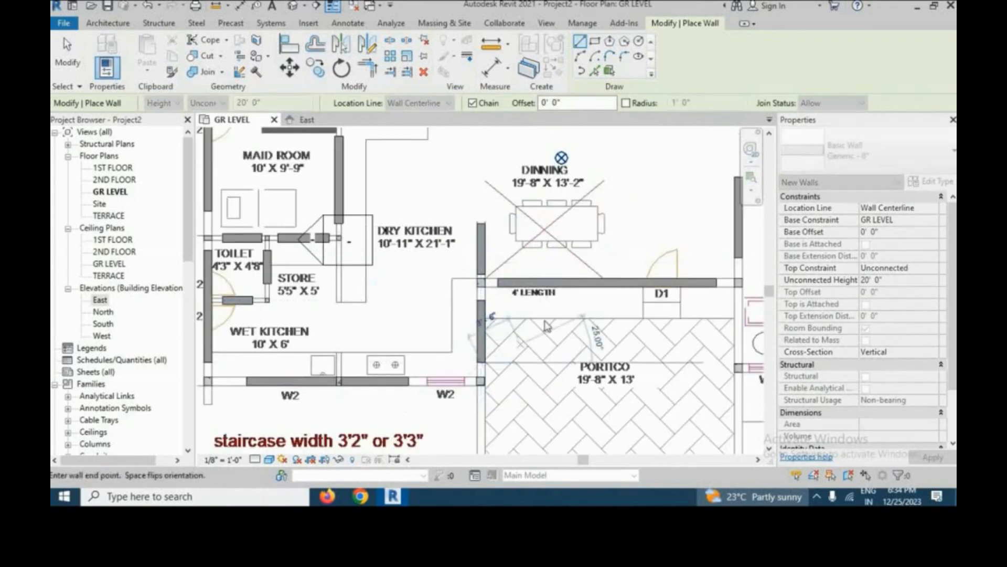
Draw a vertical wall segment between the store and the dry kitchen
scroll(348, 243, up, 4)
click(344, 239)
click(344, 391)
right_click(417, 162)
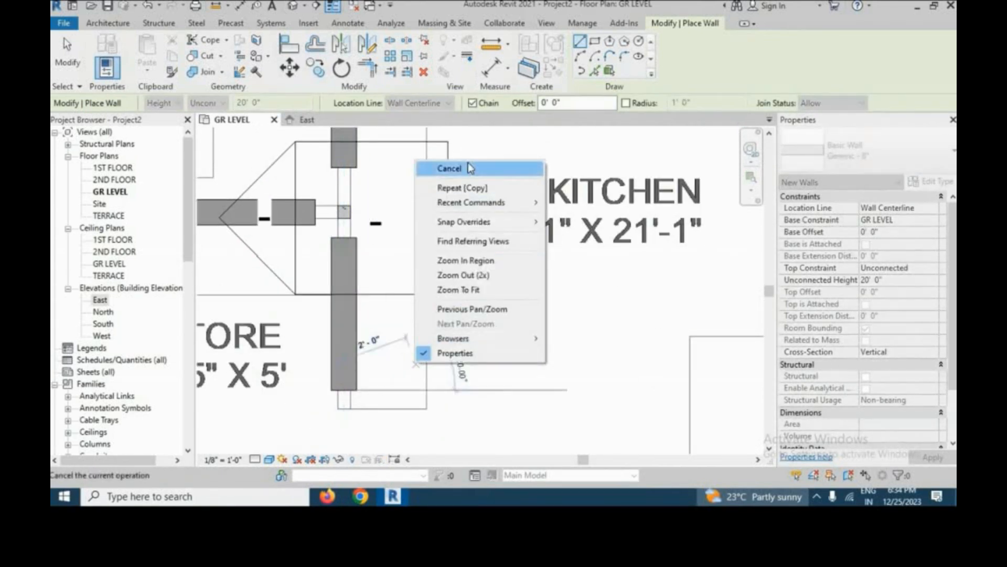
click(471, 168)
Draw a vertical wall between the portico and the drawing room, ending above the column beside window W1
scroll(409, 373, down, 4)
scroll(610, 428, up, 4)
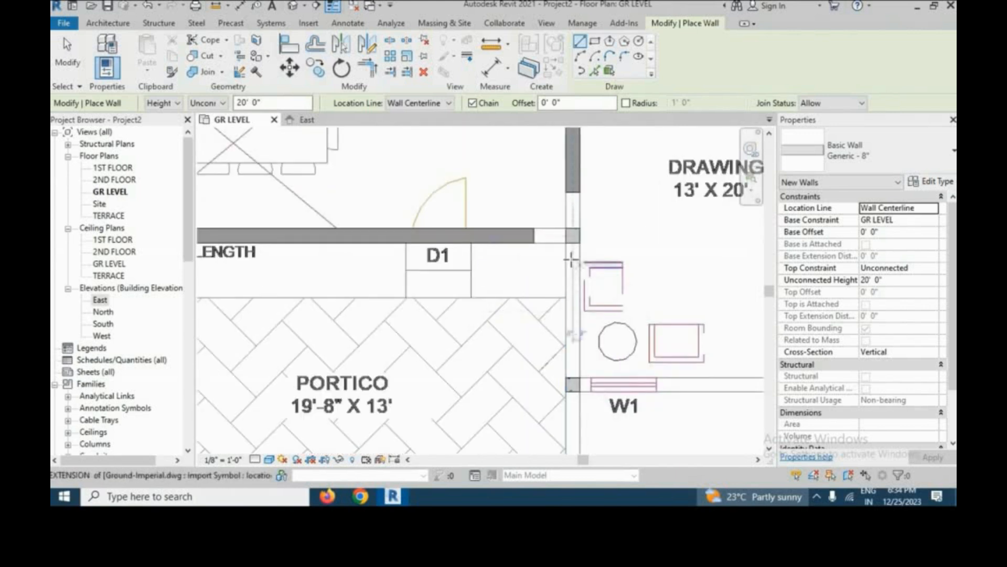
click(573, 259)
click(574, 362)
right_click(664, 349)
click(682, 151)
Draw a wall about 9' 8" long across the drawing room's front, between window W1 and door D1
scroll(397, 354, down, 4)
scroll(468, 362, up, 4)
click(471, 375)
click(651, 376)
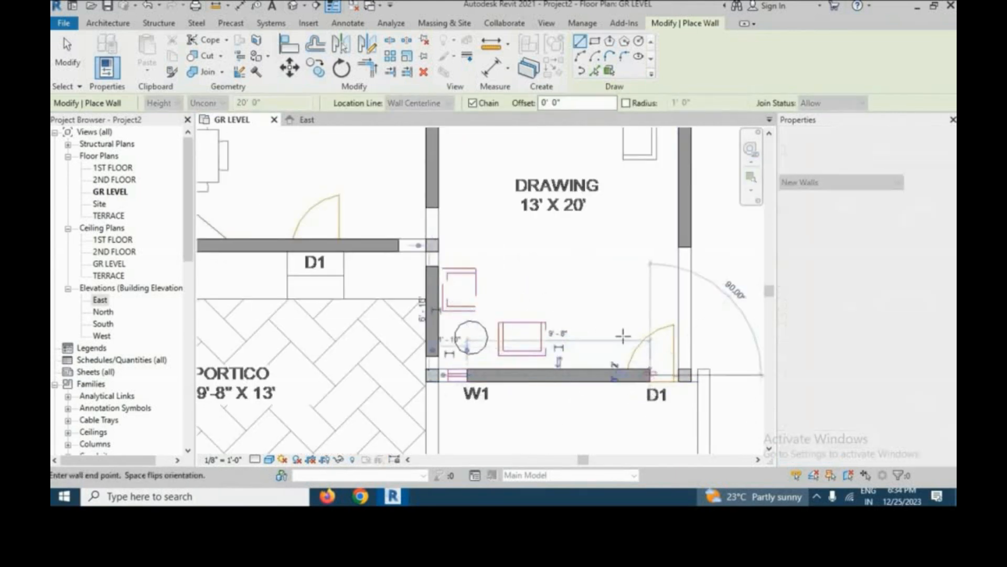
right_click(654, 286)
click(687, 90)
Draw a wall about 7' 10" long on the portico's drawing-room side, from below the W1 column to the plot boundary
scroll(640, 343, down, 5)
scroll(619, 361, up, 5)
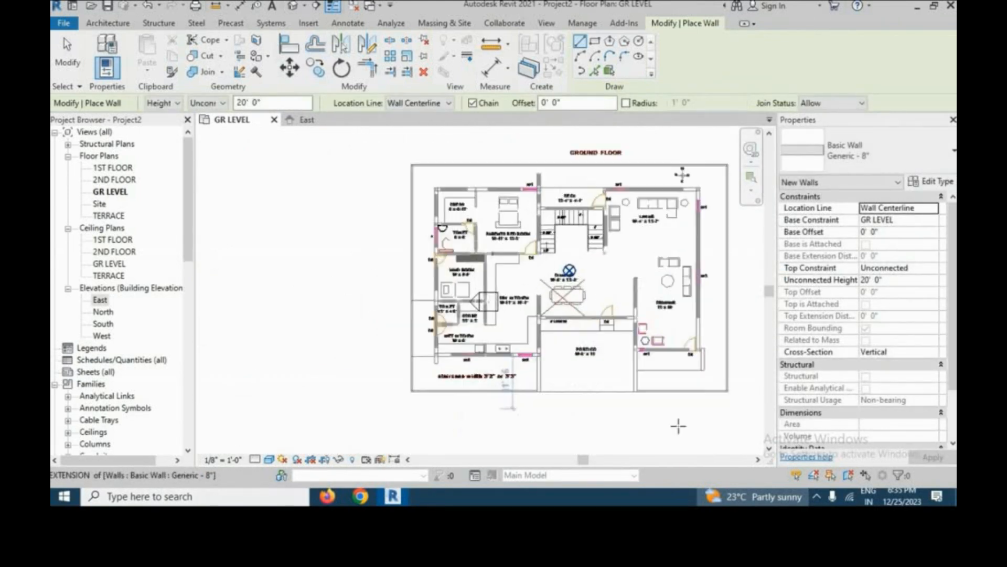
click(598, 285)
click(598, 415)
right_click(637, 365)
click(686, 170)
Draw a wall about 6' 3" long on the portico's kitchen side, from below the W2 column to the plot boundary, and end wall placement
scroll(619, 341, down, 4)
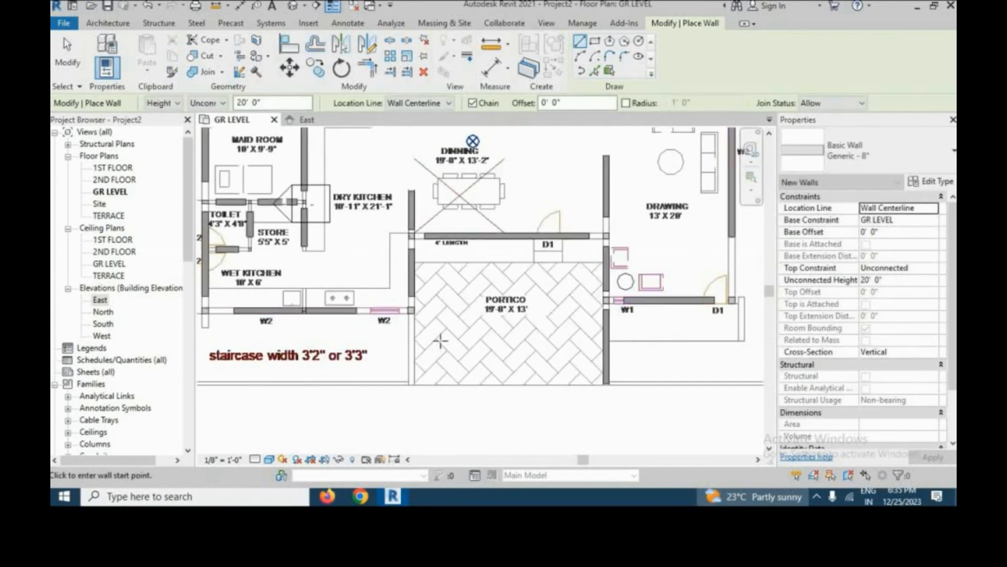
scroll(443, 336, up, 3)
click(397, 315)
click(398, 405)
right_click(413, 357)
click(509, 162)
right_click(479, 304)
click(535, 113)
Move the upper end of the living room's outer wall to window W1 and disallow its join there
drag(543, 303, 543, 283)
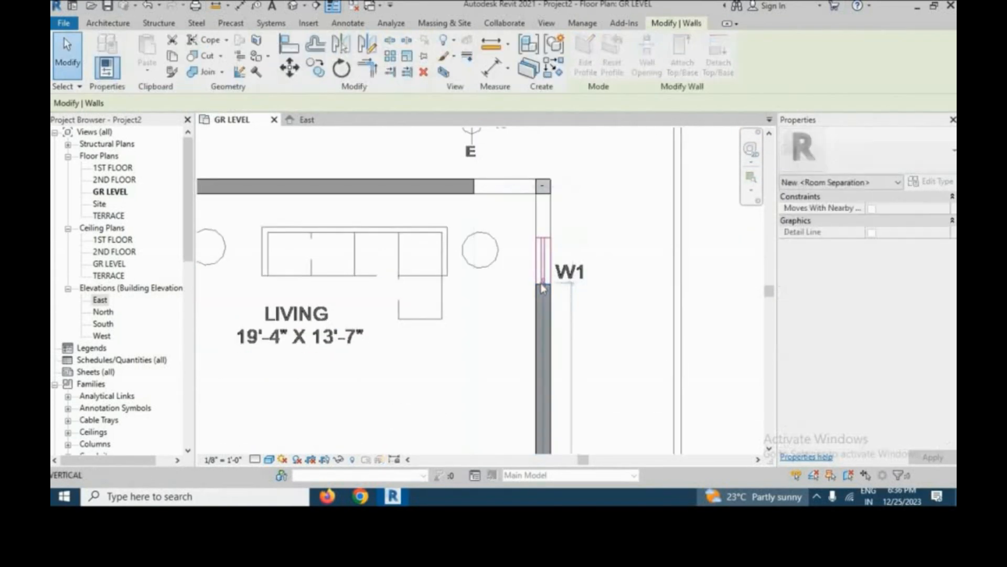
right_click(543, 283)
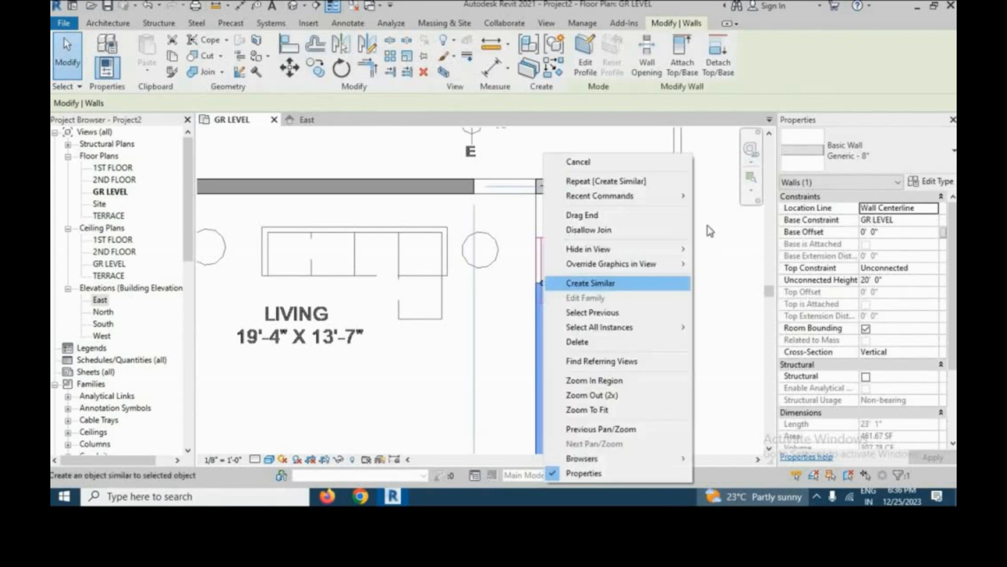
click(601, 235)
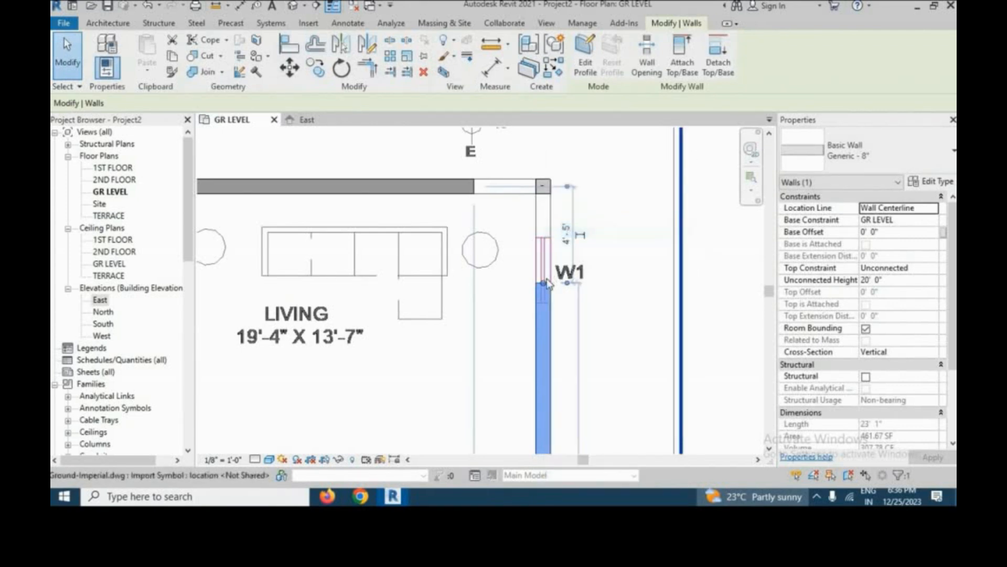
Extend the lower end of that outer wall beside the drawing room to about 23' 3" total length and disallow its join
scroll(564, 217, down, 5)
scroll(550, 376, up, 6)
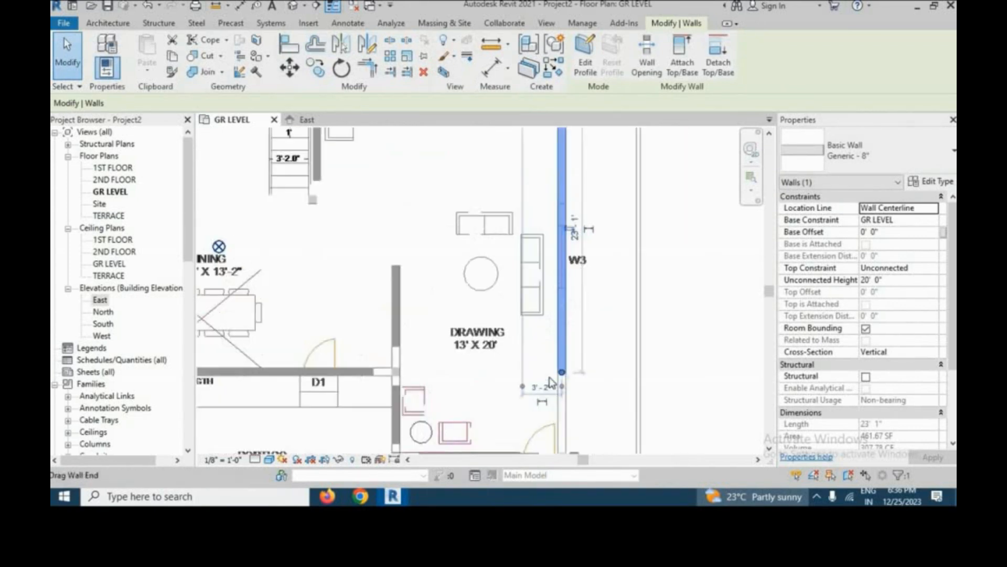
drag(571, 369, 573, 373)
right_click(573, 373)
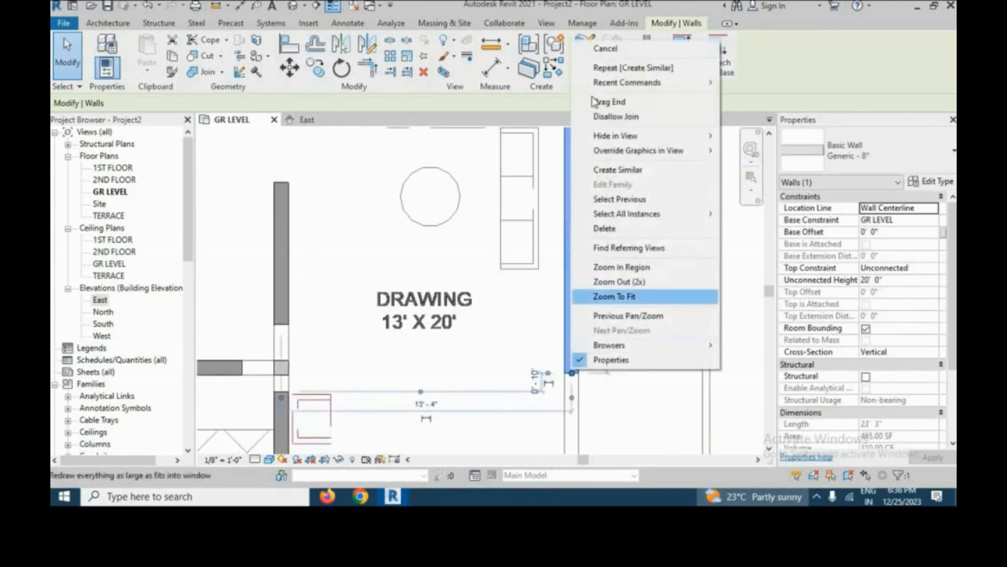
click(630, 118)
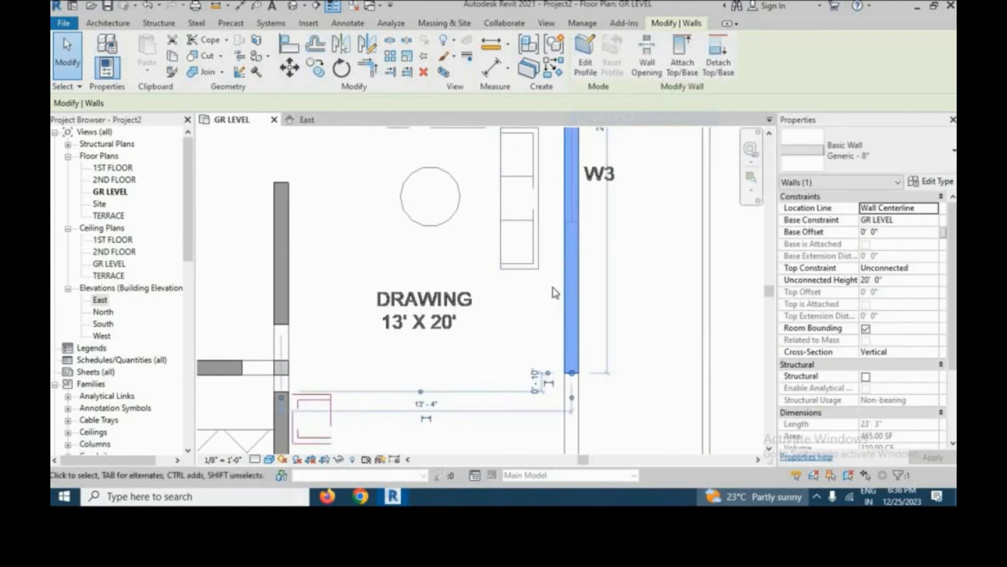
Shorten the drawing room's front wall at door D1 to 9' 6" and disallow joins at both of its ends
scroll(553, 288, down, 4)
scroll(548, 343, up, 4)
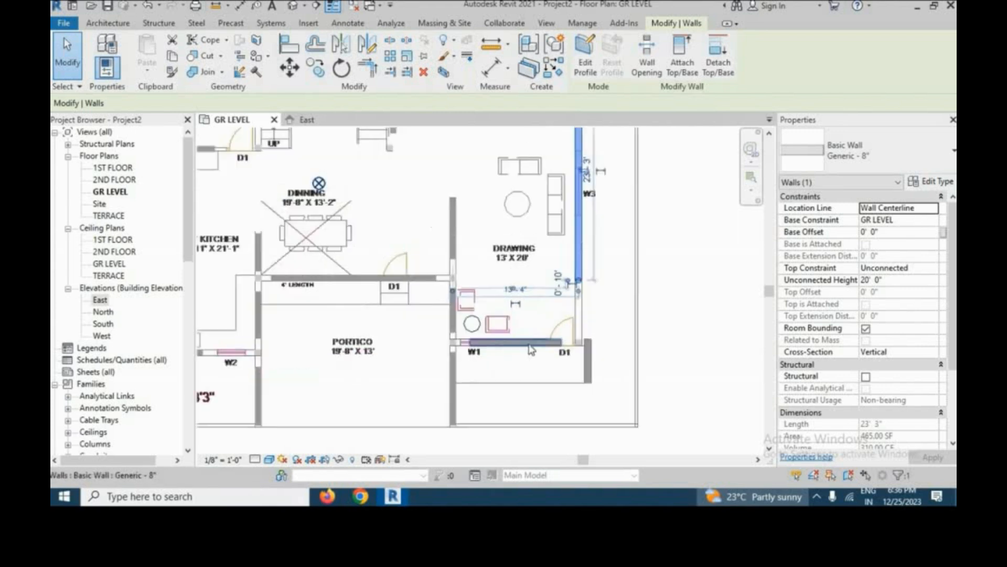
scroll(558, 347, up, 2)
drag(558, 346, 553, 342)
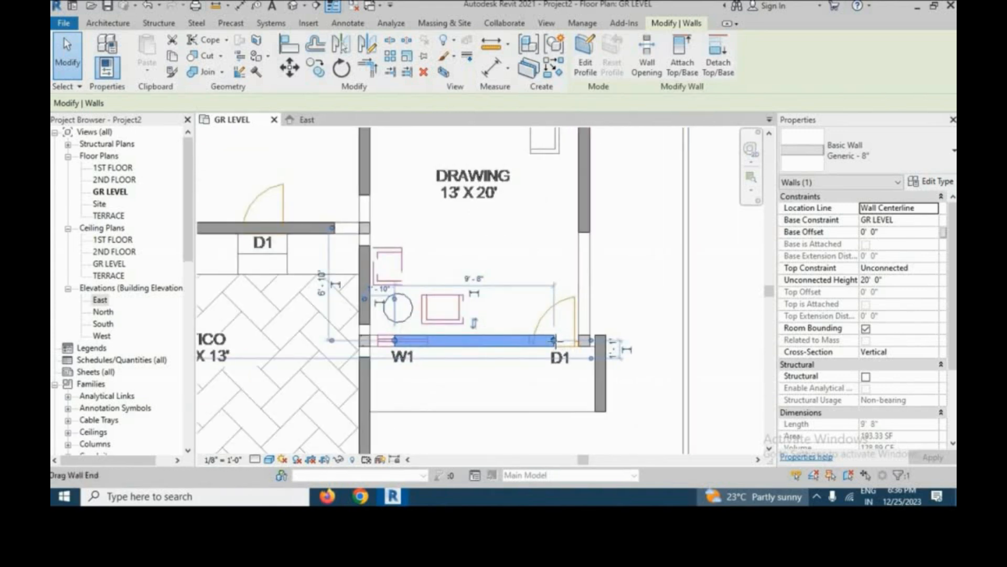
right_click(557, 343)
click(630, 90)
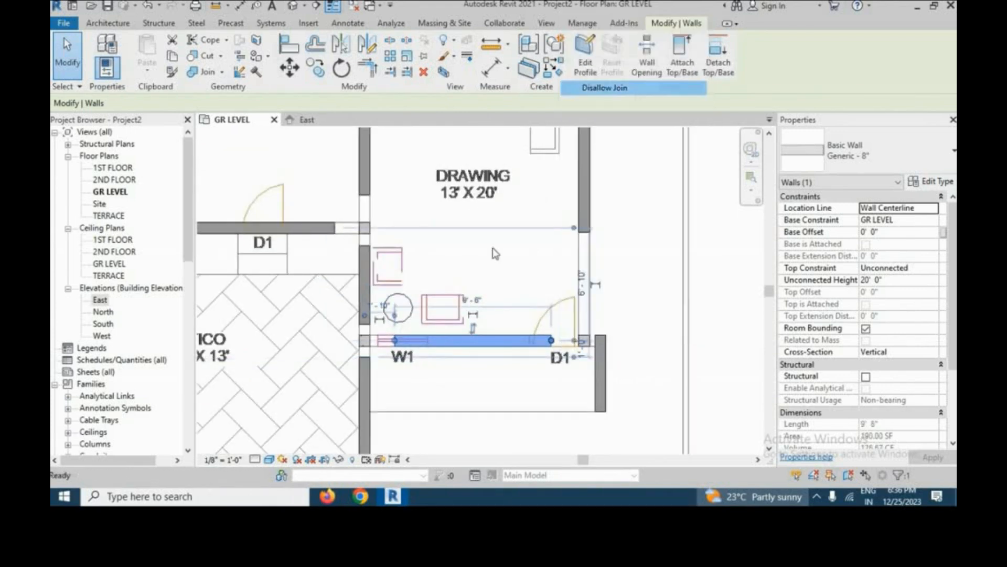
right_click(404, 344)
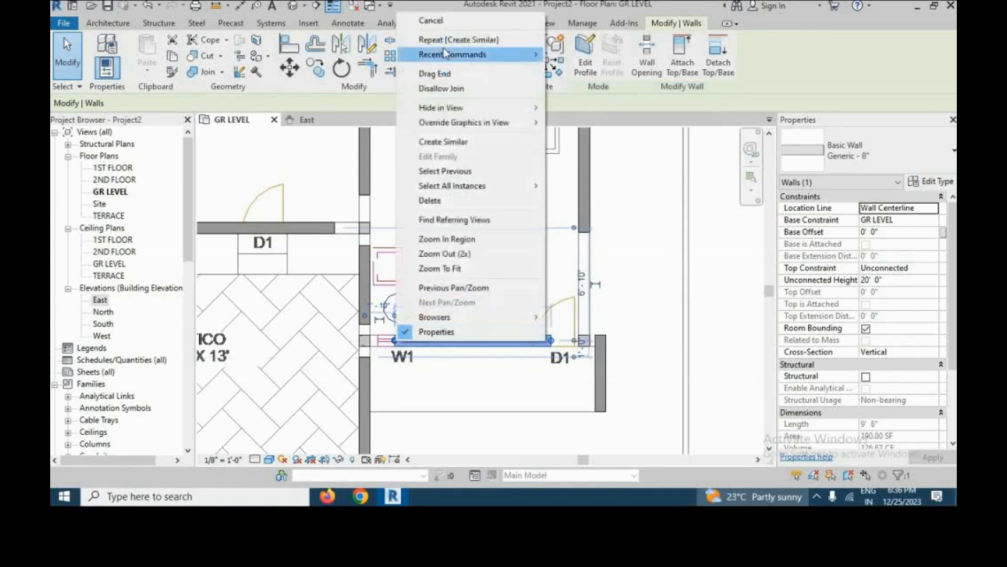
click(455, 89)
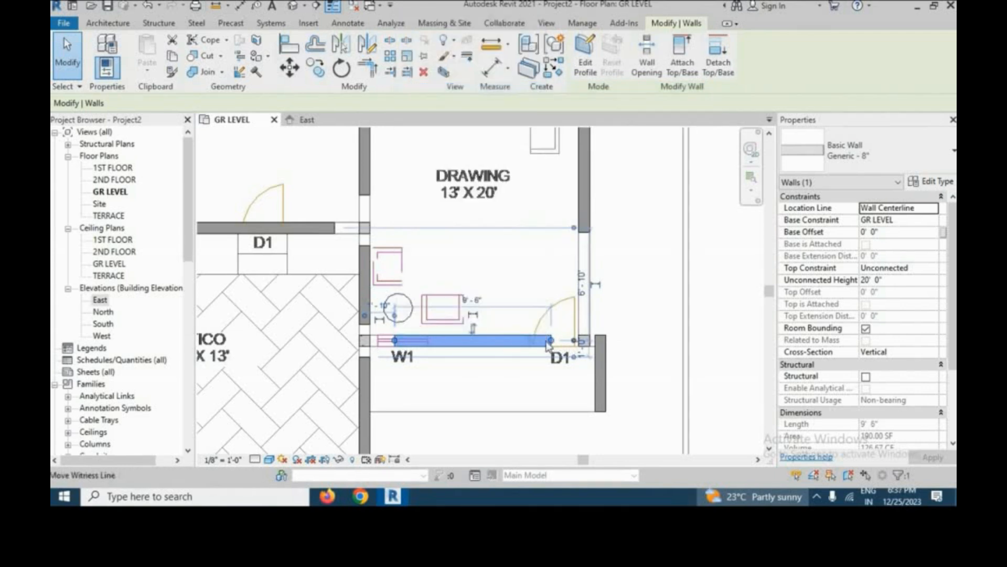
right_click(551, 344)
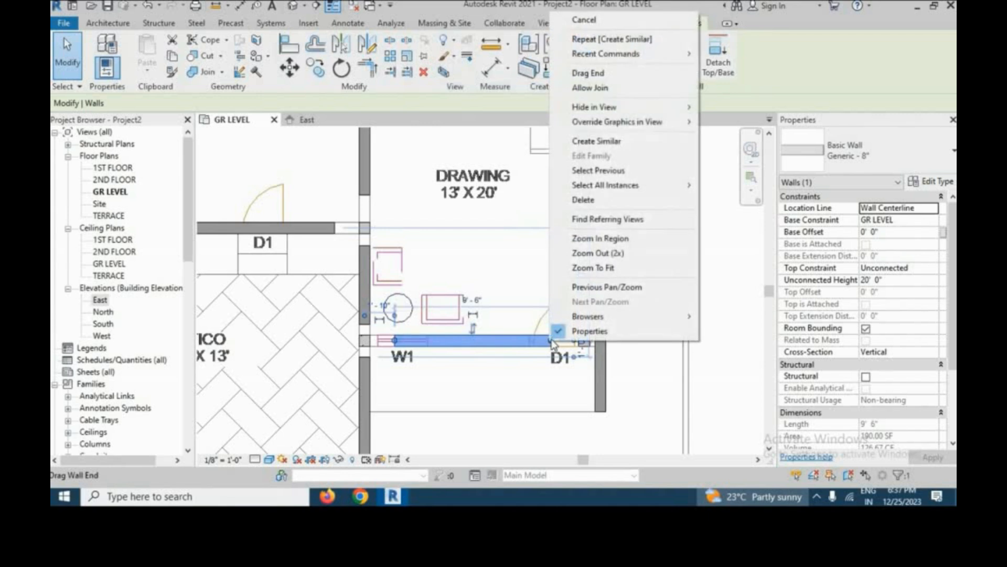
key(Escape)
Disallow joins at both ends of the lower portico wall below the drawing room's W1 column
scroll(537, 285, down, 3)
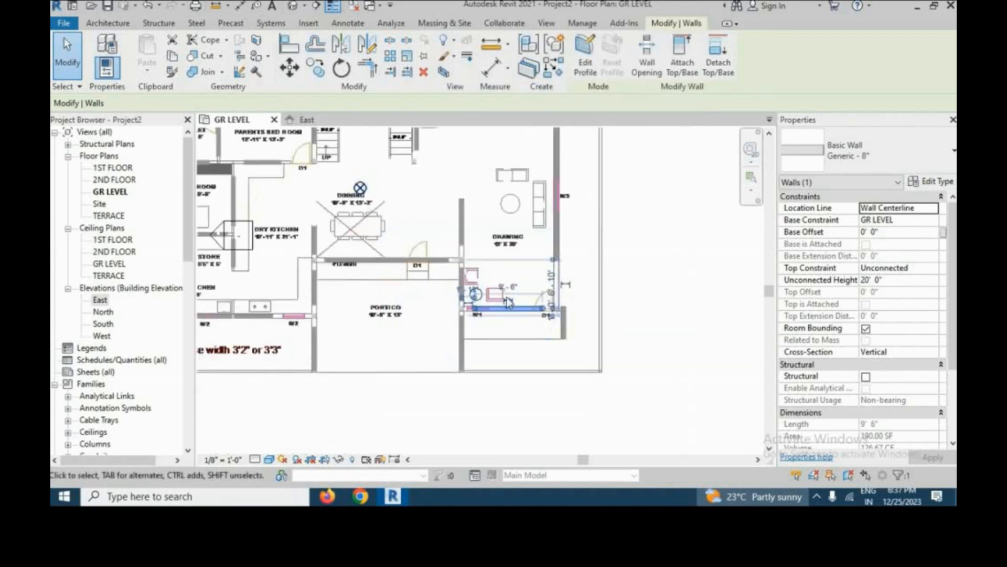
scroll(453, 352, up, 3)
scroll(452, 353, up, 2)
click(489, 335)
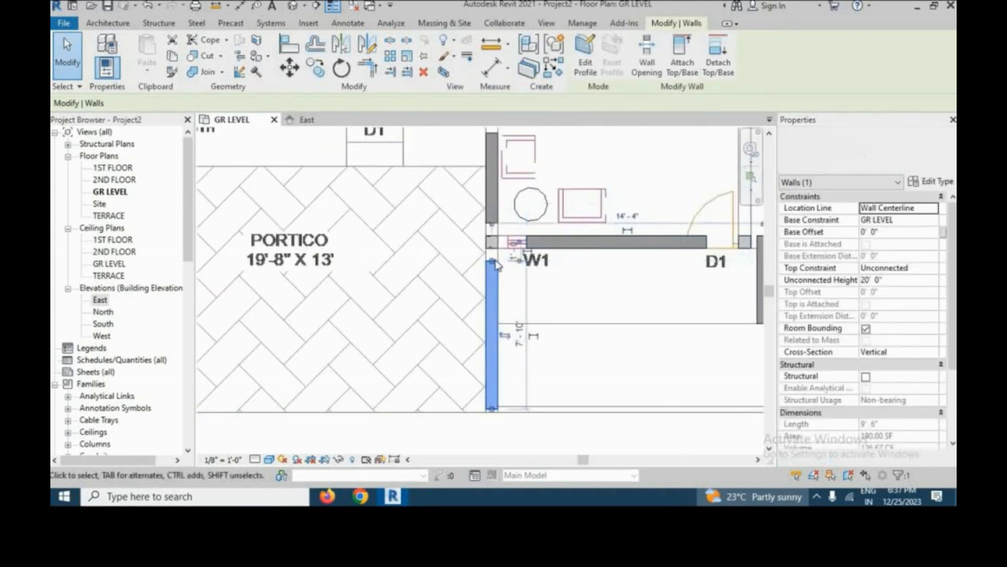
right_click(491, 263)
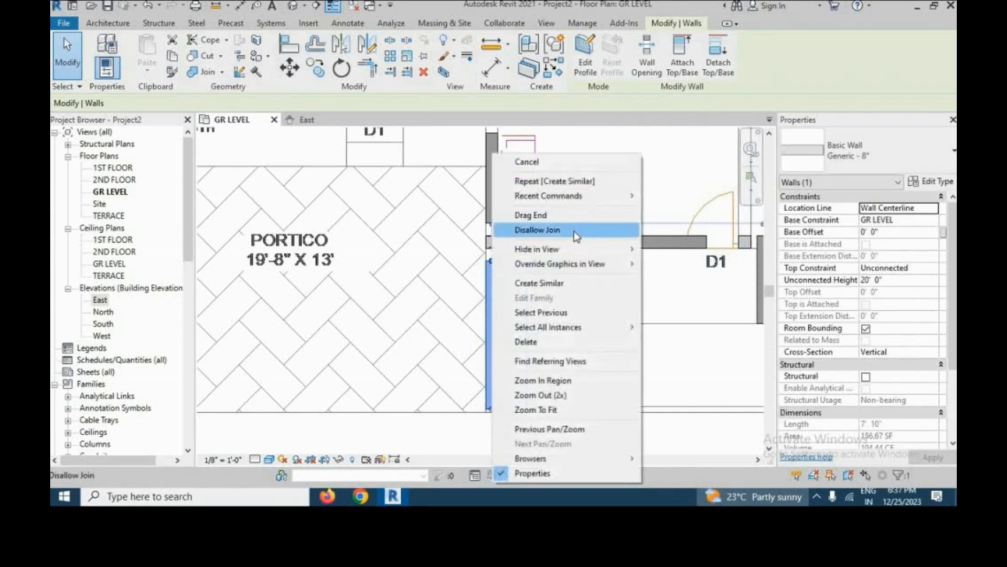
click(574, 231)
right_click(496, 412)
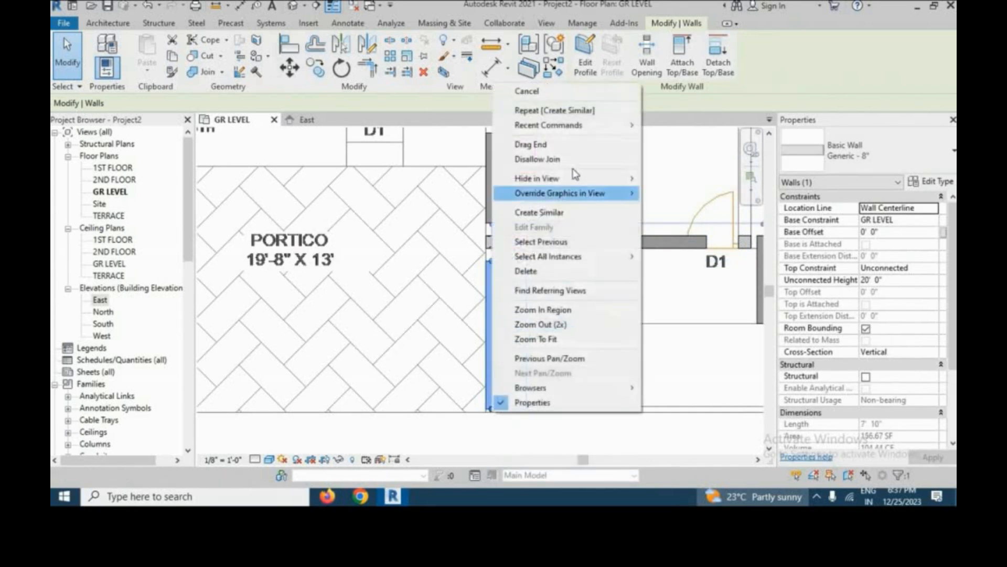
click(556, 158)
Disallow joins at both ends of the lower portico wall below the kitchen's W2 column
scroll(504, 388, down, 5)
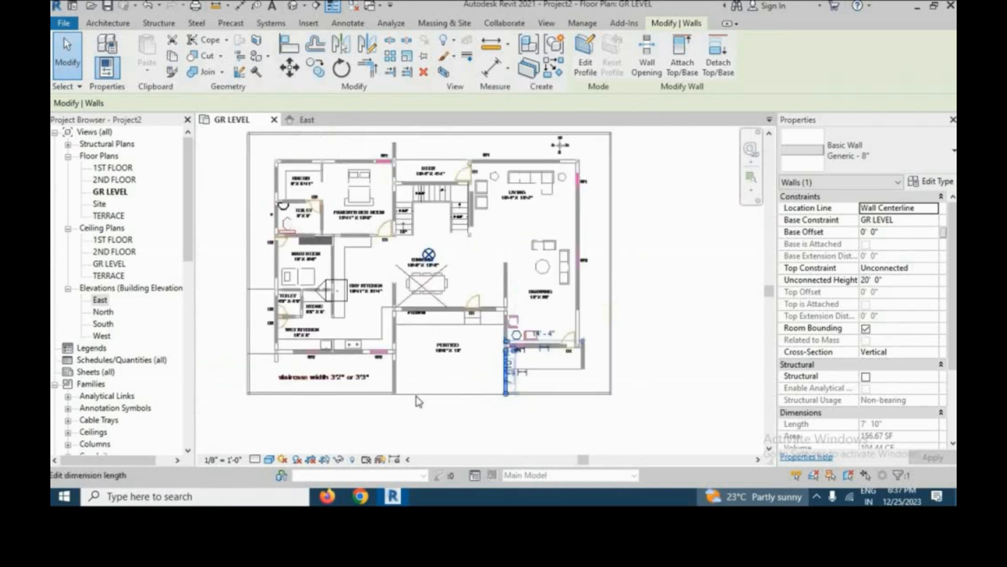
scroll(390, 388, up, 5)
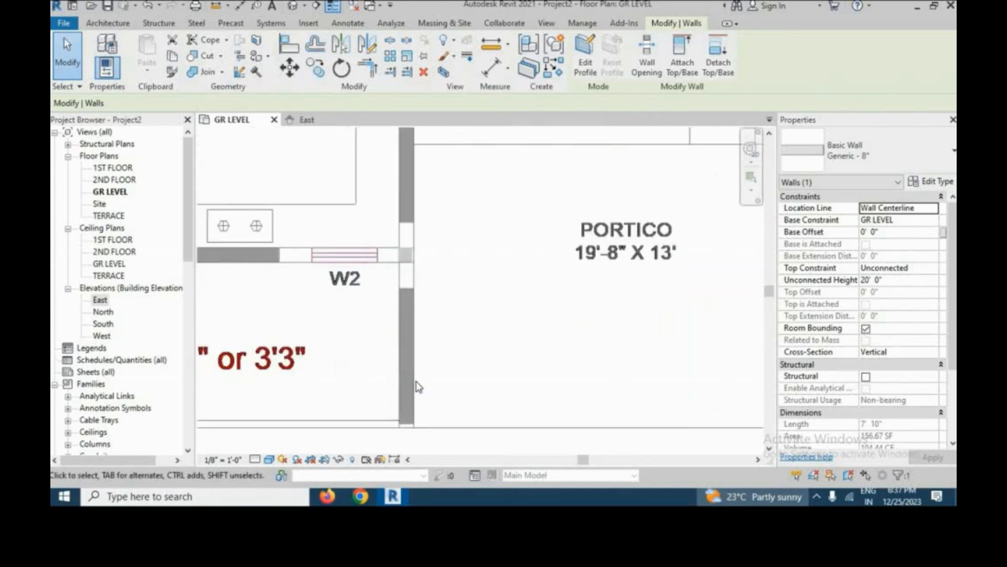
right_click(408, 293)
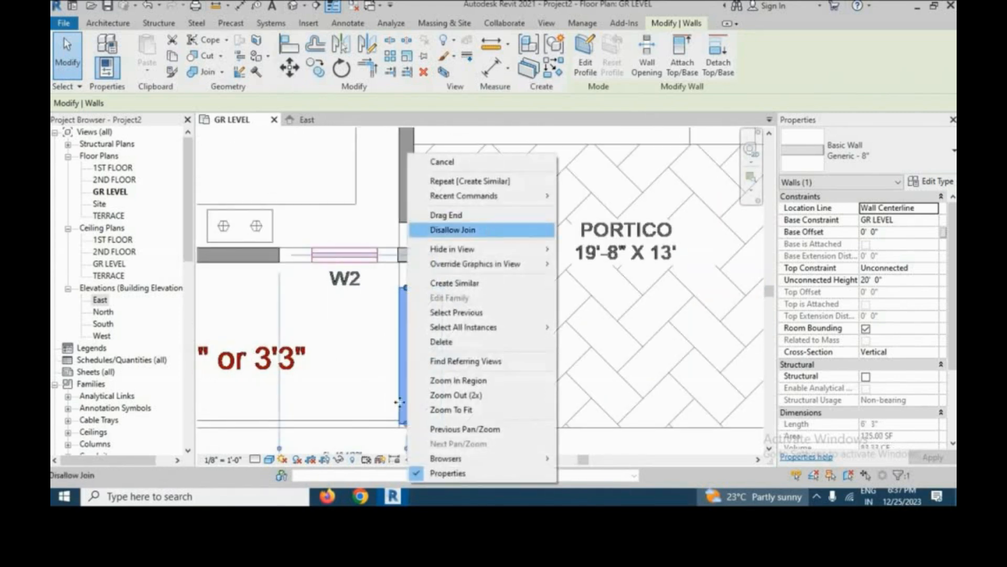
click(453, 230)
right_click(407, 423)
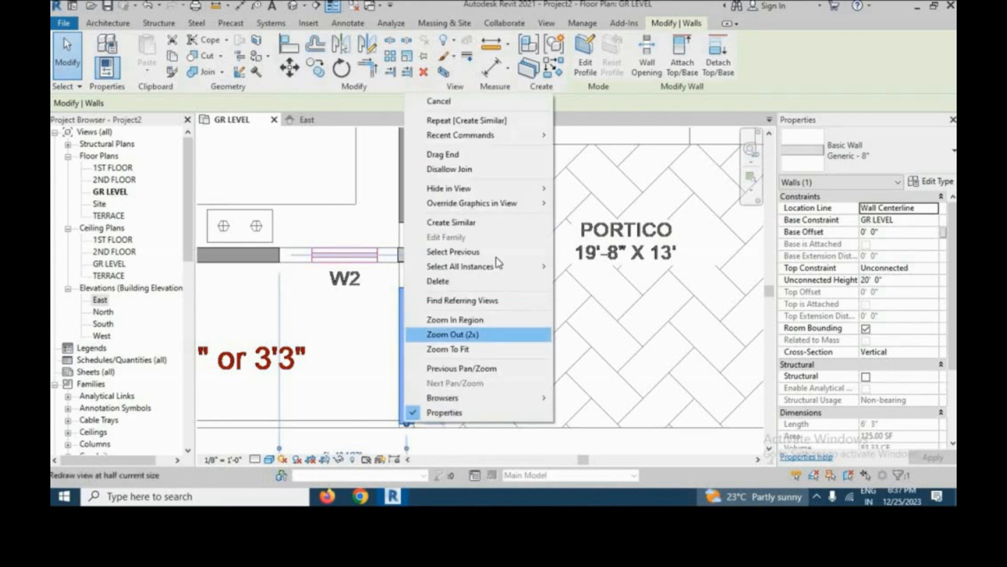
click(461, 171)
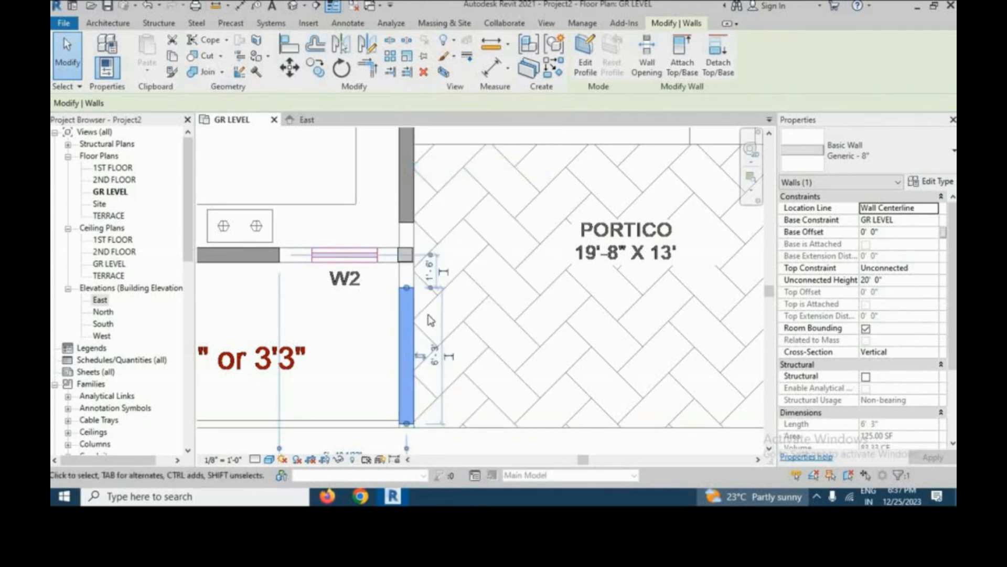
Shorten the kitchen's front wall to about 5' 6" so it ends before the partition between the wet and dry kitchens
scroll(432, 318, down, 7)
scroll(358, 305, up, 3)
scroll(446, 315, up, 4)
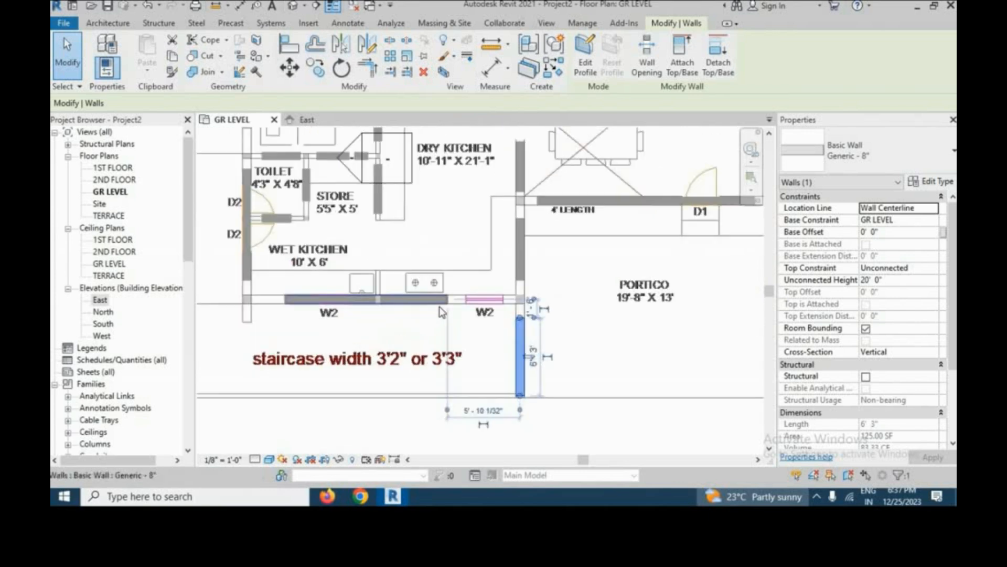
click(443, 294)
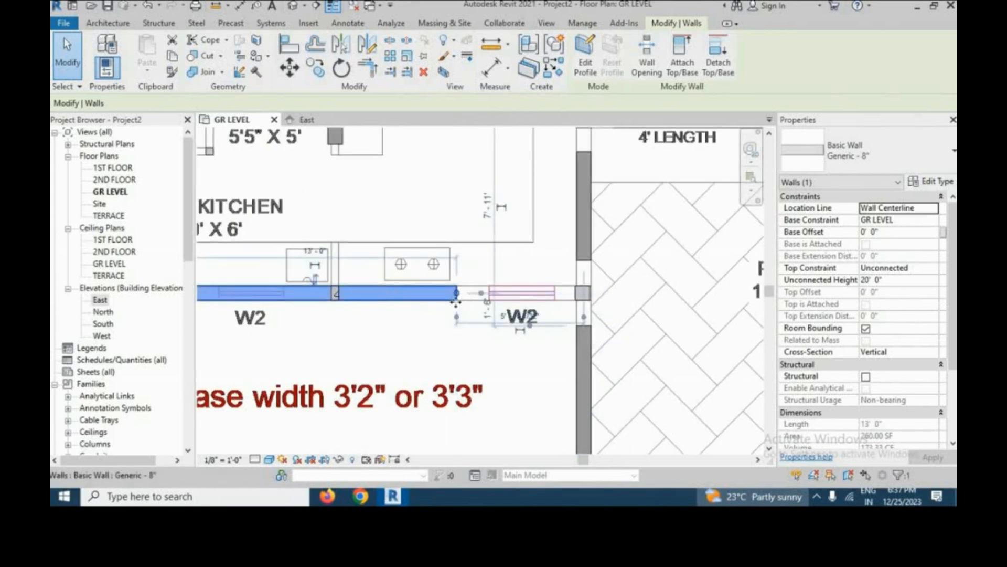
drag(457, 293, 295, 292)
scroll(393, 291, down, 2)
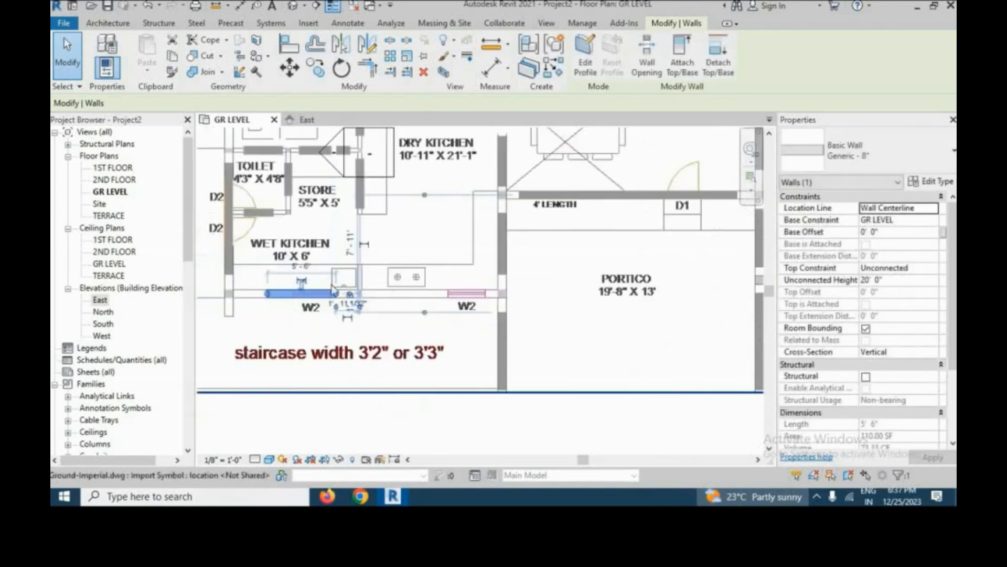
Draw a Generic - 8" wall about 7' 1" long along the dry kitchen's front line, ending partway into window W2
key(w)
key(a)
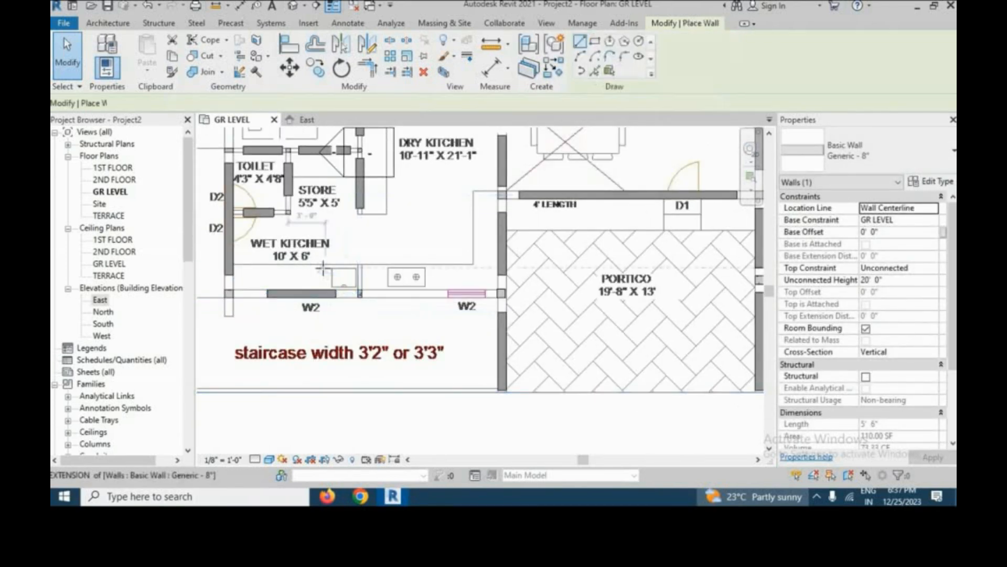
scroll(433, 286, up, 2)
click(333, 300)
click(545, 300)
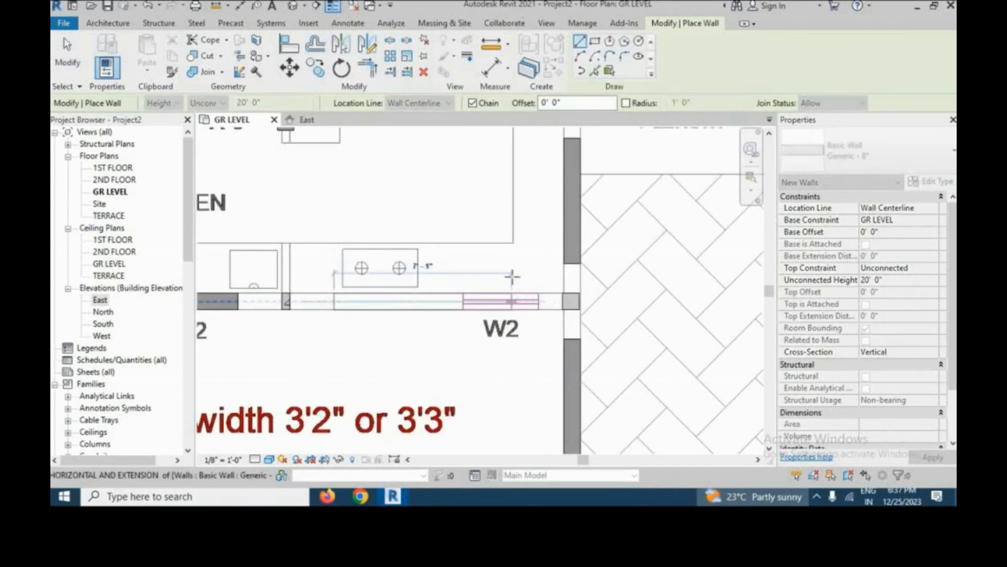
right_click(505, 264)
click(538, 274)
right_click(512, 251)
click(541, 262)
Disallow joins at both ends of the dry kitchen's front wall
click(511, 303)
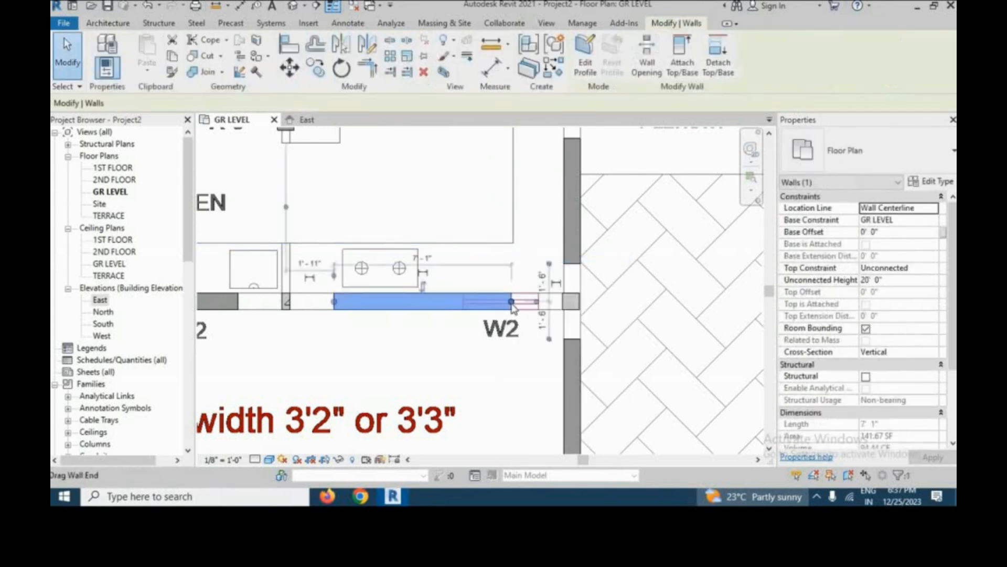
right_click(583, 284)
click(556, 229)
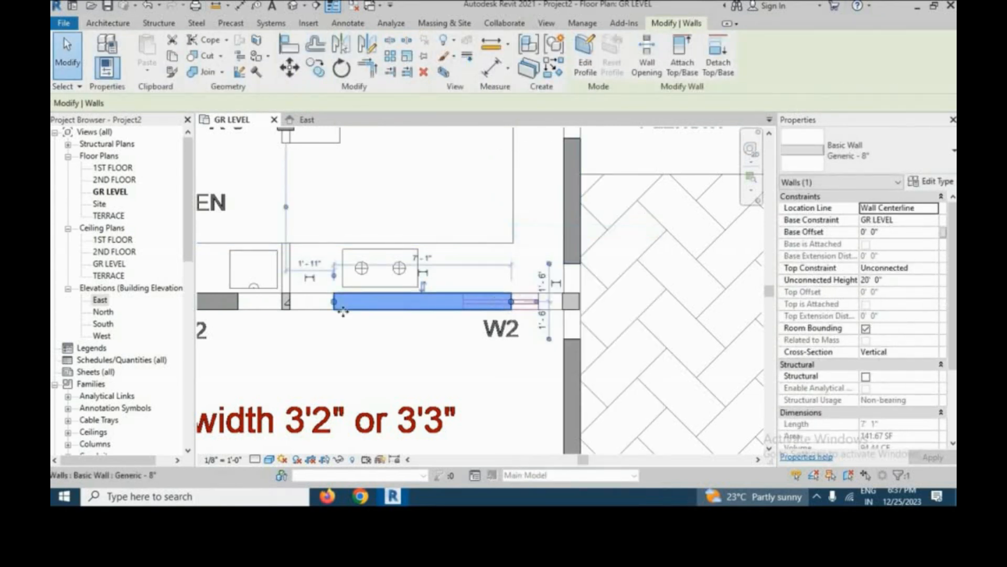
right_click(335, 304)
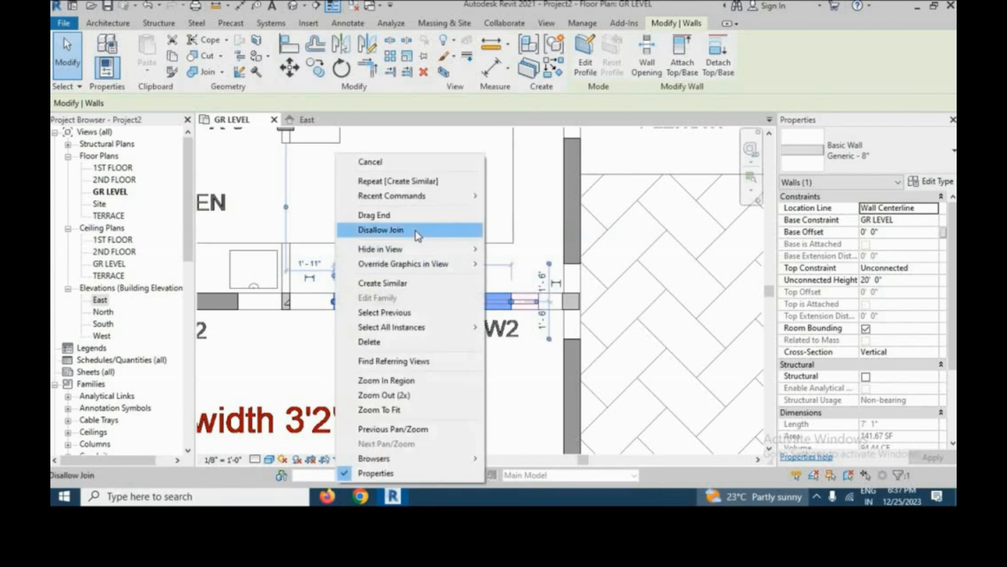
click(418, 231)
Disallow joins at both ends of the wet kitchen's front wall
scroll(446, 304, down, 3)
scroll(448, 307, up, 4)
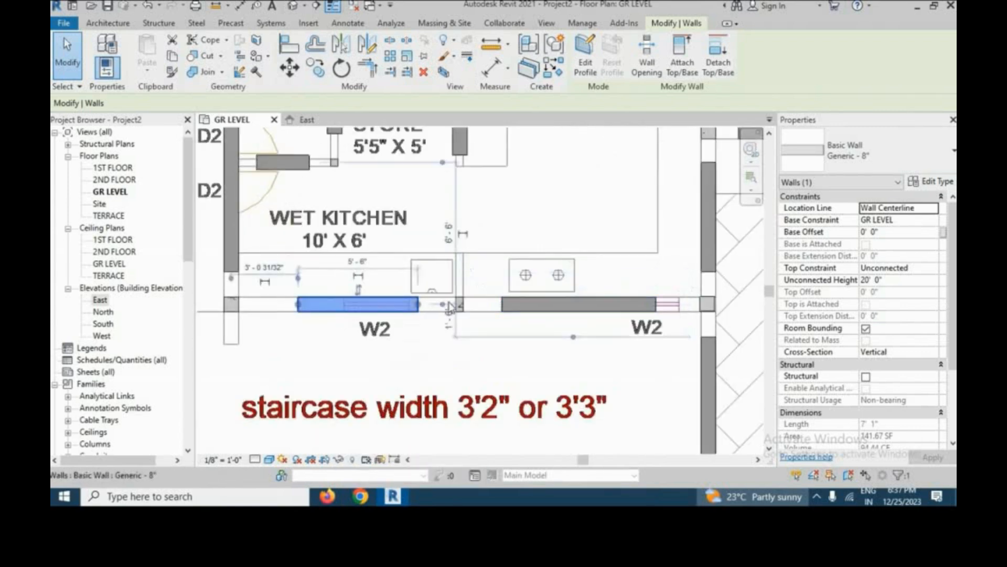
right_click(422, 306)
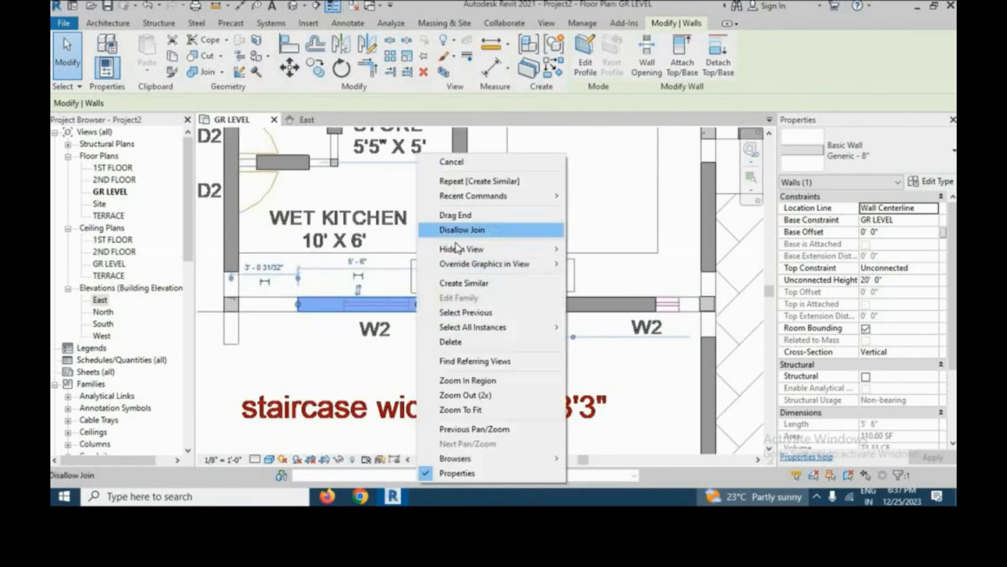
click(501, 230)
right_click(305, 314)
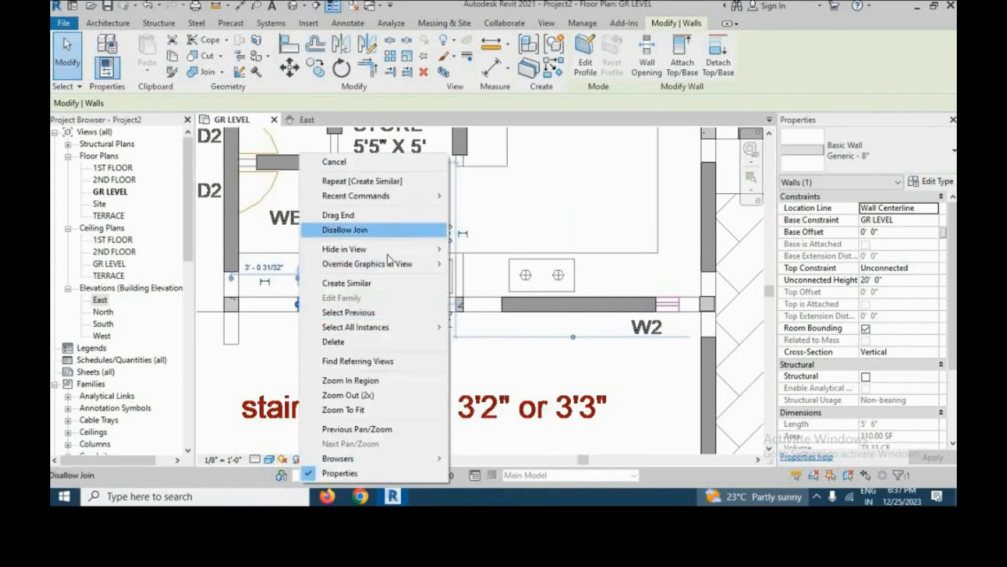
click(388, 228)
Change the short wall between the toilet and the wet kitchen to the Generic - 6" type
scroll(313, 283, down, 2)
scroll(311, 231, up, 4)
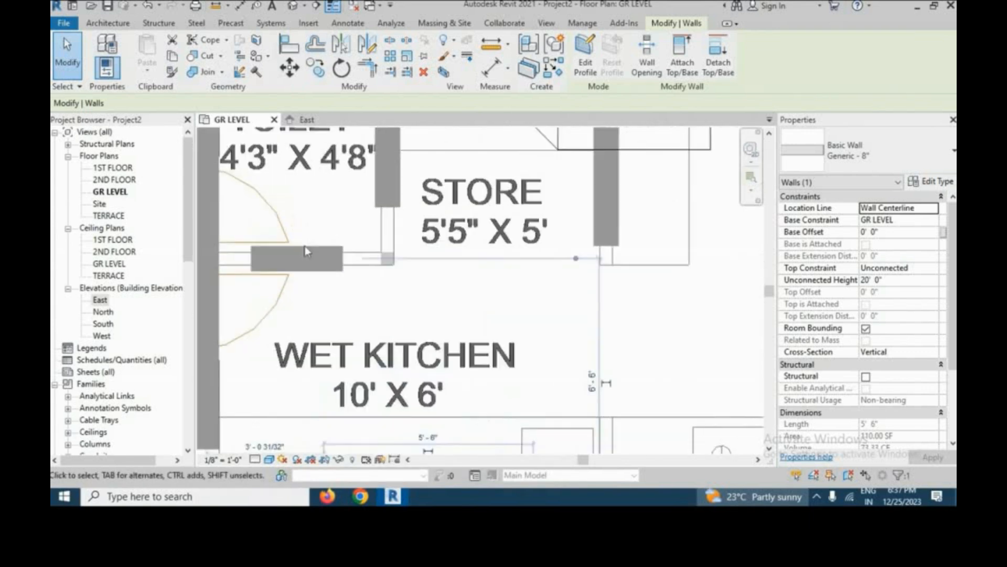
click(308, 249)
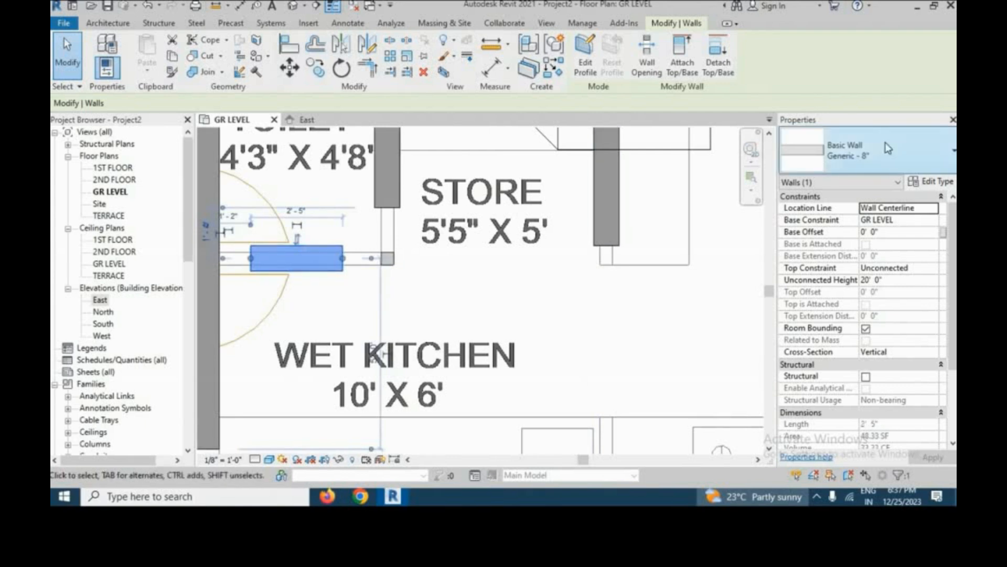
scroll(861, 283, up, 3)
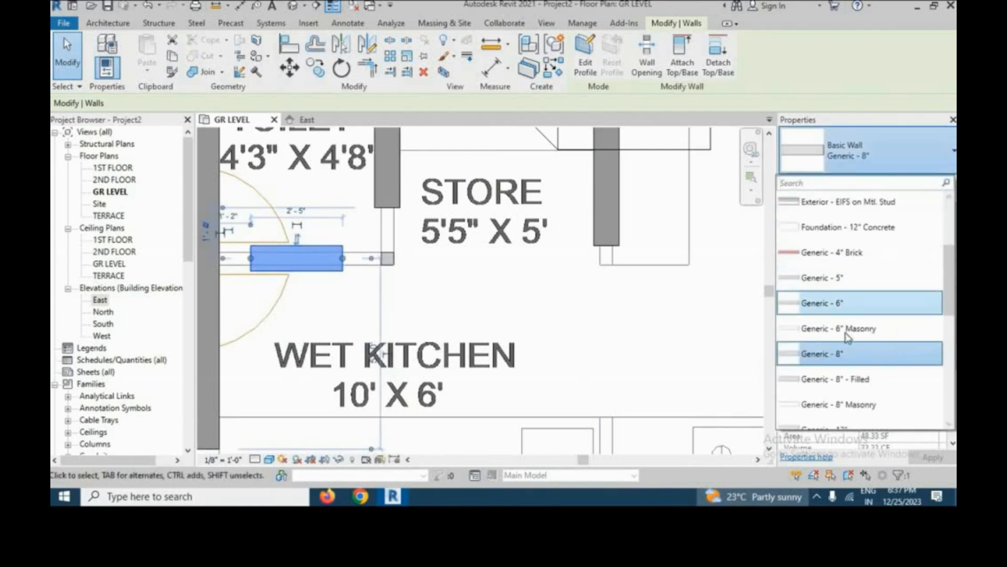
click(865, 304)
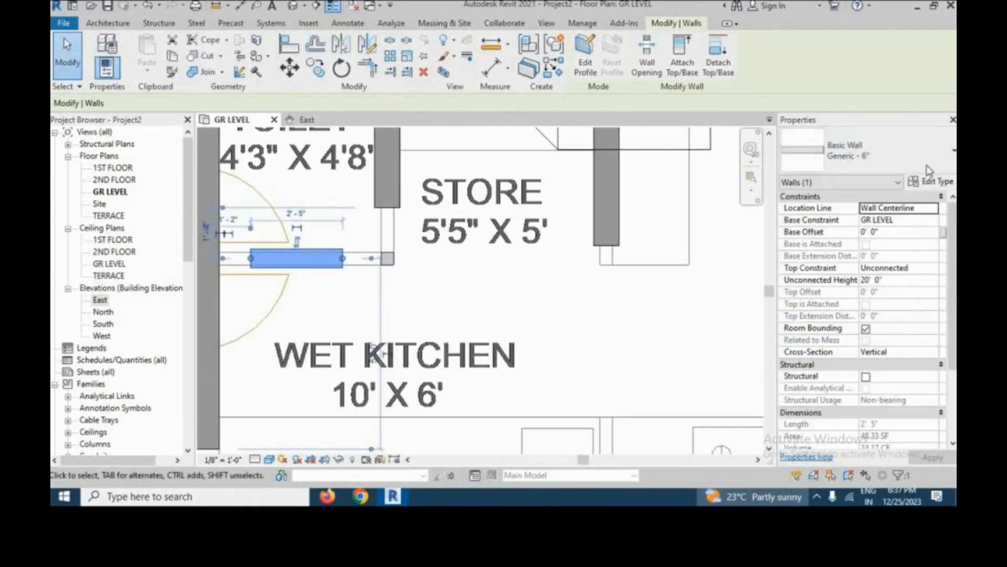
Duplicate the wall type of the toilet and wet kitchen partition as Generic - 4"
click(899, 163)
scroll(874, 284, up, 3)
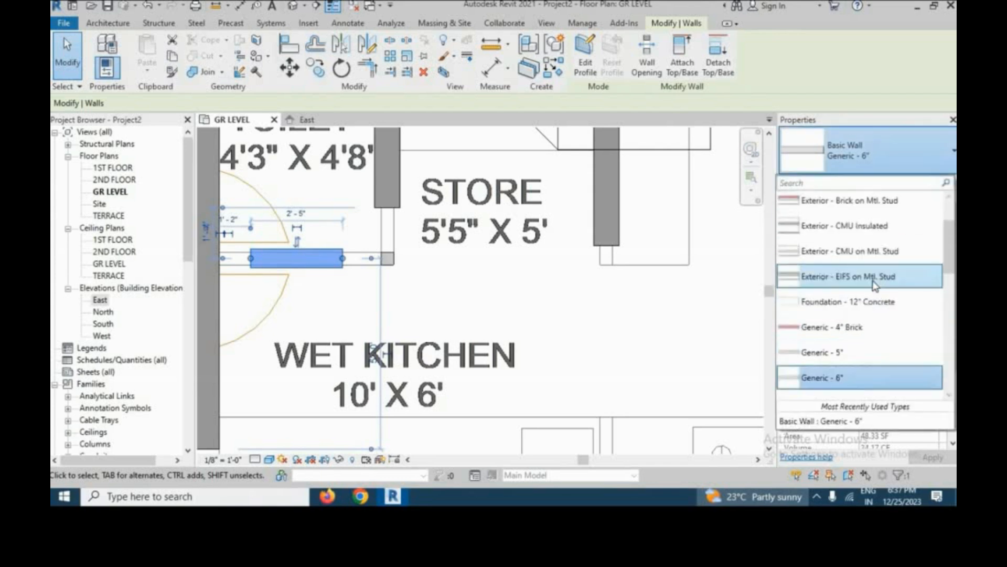
scroll(874, 285, up, 2)
scroll(879, 283, down, 6)
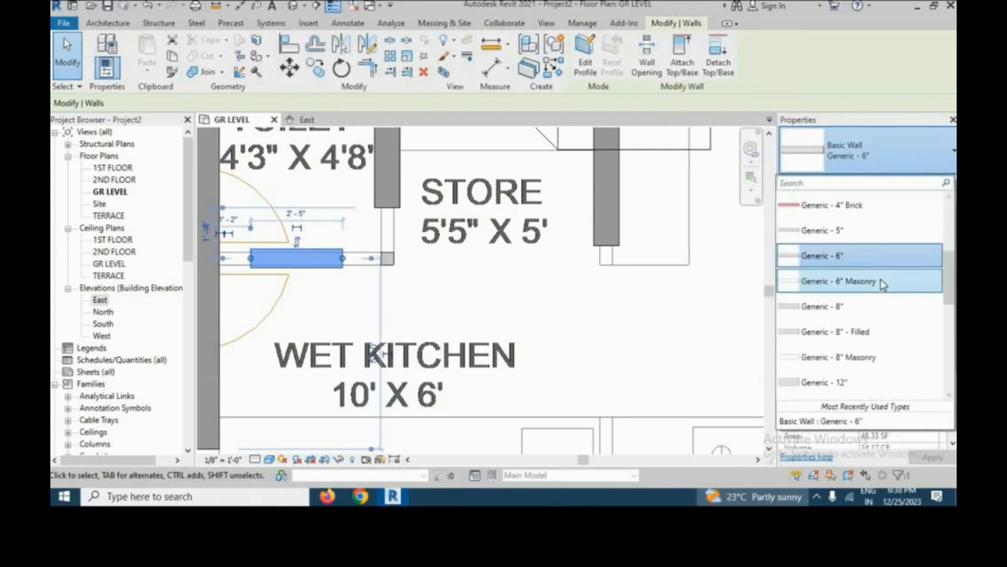
scroll(881, 286, up, 6)
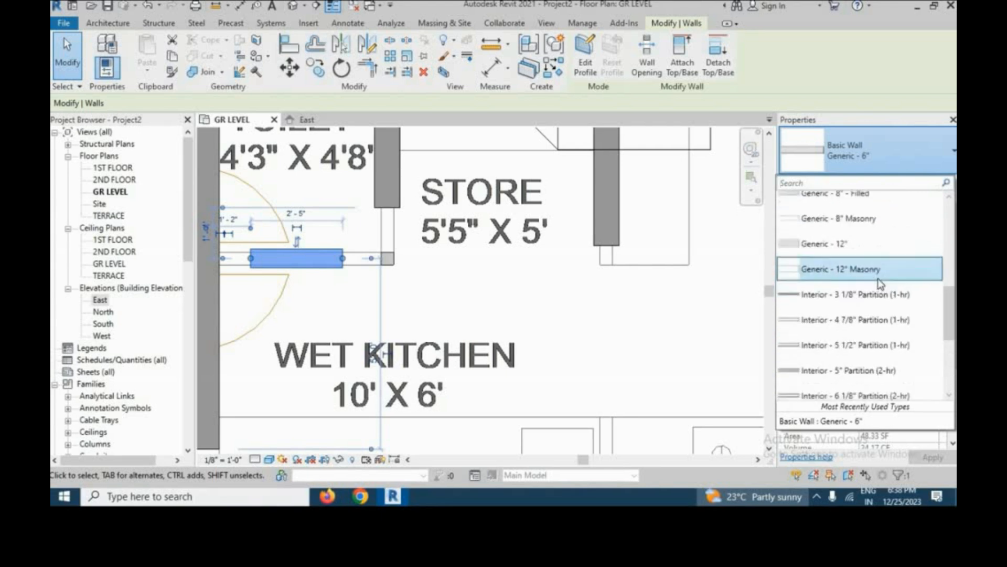
click(931, 157)
click(930, 181)
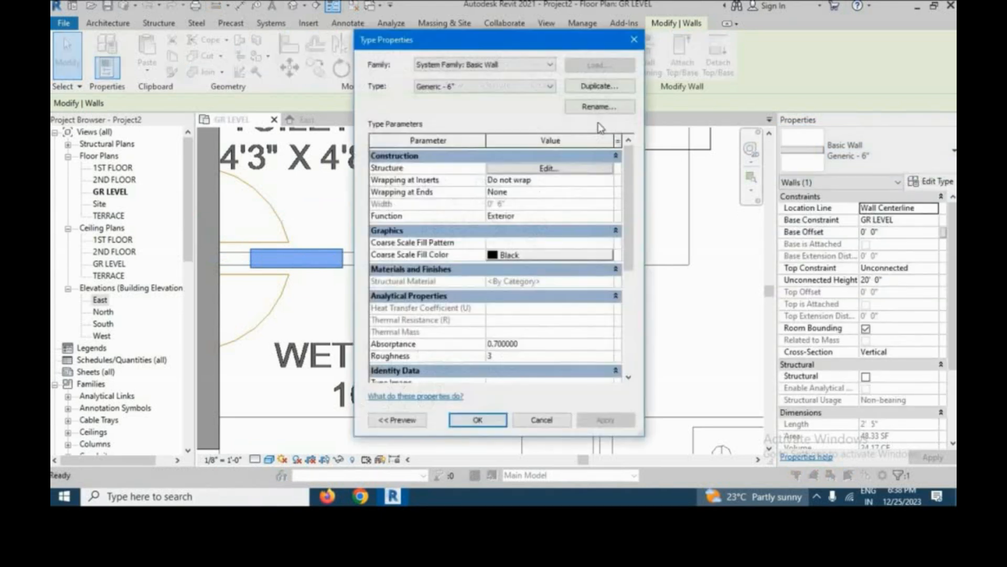
click(599, 85)
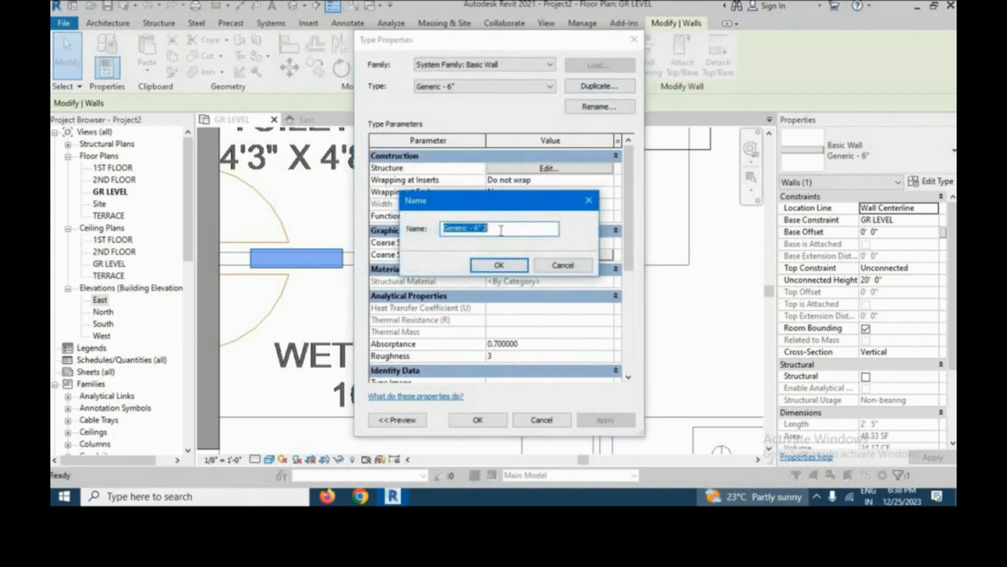
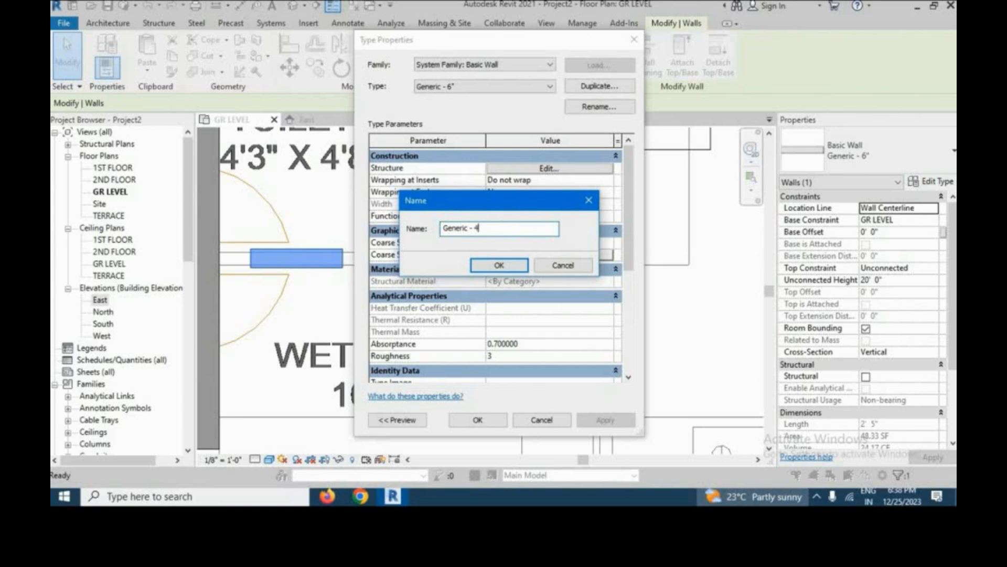
key(Return)
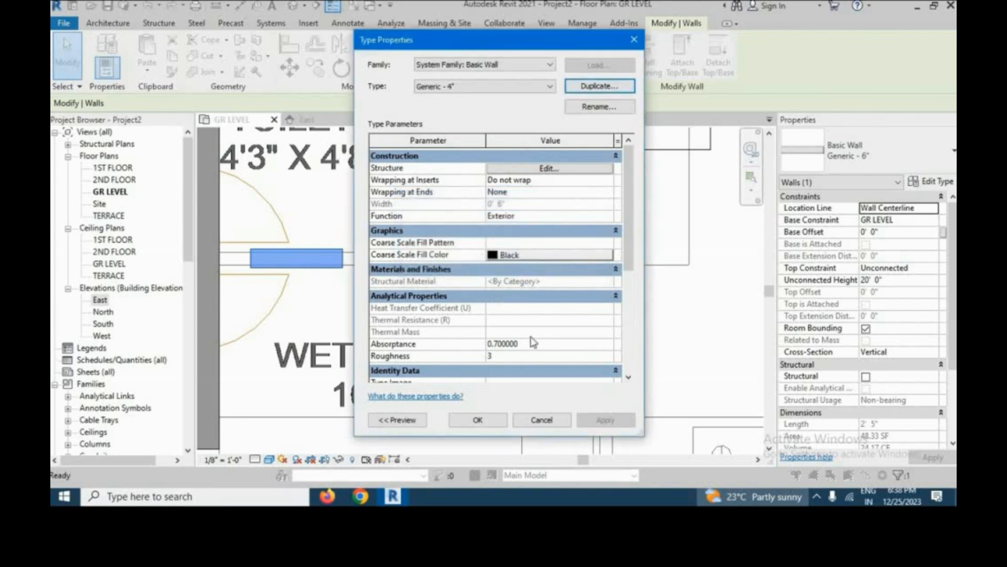
click(482, 420)
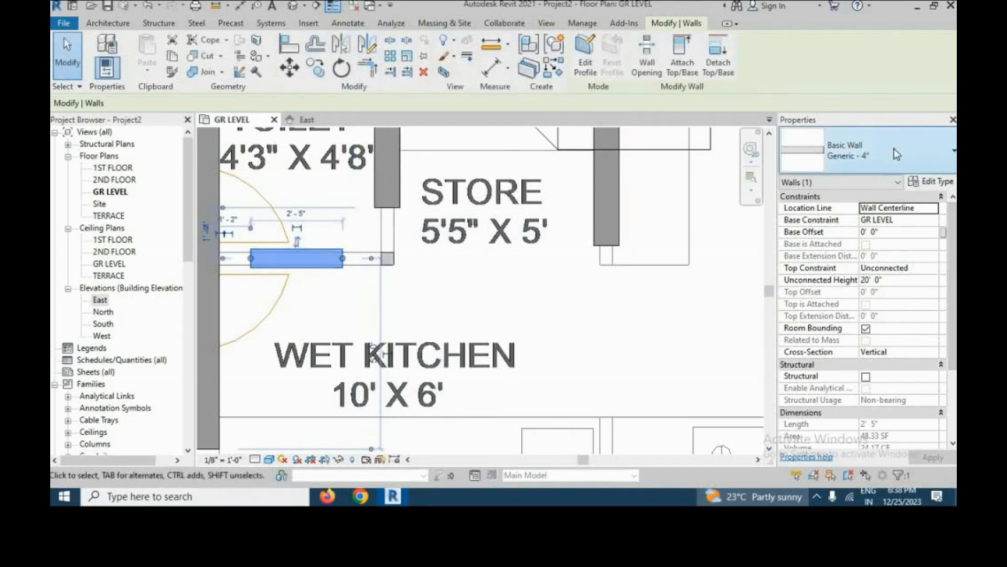
Set the structure layer thickness of the Generic - 4" wall type to 4"
click(877, 165)
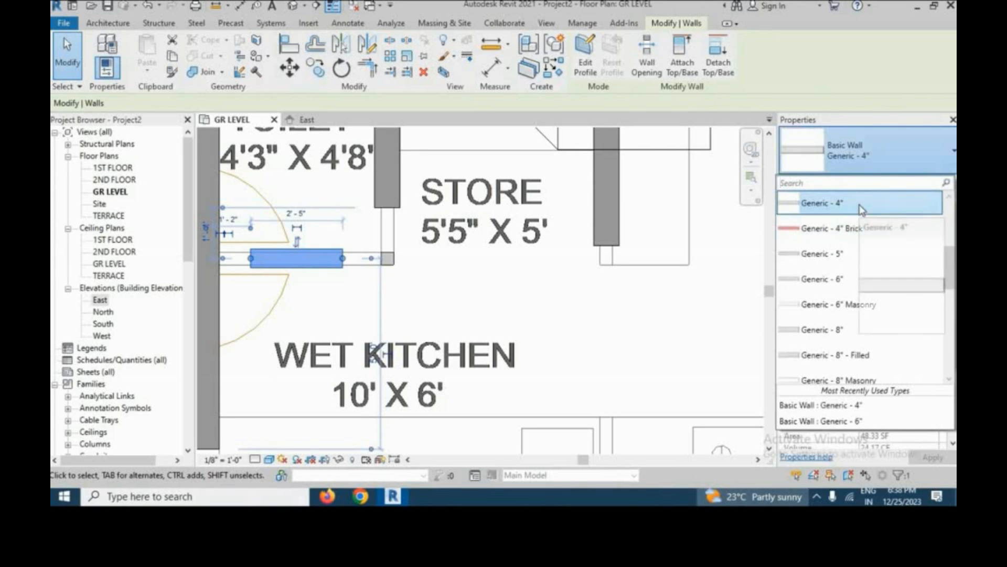
click(880, 168)
click(880, 168)
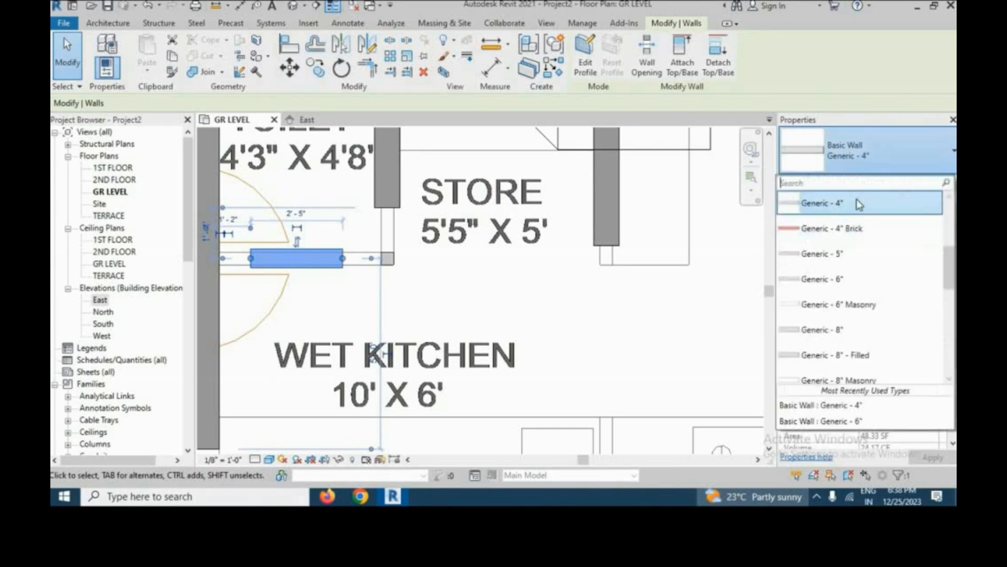
click(856, 209)
click(931, 182)
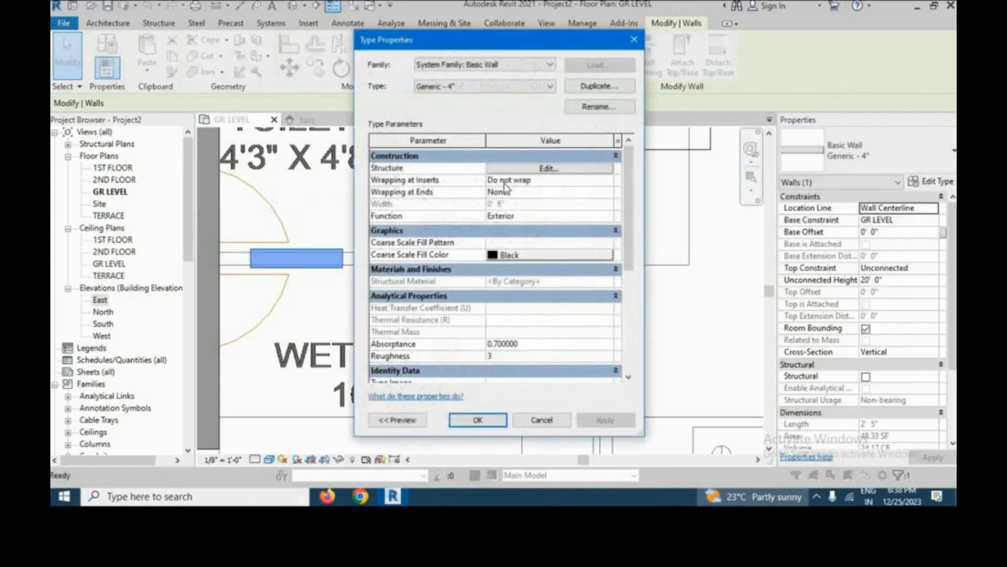
click(559, 171)
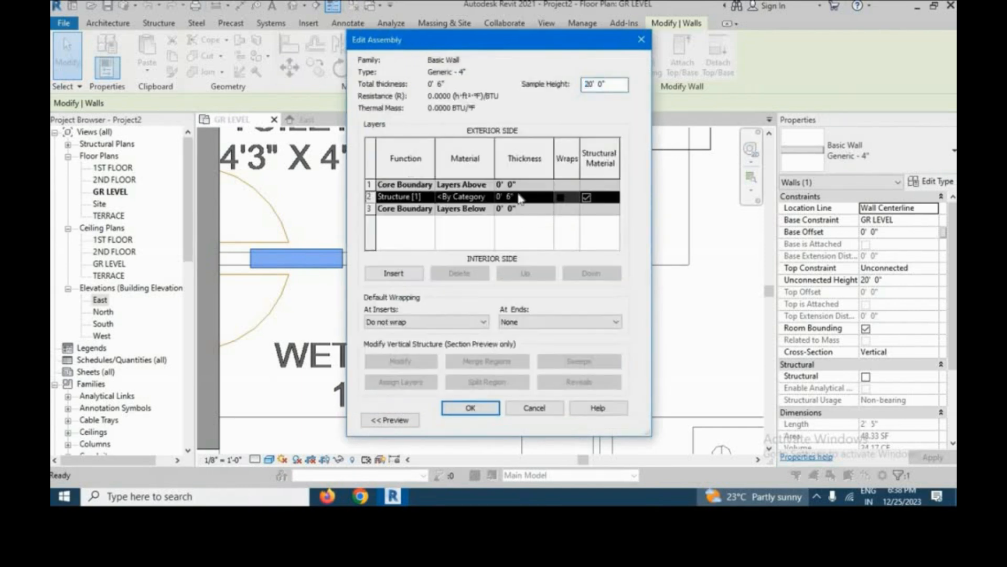
click(519, 197)
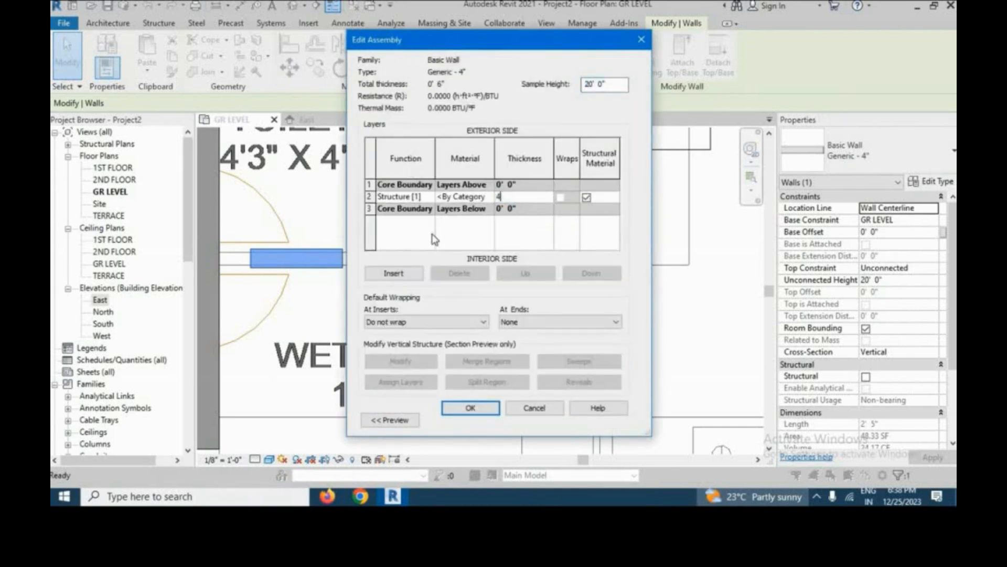
click(472, 408)
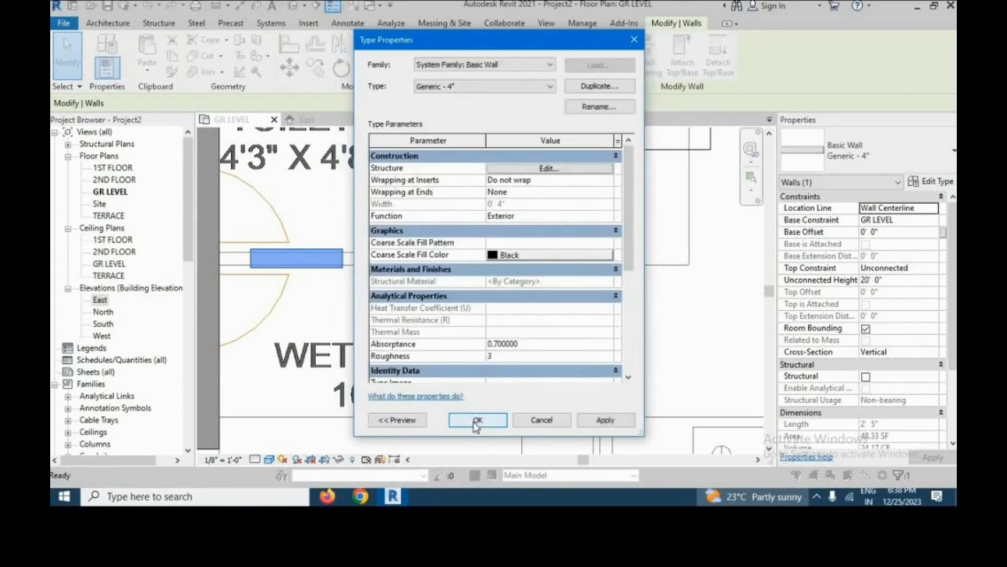
click(475, 422)
Disallow joins at both ends of the wall between the toilet and the wet kitchen
scroll(559, 335, down, 3)
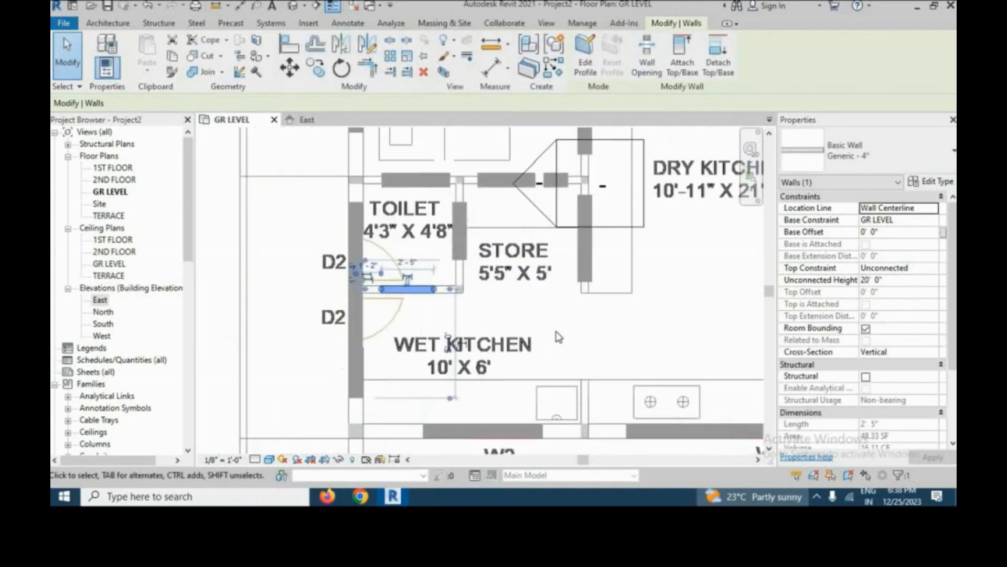
scroll(434, 283, up, 4)
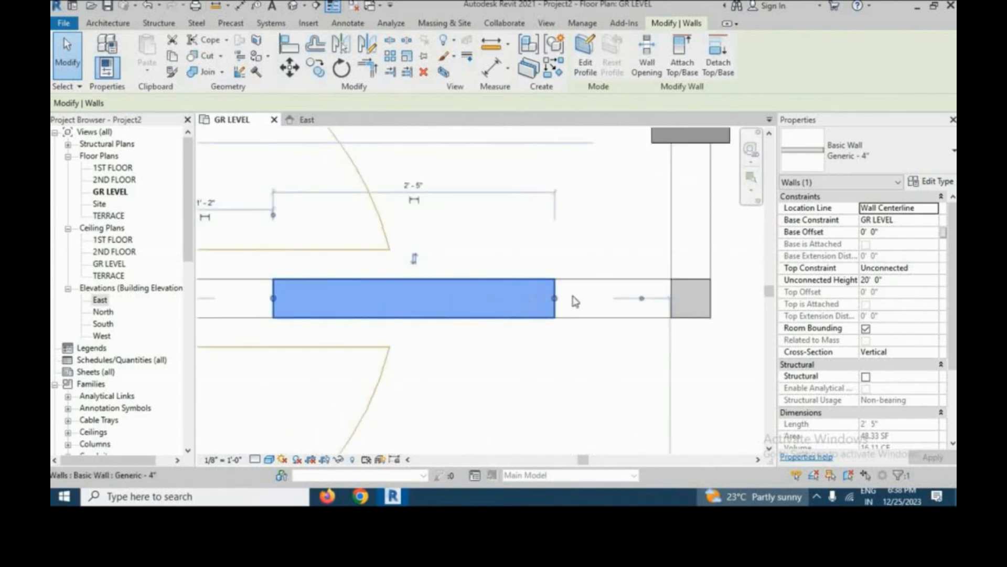
right_click(556, 300)
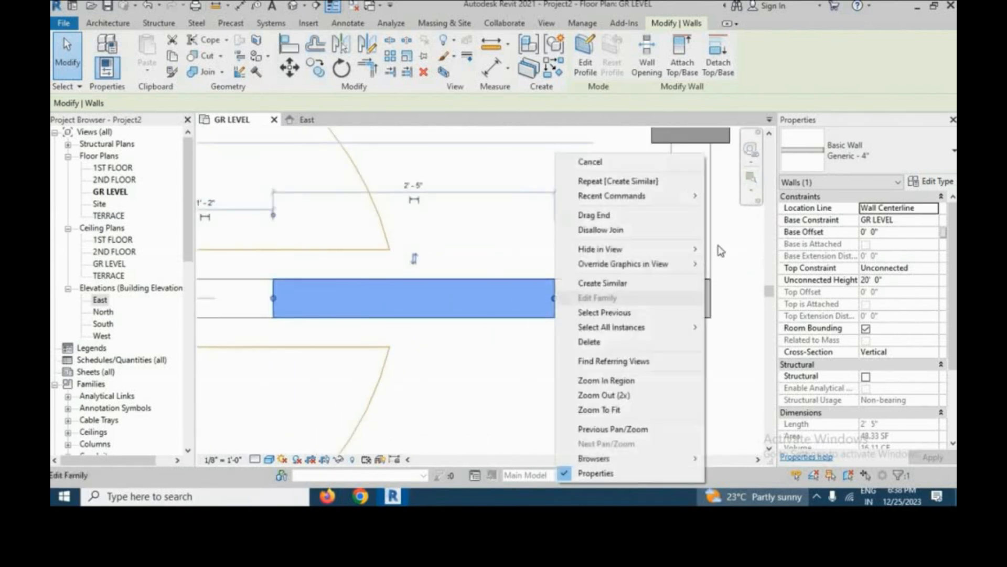
click(643, 231)
right_click(281, 302)
click(369, 228)
scroll(420, 294, down, 4)
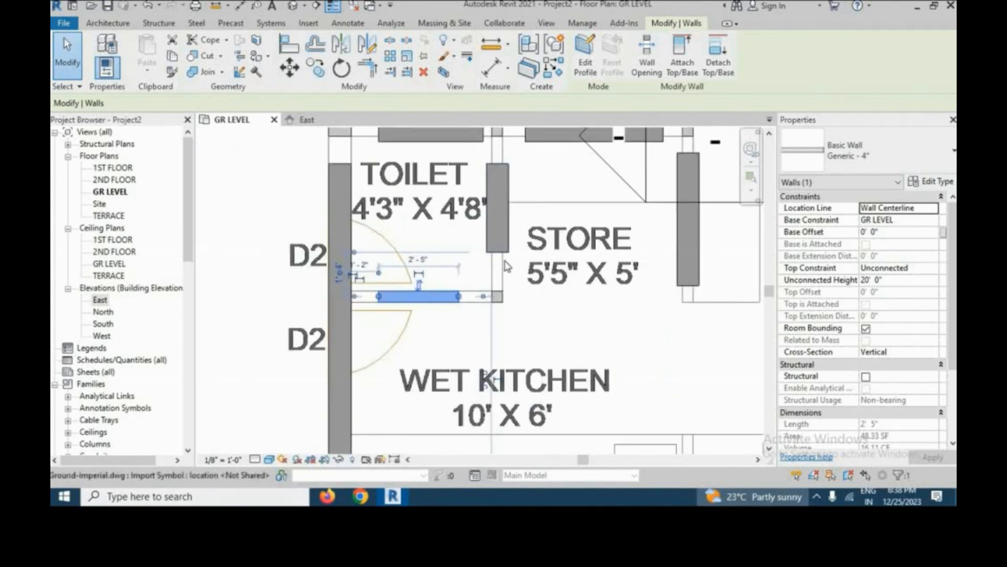
Change the wall between the toilet and the store to the Generic - 4" type
scroll(449, 317, down, 3)
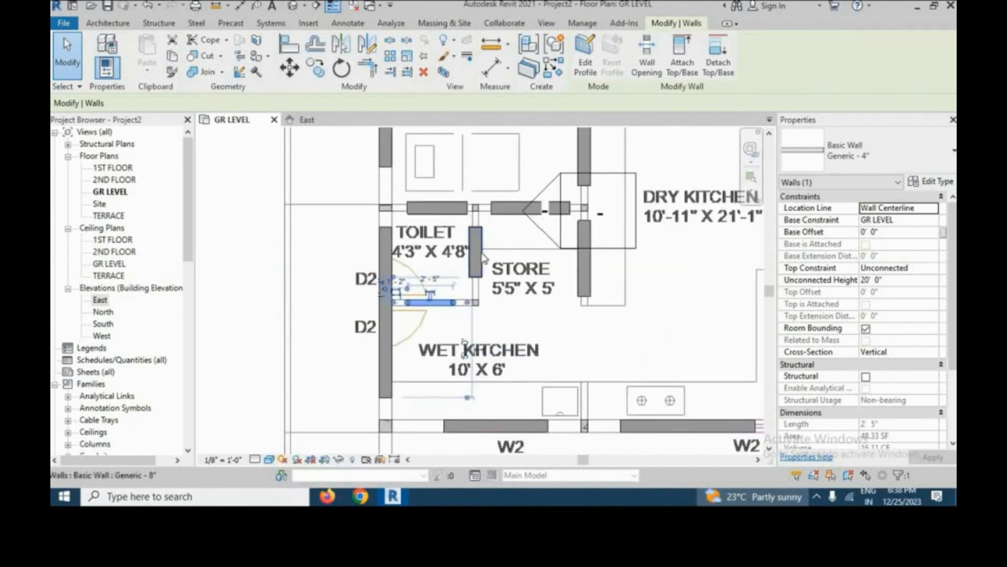
click(475, 250)
click(913, 166)
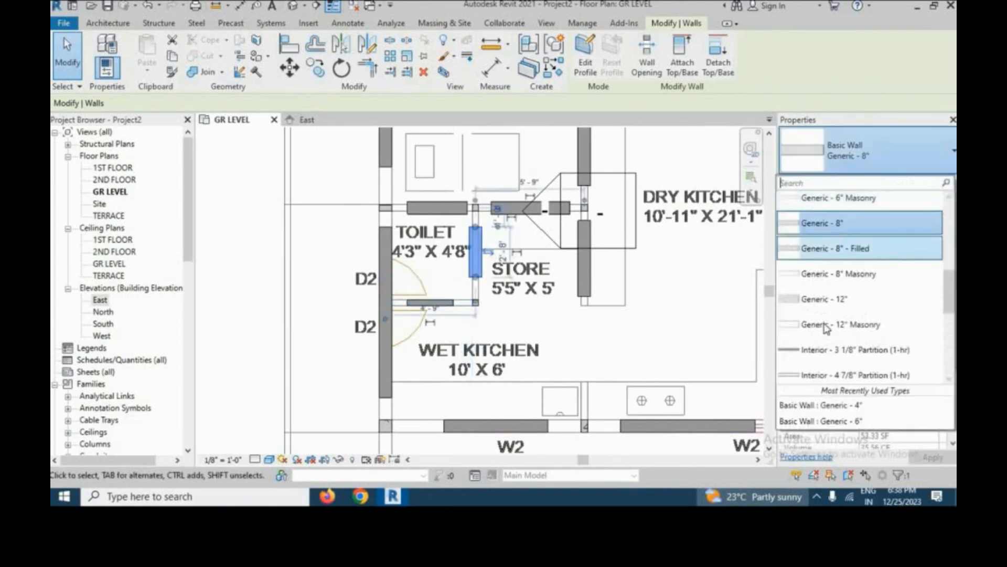
click(840, 257)
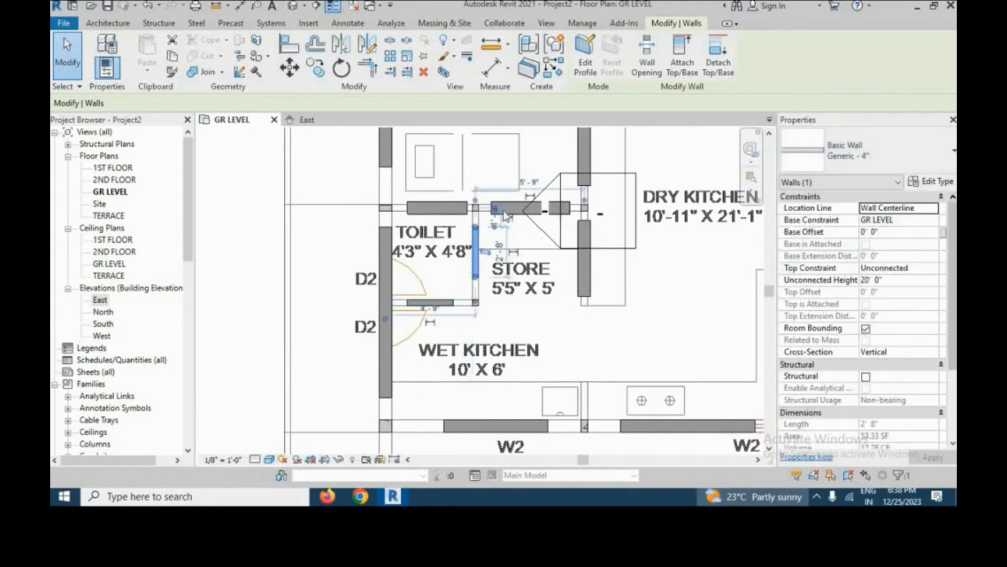
Change the horizontal wall above the toilet to the Generic - 4" type
click(462, 209)
click(865, 152)
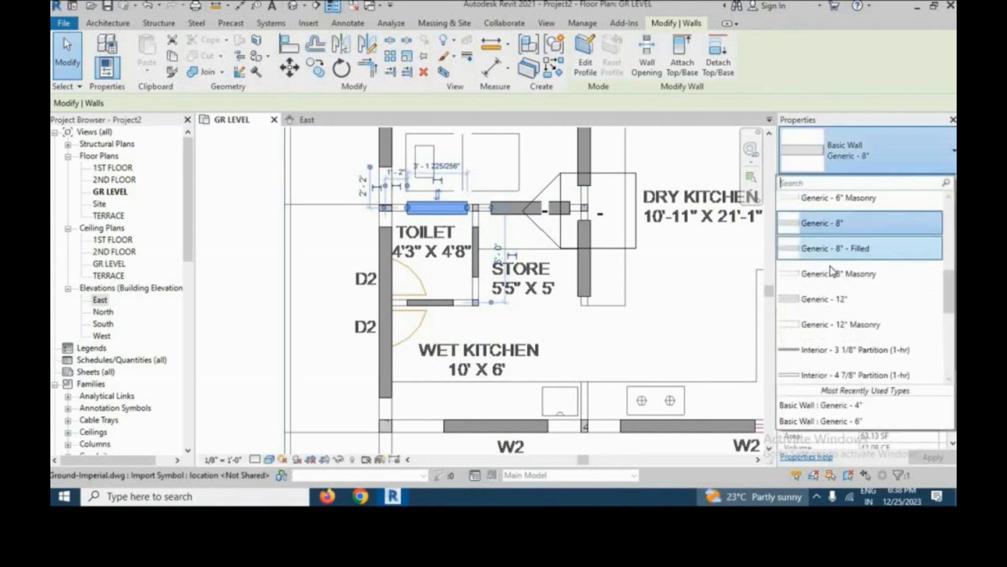
scroll(858, 231, up, 1)
click(818, 225)
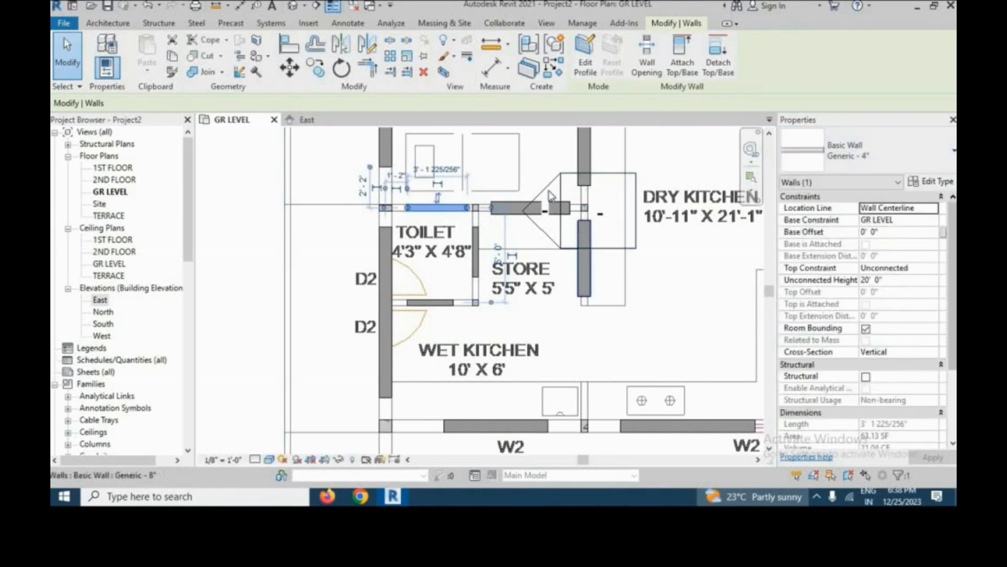
Change the horizontal wall above the store to the Generic - 4" type
scroll(527, 215, up, 3)
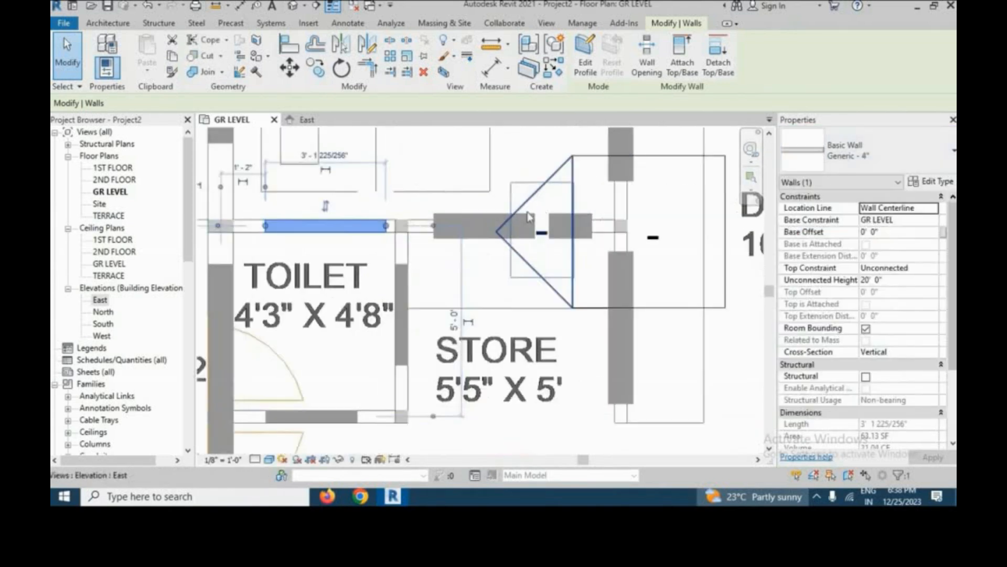
click(910, 167)
scroll(861, 262, up, 2)
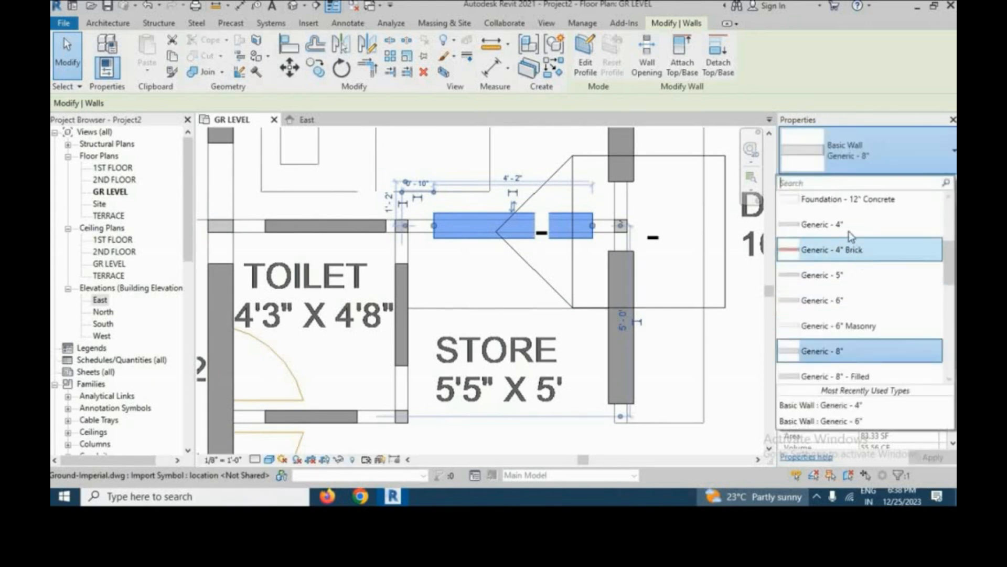
click(850, 231)
Change the wall between the maid room and the dry kitchen to the Generic - 4" type
scroll(634, 225, down, 3)
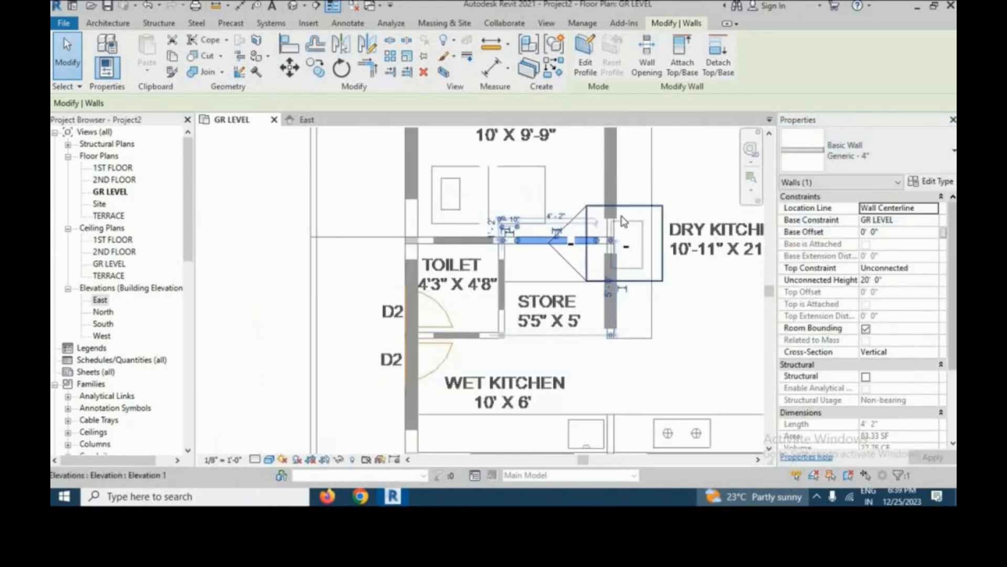
click(611, 207)
click(866, 153)
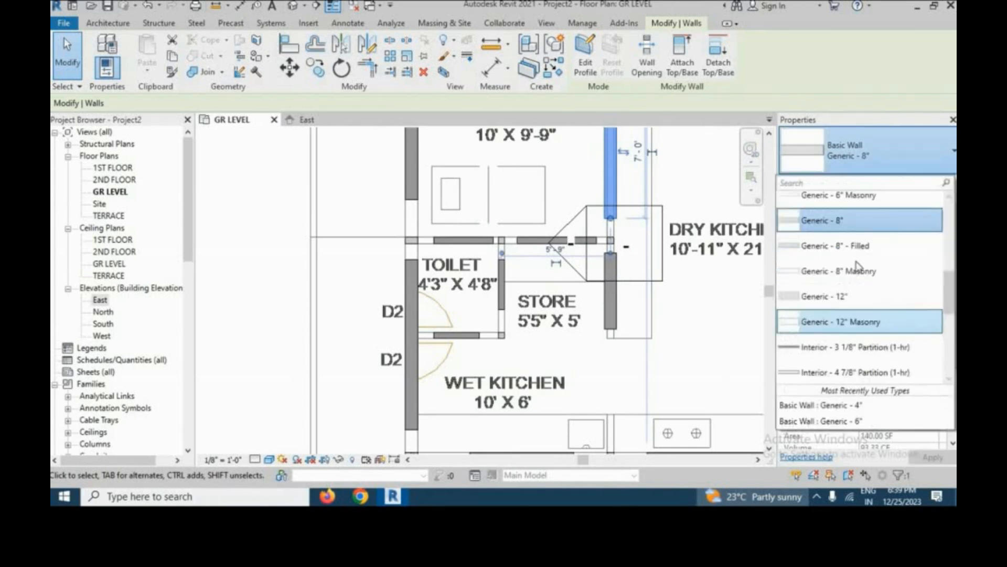
scroll(861, 244, up, 2)
click(852, 229)
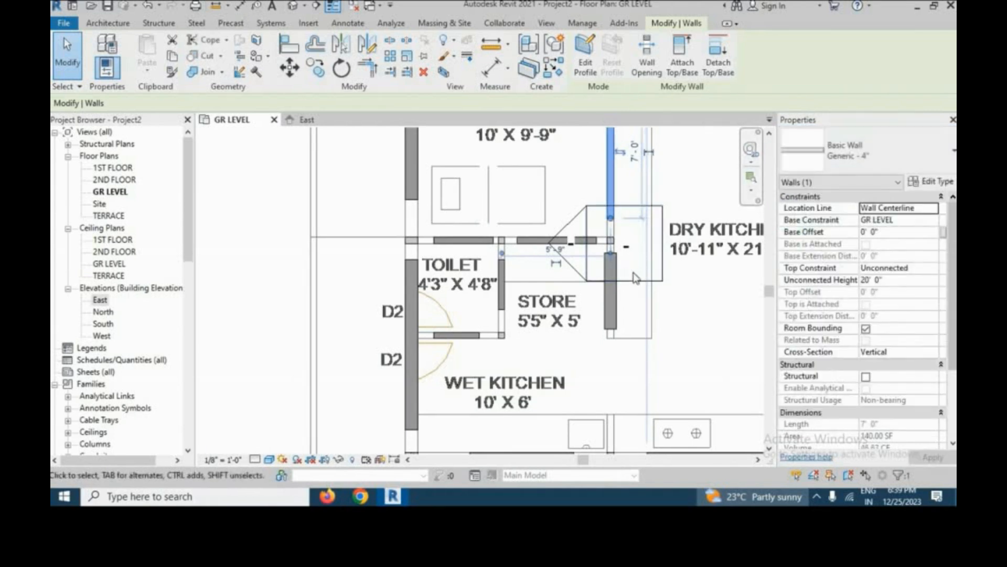
Change the vertical wall between the store and the dry kitchen to the Generic - 4" type
scroll(635, 278, up, 2)
click(587, 314)
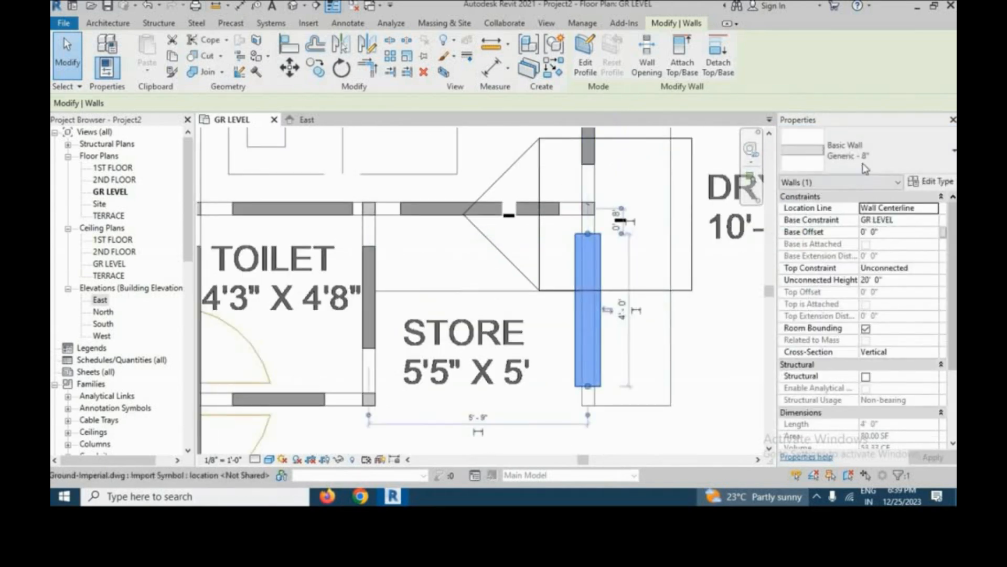
click(866, 152)
scroll(855, 231, up, 3)
scroll(855, 231, up, 1)
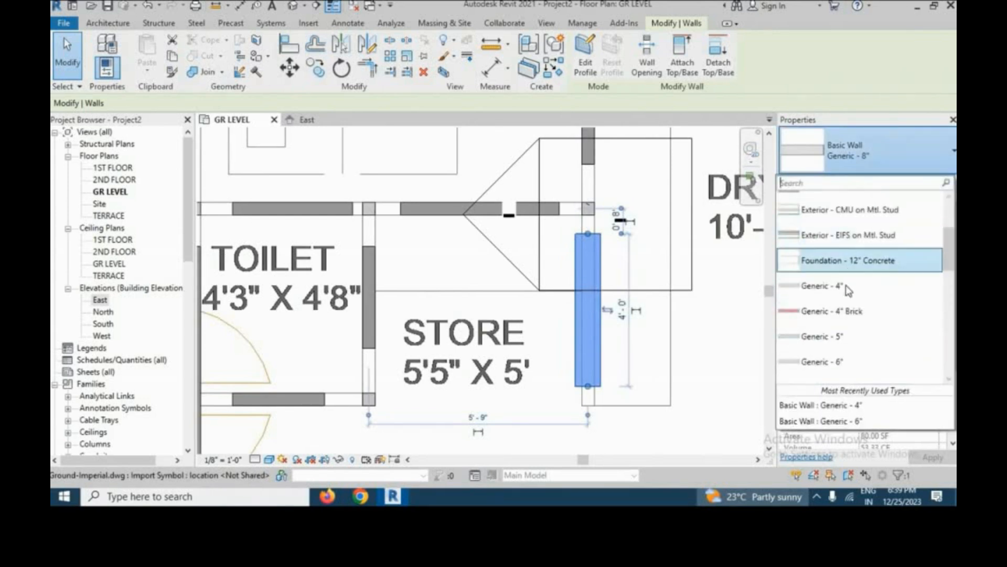
click(853, 307)
Change the wall between the 8' X 6' toilet and the maid room to the Generic - 4" type
scroll(642, 307, down, 5)
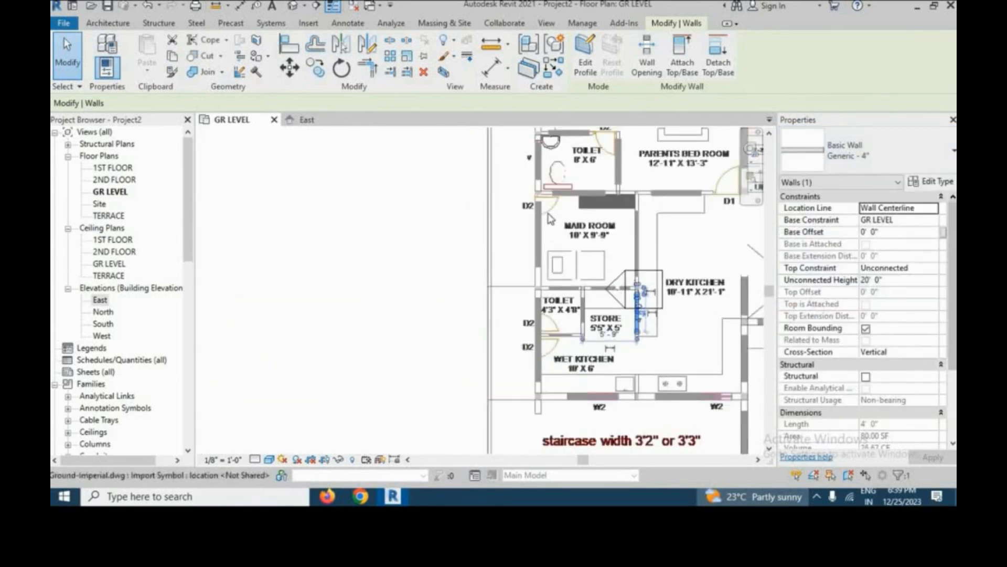
scroll(547, 214, up, 3)
scroll(530, 289, down, 2)
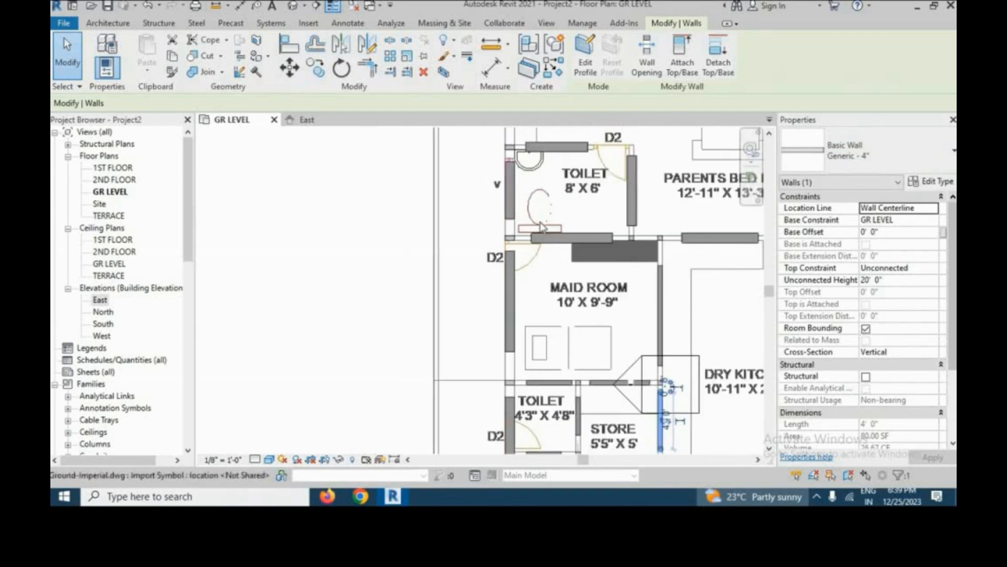
scroll(604, 235, up, 3)
click(629, 243)
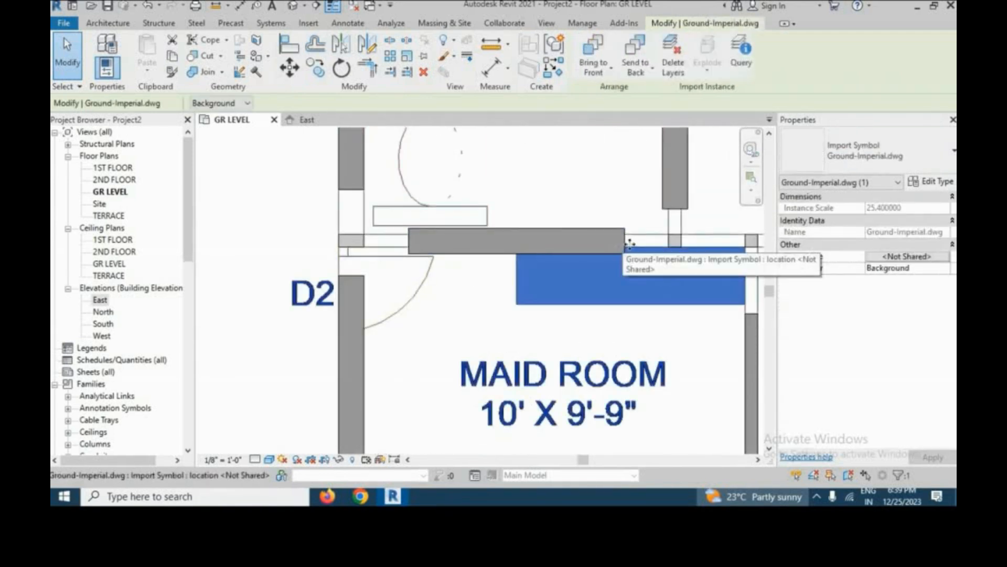
click(624, 237)
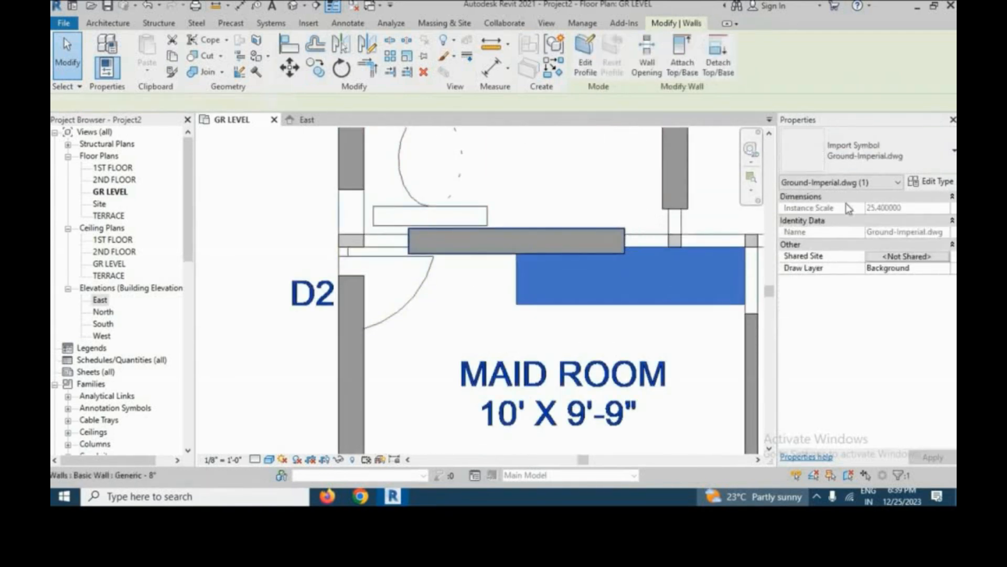
click(901, 165)
scroll(844, 237, up, 2)
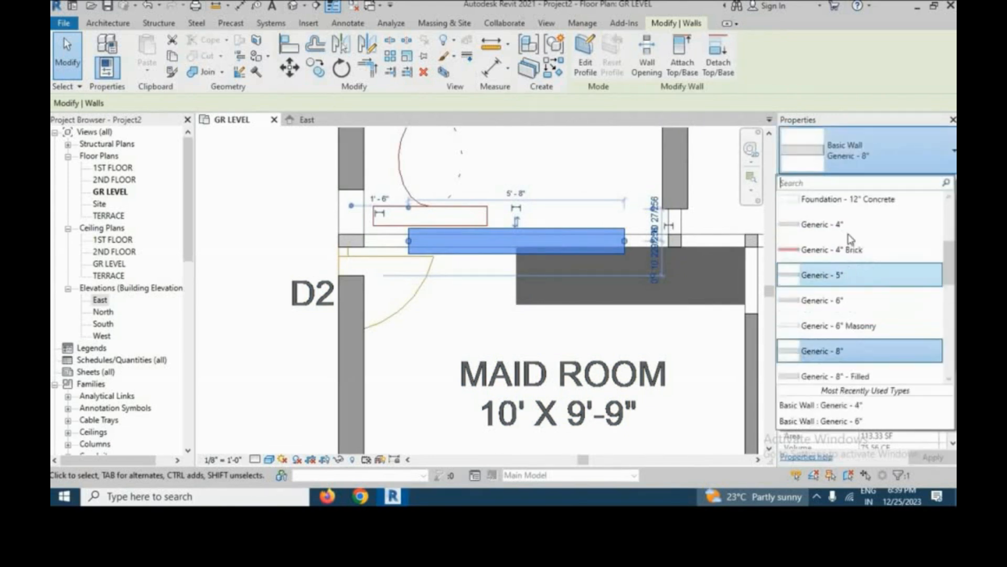
click(845, 236)
Change the wall between the 8' X 6' toilet and the parents bed room to the Generic - 4" type
scroll(553, 286, down, 4)
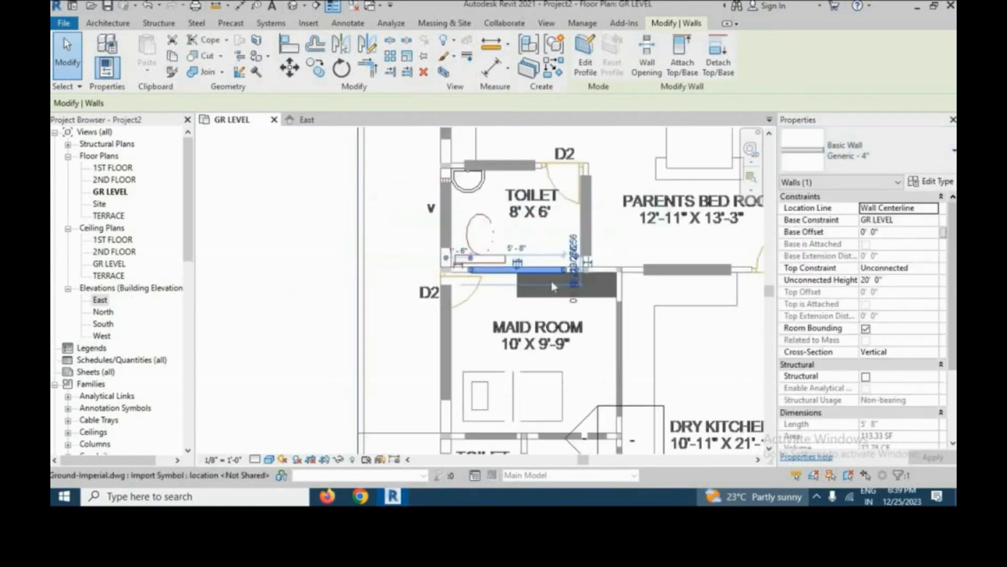
scroll(599, 234, up, 3)
click(586, 226)
click(870, 160)
scroll(840, 336, up, 3)
click(860, 229)
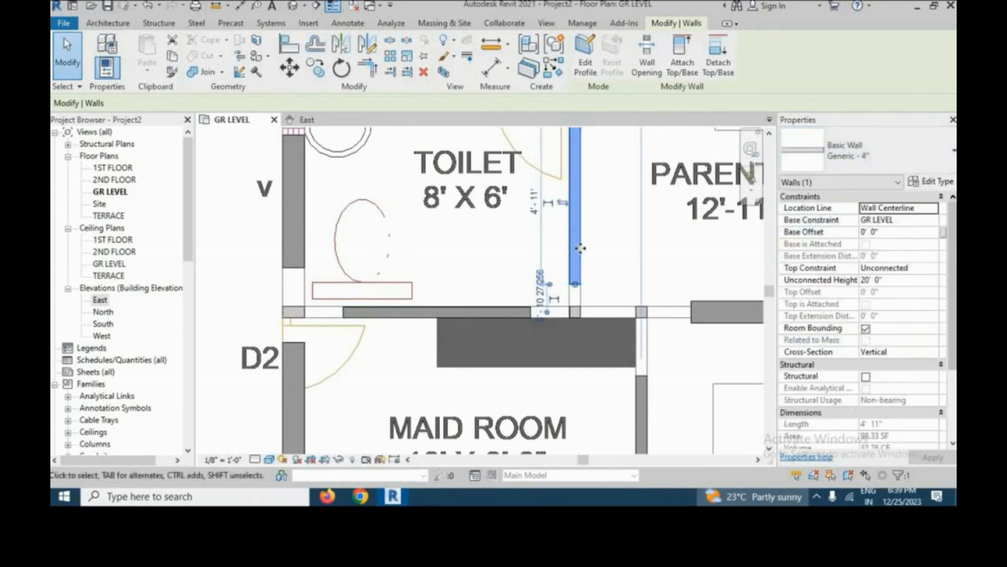
Change the wall between the dress and the 8' X 6' toilet to the Generic - 4" type
scroll(580, 248, down, 4)
scroll(525, 159, up, 4)
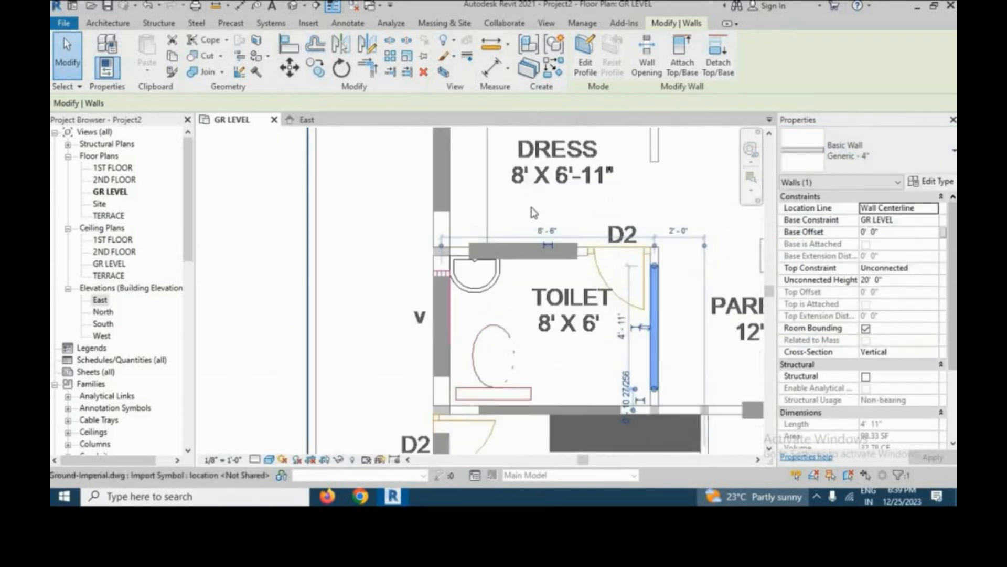
click(512, 284)
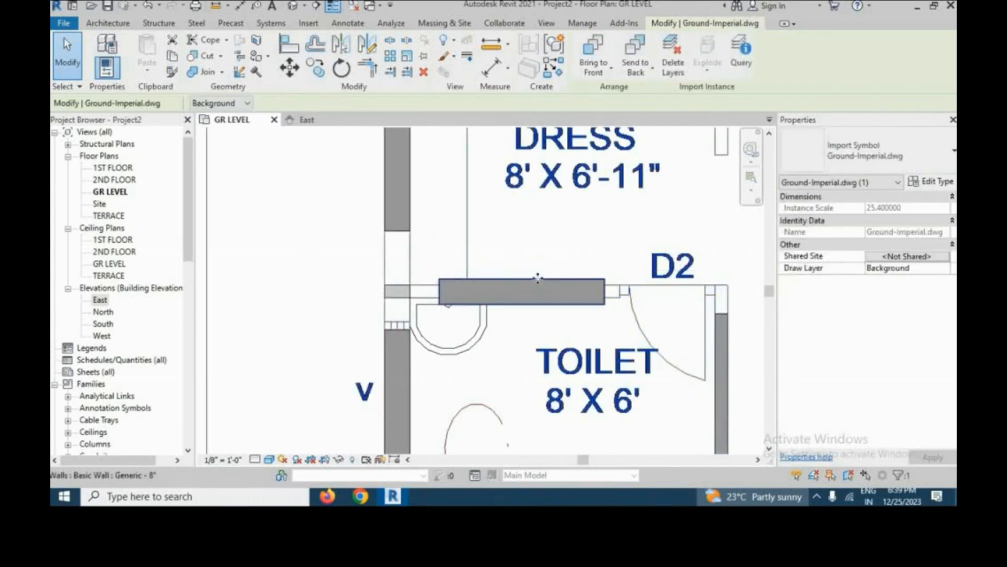
click(537, 278)
click(892, 152)
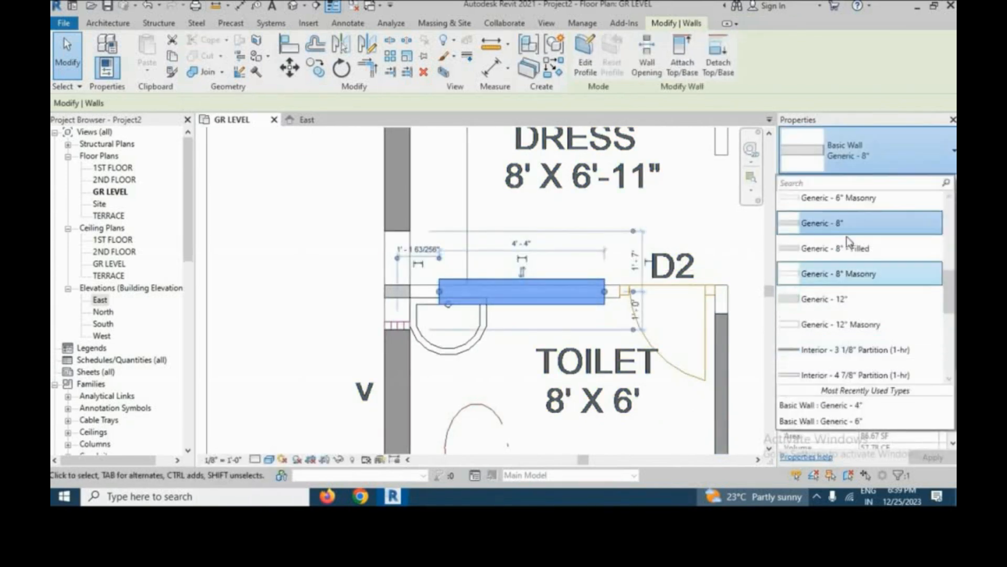
scroll(848, 242, up, 2)
click(848, 224)
Change the wall between the parents bed room and the dry kitchen to the Generic - 4" type
scroll(367, 307, down, 5)
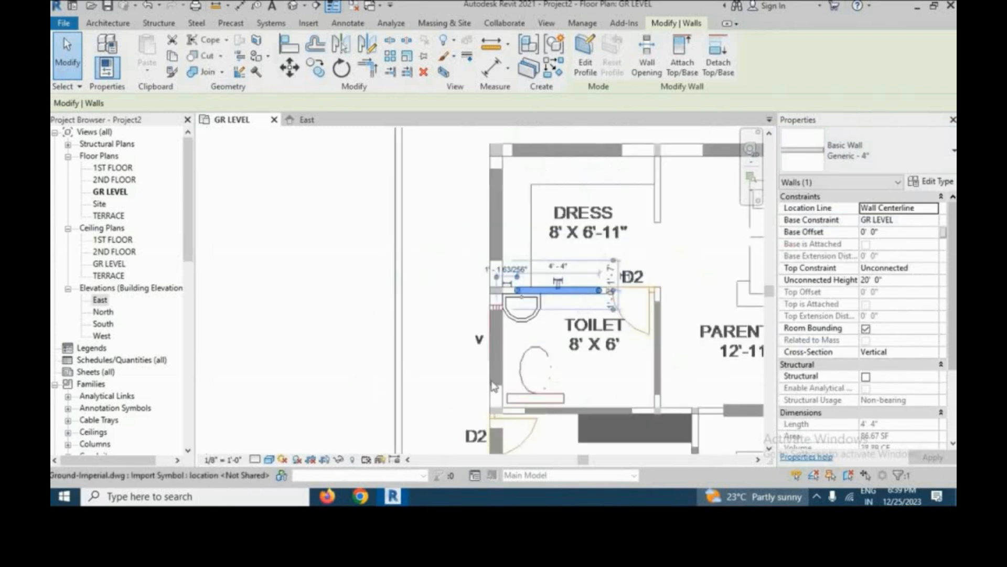
scroll(370, 305, down, 1)
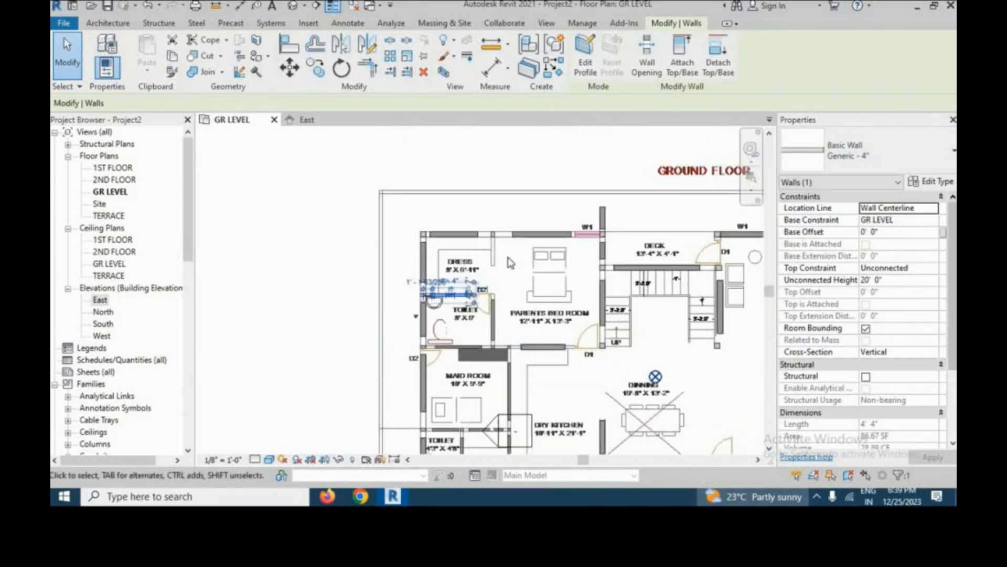
scroll(510, 259, down, 5)
scroll(682, 401, up, 5)
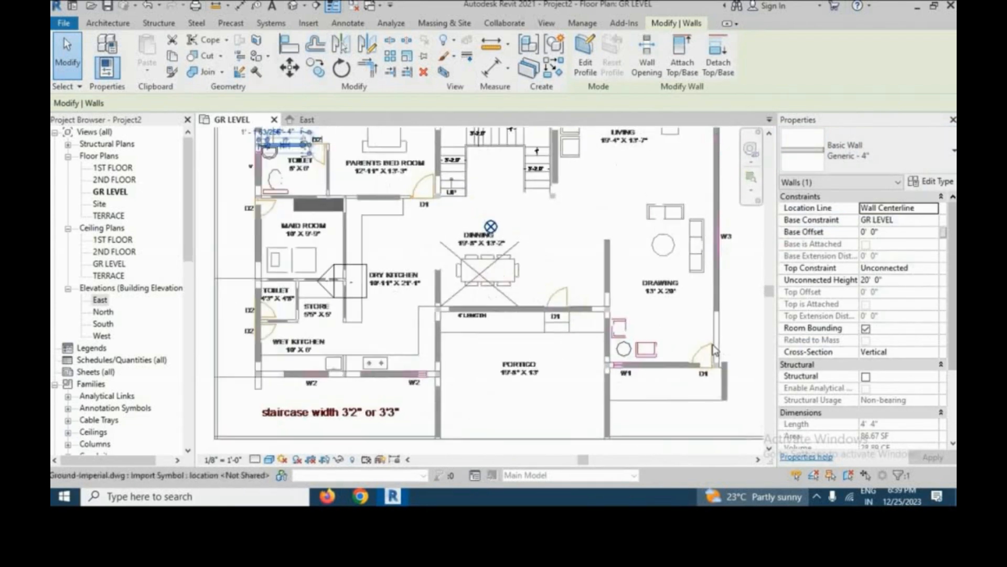
scroll(602, 315, down, 5)
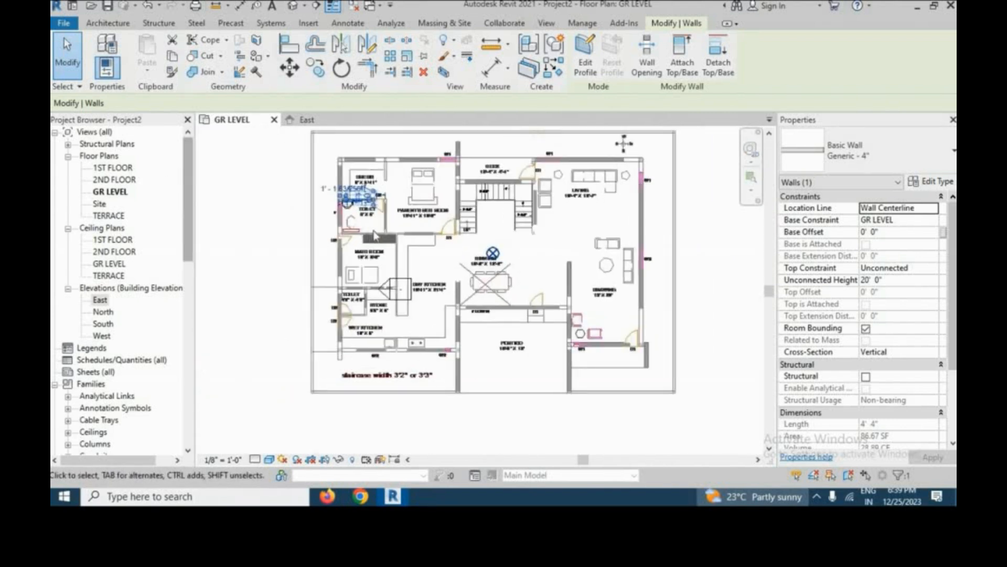
scroll(388, 207, up, 5)
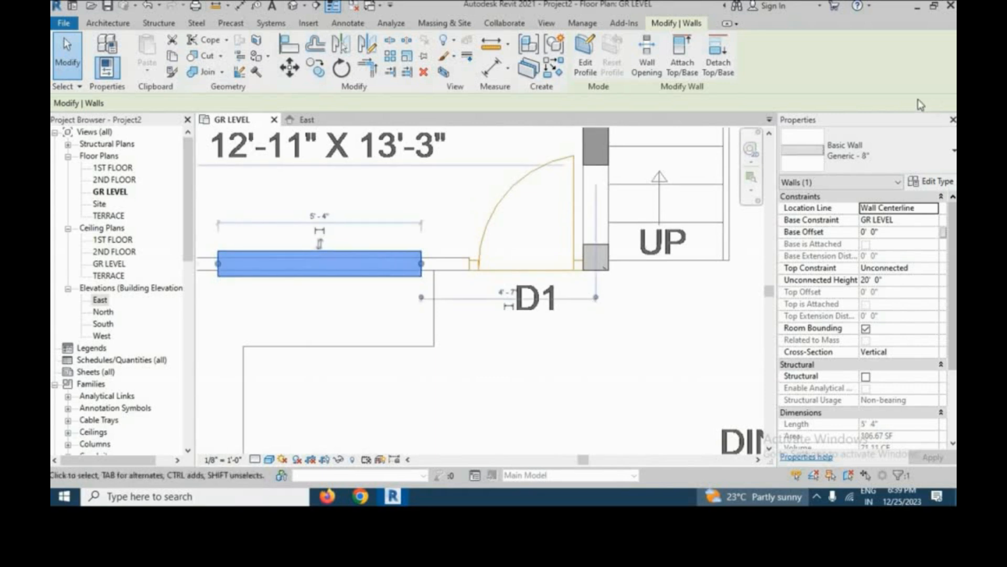
click(866, 152)
scroll(851, 215, up, 2)
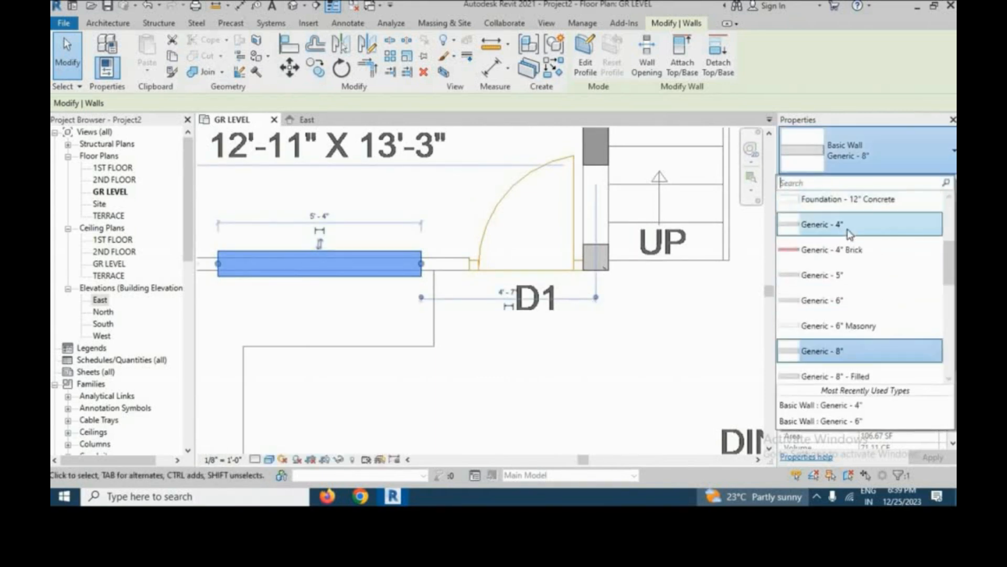
click(839, 225)
Disallow joins at both ends of the maid room's outer wall
scroll(526, 267, down, 4)
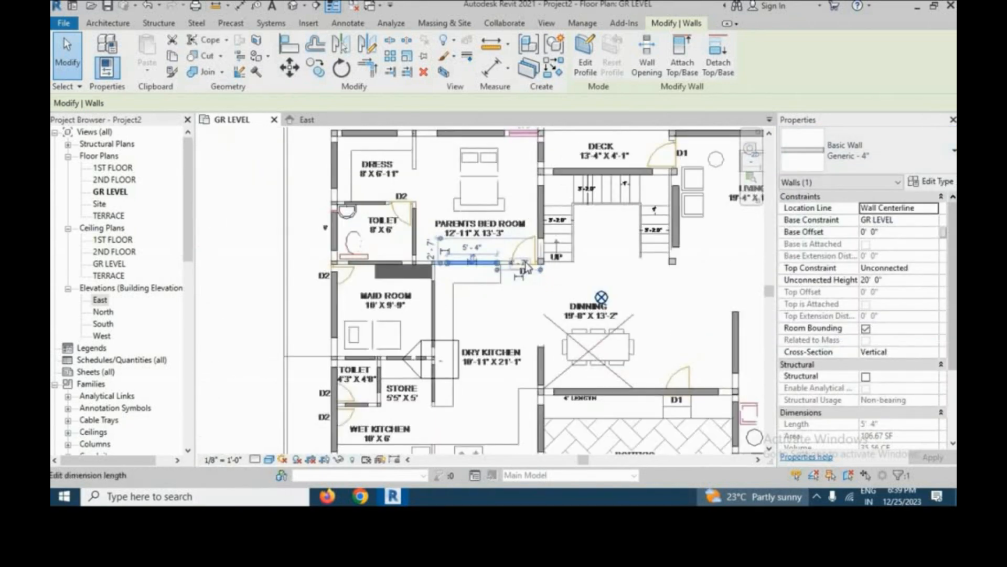
scroll(301, 290, up, 5)
click(335, 281)
right_click(403, 245)
click(510, 234)
scroll(405, 285, down, 3)
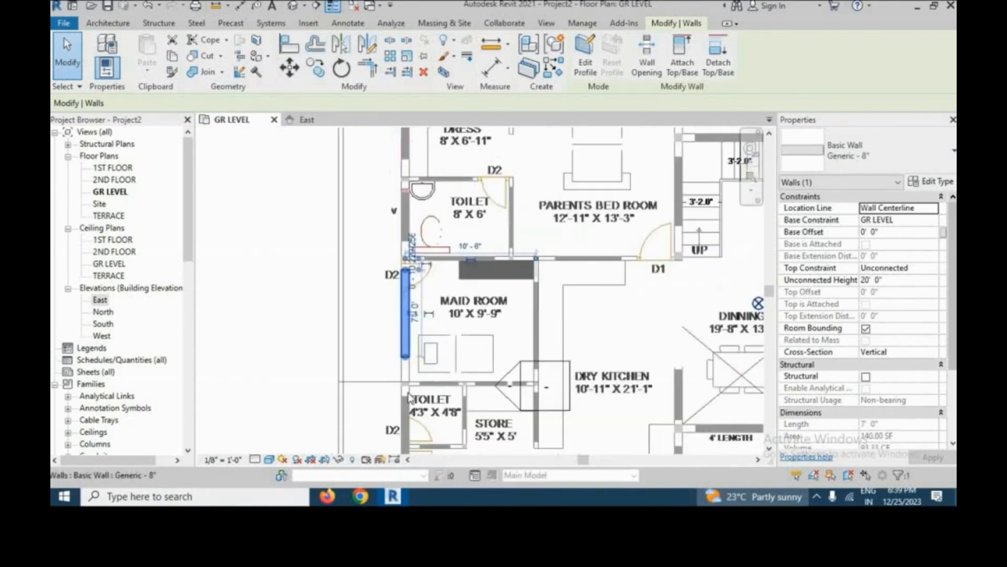
right_click(420, 357)
click(452, 101)
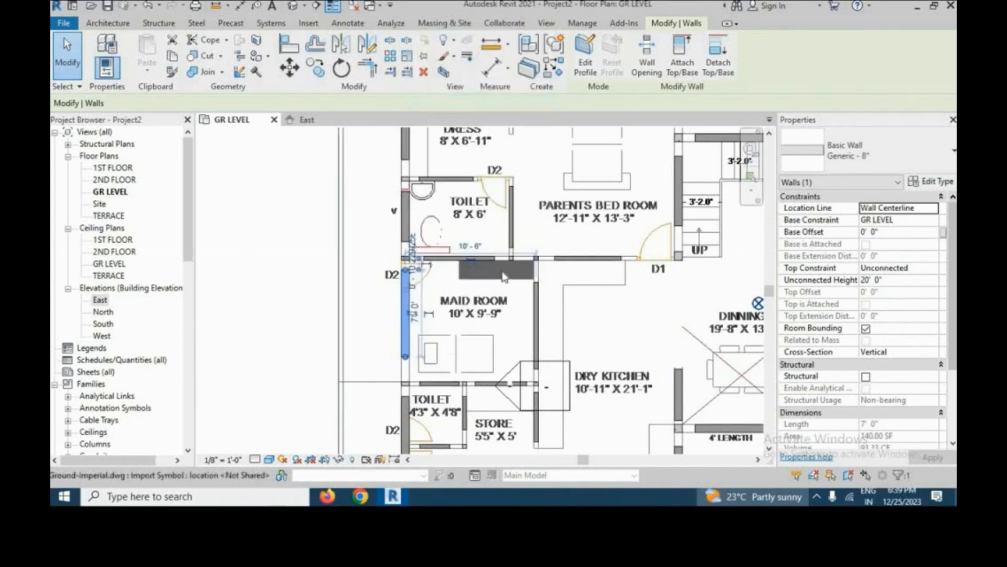
Disallow joins at both ends of the wall between the 8' X 6' toilet and the maid room
scroll(480, 249, up, 3)
click(499, 270)
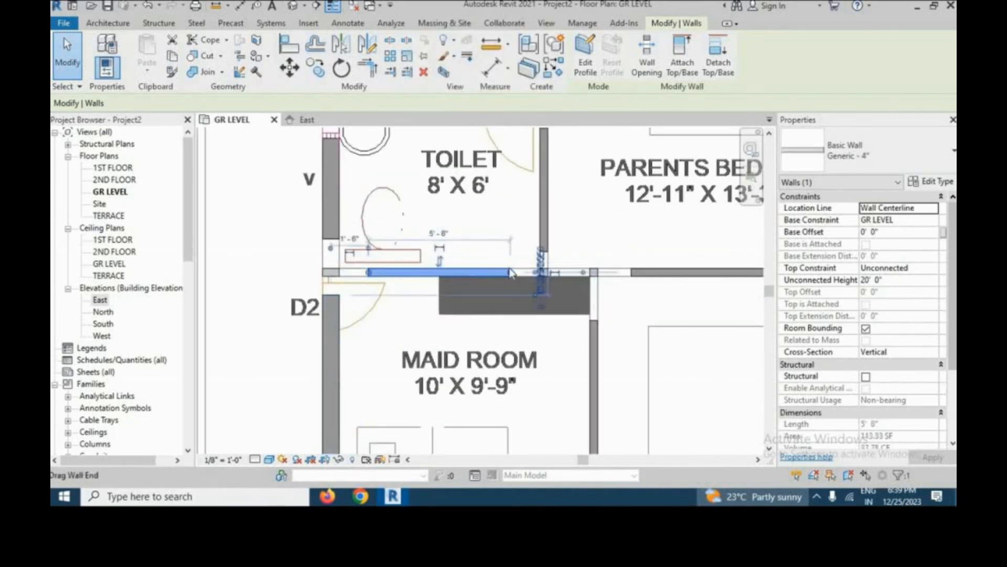
right_click(511, 273)
click(546, 229)
right_click(370, 274)
click(448, 231)
Disallow joins at both ends of the wall between the 8' X 6' toilet and the parents bed room
scroll(560, 247, down, 3)
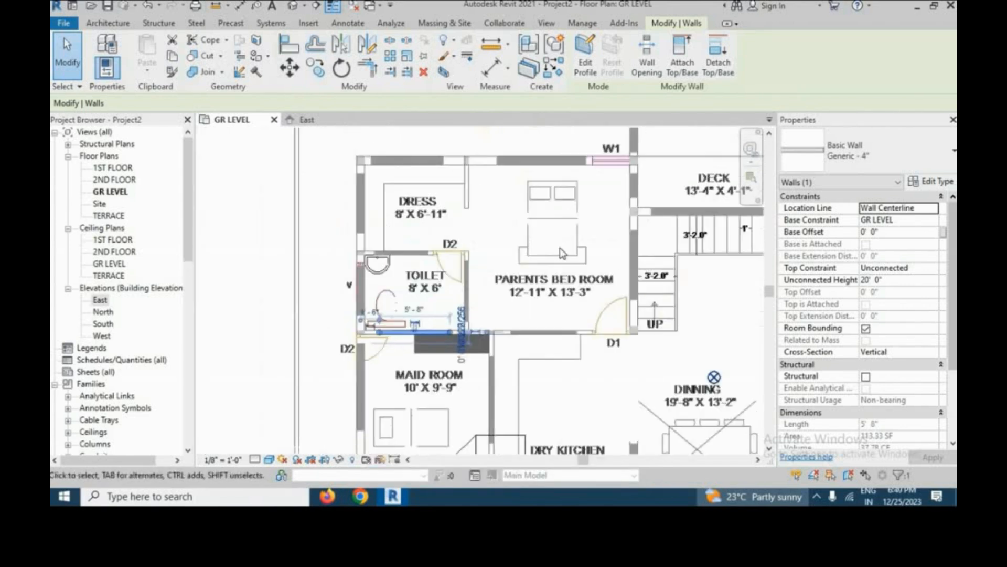
scroll(409, 315, up, 4)
click(400, 313)
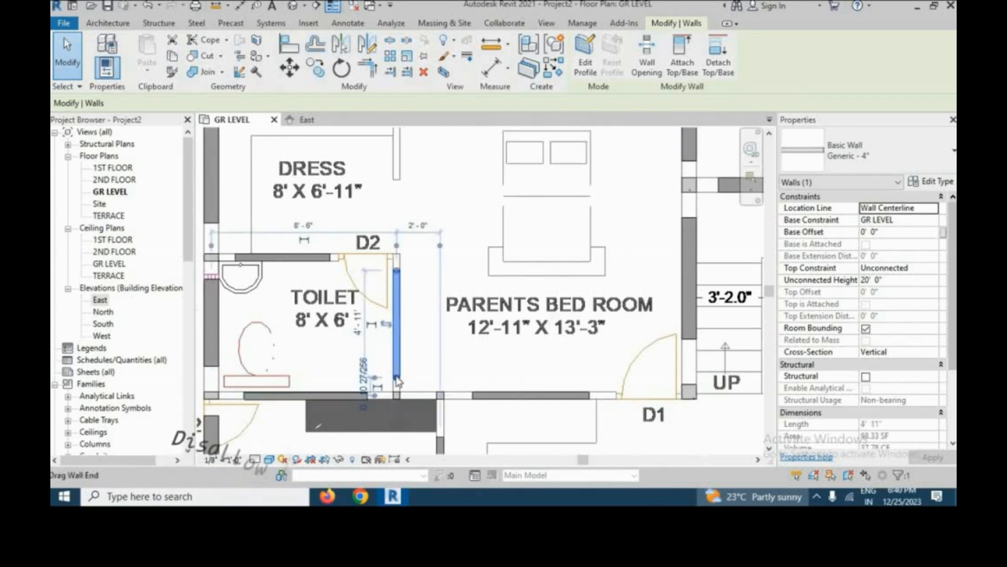
right_click(397, 377)
click(475, 124)
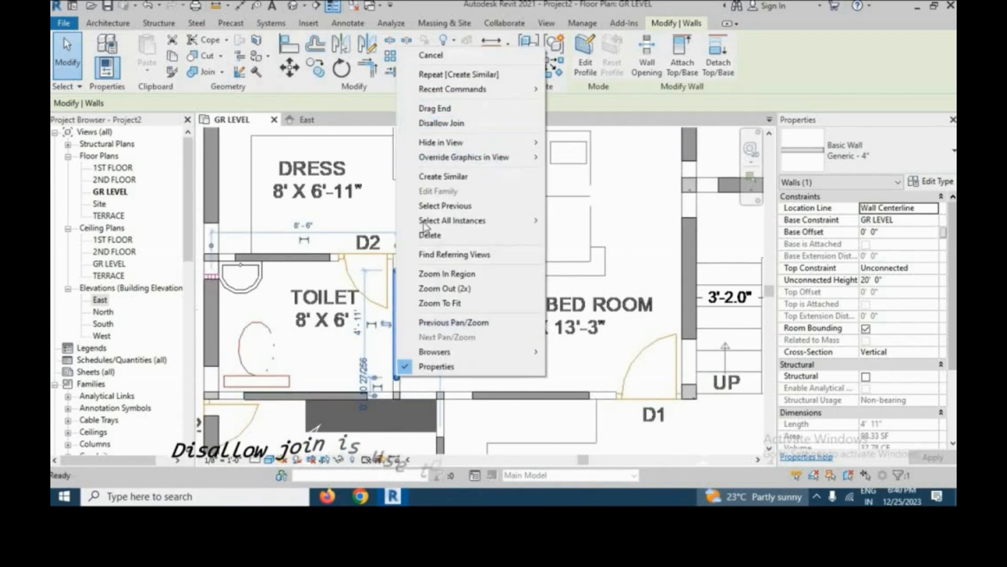
right_click(399, 278)
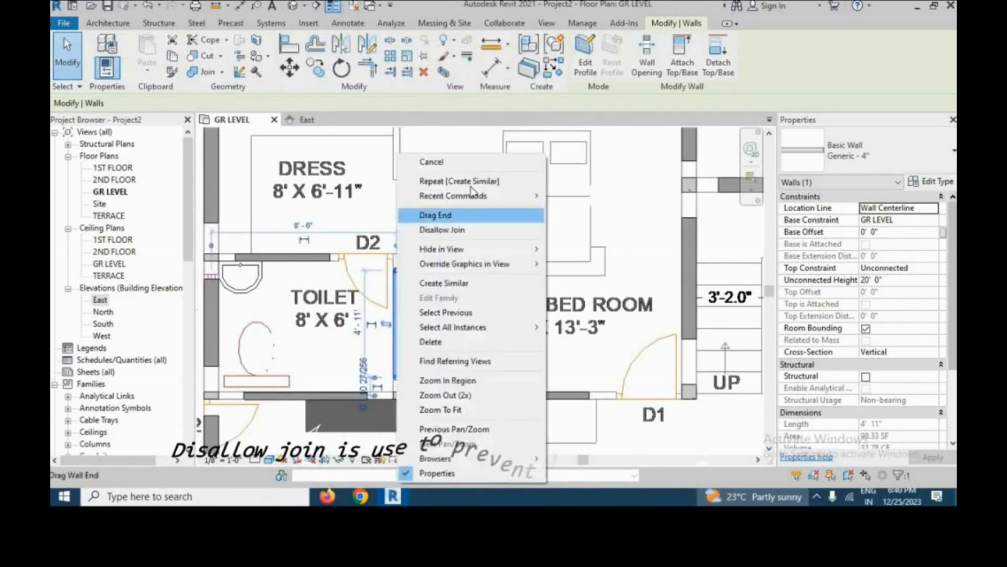
click(451, 230)
Disallow joins at both ends of the wall between the dress and the 8' X 6' toilet
click(259, 257)
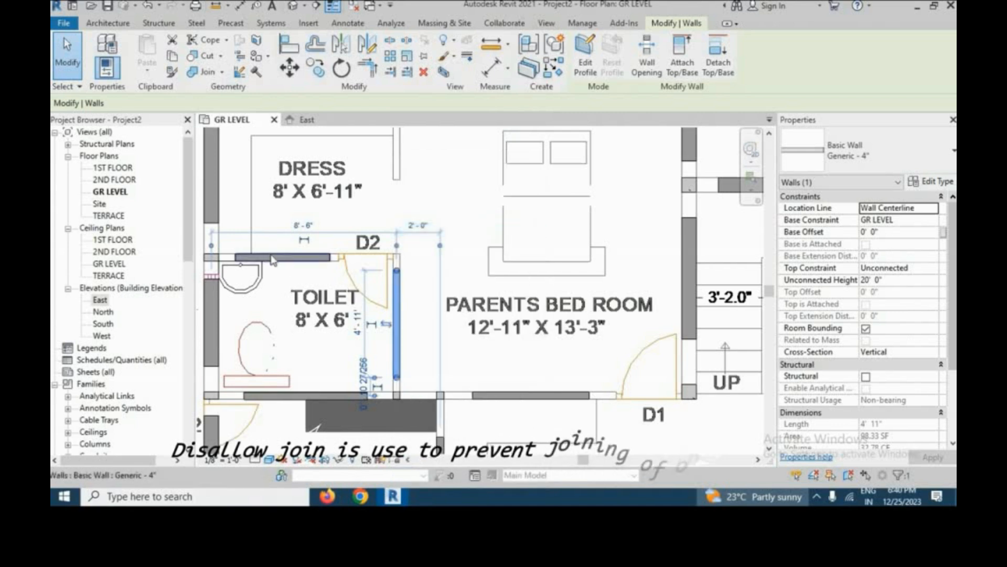
right_click(330, 257)
click(387, 230)
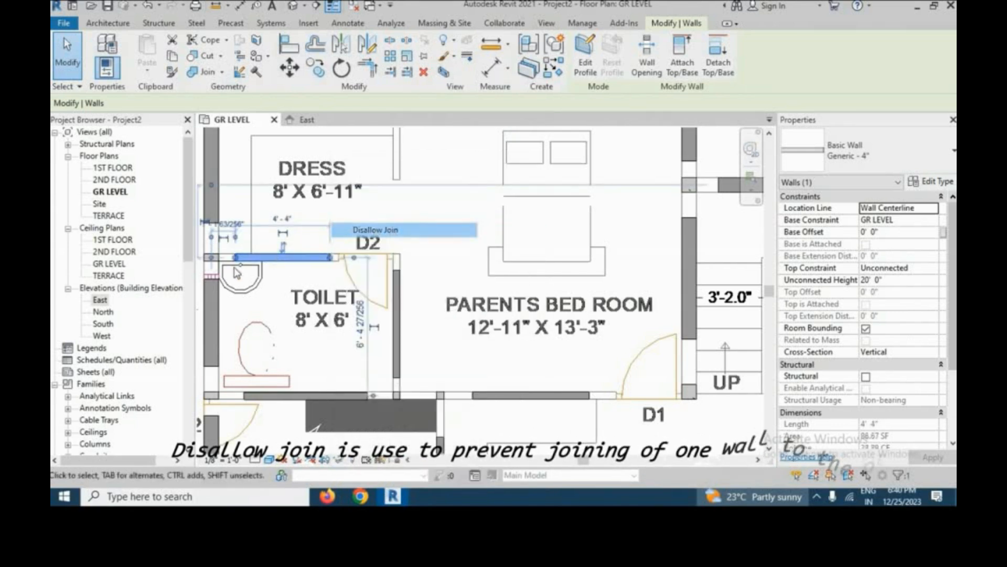
right_click(236, 257)
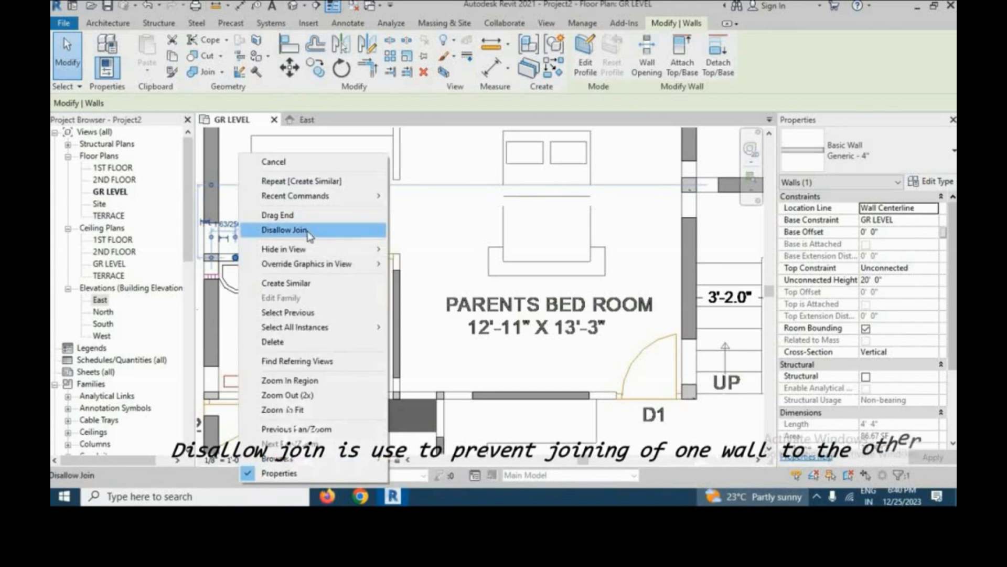
click(283, 227)
scroll(263, 195, down, 4)
scroll(262, 195, up, 3)
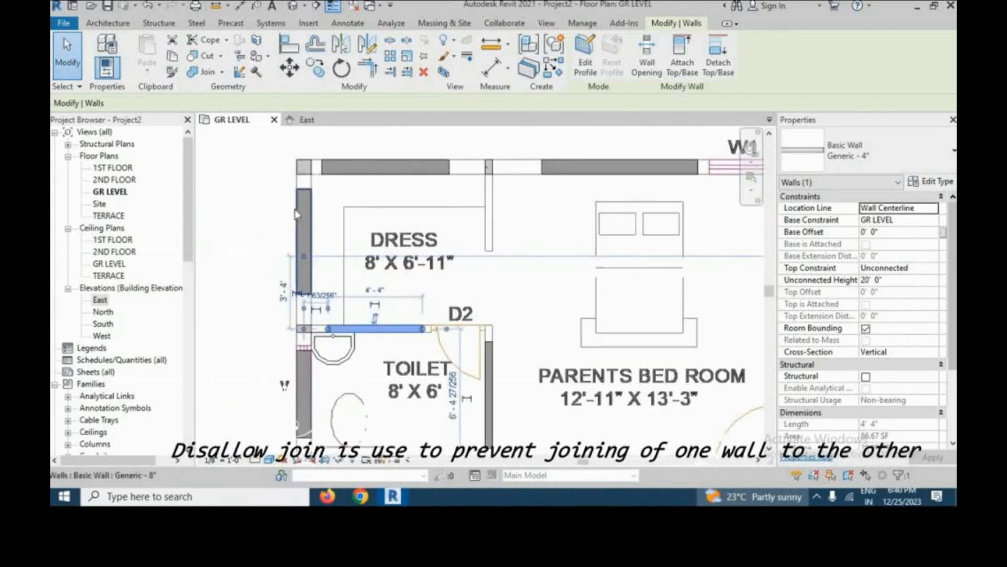
Disallow joins at both ends of the dress's outer side wall
click(306, 286)
right_click(306, 298)
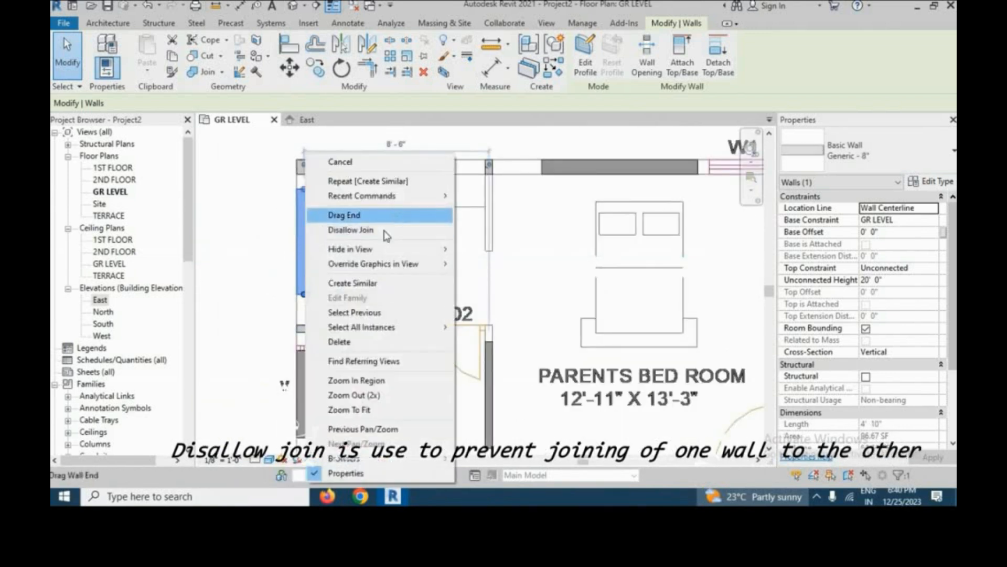
click(384, 231)
right_click(304, 187)
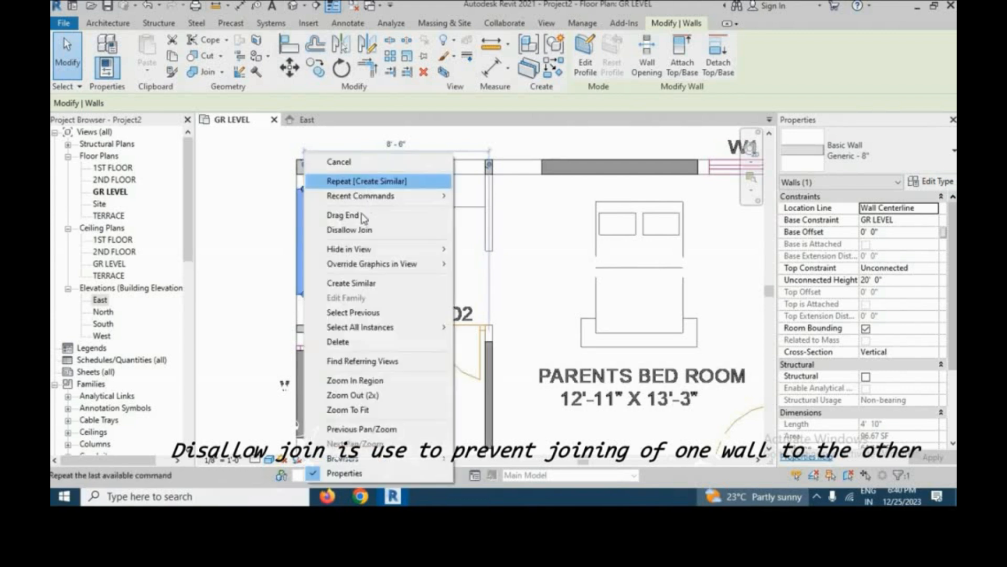
click(356, 230)
Disallow joins at both ends of the dress's upper exterior wall
click(444, 176)
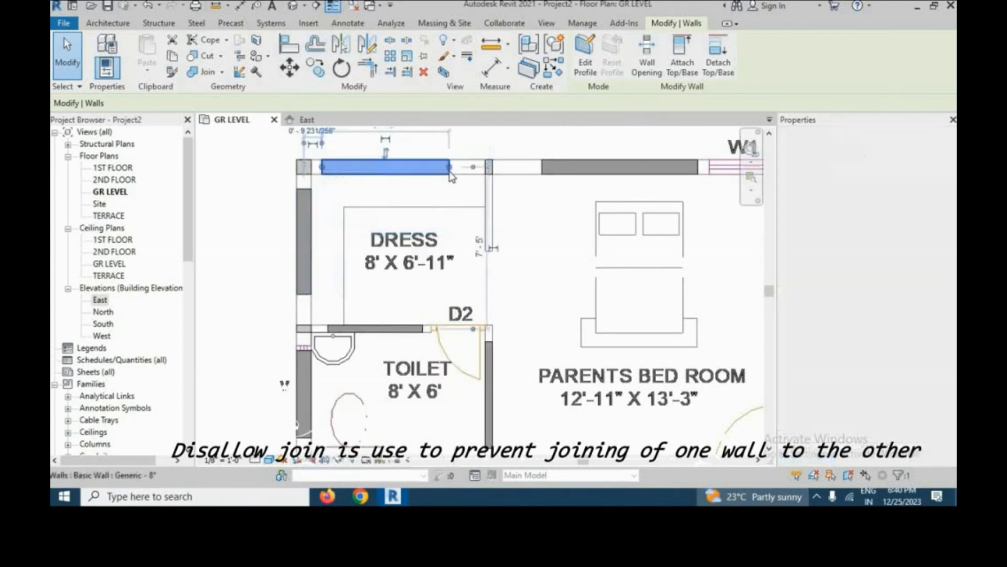
right_click(451, 167)
click(493, 231)
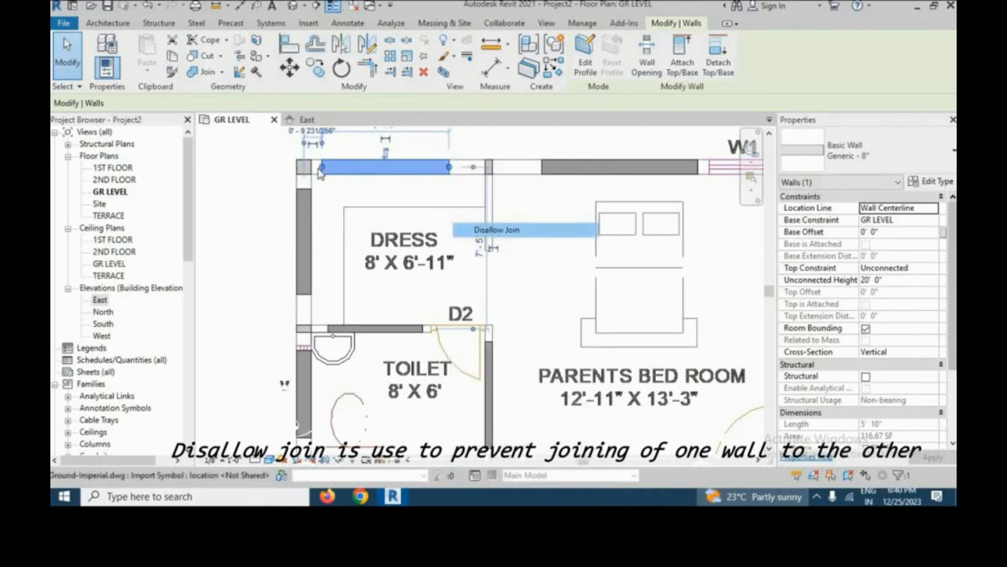
right_click(322, 167)
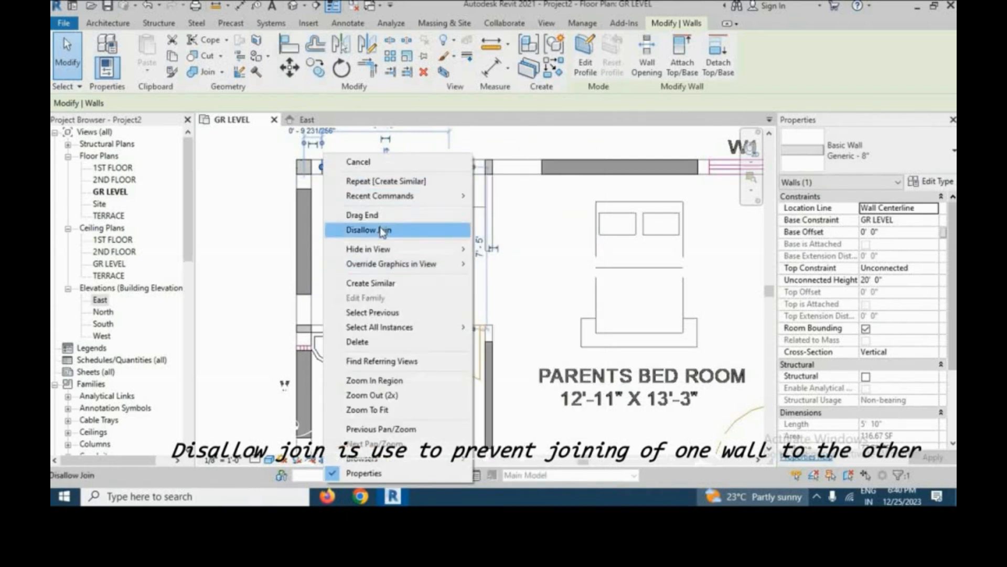
click(382, 229)
Disallow joins at both ends of the upper exterior wall of the parents bed room, beside window W1
scroll(219, 250, down, 3)
scroll(461, 199, up, 3)
click(425, 221)
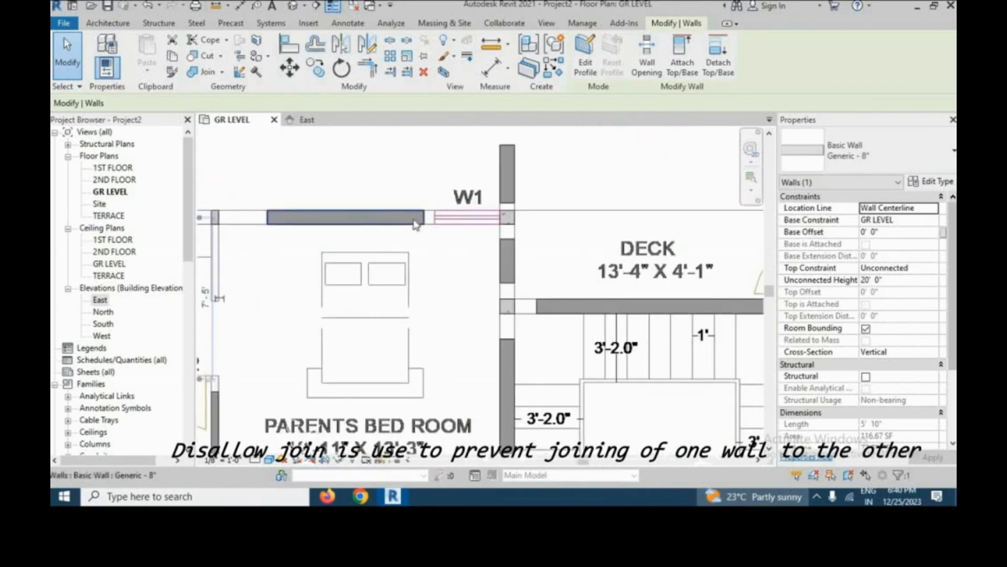
right_click(436, 228)
click(472, 230)
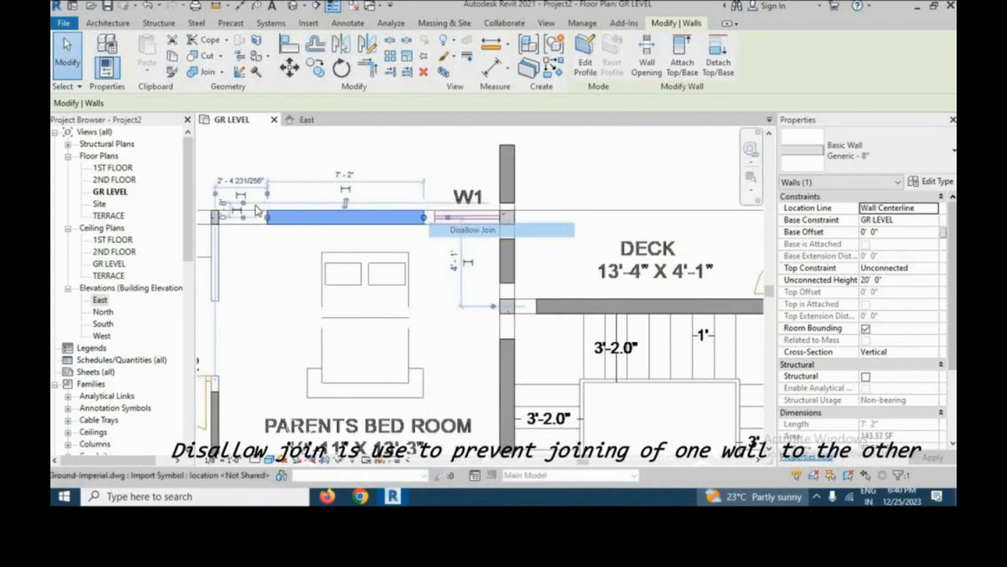
right_click(270, 218)
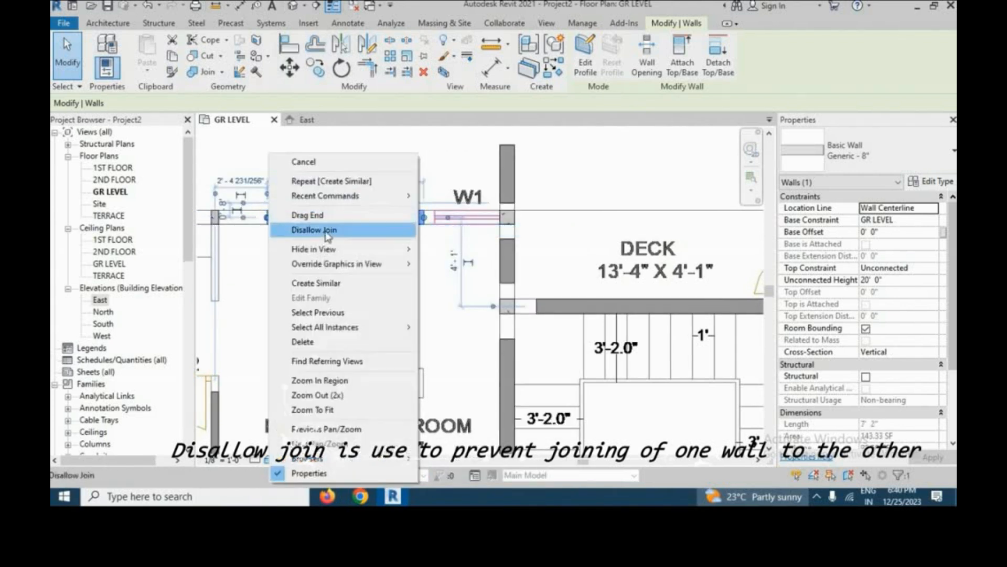
click(315, 230)
Disallow the join at the column end of the short wall projecting beyond the deck's corner near W1
scroll(397, 258, down, 4)
scroll(449, 224, up, 3)
click(443, 231)
right_click(441, 244)
click(490, 229)
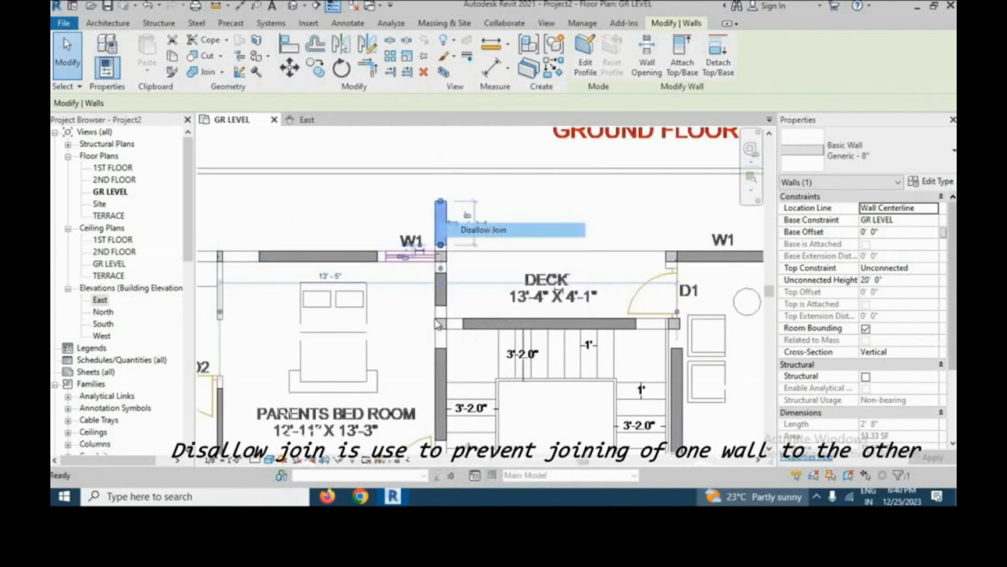
Disallow joins at both ends of the short wall between the parents bed room and the deck
click(442, 283)
right_click(442, 274)
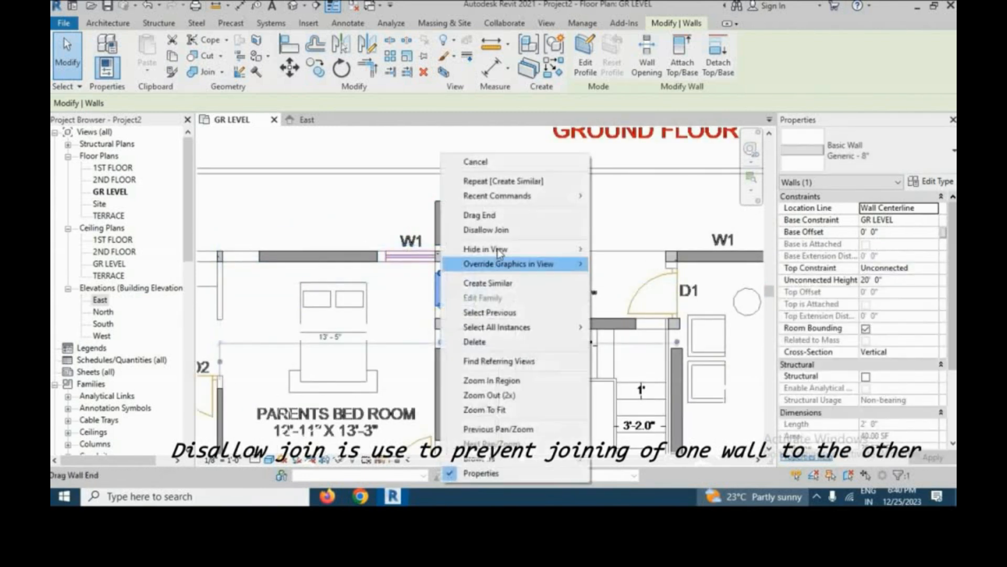
click(499, 234)
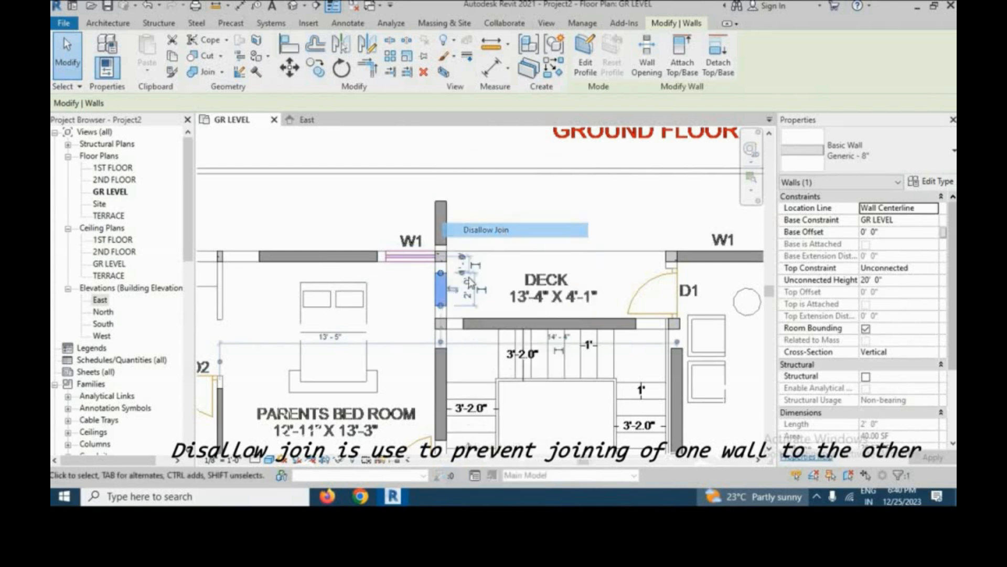
right_click(442, 308)
click(516, 231)
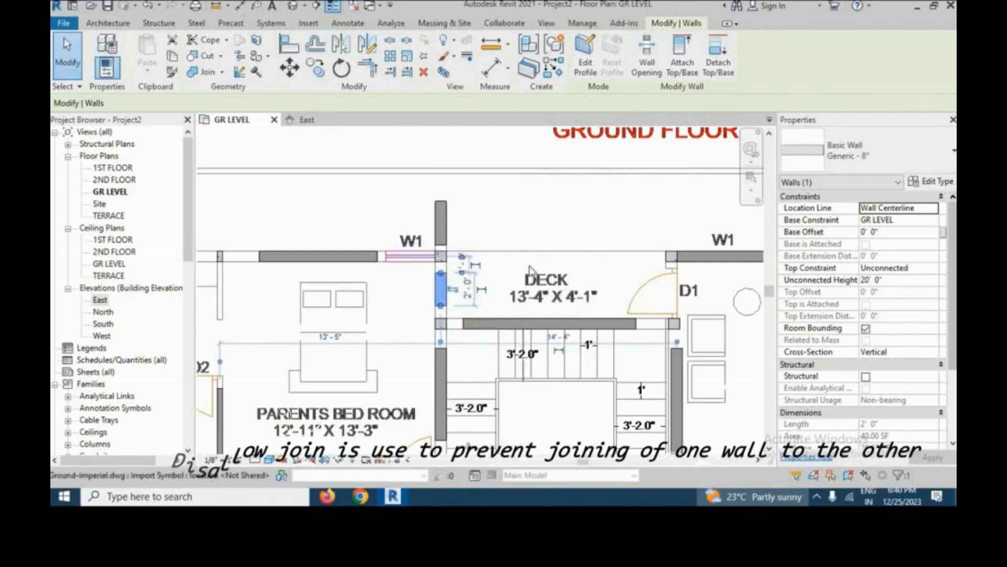
Disallow joins at both ends of the wall between the deck and the staircase
scroll(530, 271, down, 2)
scroll(577, 307, up, 3)
click(577, 306)
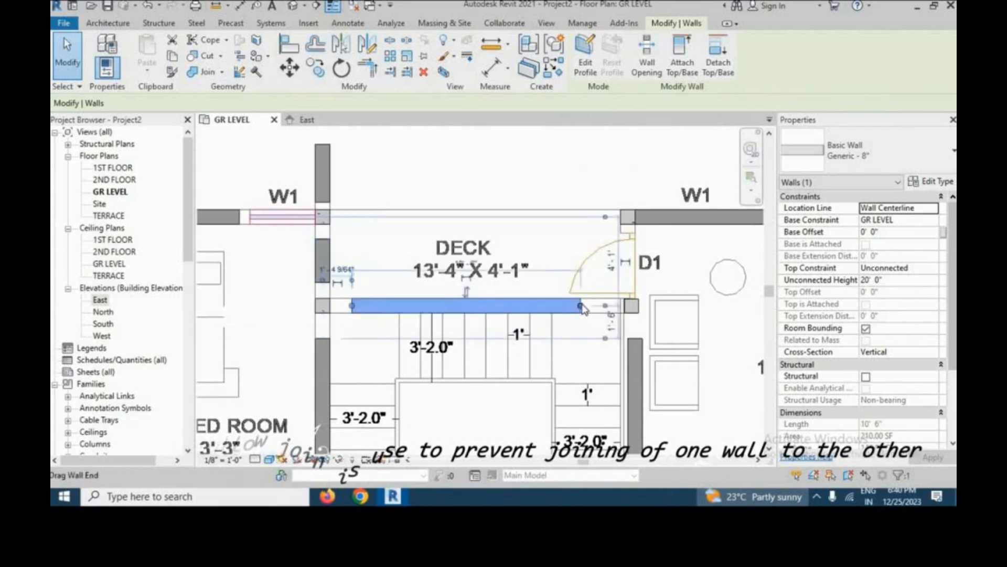
right_click(583, 307)
click(639, 228)
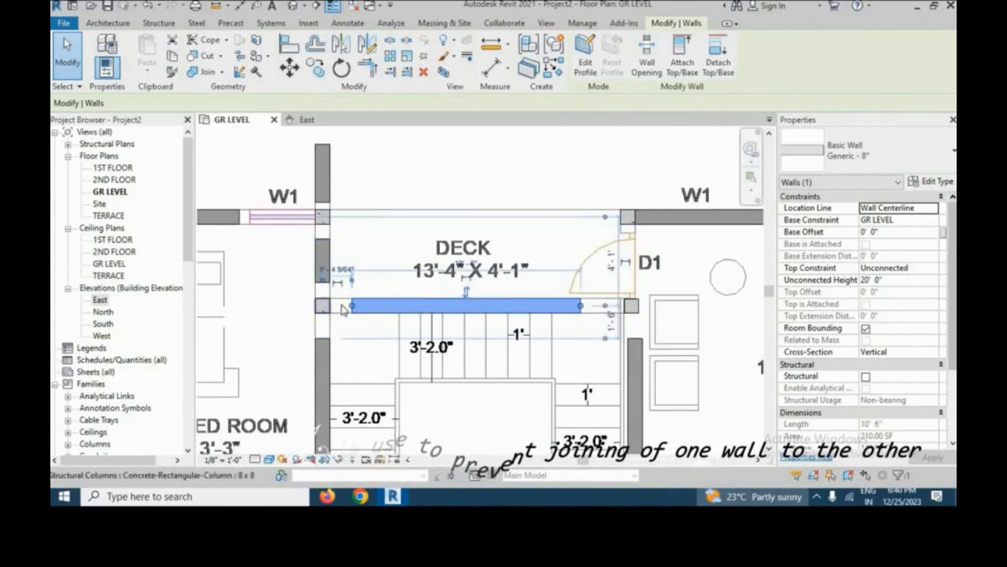
right_click(344, 310)
click(439, 228)
Disallow joins at both ends of the wall between the parents bed room and the staircase
scroll(462, 260, down, 1)
scroll(461, 260, down, 2)
scroll(391, 314, up, 2)
click(376, 294)
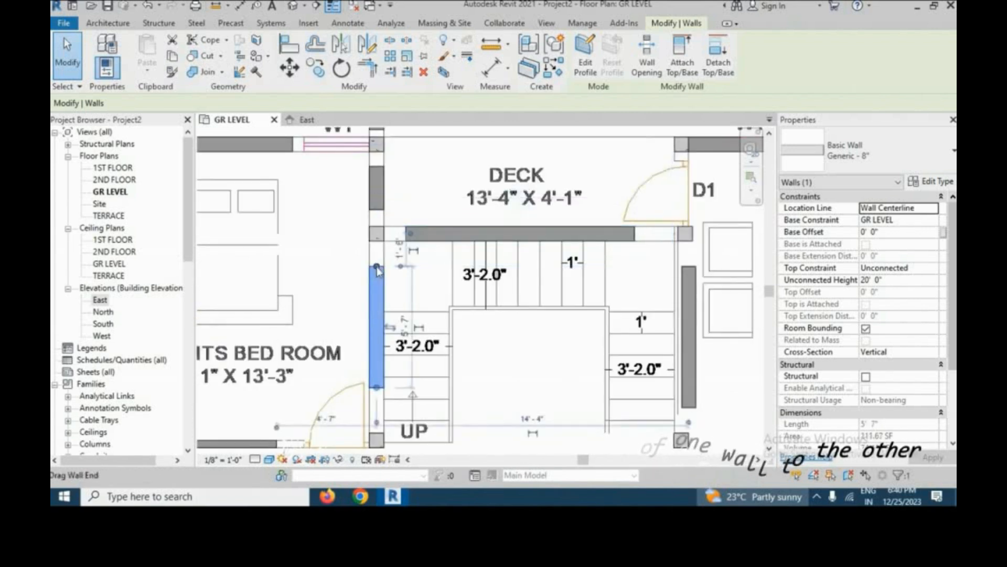
right_click(378, 269)
click(441, 227)
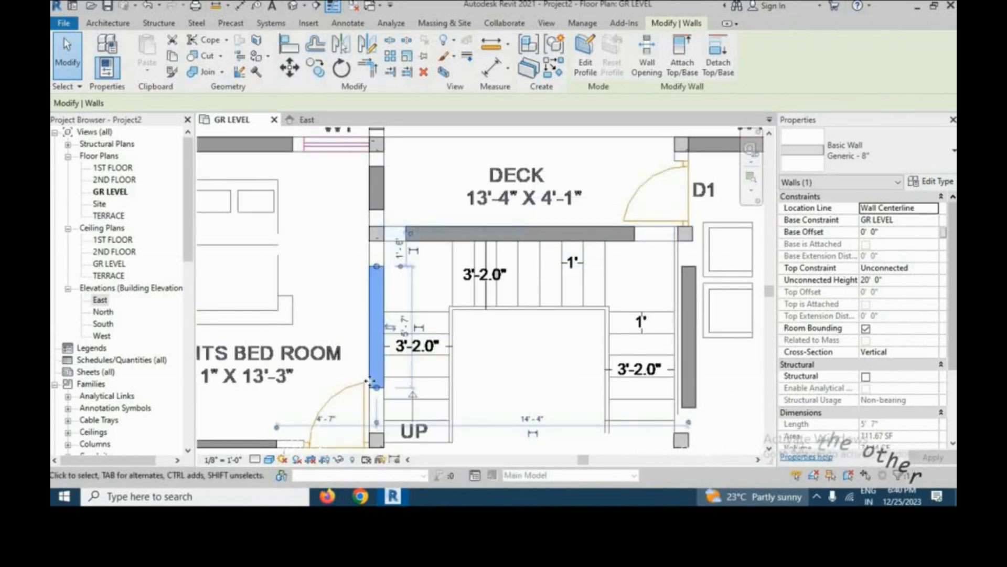
right_click(382, 388)
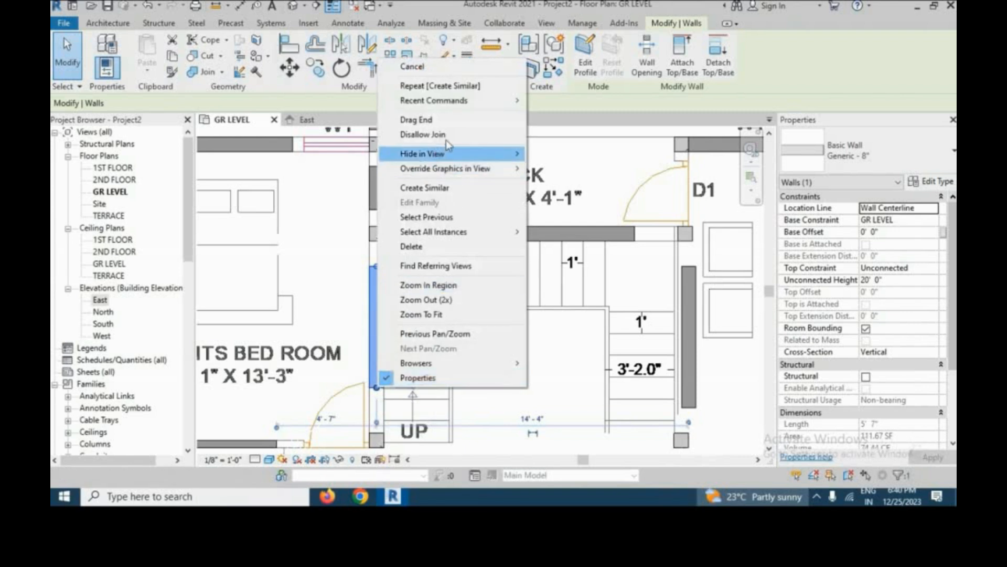
click(448, 137)
Disallow joins at both ends of the staircase side wall opposite the parents bed room
scroll(382, 235, down, 3)
scroll(540, 282, up, 3)
click(527, 284)
scroll(529, 284, up, 2)
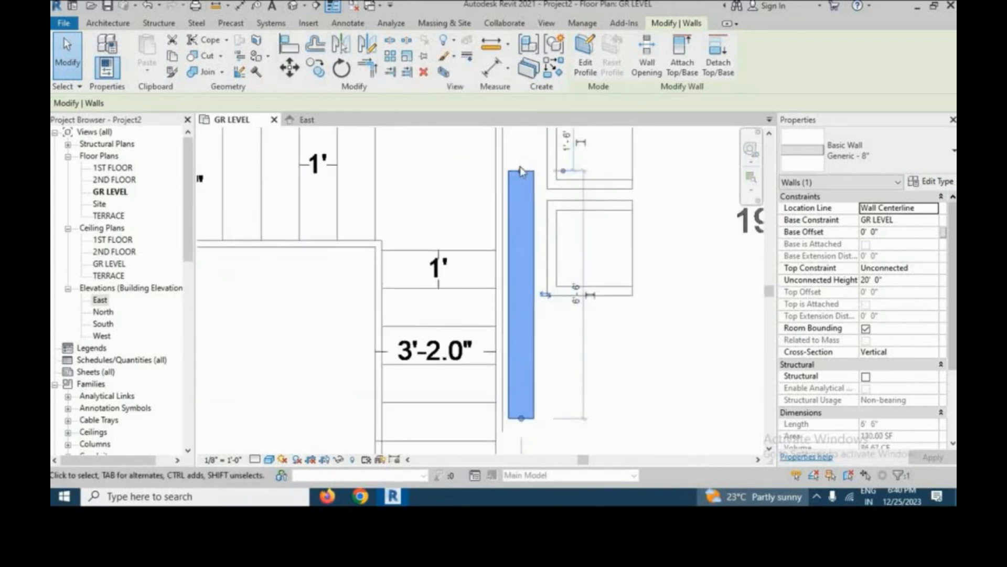
right_click(521, 170)
click(564, 231)
right_click(521, 170)
click(564, 231)
right_click(520, 417)
click(564, 163)
Disallow joins at both ends of the long wall between the dining area and the portico
key(Left)
key(Left)
key(Left)
scroll(542, 181, down, 5)
scroll(674, 137, up, 1)
click(668, 142)
scroll(696, 137, up, 2)
right_click(691, 141)
key(Escape)
right_click(346, 143)
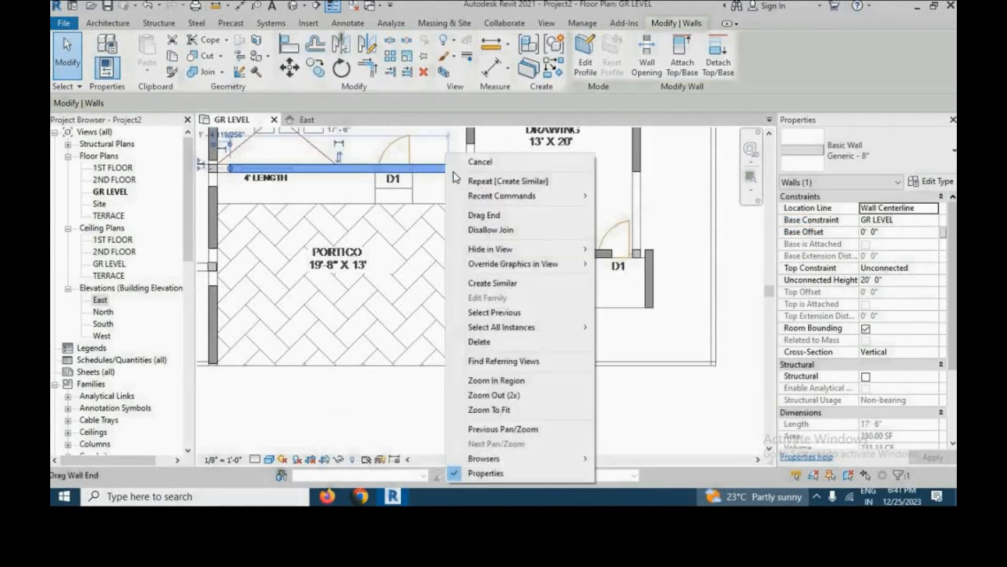
click(491, 229)
right_click(230, 168)
click(276, 230)
Disallow joins at the ends of the two walls along the portico's kitchen side
click(214, 298)
right_click(212, 287)
click(378, 331)
scroll(362, 343, down, 2)
click(272, 279)
scroll(272, 275, up, 2)
right_click(281, 240)
click(346, 231)
right_click(282, 299)
Disallow the join at the lower end of the wall between the dry kitchen and the dining area
scroll(294, 344, down, 2)
scroll(288, 260, up, 5)
click(292, 325)
right_click(292, 375)
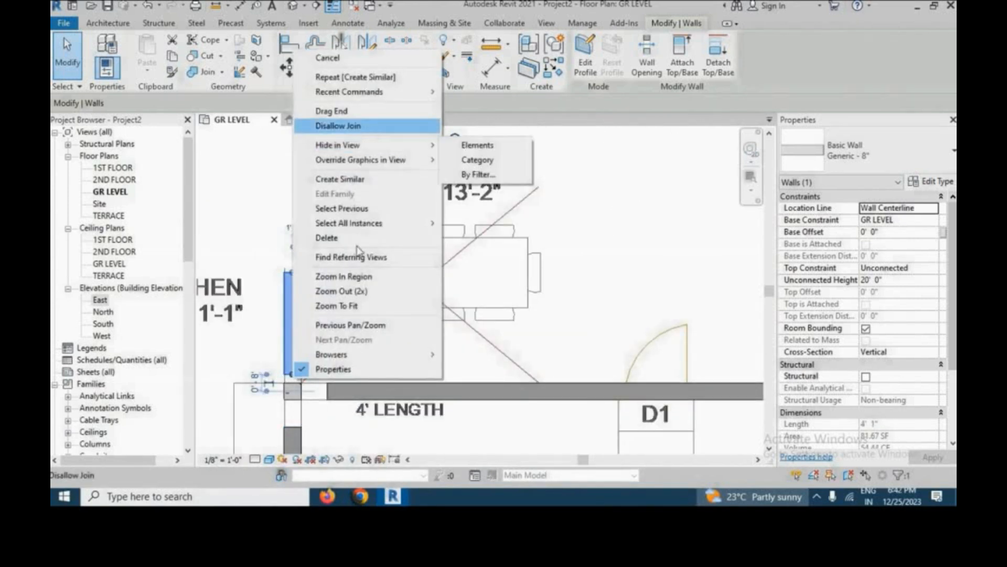
click(341, 126)
Disallow joins at both ends of the dry kitchen's lower exterior wall at window W2
middle_drag(278, 388, 431, 191)
click(272, 400)
right_click(388, 391)
right_click(210, 392)
click(391, 163)
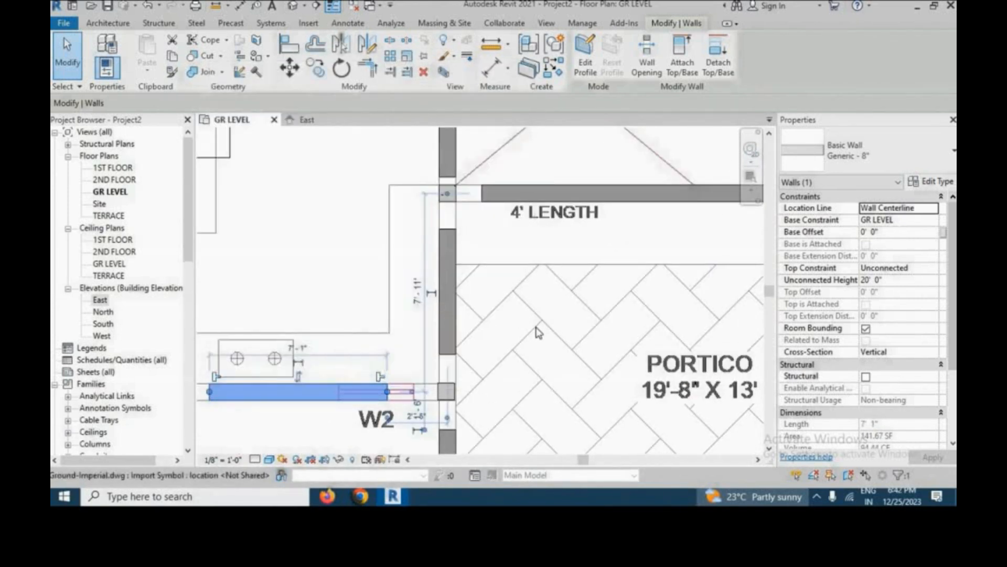
Check the join setting at both ends of the wet kitchen's lower exterior wall at window W2
scroll(539, 332, down, 1)
middle_drag(452, 336, 734, 323)
click(427, 371)
right_click(454, 372)
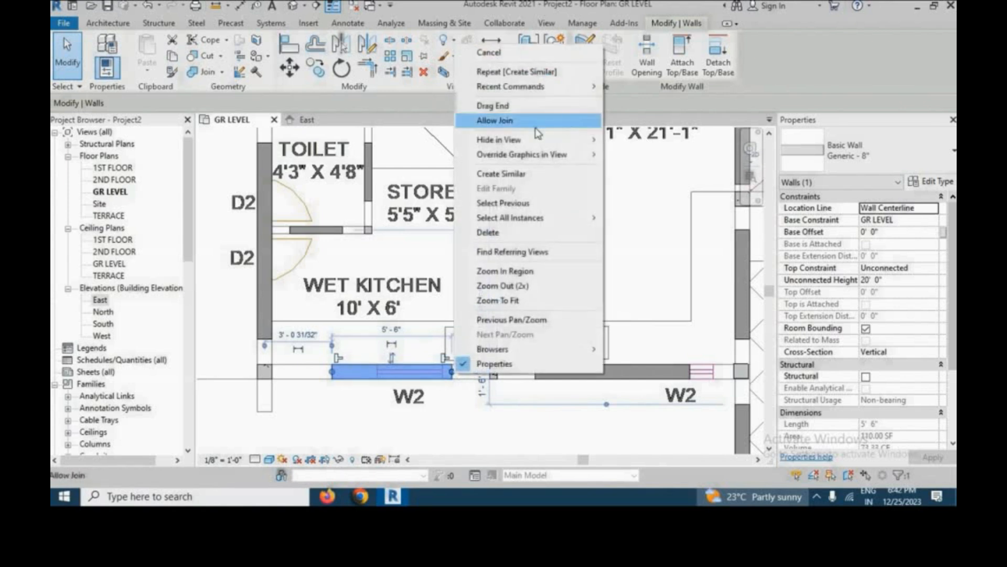
right_click(333, 371)
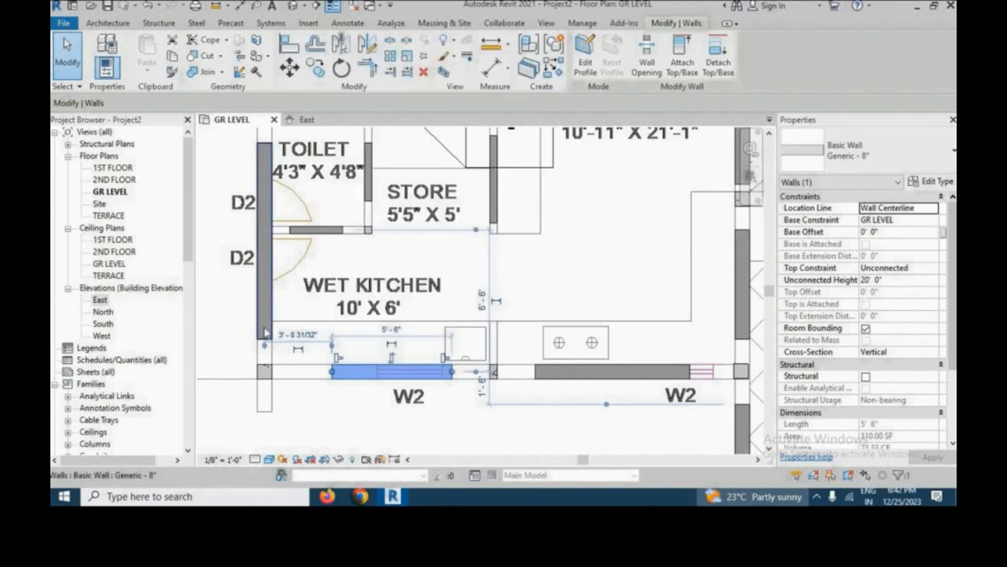
Disallow joins at both ends of the outer wall running along the wet kitchen and the 4'3" X 4'8" toilet
click(265, 333)
right_click(266, 341)
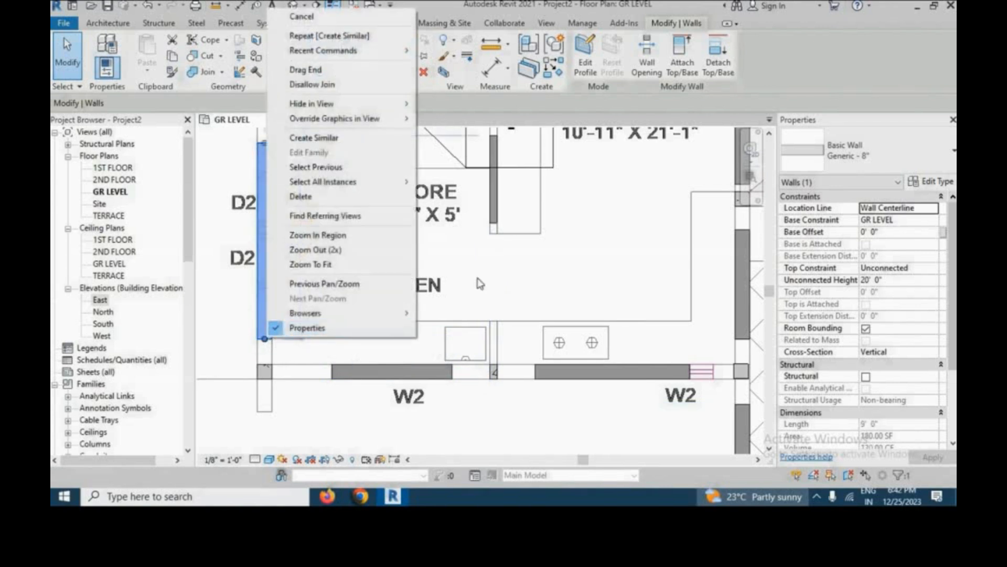
click(328, 86)
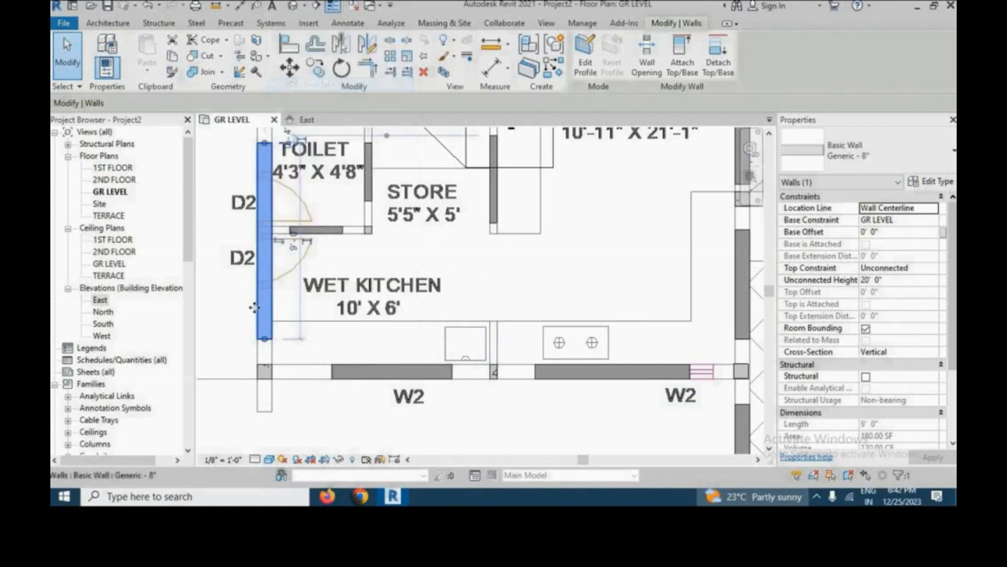
scroll(255, 307, down, 2)
scroll(256, 190, up, 2)
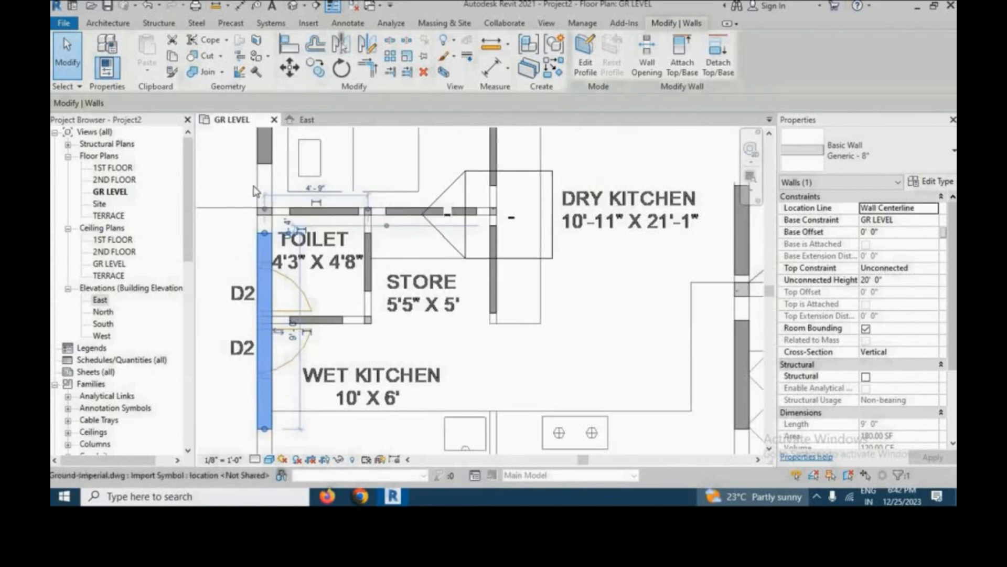
right_click(264, 233)
click(336, 230)
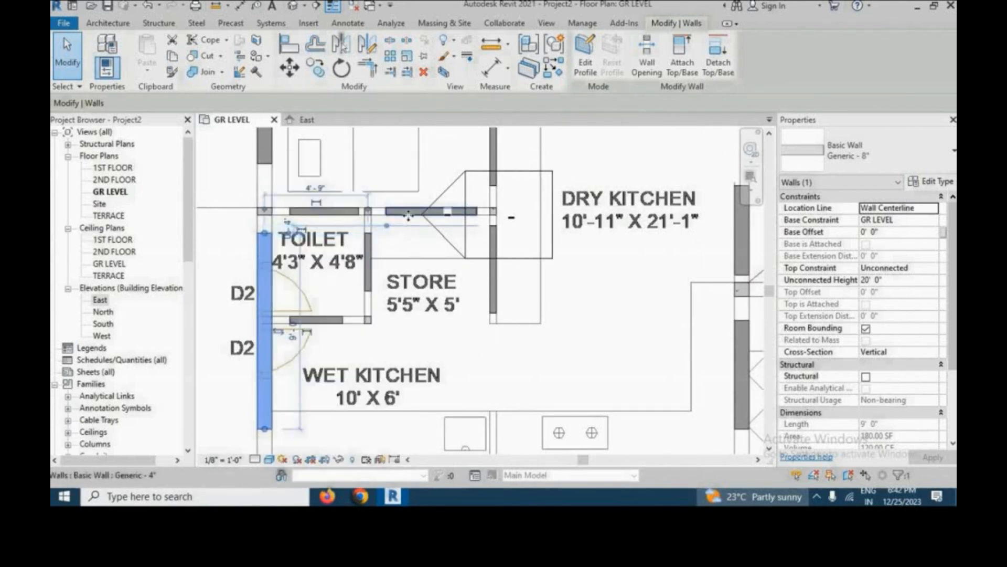
Disallow joins at both ends of the partition along the upper side of the store
click(420, 211)
right_click(478, 211)
click(523, 231)
right_click(387, 211)
click(452, 231)
Disallow joins at both ends of the partition between the 4'3" X 4'8" toilet and the store
click(368, 246)
right_click(368, 233)
click(415, 230)
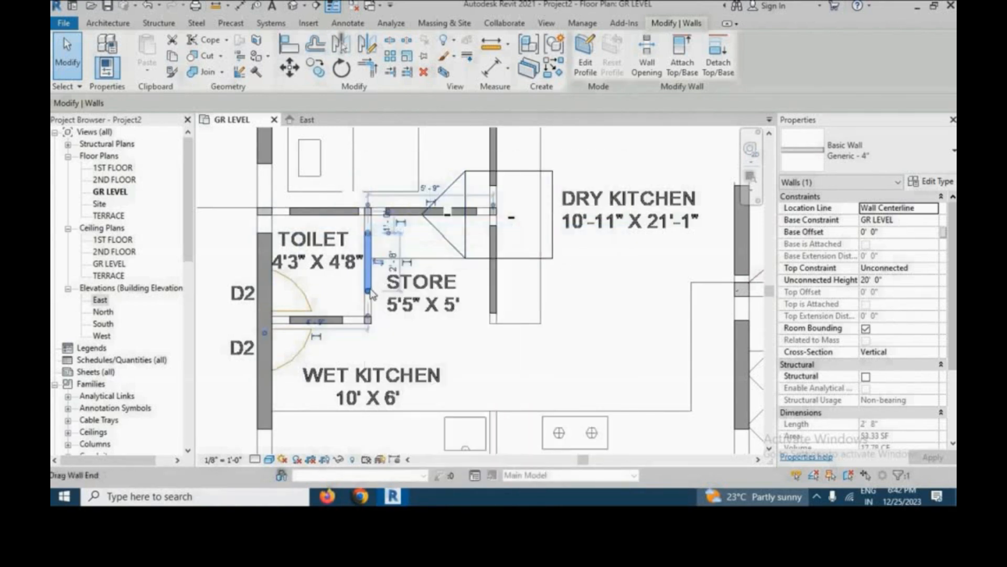
right_click(369, 291)
click(415, 230)
Check the join setting on the partitions above and below the 4'3" X 4'8" toilet
click(349, 212)
right_click(360, 211)
right_click(341, 212)
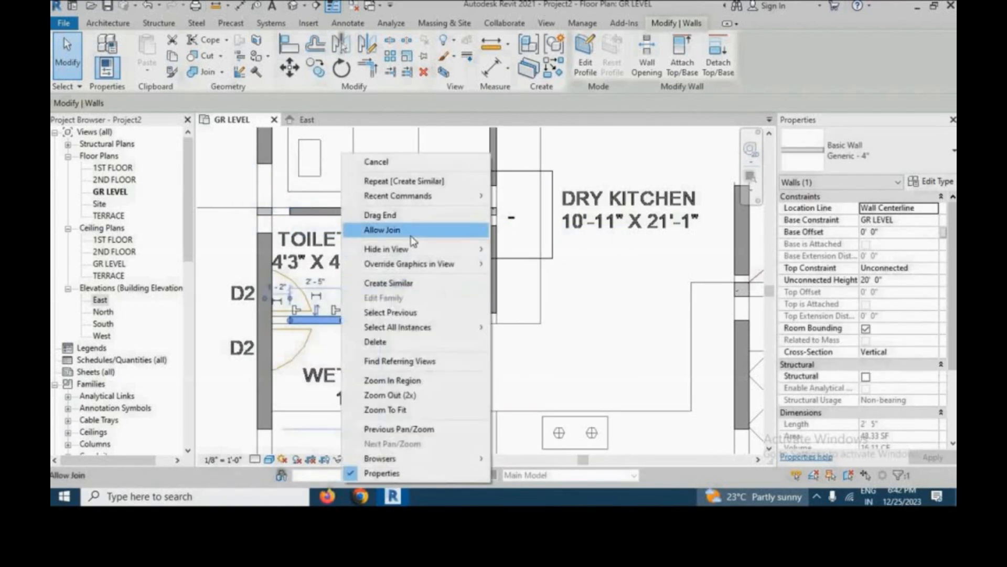
Disallow joins at both ends of the wall between the maid room and the dry kitchen
click(378, 412)
scroll(384, 283, up, 3)
click(415, 299)
right_click(416, 259)
click(475, 230)
right_click(416, 360)
click(475, 107)
Disallow joins at the maid room's outer wall end and at both ends of the parents bed room's lower wall
click(265, 299)
right_click(265, 245)
click(291, 230)
click(495, 232)
right_click(515, 232)
click(529, 230)
right_click(438, 232)
click(462, 230)
Check the join setting of the partition between the 8' X 6' toilet and the parents bed room
scroll(389, 186, up, 1)
click(328, 241)
click(327, 205)
right_click(326, 200)
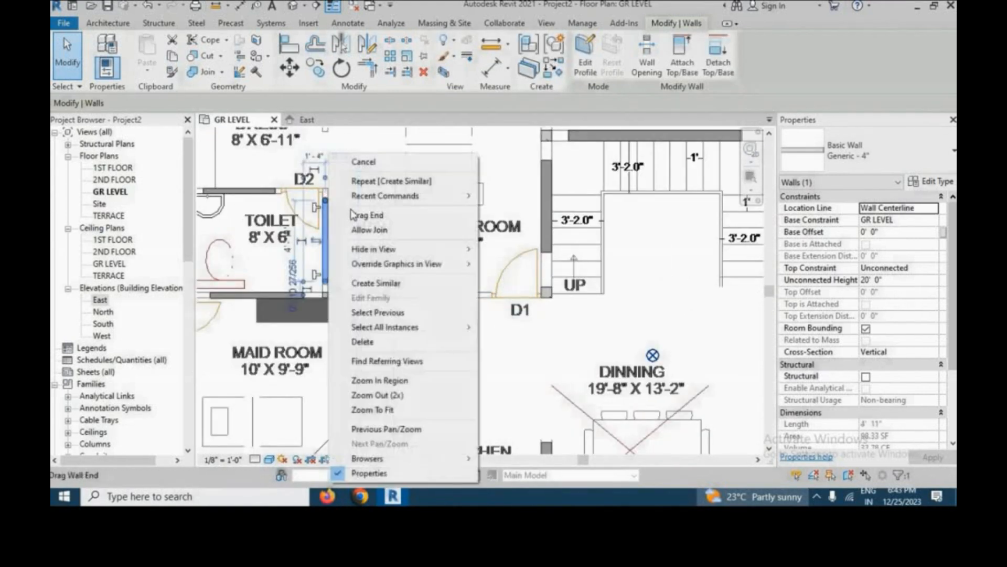
click(362, 162)
Disallow joins at both ends of the outer wall of the 8' X 6' toilet
scroll(527, 379, down, 3)
scroll(358, 296, up, 4)
click(363, 323)
right_click(361, 306)
right_click(357, 299)
click(431, 231)
right_click(358, 387)
click(420, 133)
Check the join setting at the upper end of the dress's outer side wall
middle_drag(355, 155, 350, 263)
scroll(350, 263, up, 1)
click(350, 263)
right_click(351, 244)
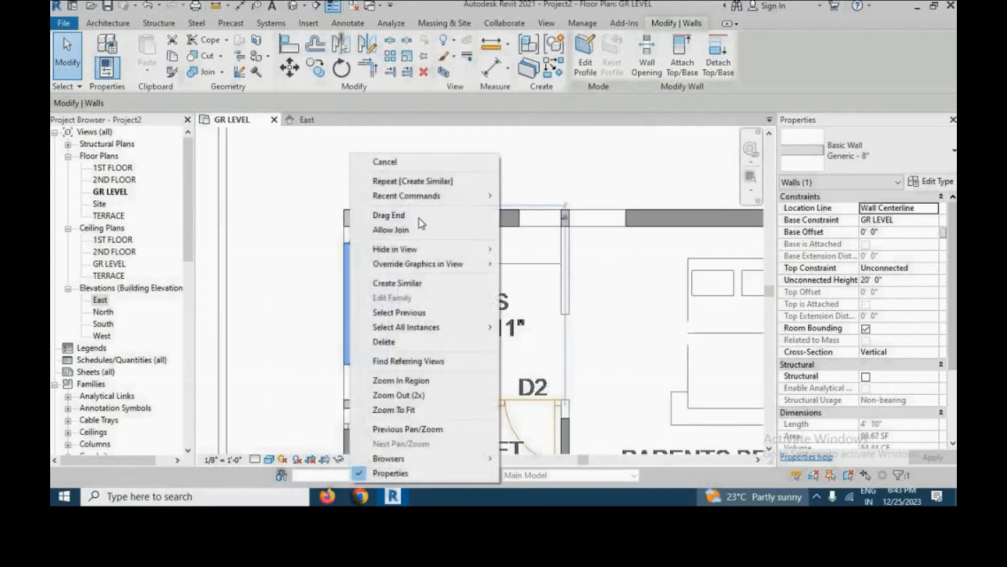
click(386, 162)
Extend the dress's upper exterior wall to the columns at both its ends with Trim/Extend Single Element
click(389, 73)
scroll(386, 220, up, 3)
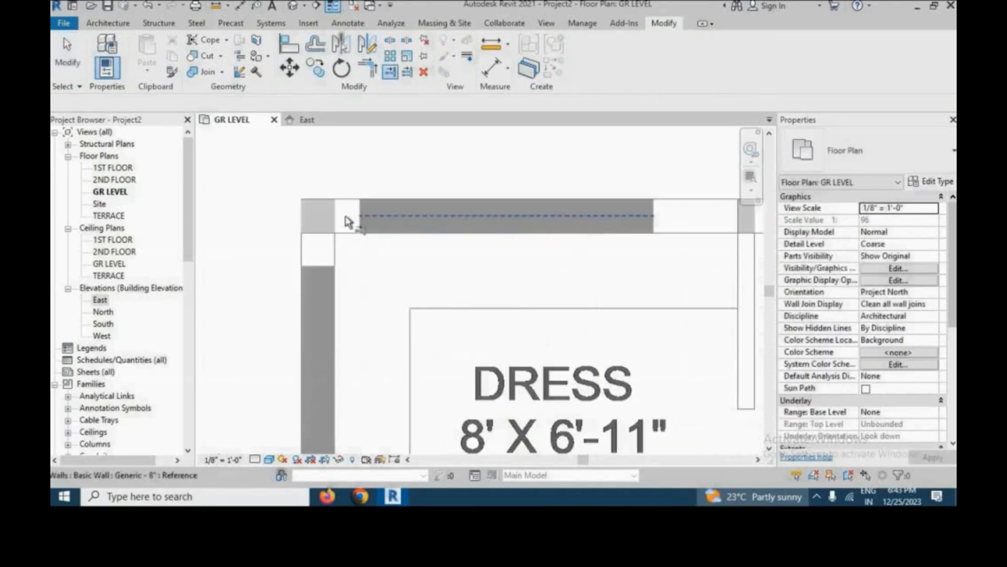
click(385, 214)
scroll(308, 224, down, 2)
scroll(577, 208, up, 2)
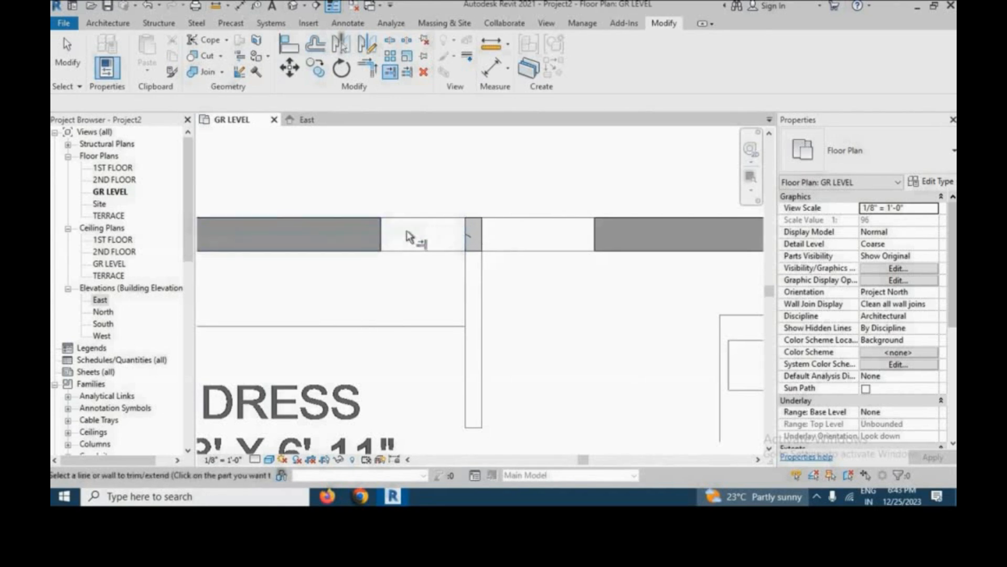
click(385, 243)
Extend the parents bed room's upper exterior wall to the column at the dress partition
scroll(450, 210, down, 2)
scroll(423, 219, up, 2)
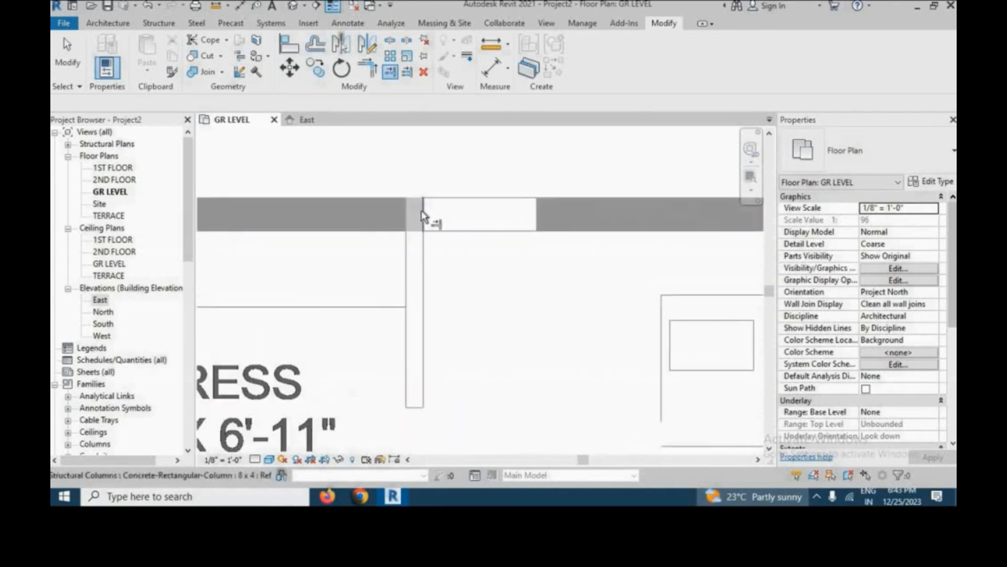
click(428, 210)
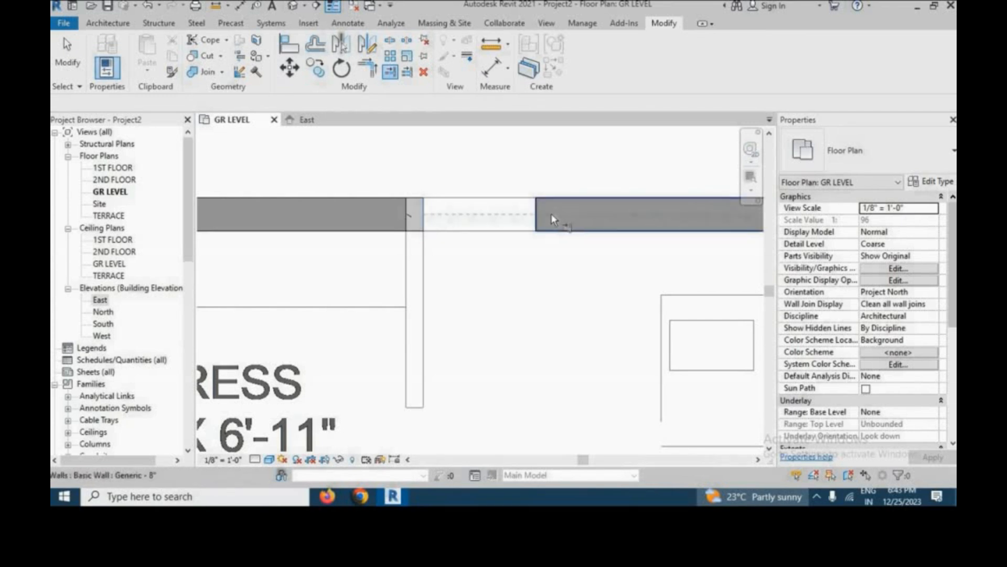
click(552, 213)
scroll(423, 231, down, 3)
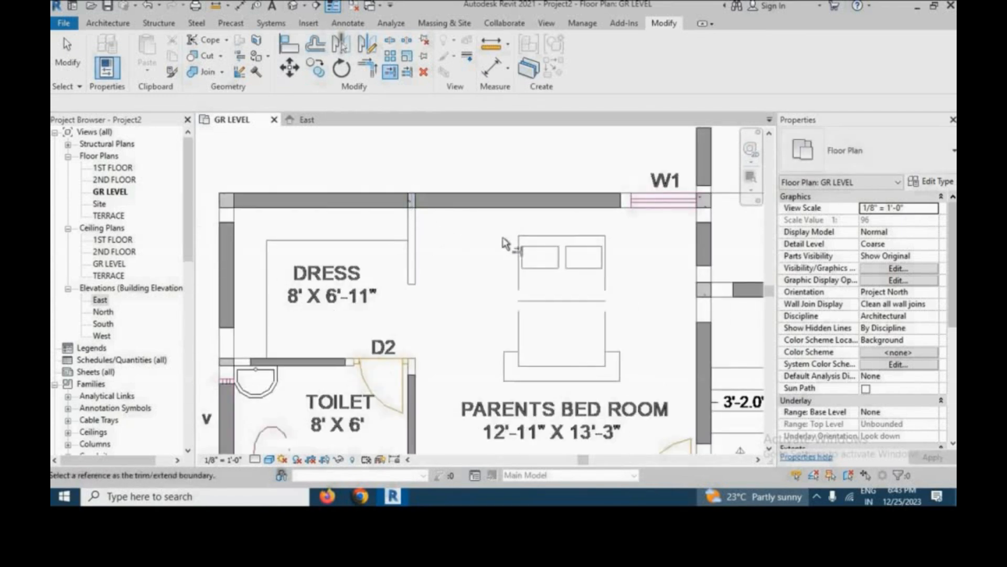
Extend the parents bed room's upper wall across window W1 to the corner column, and the short wall below up to it
scroll(636, 233, up, 3)
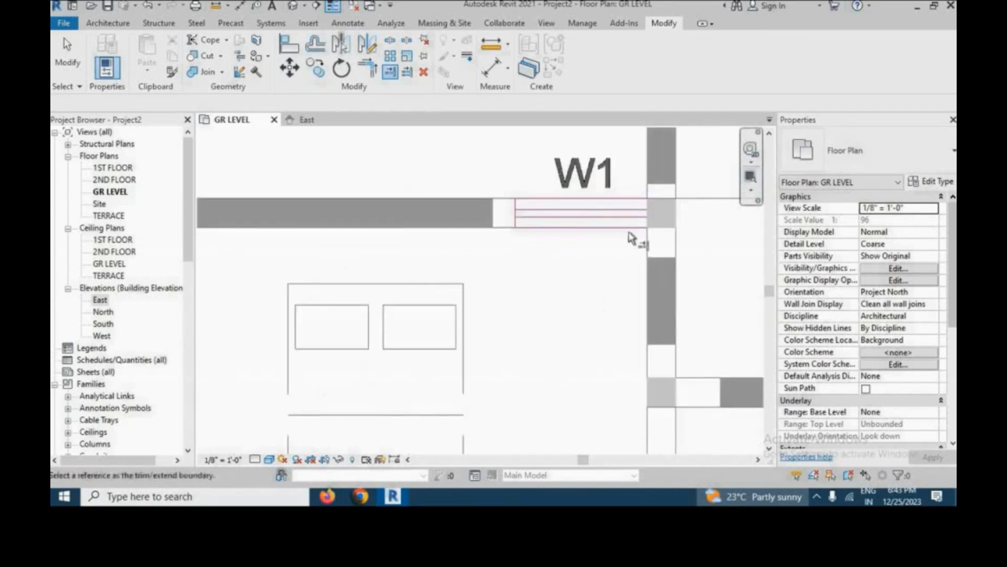
click(493, 213)
scroll(603, 234, down, 3)
scroll(630, 234, up, 3)
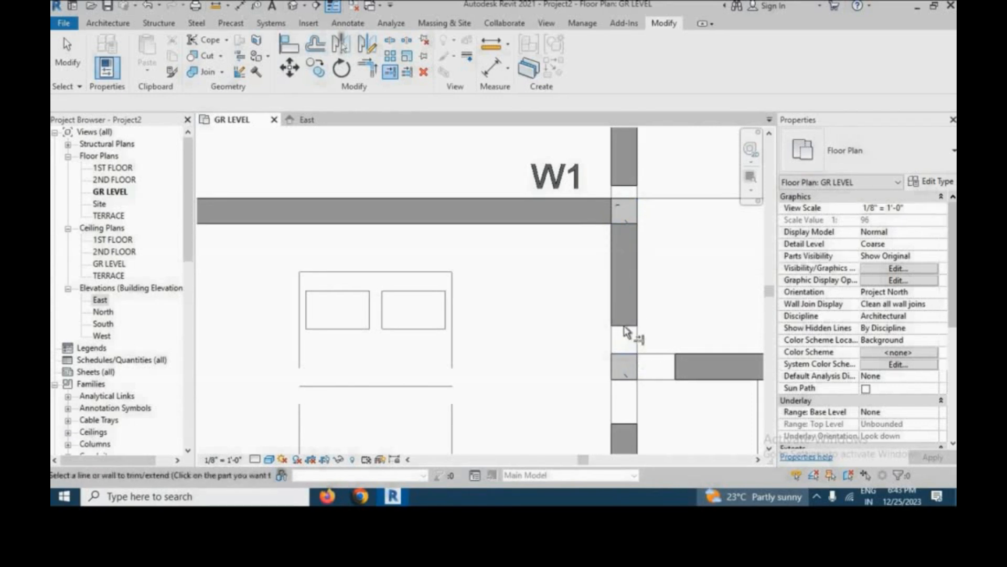
Extend the short wall beside the deck and the wall between deck and staircase to the column at their junction
scroll(615, 304, down, 3)
scroll(595, 340, up, 3)
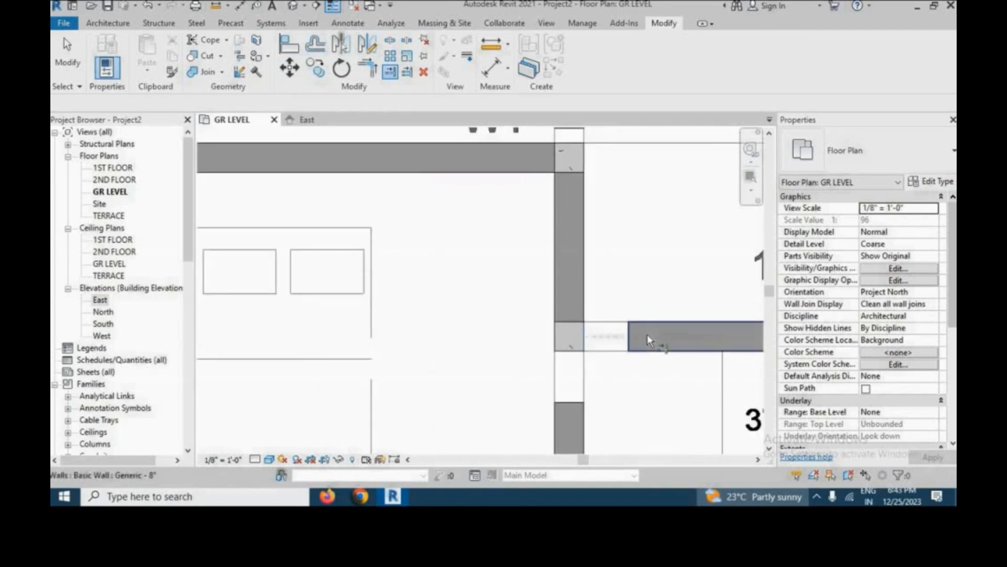
click(608, 341)
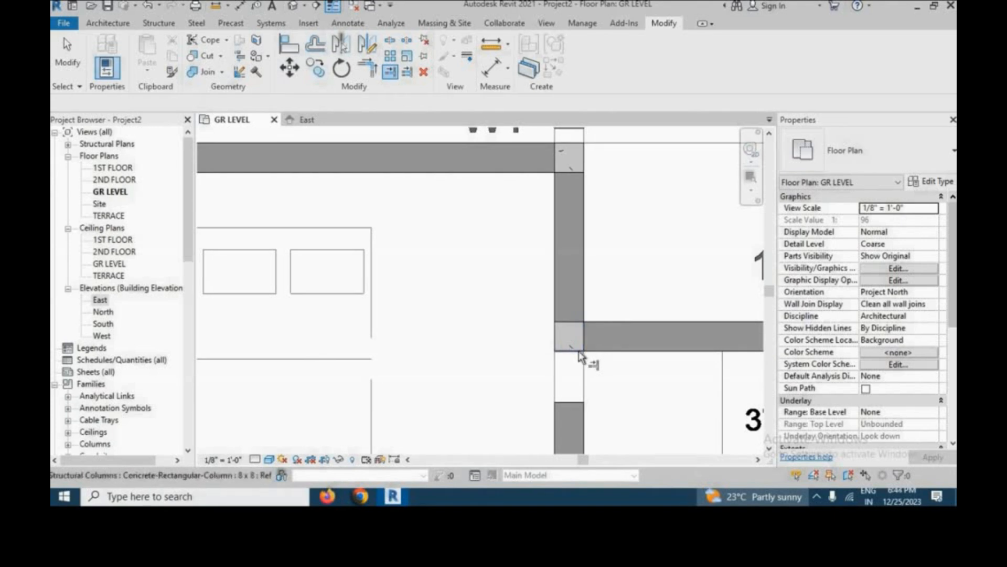
Extend the bed room's staircase-side wall up to its column and the projecting wall above the W1 corner down to the corner column
scroll(584, 236, down, 3)
scroll(573, 146, up, 5)
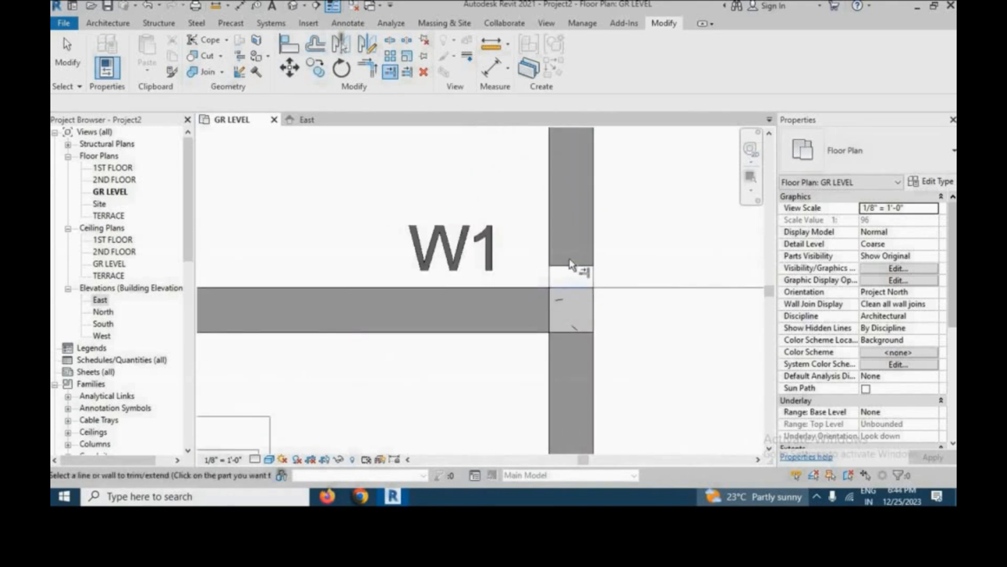
click(586, 262)
scroll(560, 226, down, 5)
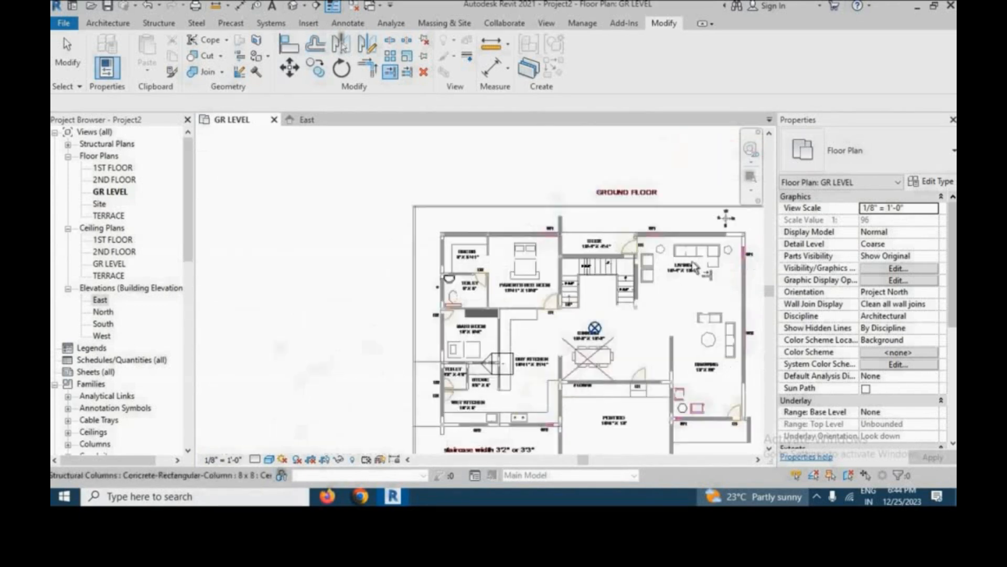
Extend the wall between the deck and the staircase to the column beside the deck's door D1
scroll(657, 239, up, 7)
scroll(640, 247, down, 2)
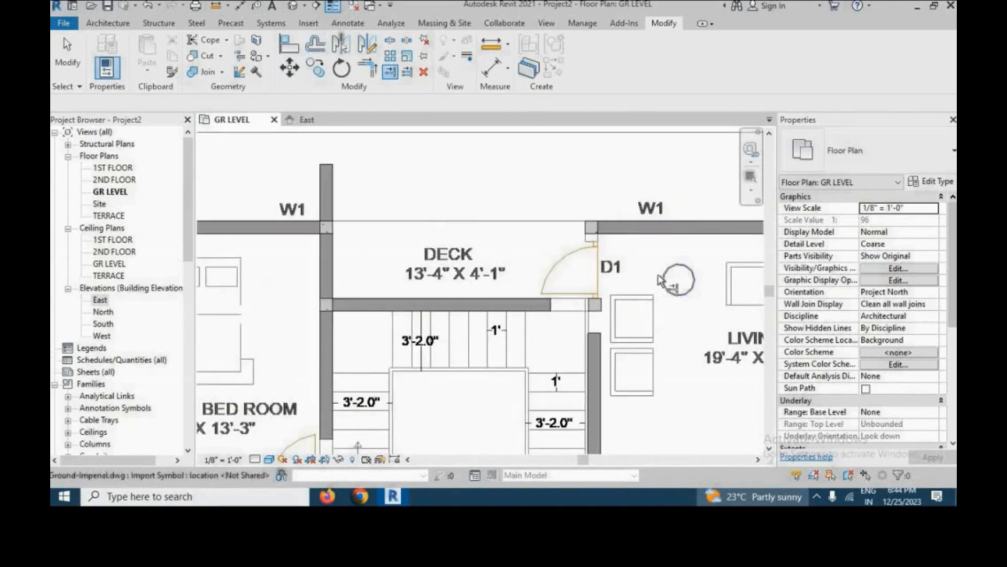
scroll(634, 264, down, 5)
scroll(662, 289, up, 7)
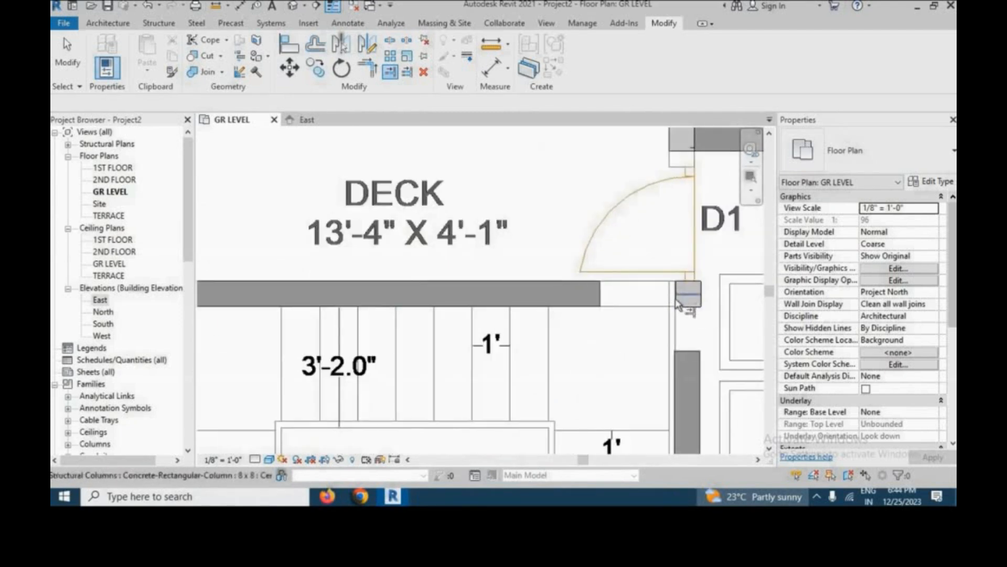
click(591, 295)
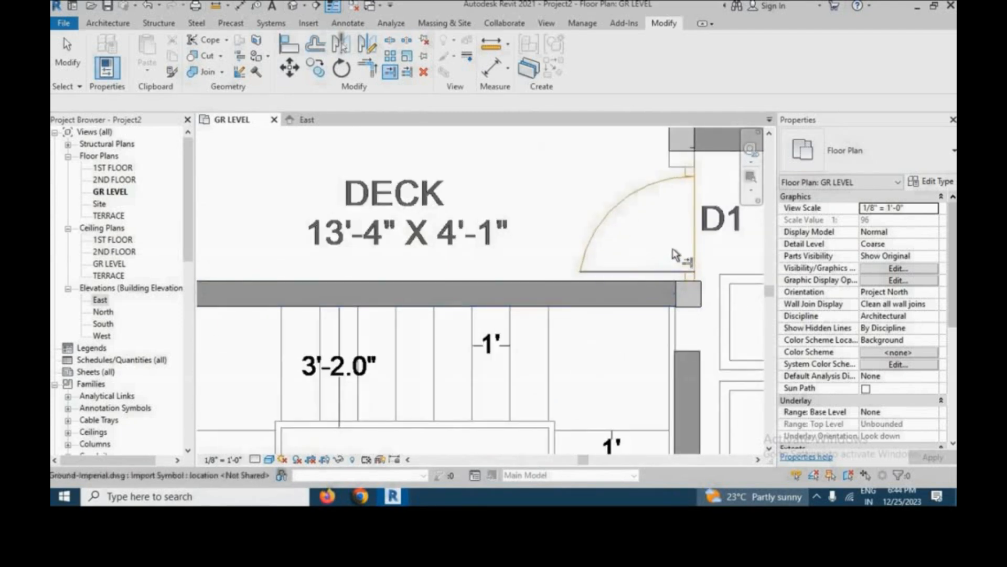
Extend both side walls of the staircase to the columns at their lower ends
scroll(487, 355, down, 4)
scroll(487, 354, up, 6)
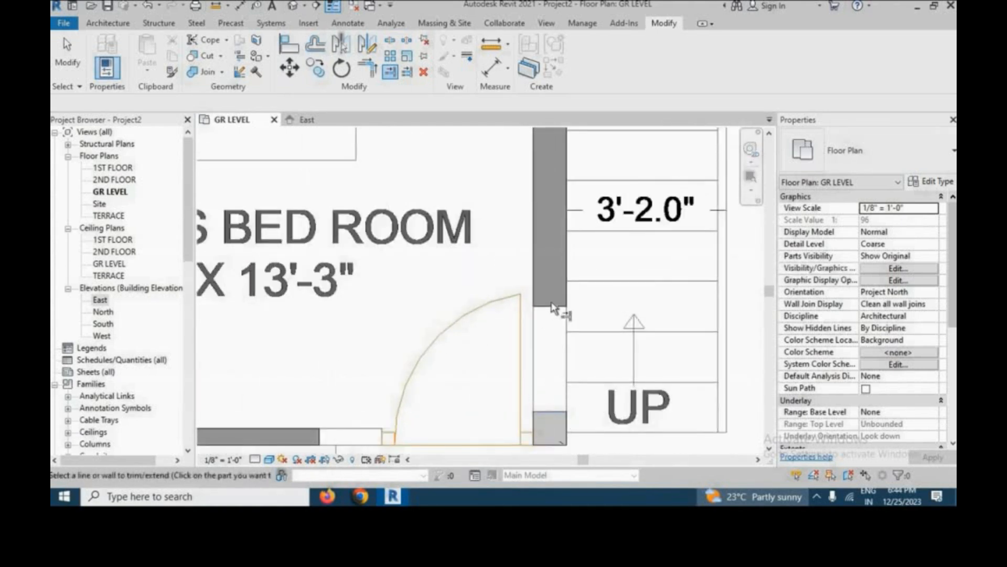
scroll(462, 330, down, 2)
scroll(614, 356, down, 4)
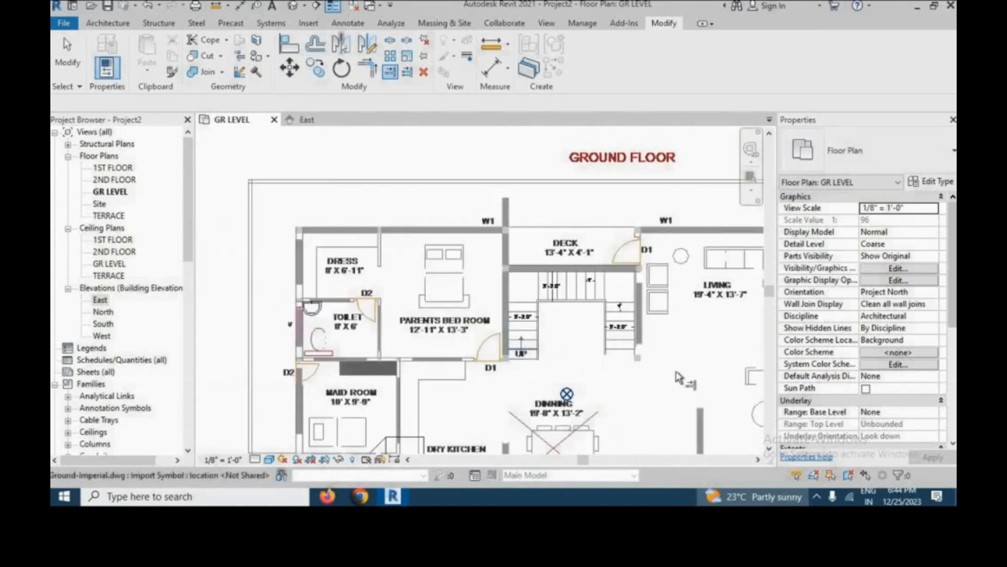
scroll(615, 356, up, 6)
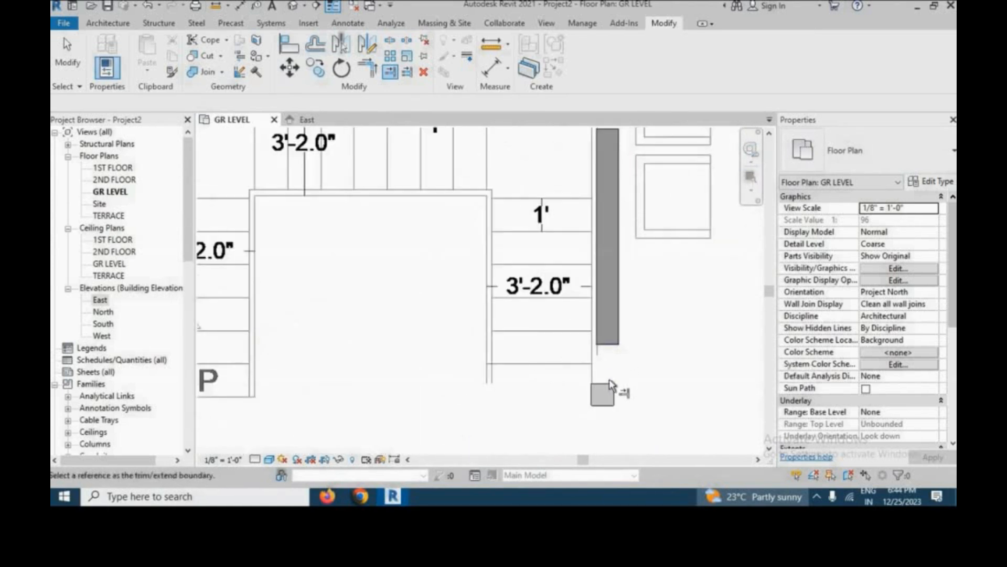
click(608, 329)
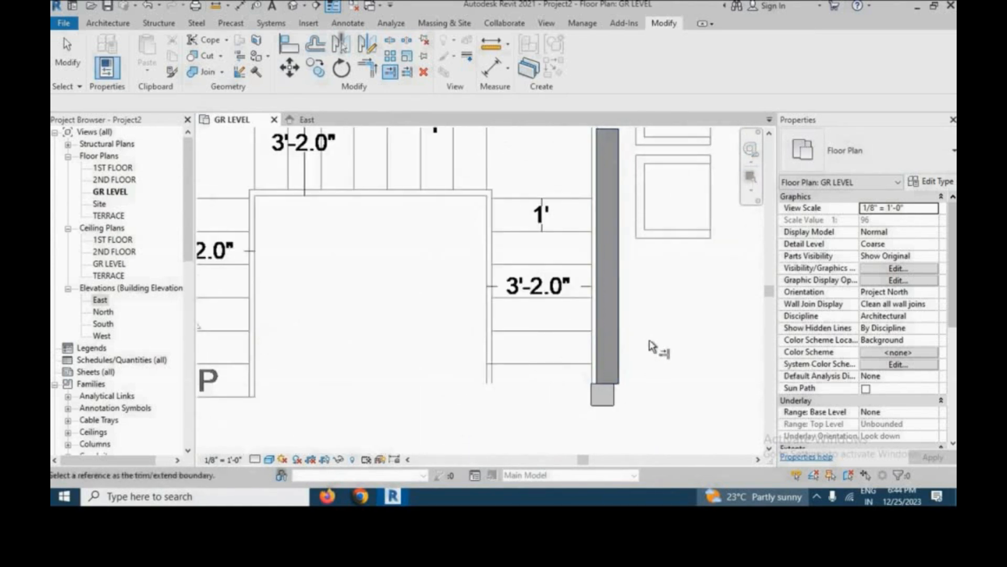
scroll(656, 341, down, 3)
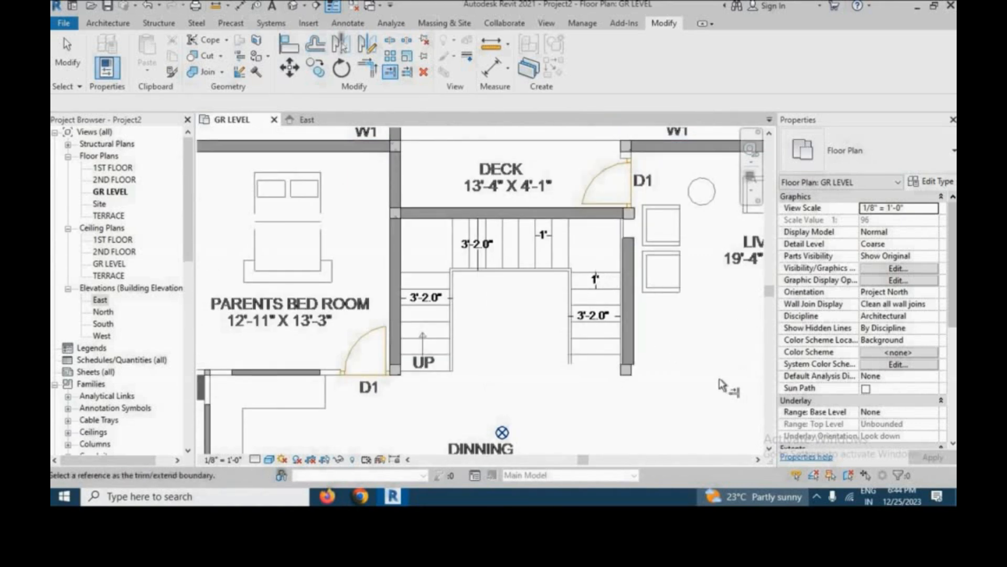
Extend the wall between dining and drawing and the portico's upper wall to the column at their junction
scroll(500, 270, down, 4)
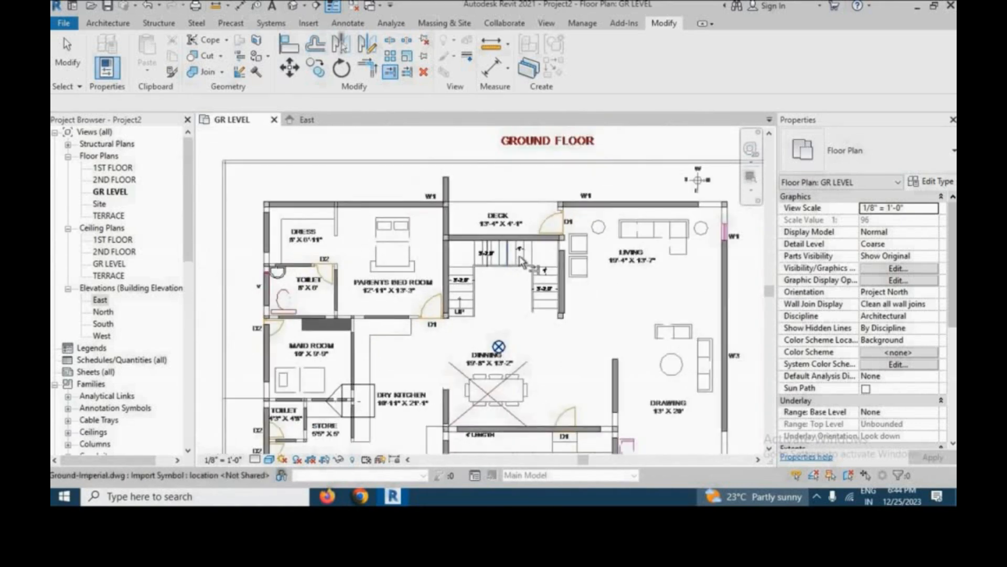
scroll(634, 265, down, 2)
scroll(637, 381, up, 7)
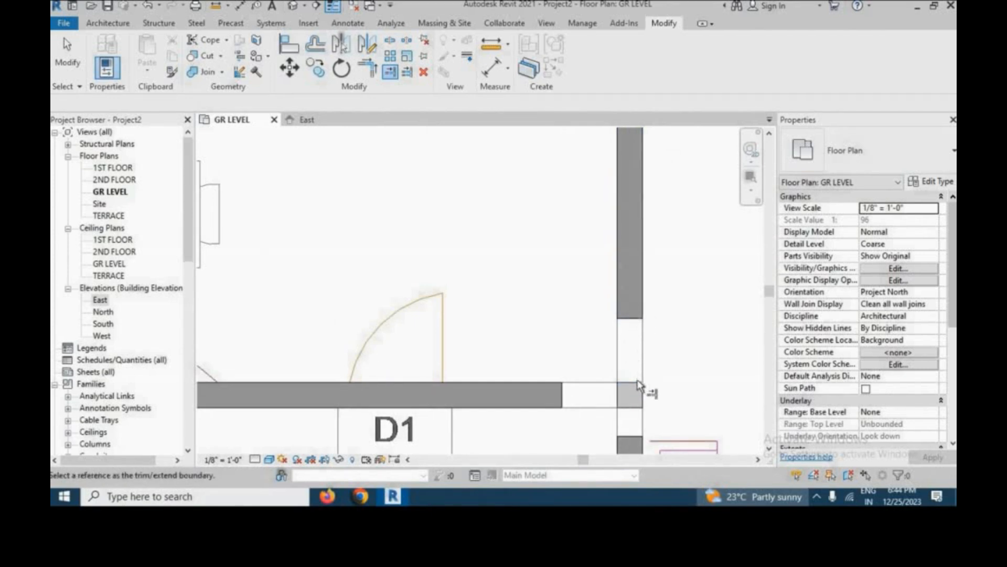
click(626, 300)
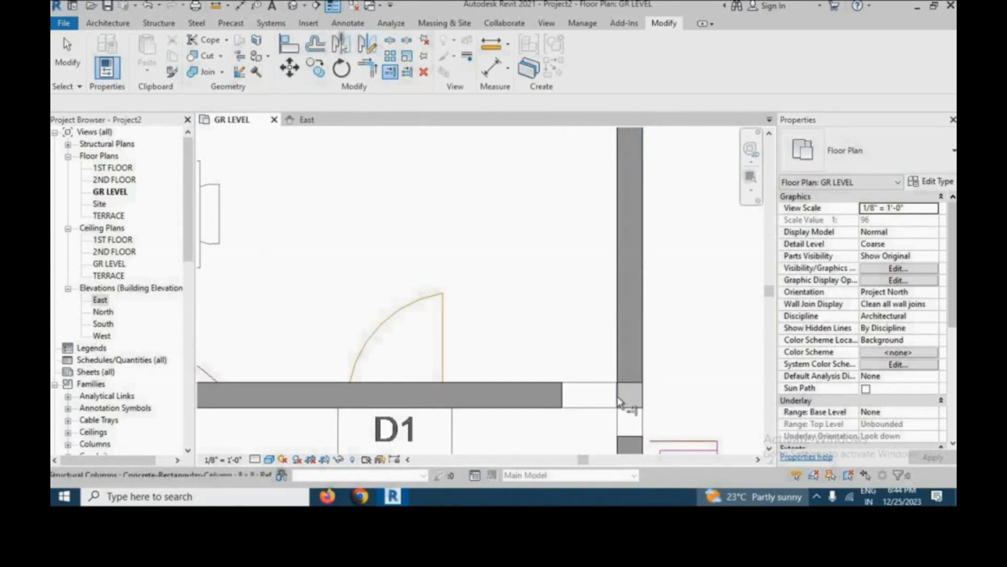
click(617, 397)
click(552, 393)
Extend the wall segments between the portico and the drawing room to the faces of the adjoining columns
scroll(582, 332, down, 3)
scroll(595, 373, up, 5)
click(615, 291)
click(608, 357)
scroll(582, 252, down, 6)
scroll(583, 318, up, 7)
click(596, 200)
click(603, 324)
click(608, 389)
Extend the drawing room's lower exterior wall across window W1 to the column on the portico side
scroll(606, 317, down, 6)
scroll(627, 310, up, 5)
click(482, 310)
click(638, 325)
scroll(491, 289, down, 7)
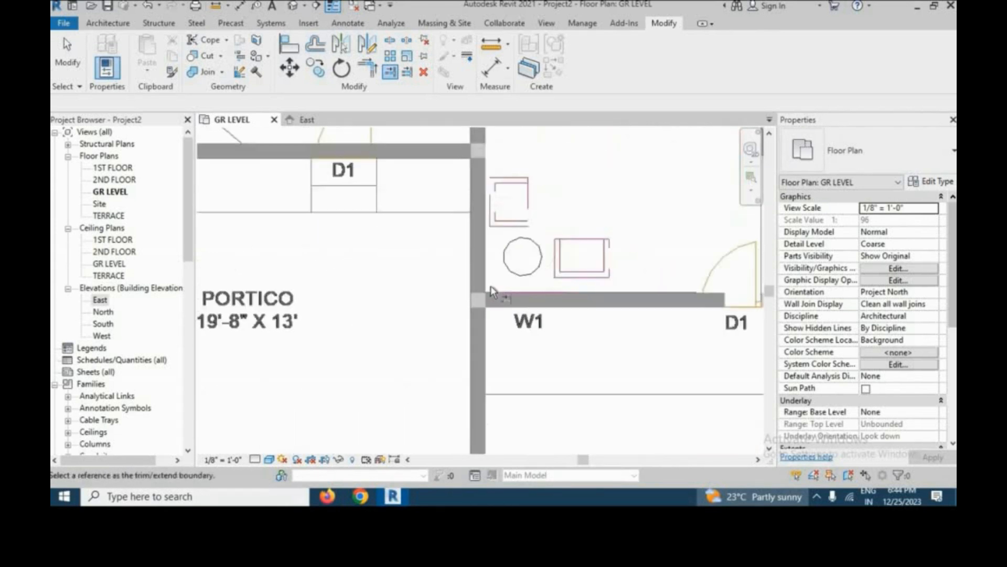
Extend the remaining exterior walls around the living and drawing rooms to the columns at their ends
scroll(565, 316, up, 5)
scroll(431, 320, down, 6)
scroll(571, 391, up, 6)
scroll(572, 391, down, 6)
scroll(519, 213, up, 6)
click(512, 211)
click(368, 206)
scroll(600, 210, down, 6)
scroll(524, 227, up, 6)
click(527, 209)
click(533, 265)
Extend the wall between dry kitchen and dining and the portico's upper wall to the column at their junction
scroll(564, 232, down, 4)
scroll(655, 284, down, 2)
scroll(531, 287, up, 7)
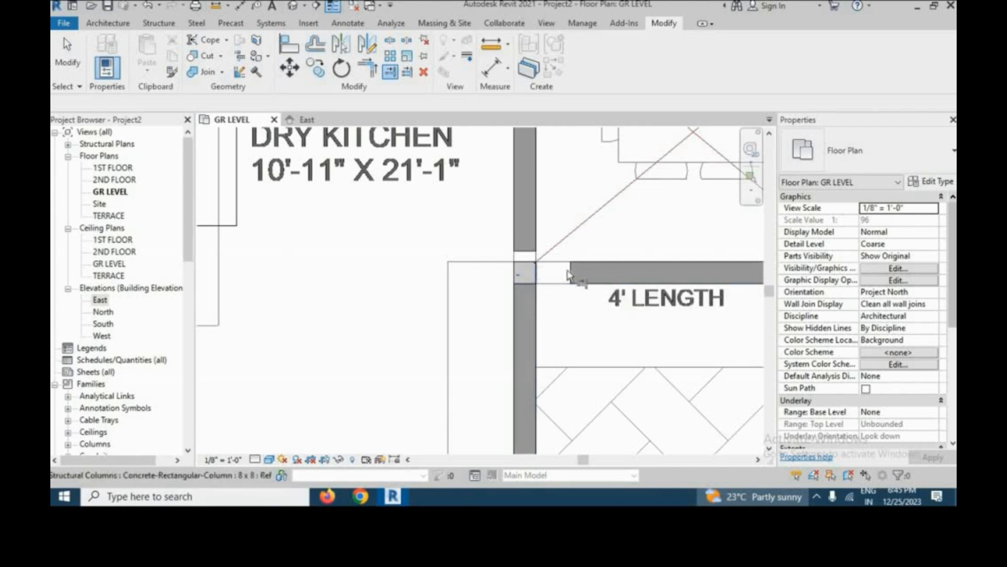
click(527, 245)
scroll(525, 247, down, 4)
scroll(488, 241, up, 4)
Extend the portico-side walls above and below the dry kitchen's lower corner to the column beside window W2
scroll(527, 217, down, 6)
scroll(522, 323, up, 8)
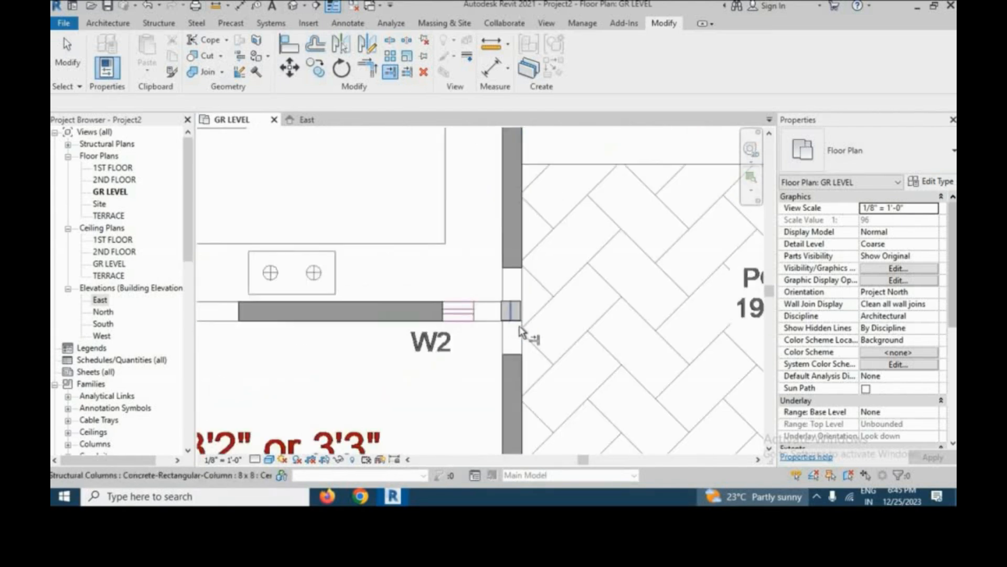
click(510, 310)
click(502, 402)
scroll(485, 314, down, 3)
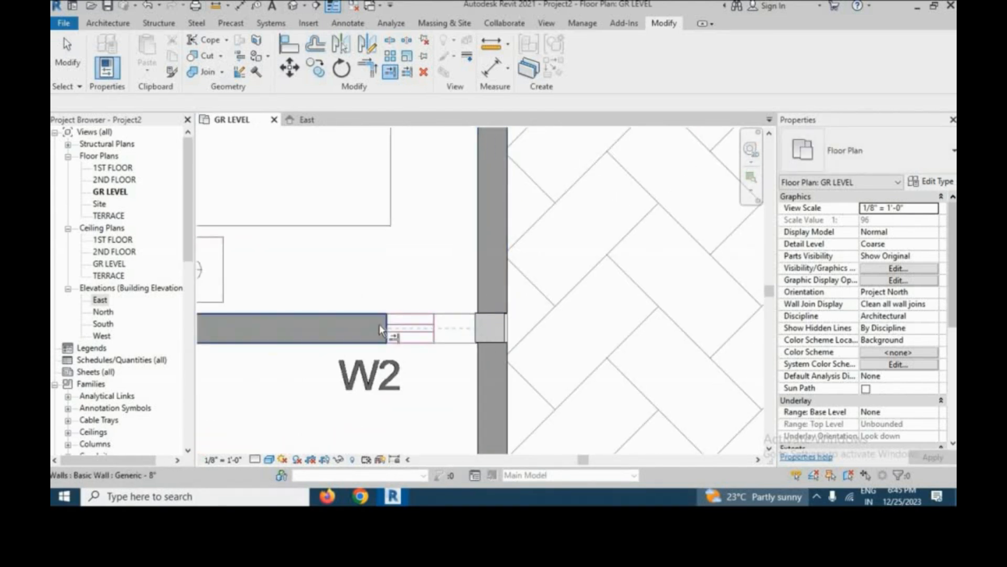
Extend the lower exterior walls of the dry and wet kitchens to the columns at their ends
scroll(494, 299, down, 4)
scroll(434, 315, up, 4)
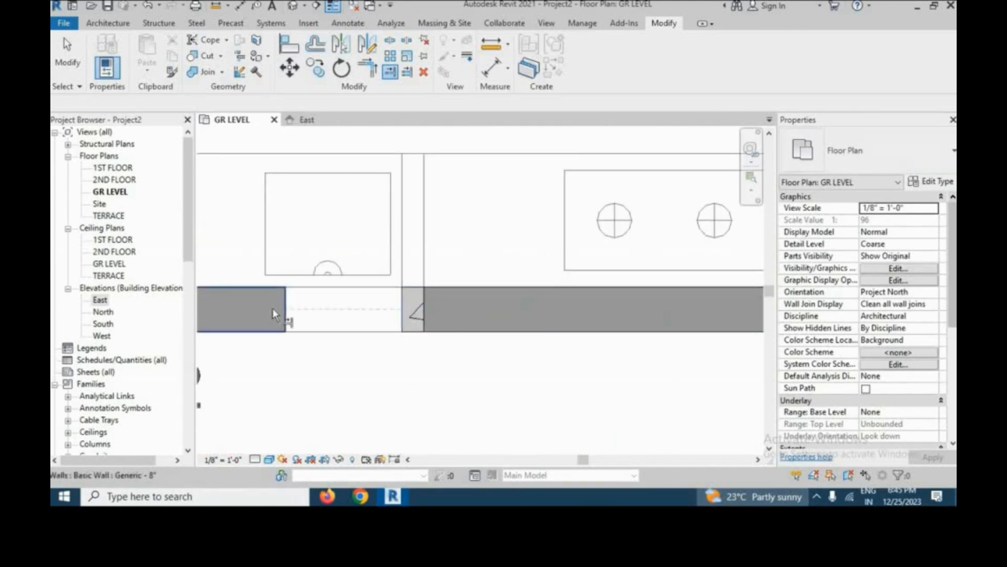
scroll(274, 313, down, 4)
scroll(473, 354, up, 4)
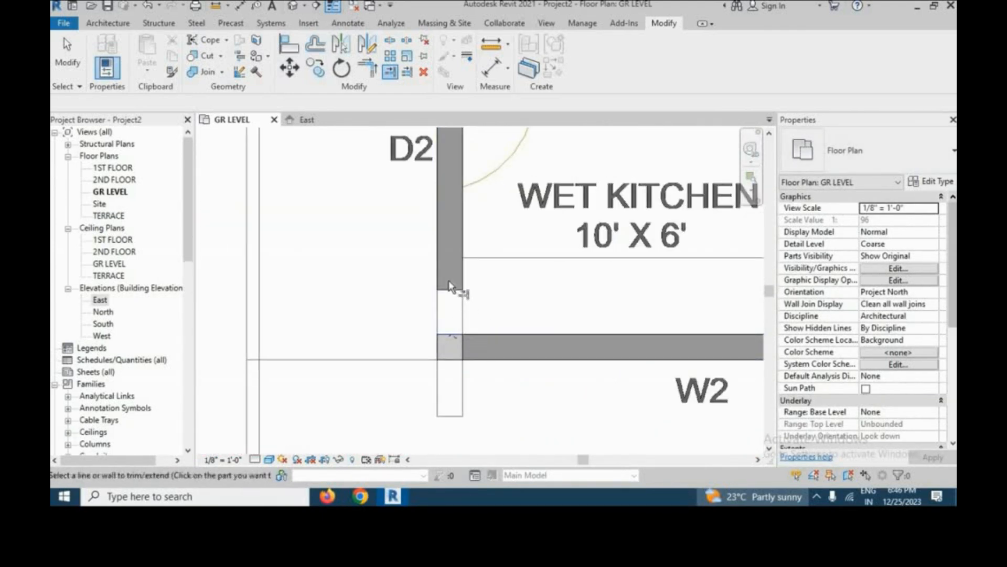
Extend the wet kitchen's outer wall and the walls between the small toilet and its neighbours to the adjoining columns
scroll(450, 288, down, 4)
scroll(421, 335, up, 4)
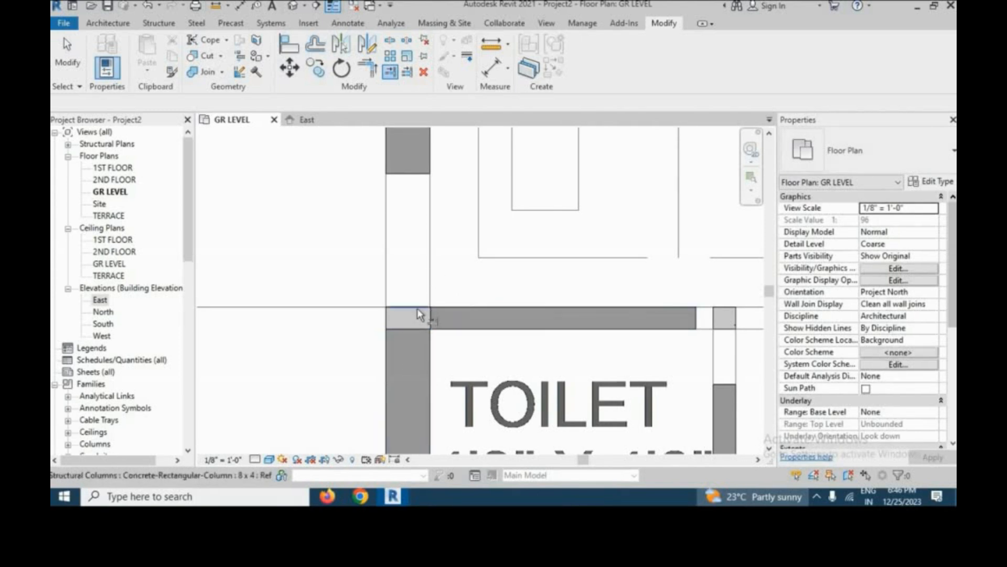
scroll(419, 314, down, 4)
scroll(430, 325, up, 4)
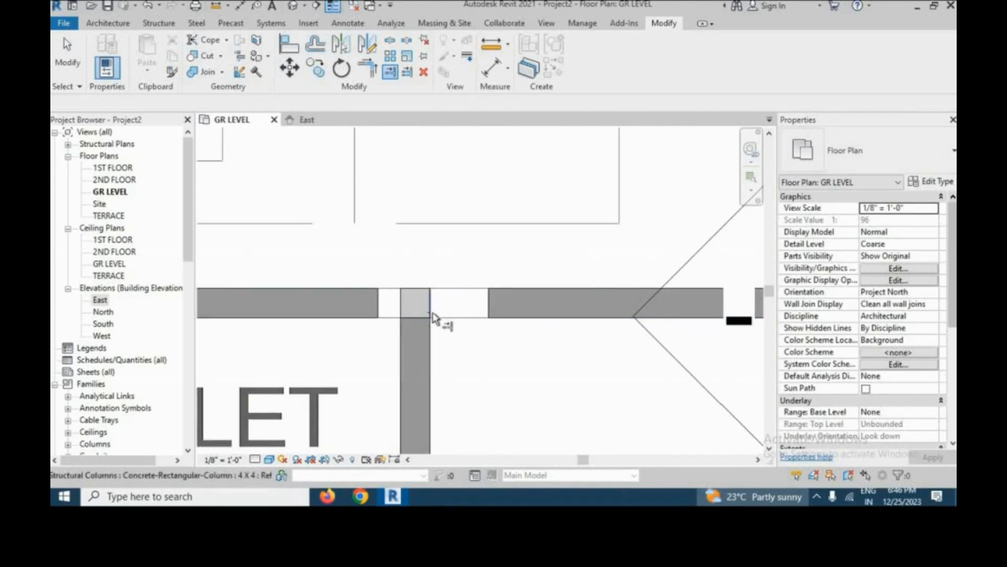
Extend the store's upper wall and the side wall below it to the 4 x 4 column at their junction
scroll(367, 305, down, 4)
scroll(608, 307, up, 4)
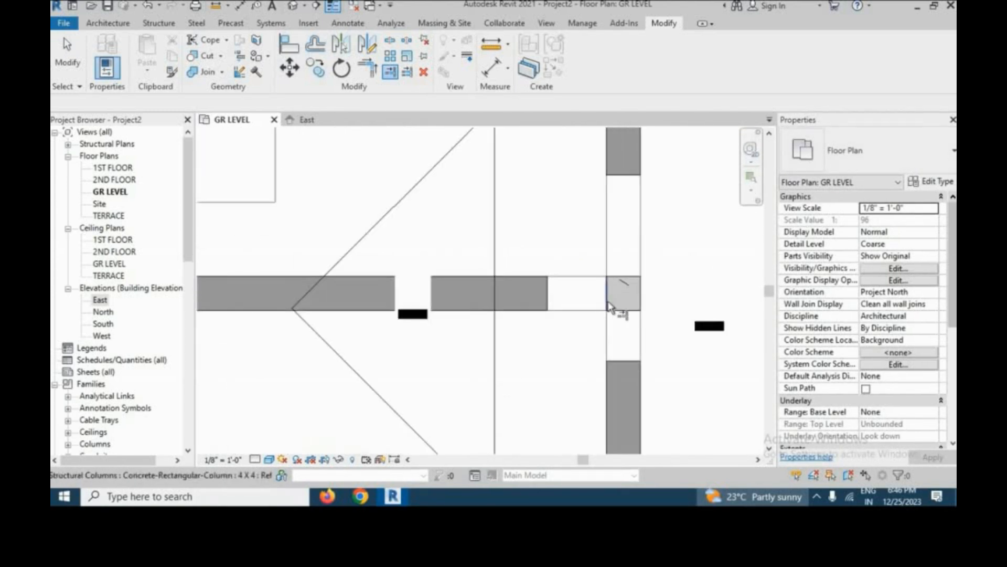
click(607, 350)
scroll(548, 334, down, 1)
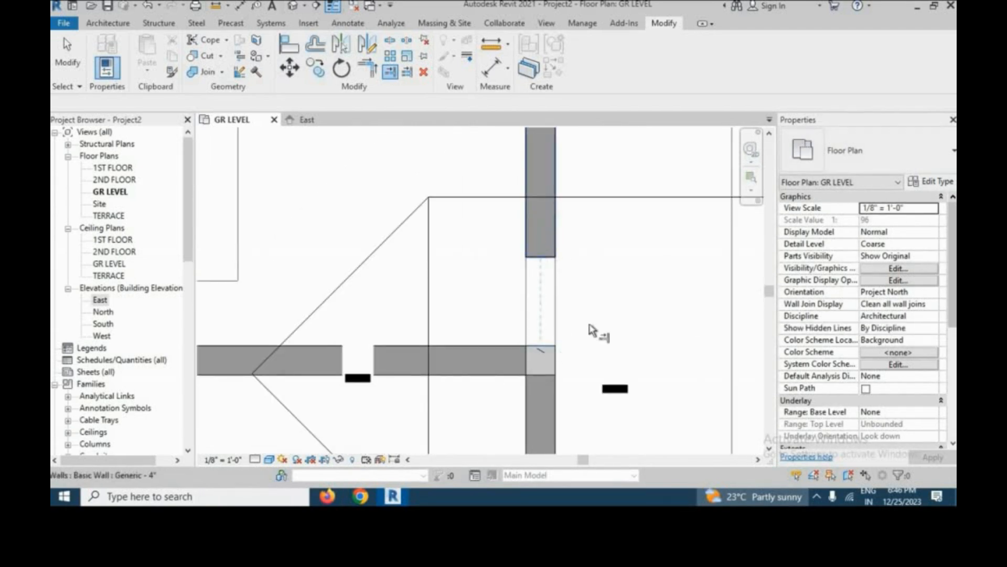
Extend the parents bed room's lower wall to the columns at both ends, running across door D1
scroll(577, 405, down, 4)
scroll(580, 407, up, 4)
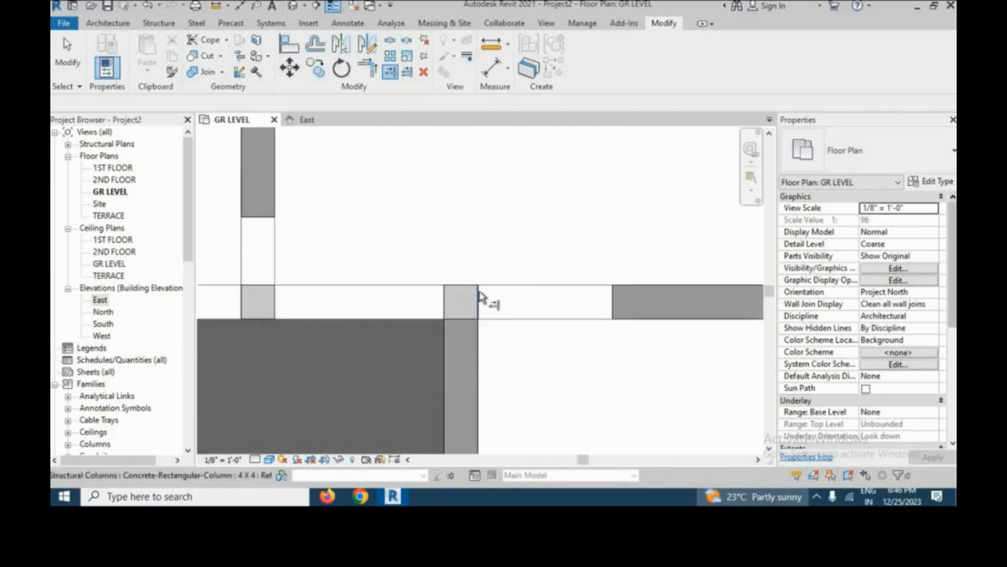
scroll(273, 306, down, 3)
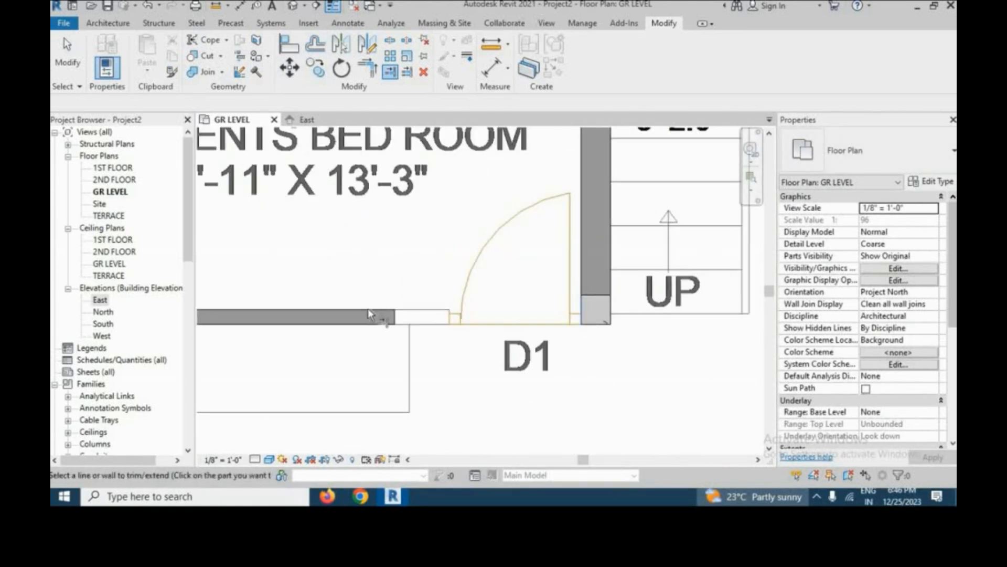
click(368, 311)
scroll(603, 316, down, 5)
scroll(487, 248, up, 3)
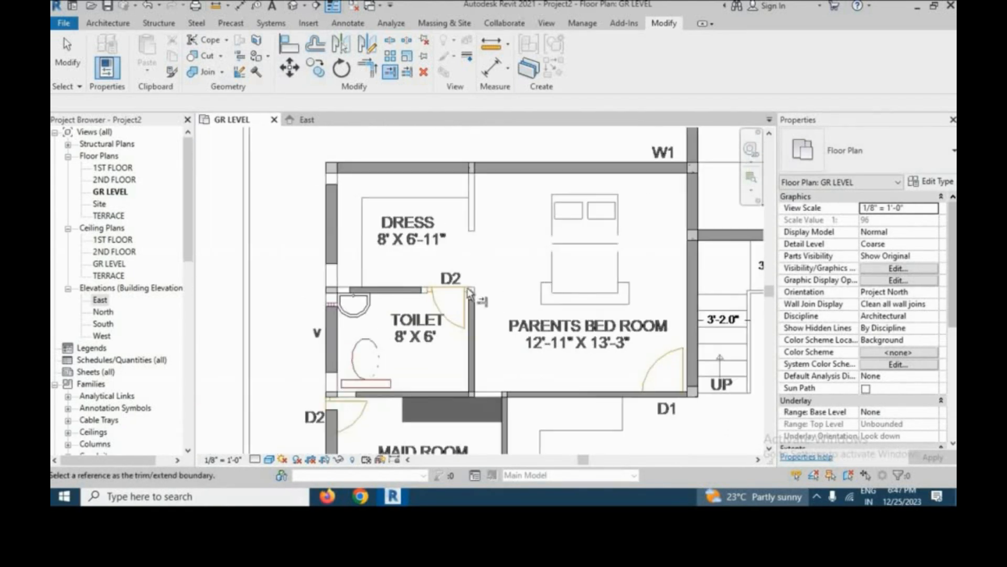
Extend the 8' X 6' toilet's upper wall across door D2 and to the outer column, and its outer wall up to that column
scroll(580, 277, up, 6)
scroll(582, 279, down, 3)
scroll(598, 286, up, 5)
scroll(630, 290, down, 1)
scroll(622, 292, up, 3)
scroll(598, 283, down, 4)
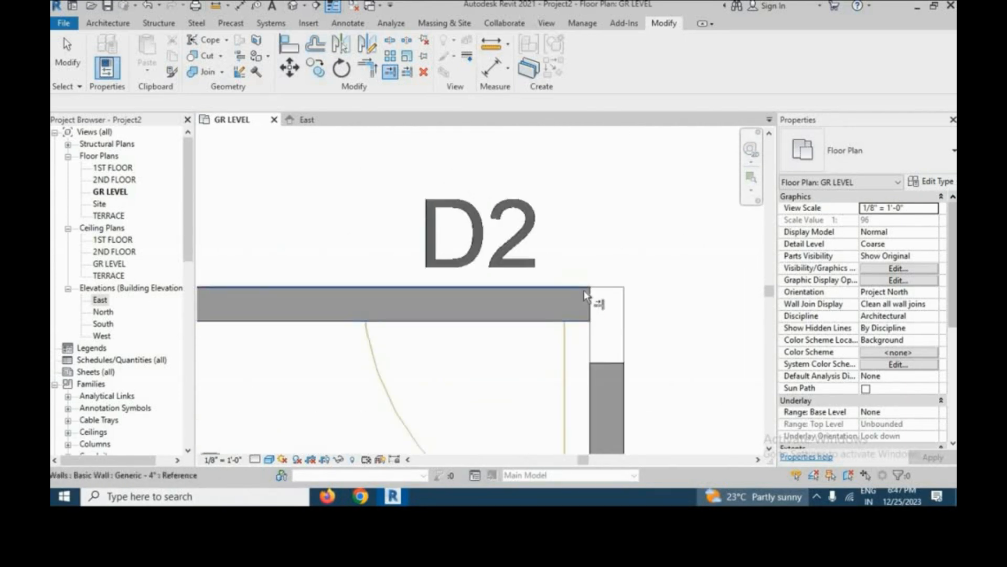
scroll(556, 265, up, 5)
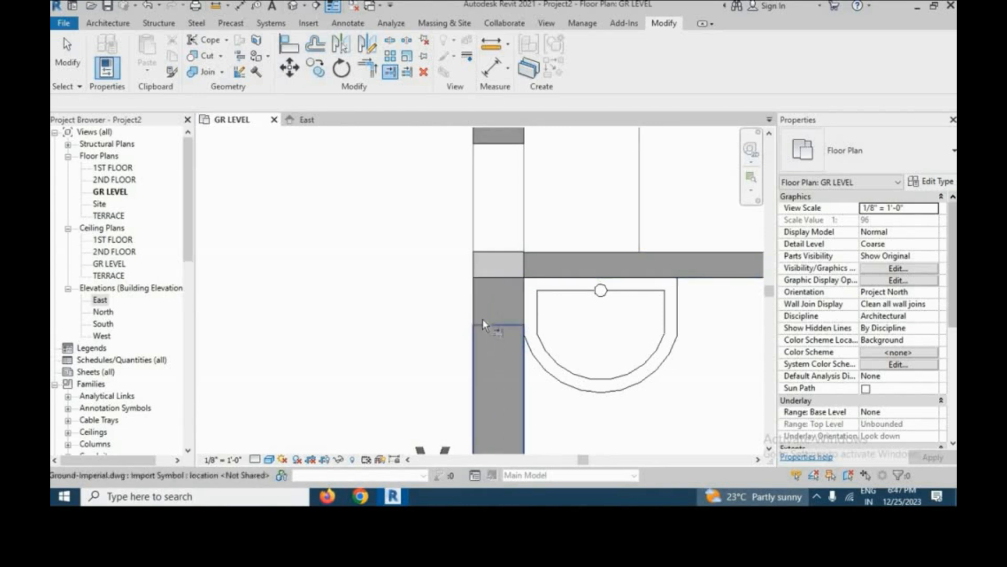
Review the walls around the dress and parents bed room and across the whole ground floor plan, and end Trim/Extend
scroll(485, 315, down, 5)
scroll(428, 272, up, 6)
scroll(428, 272, down, 6)
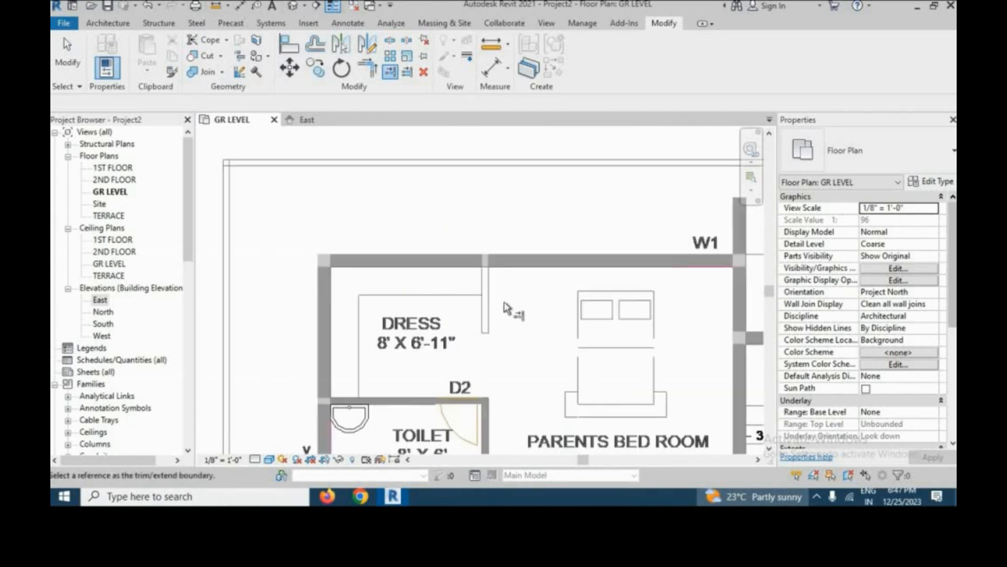
scroll(425, 294, up, 2)
scroll(424, 315, down, 1)
scroll(424, 317, down, 2)
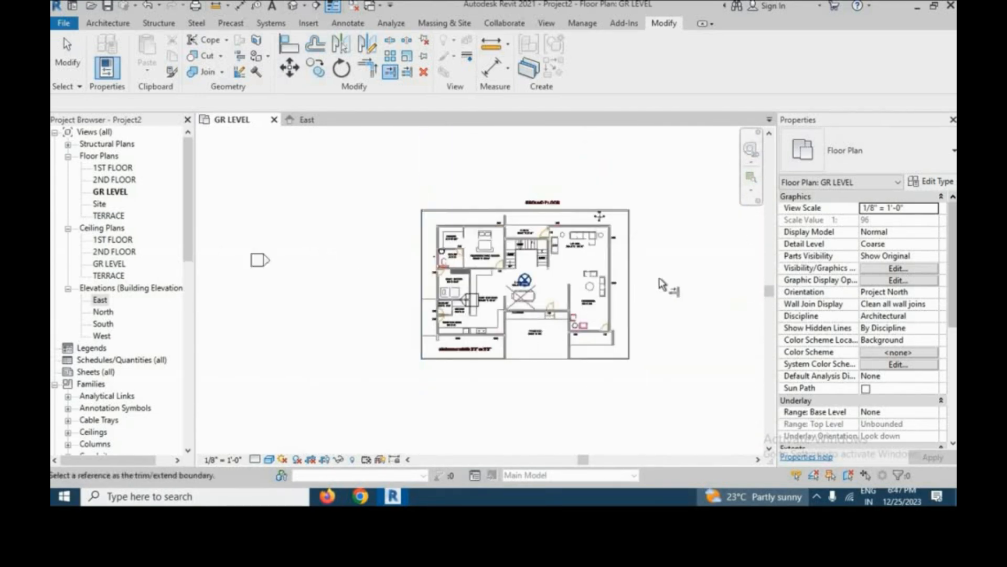
right_click(662, 263)
click(691, 270)
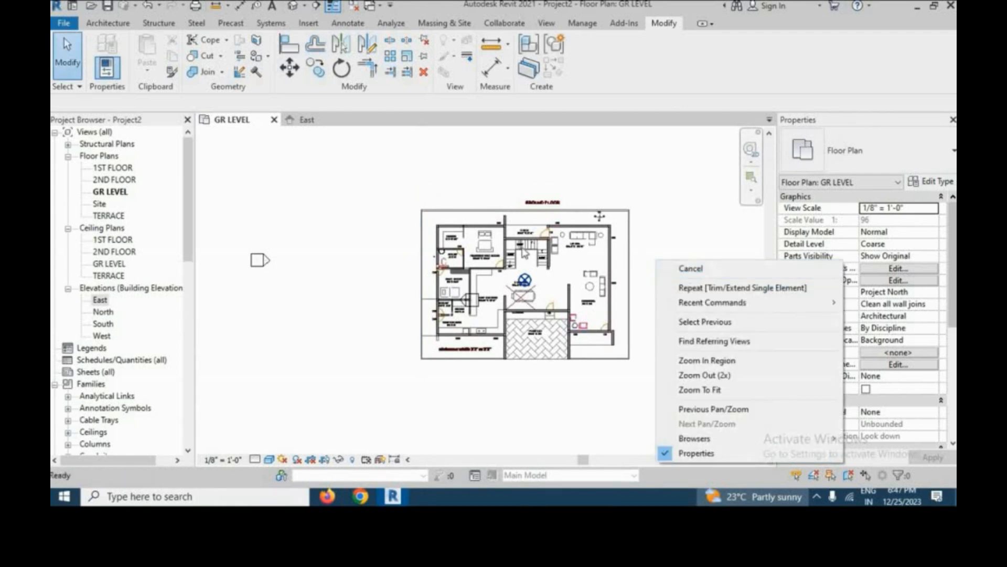
Nudge the 8 x 8 column at the lower end of the wall between the stairs and living room into line with that wall
scroll(577, 270, up, 6)
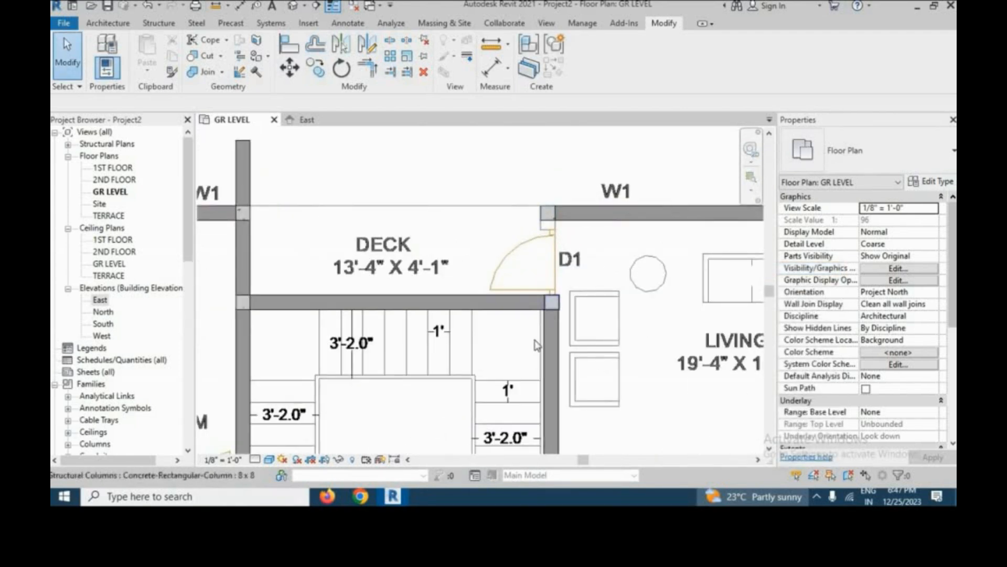
click(561, 348)
scroll(572, 351, down, 3)
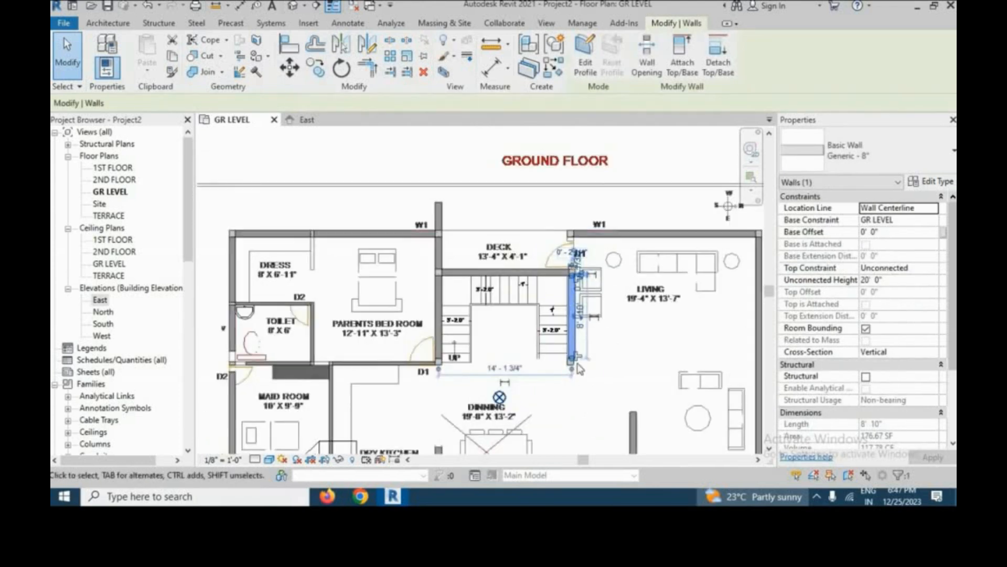
scroll(579, 361, up, 4)
scroll(579, 361, up, 4)
key(Escape)
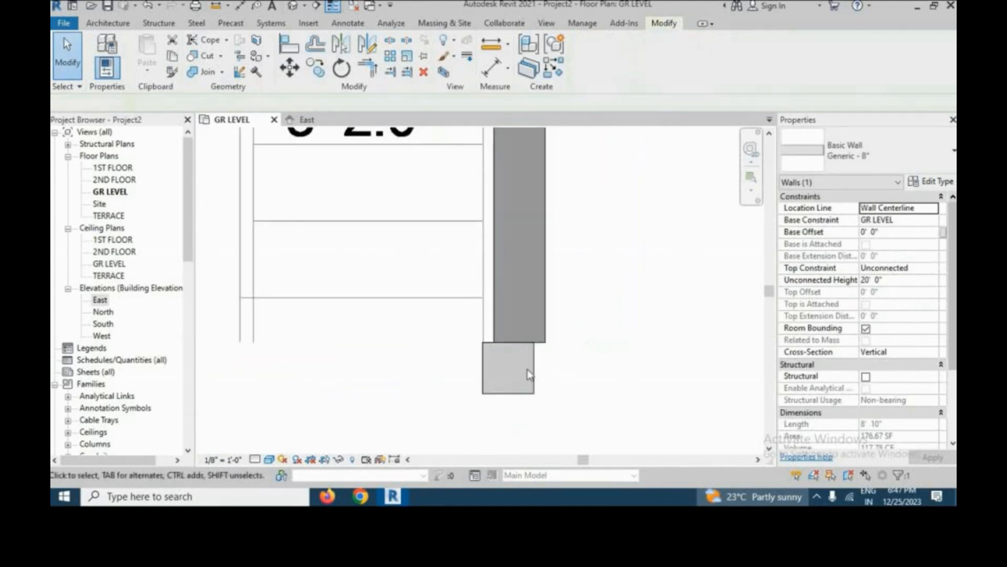
click(498, 354)
scroll(497, 354, up, 2)
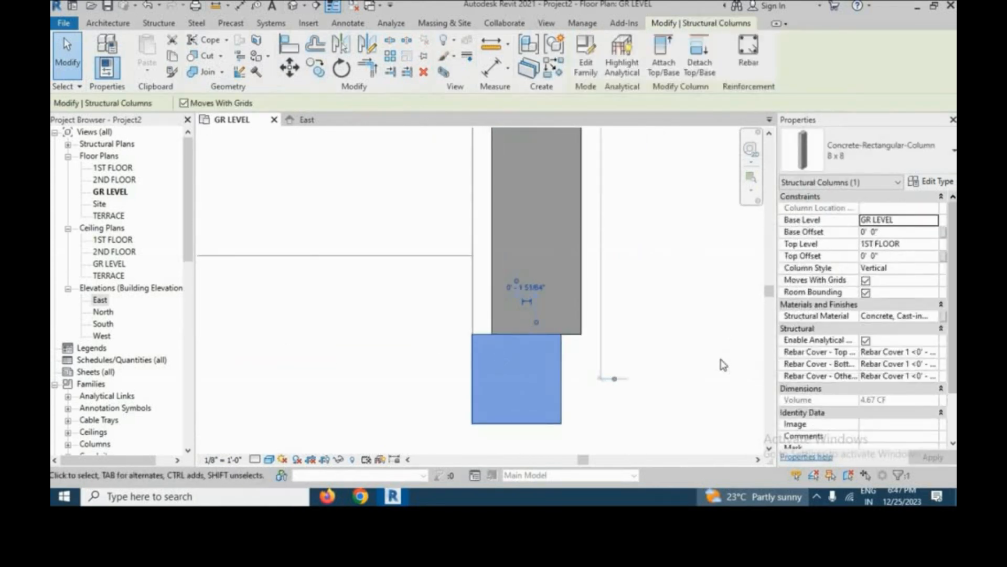
key(Right)
key(Right)
key(Right)
key(Right)
key(Right)
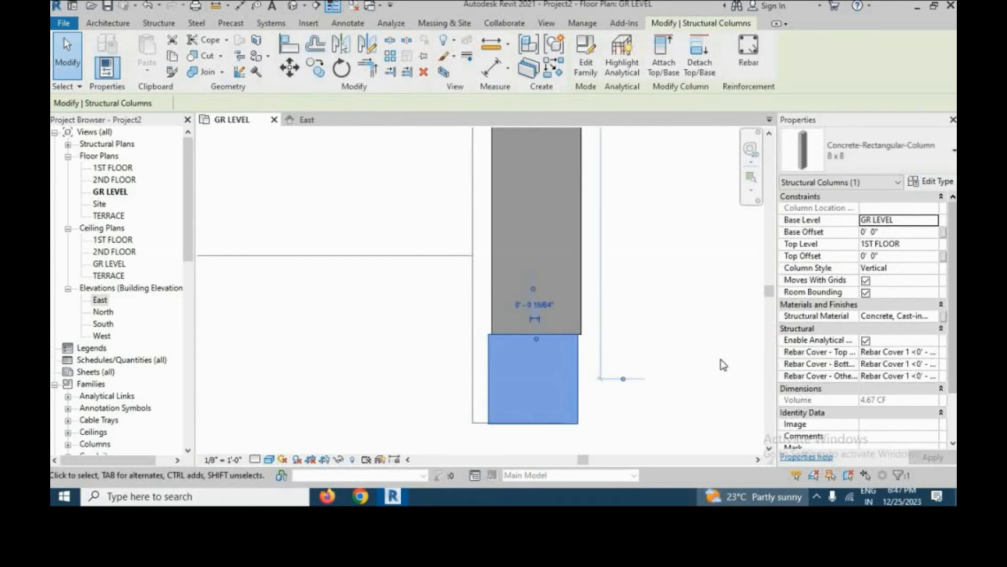
key(Right)
scroll(517, 351, up, 2)
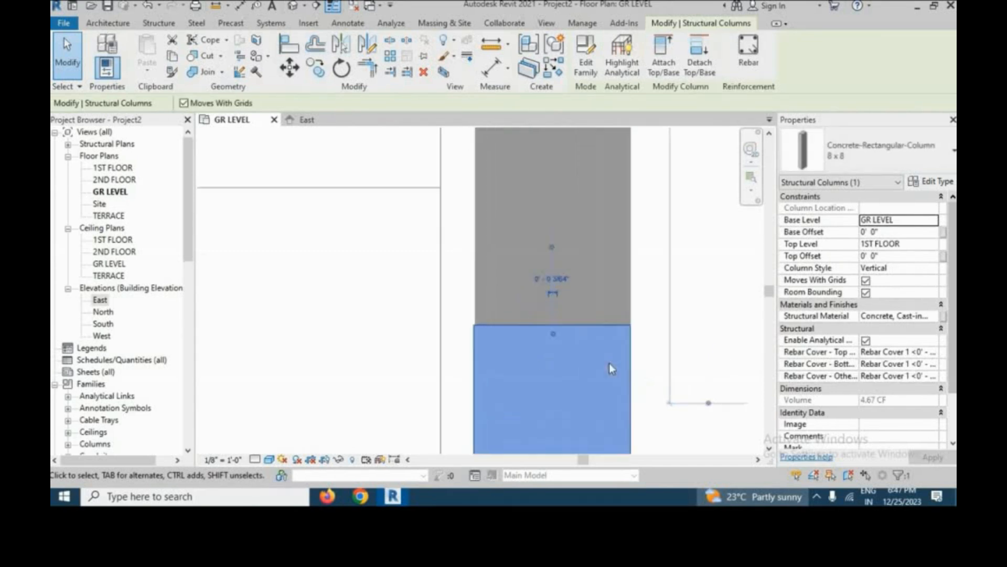
scroll(609, 364, up, 2)
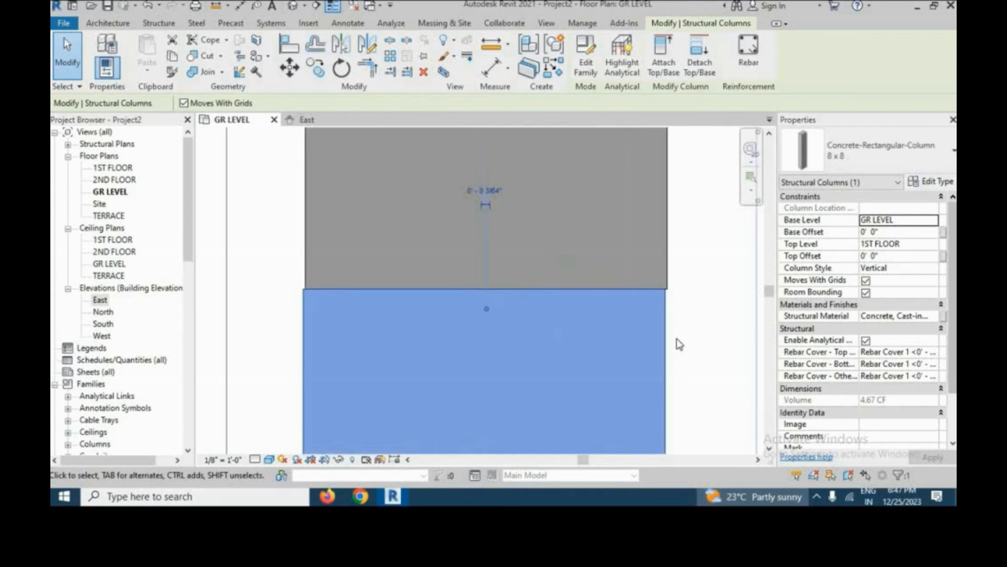
key(Right)
key(Escape)
scroll(581, 347, down, 10)
Draw a Generic - 8" wall across door D1 between the deck and living room, from the upper column to the lower column
middle_drag(572, 144, 531, 256)
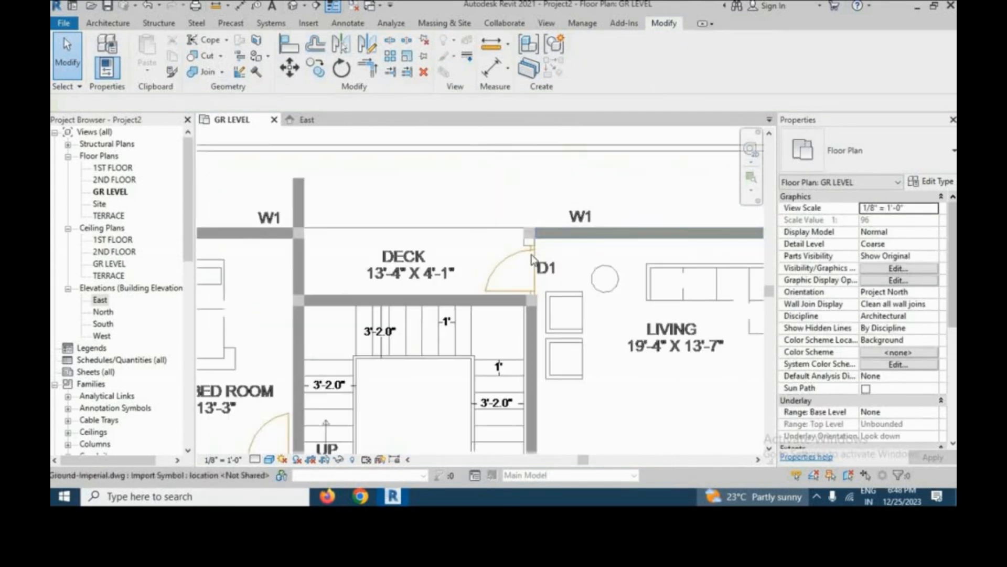
scroll(527, 251, up, 4)
click(612, 231)
key(c)
key(s)
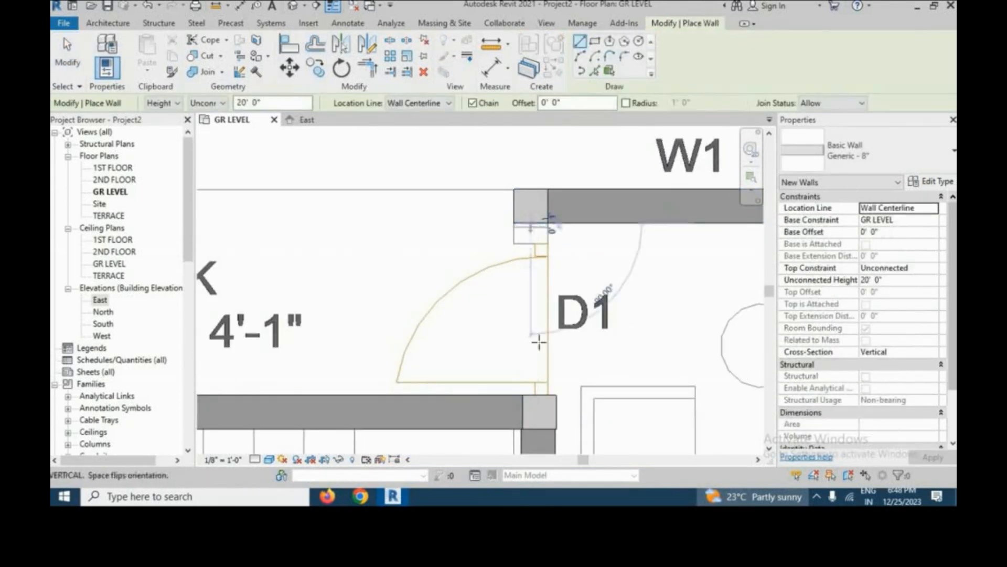
click(536, 394)
right_click(585, 371)
click(619, 175)
right_click(594, 146)
click(625, 160)
scroll(514, 215, down, 2)
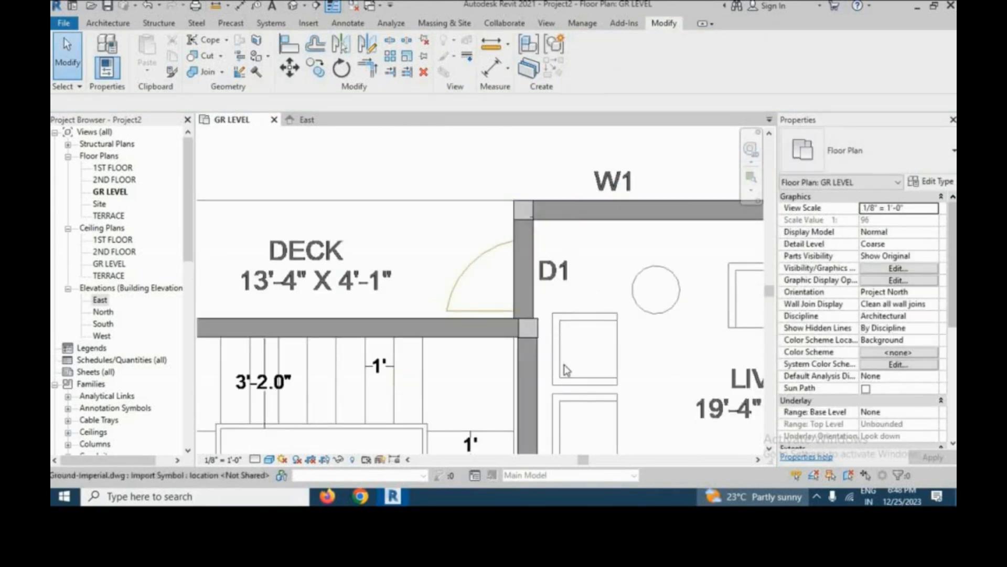
Shift the wall between the stairs and living room into line with the wall across door D1 above it
scroll(564, 365, down, 3)
click(557, 379)
scroll(563, 357, up, 6)
scroll(567, 361, down, 3)
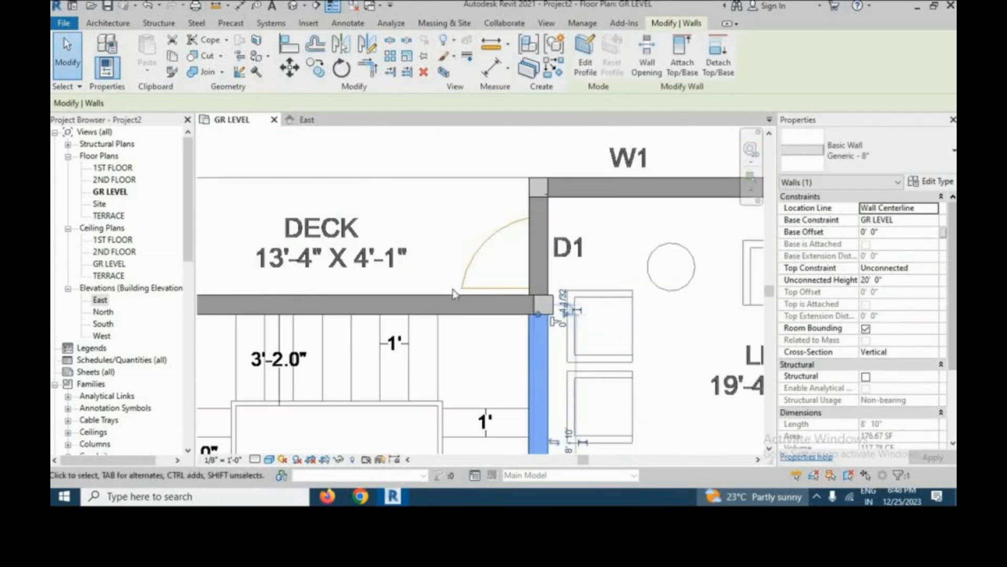
scroll(446, 299, up, 6)
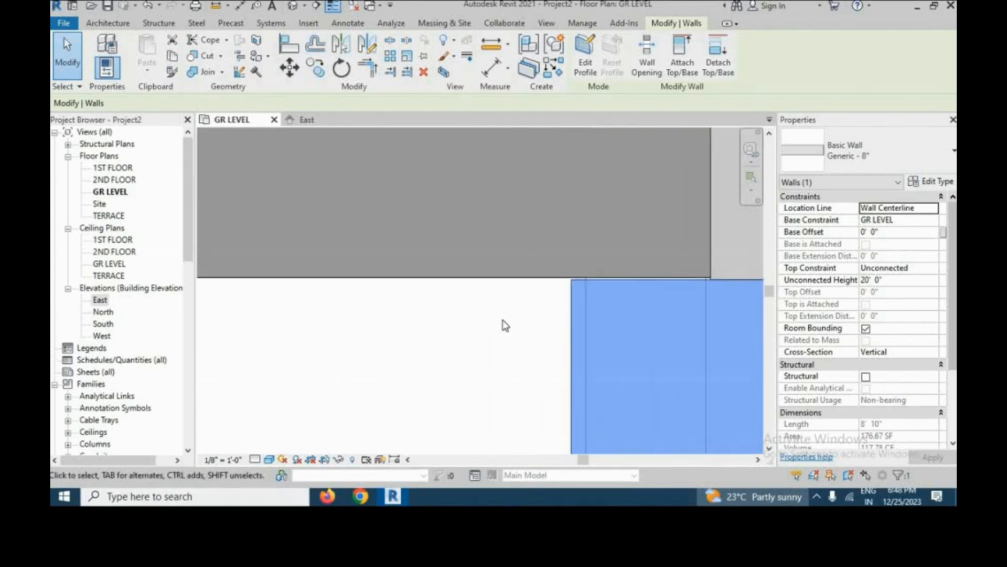
scroll(455, 294, down, 6)
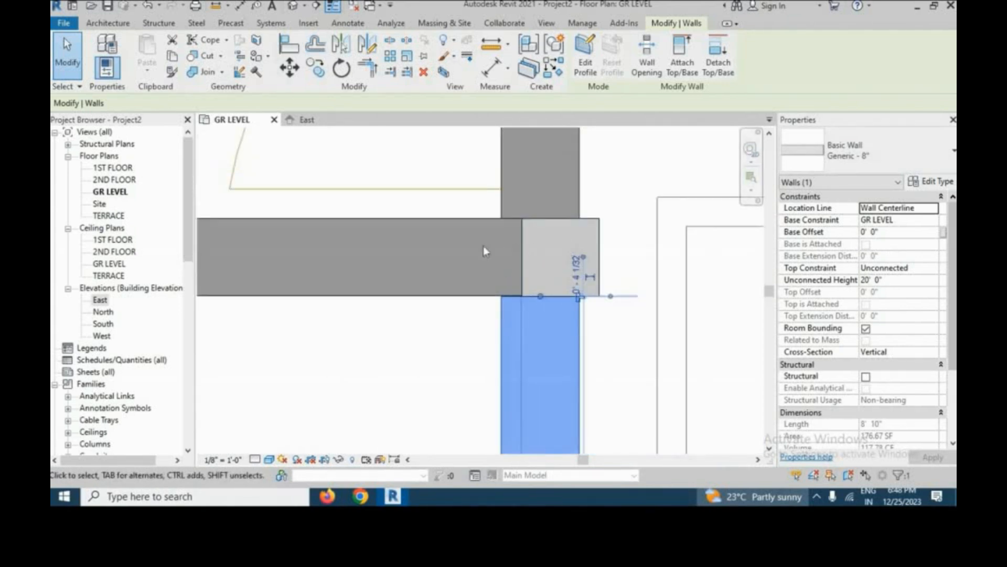
Pull the deck's lower wall back from its end column and nudge that 8 x 8 column into line with the walls above and below
click(486, 248)
drag(521, 257, 487, 243)
click(603, 253)
click(599, 253)
scroll(622, 260, up, 2)
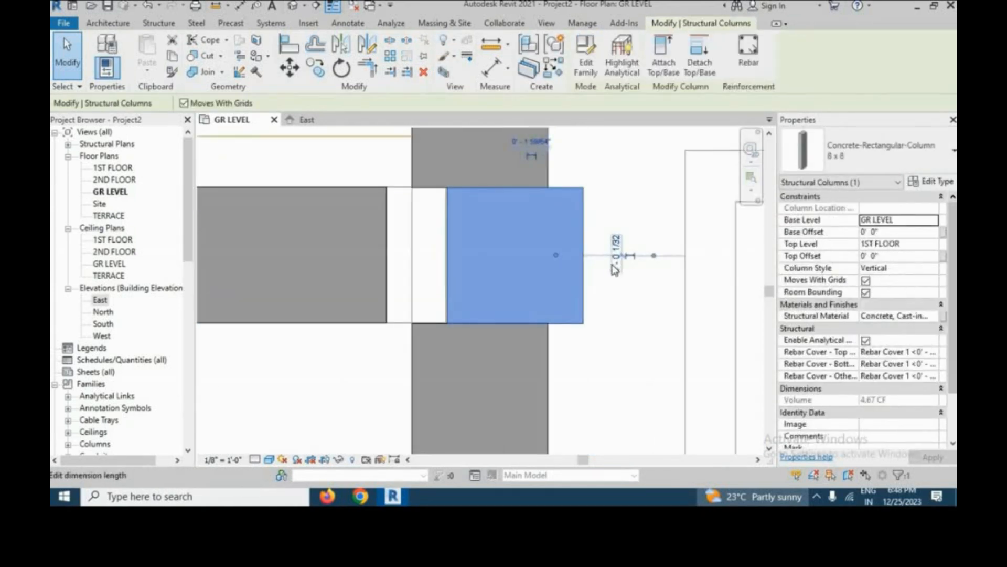
key(Left)
key(Left)
key(Left)
scroll(593, 261, down, 3)
scroll(574, 269, up, 2)
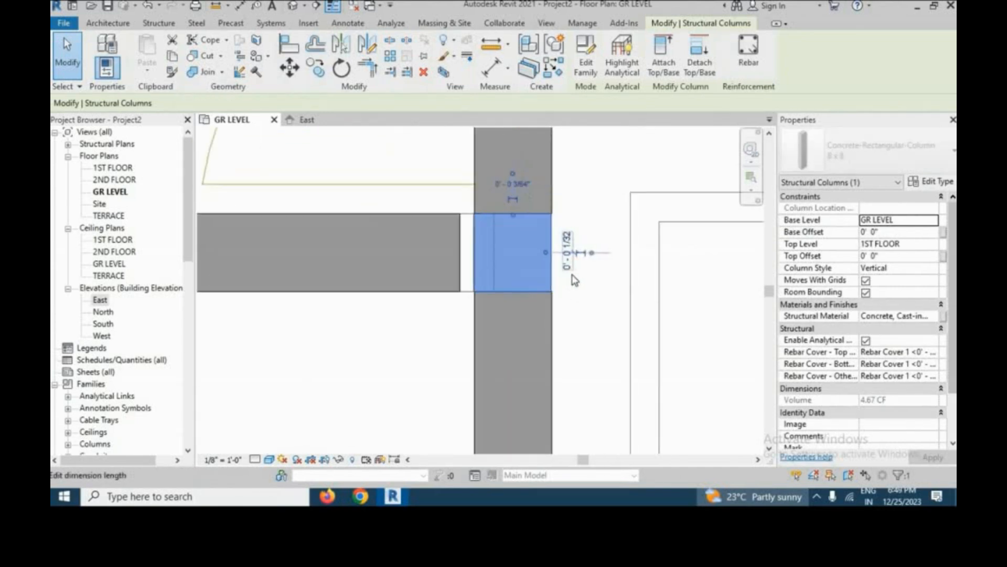
scroll(496, 294, up, 4)
key(Right)
key(Left)
middle_drag(500, 301, 382, 376)
scroll(354, 384, up, 3)
key(Right)
key(Up)
Stretch the wall between the deck and the stairs to the near face of the realigned column
click(446, 344)
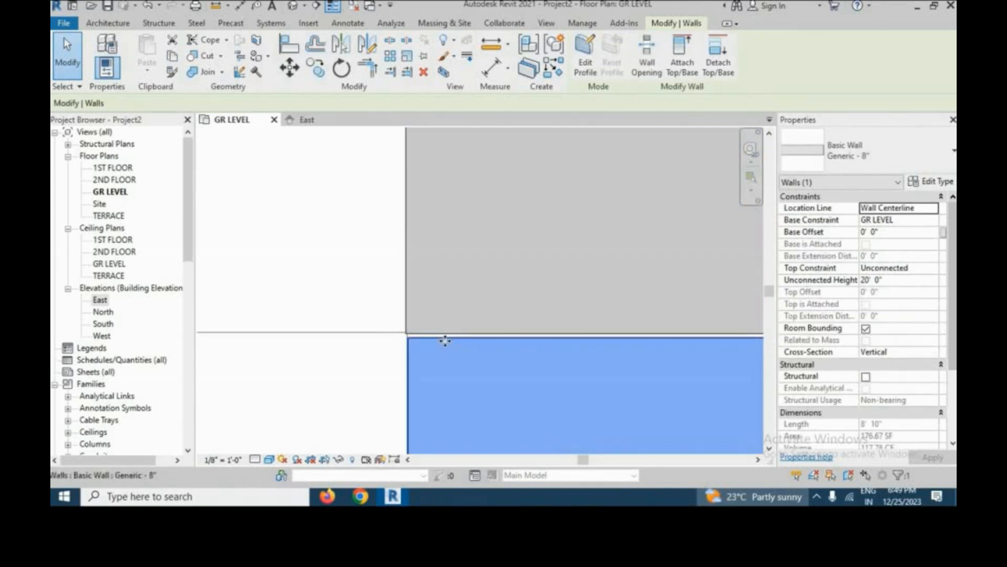
scroll(531, 200, down, 3)
click(496, 249)
drag(496, 279, 522, 278)
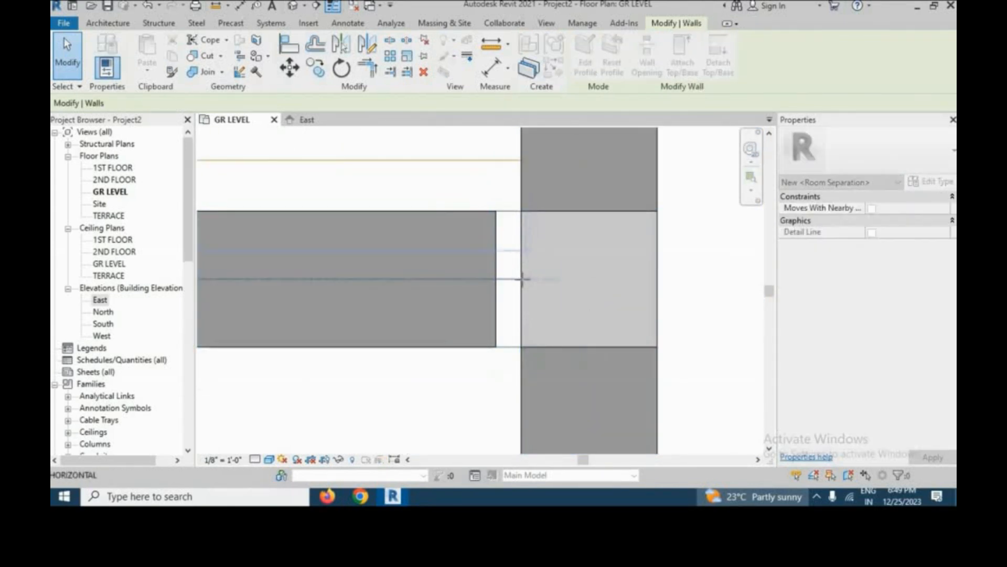
scroll(572, 244, down, 5)
Realign the 8 x 8 column at the lower end of the shifted stair wall with that wall's faces and end
scroll(566, 375, up, 5)
click(613, 367)
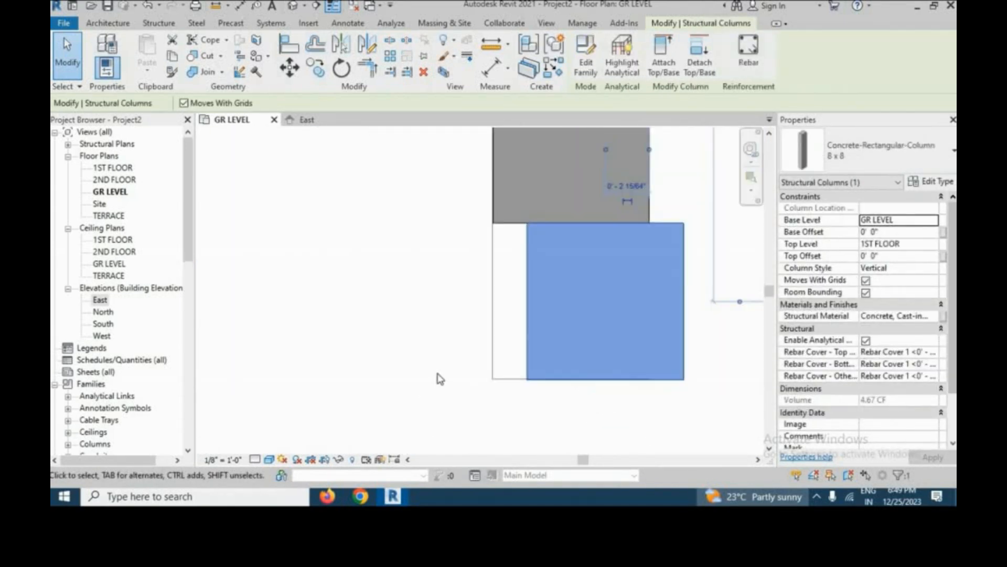
scroll(492, 234, up, 3)
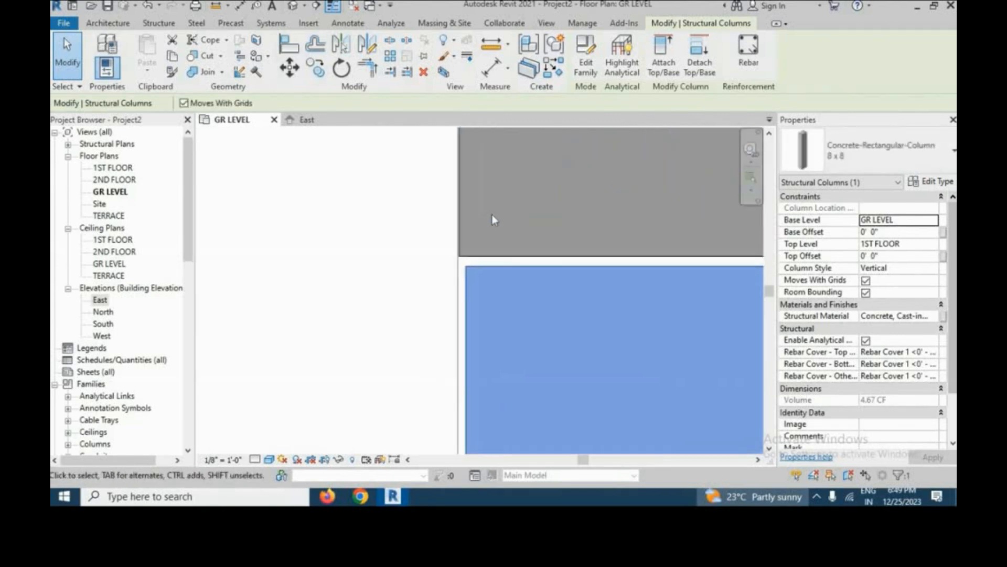
scroll(494, 214, down, 2)
key(Escape)
scroll(594, 337, down, 6)
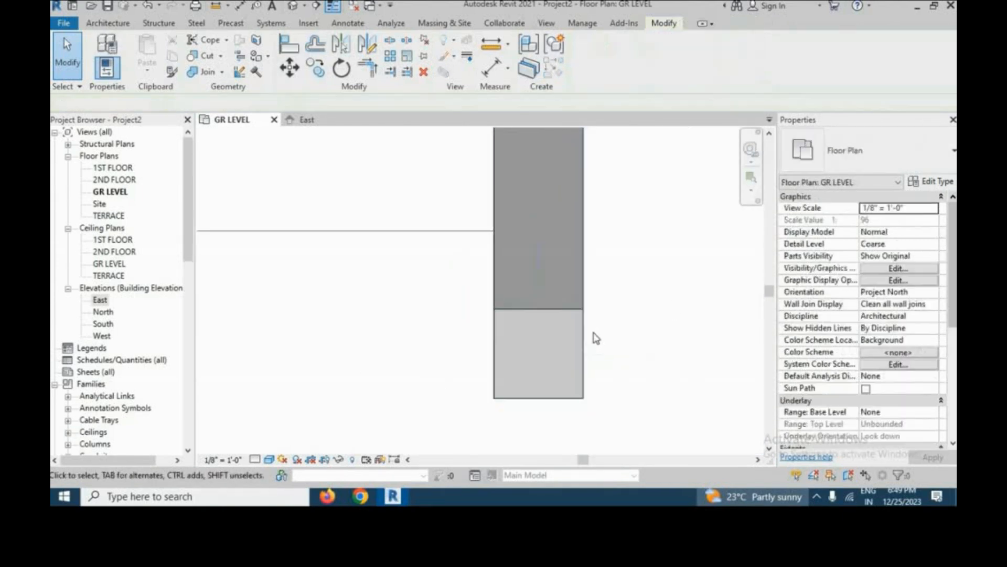
Nudge the 8 x 8 column where the dry kitchen's W2 wall meets the portico-side wall into line with both walls
scroll(414, 274, down, 2)
scroll(360, 377, up, 5)
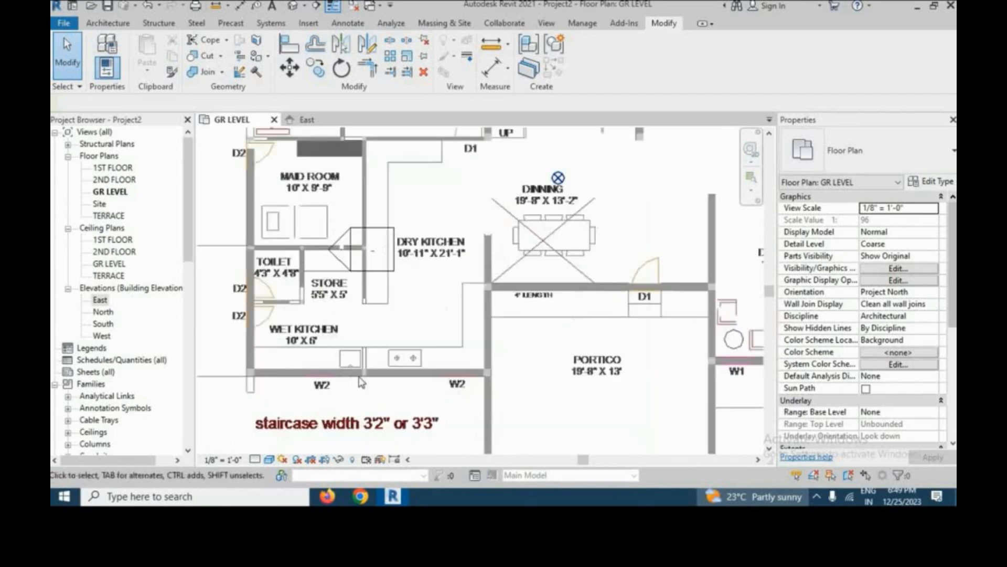
scroll(639, 376, up, 8)
click(595, 348)
scroll(640, 375, up, 5)
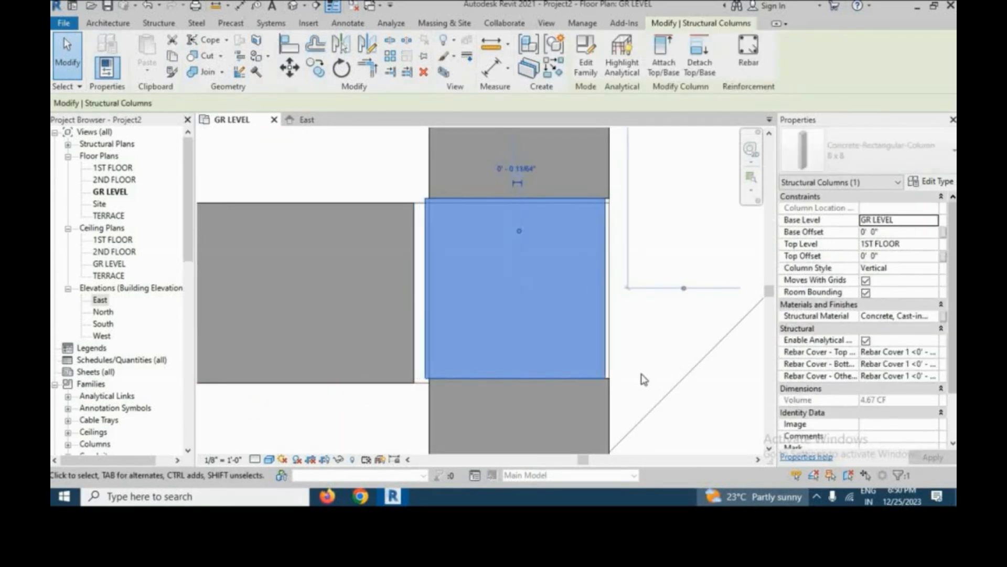
scroll(427, 370, down, 4)
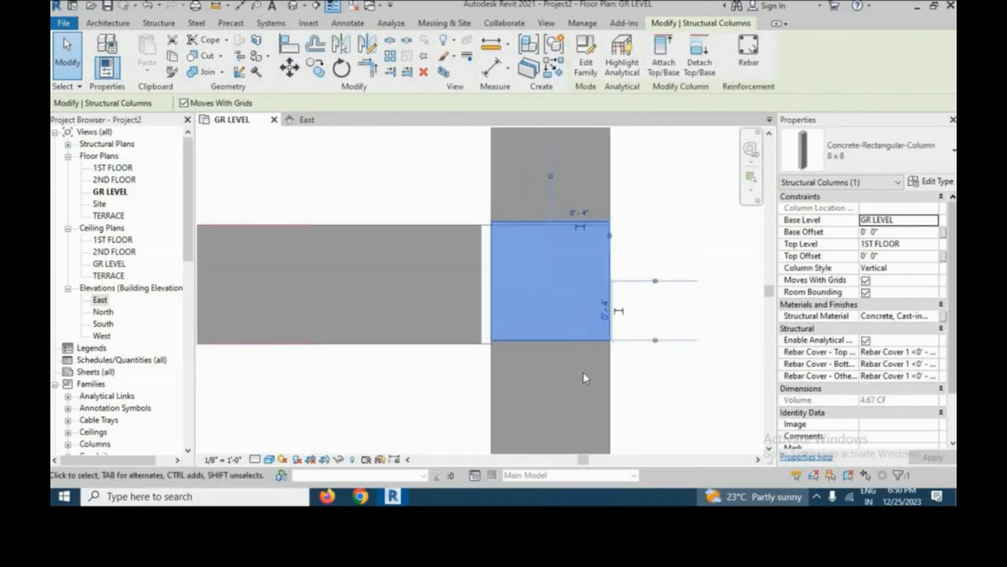
scroll(479, 225, up, 3)
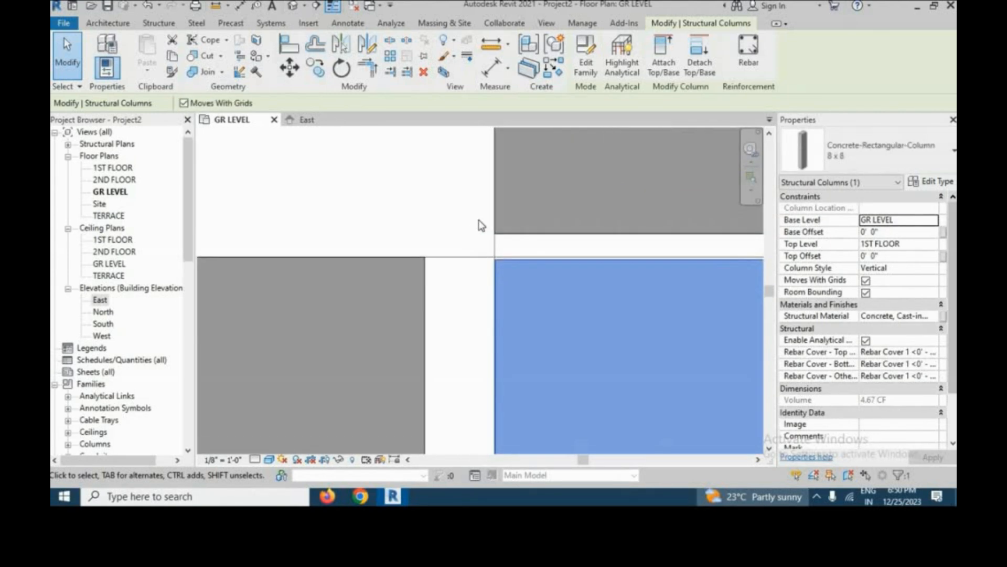
scroll(440, 203, down, 3)
key(Escape)
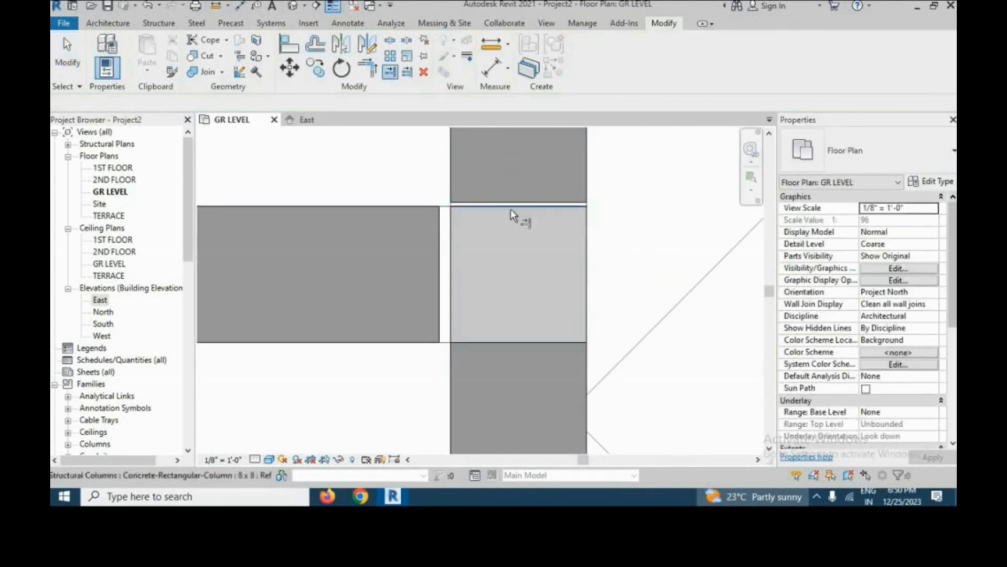
Extend the dry kitchen's W2 wall to the near face of the portico-side column
click(452, 267)
click(420, 269)
scroll(652, 262, down, 7)
right_click(389, 322)
click(412, 133)
right_click(334, 331)
click(375, 135)
Draw a Generic - 8" wall stub about 1'-5" long over the plan outline below the wet kitchen's outer corner column
scroll(376, 284, up, 2)
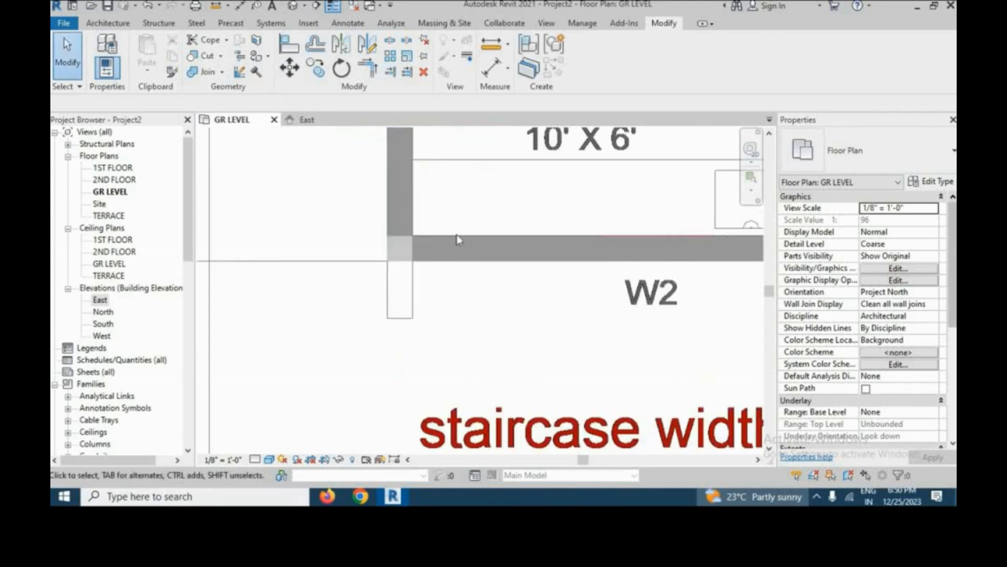
scroll(455, 234, up, 2)
click(459, 242)
key(c)
key(s)
click(360, 385)
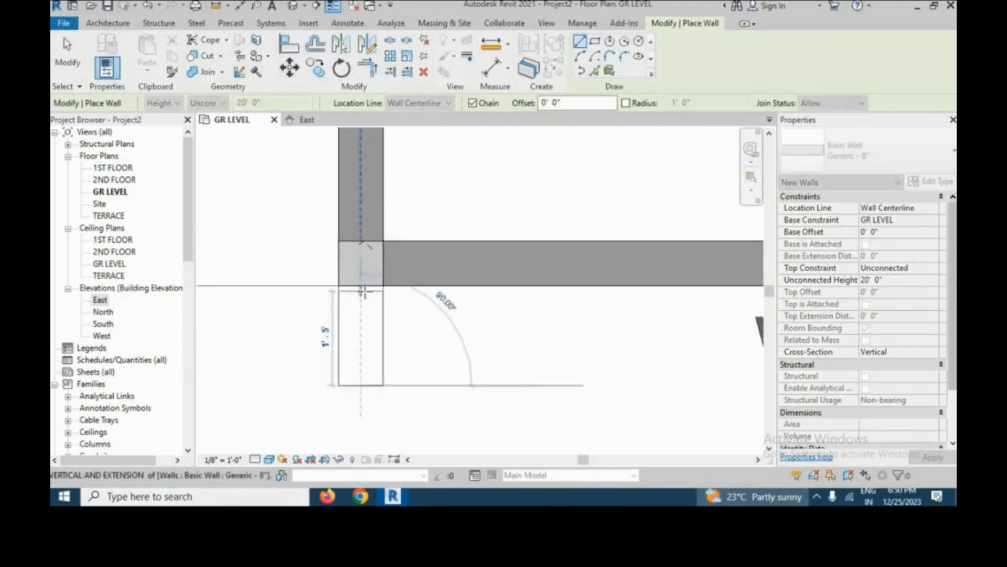
click(365, 292)
right_click(418, 371)
click(461, 148)
right_click(418, 371)
click(464, 148)
Extend the short wall stub below the wet kitchen up to the lower face of the corner column
scroll(336, 266, up, 2)
click(462, 230)
click(391, 74)
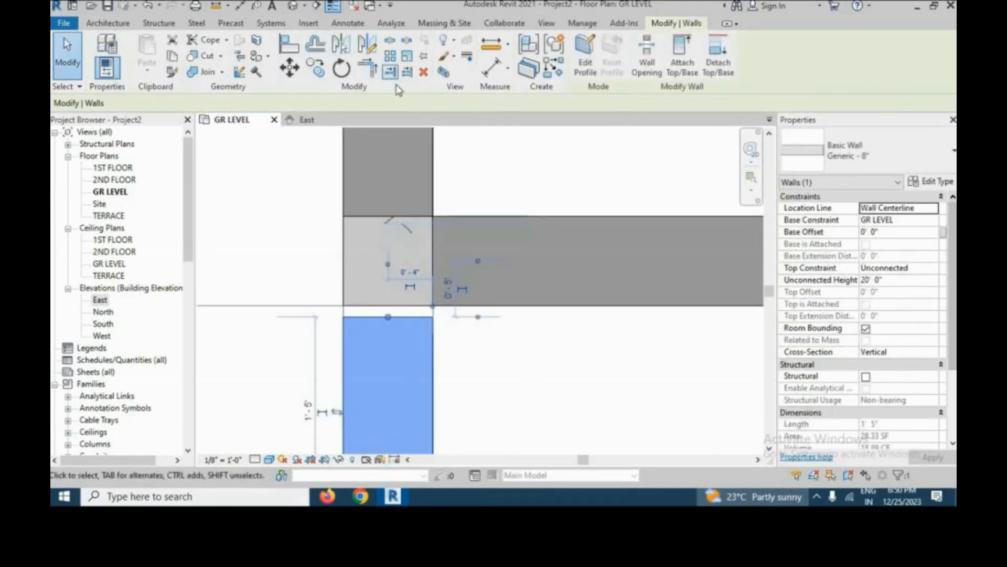
click(420, 305)
scroll(335, 321, down, 10)
right_click(436, 270)
click(467, 279)
right_click(552, 239)
click(590, 248)
Draw a wall about 3'-1" long over the plan outline between the dress and parents bed room, from its free end towards the upper wall
scroll(666, 312, up, 3)
scroll(598, 411, down, 5)
scroll(607, 312, up, 4)
scroll(607, 312, down, 3)
scroll(513, 309, up, 2)
click(514, 287)
right_click(508, 287)
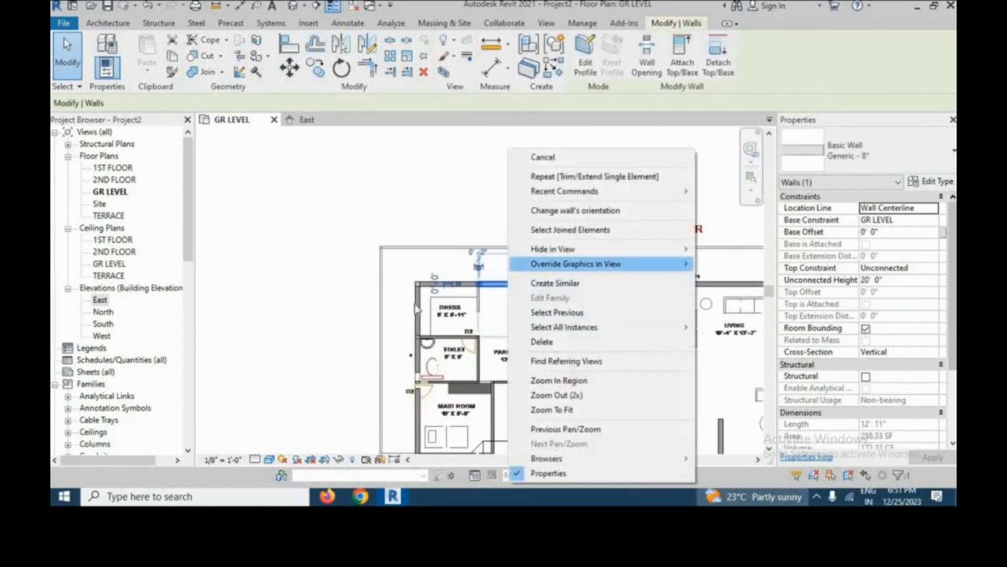
click(415, 304)
scroll(493, 315, up, 6)
key(c)
key(s)
scroll(468, 299, up, 2)
click(467, 422)
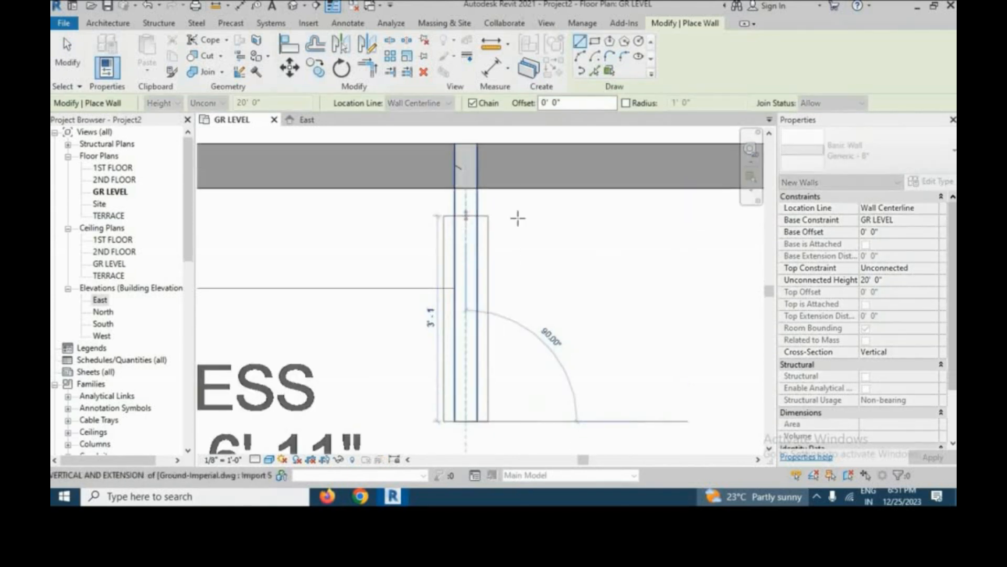
click(517, 217)
right_click(580, 242)
click(612, 250)
Change the short wall beside the dress room to the thinner wall type that fits the plan outline
click(445, 266)
click(870, 156)
click(858, 202)
click(863, 152)
scroll(857, 244, up, 1)
click(856, 243)
right_click(466, 216)
click(545, 231)
Extend the thin wall beside the dress room to the column set in the upper wall
click(390, 72)
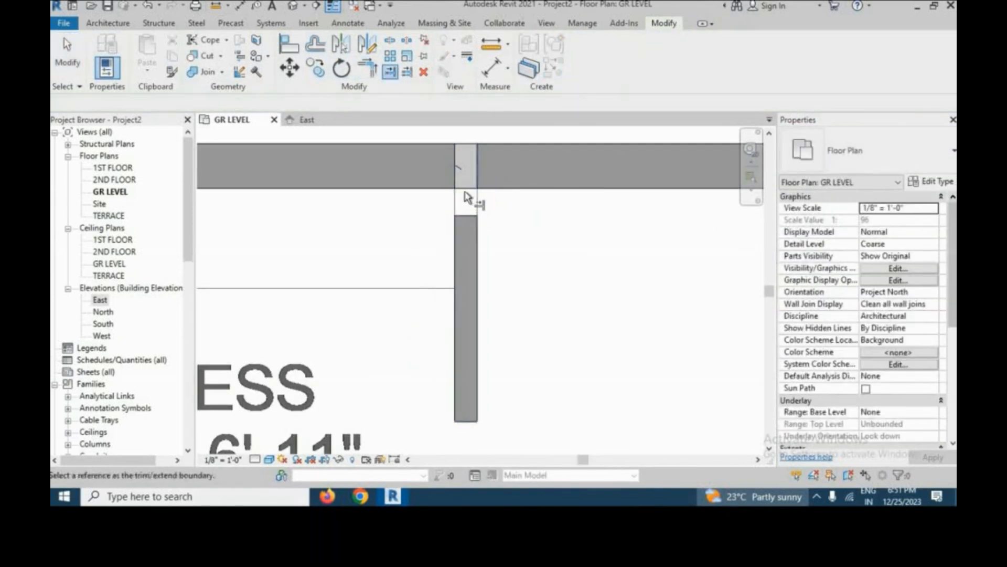
scroll(466, 188, up, 2)
click(466, 189)
click(461, 236)
scroll(457, 215, down, 5)
right_click(468, 156)
click(505, 164)
scroll(515, 154, down, 5)
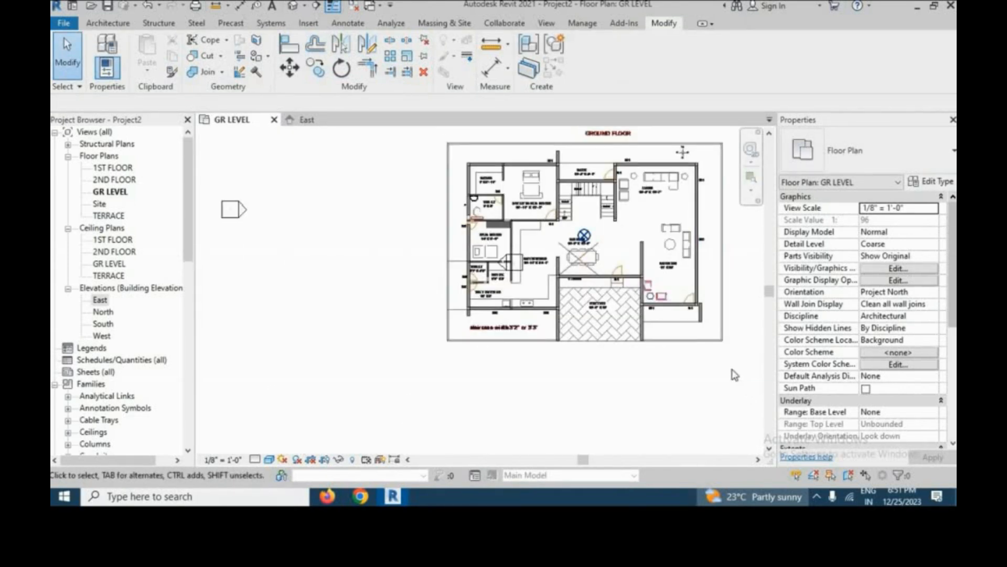
scroll(527, 288, up, 5)
click(492, 328)
click(502, 340)
scroll(503, 339, down, 6)
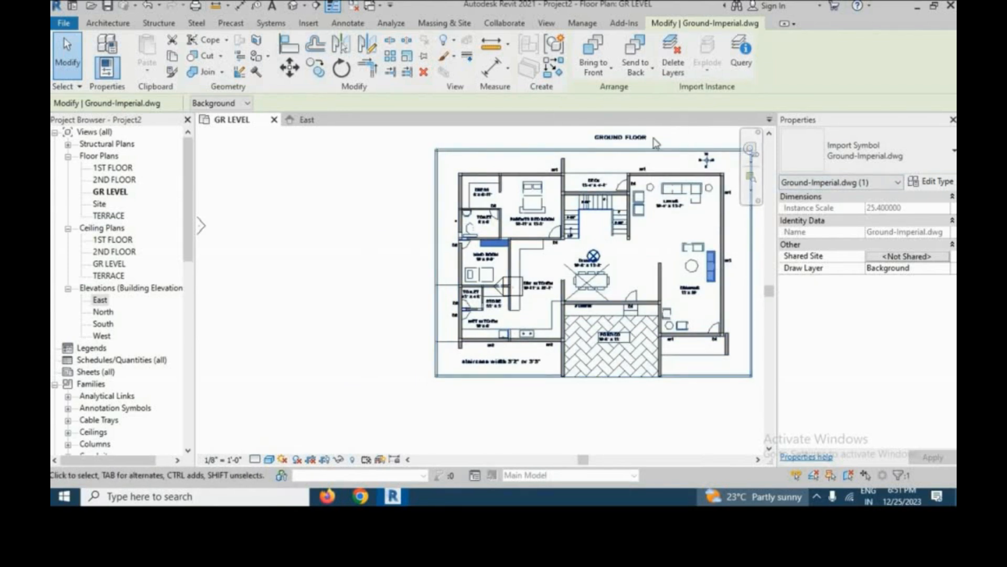
Select every Generic - 8" wall in the project and set the unconnected height to 10' 0"
click(366, 164)
click(528, 176)
right_click(528, 180)
mouse_move(603, 328)
click(756, 325)
click(903, 279)
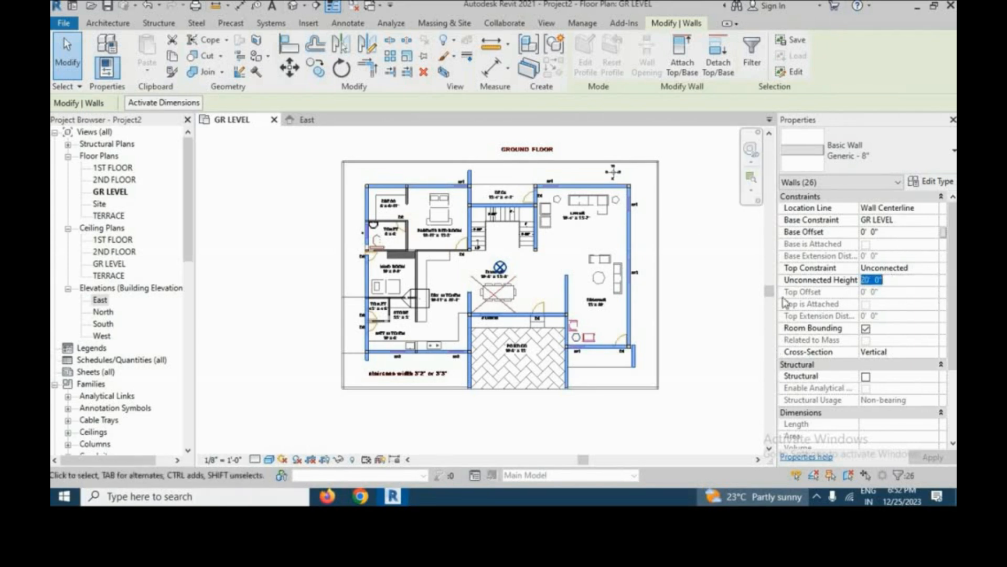
text(10)
key(Return)
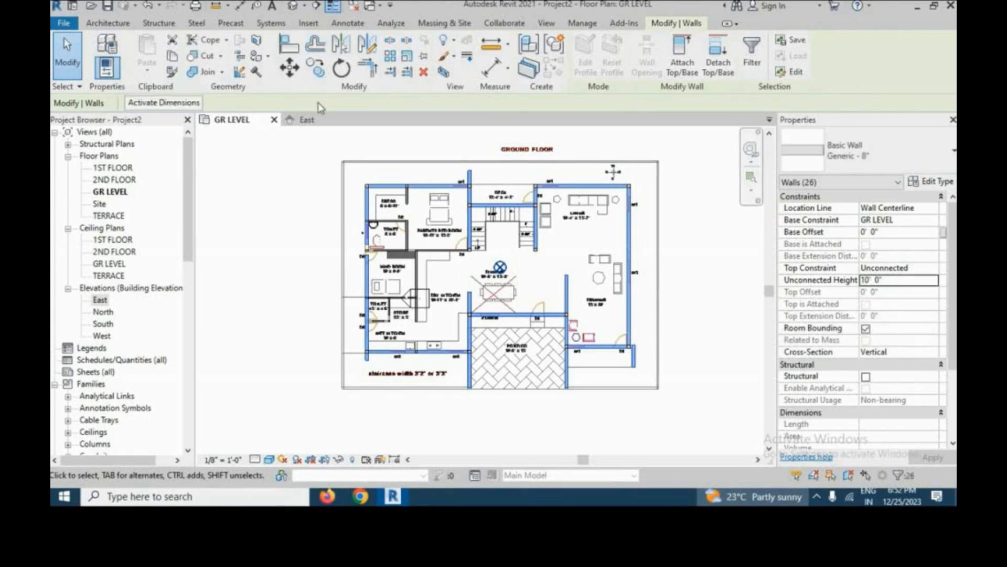
In the default 3D view, select every Generic - 4" wall in the entire project and set the unconnected height to 10' 0"
click(293, 6)
scroll(466, 307, up, 3)
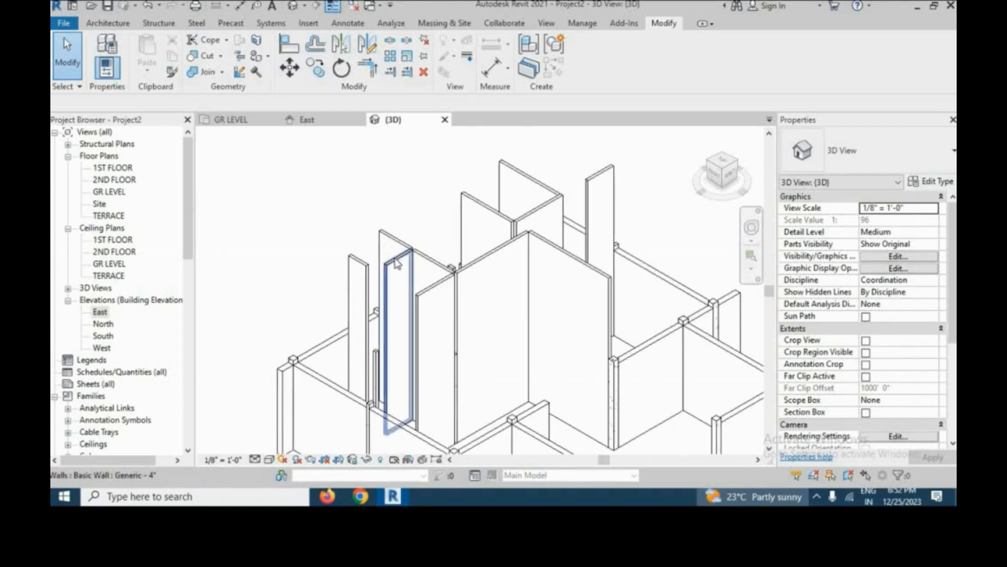
click(402, 259)
right_click(402, 258)
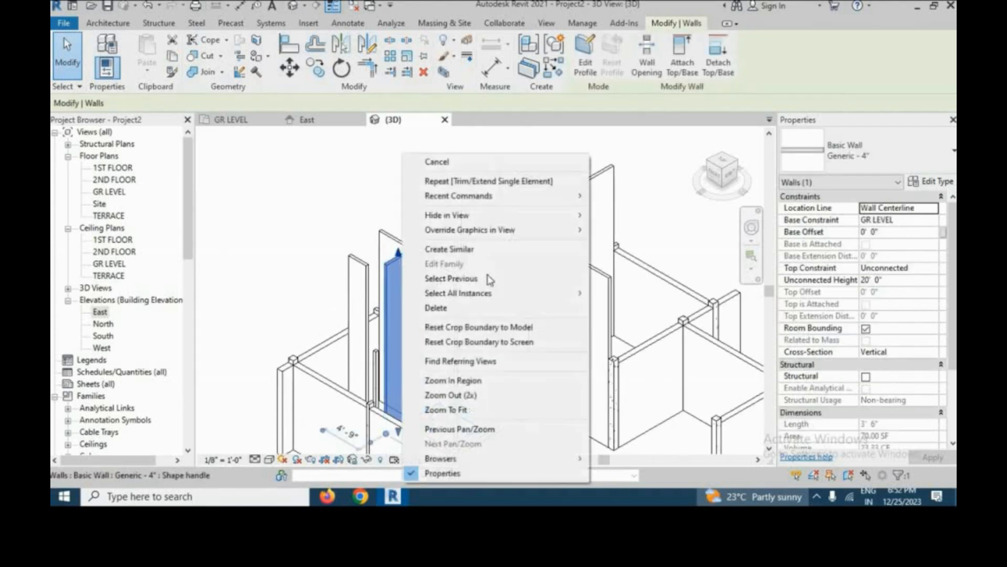
mouse_move(485, 298)
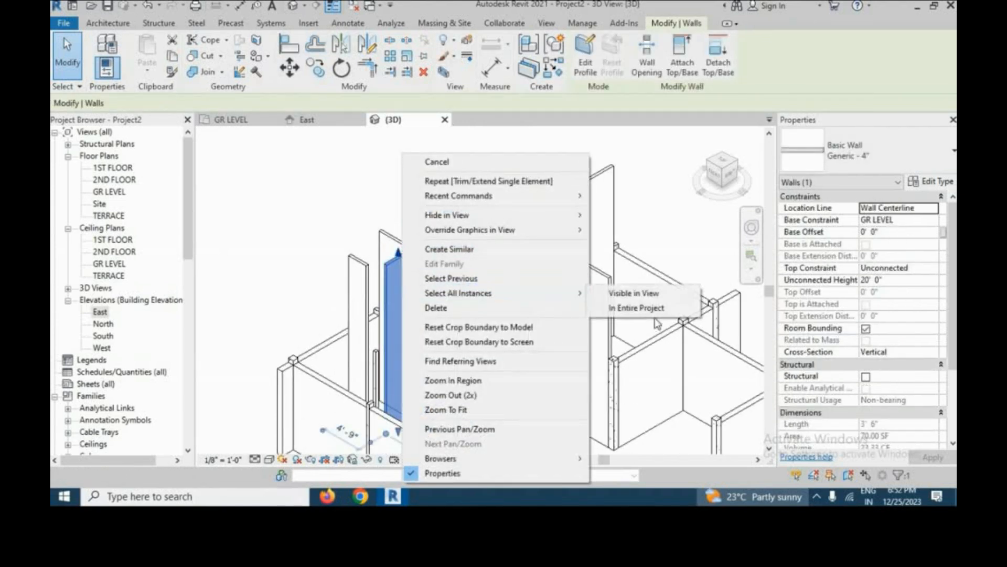
click(627, 308)
scroll(574, 300, down, 3)
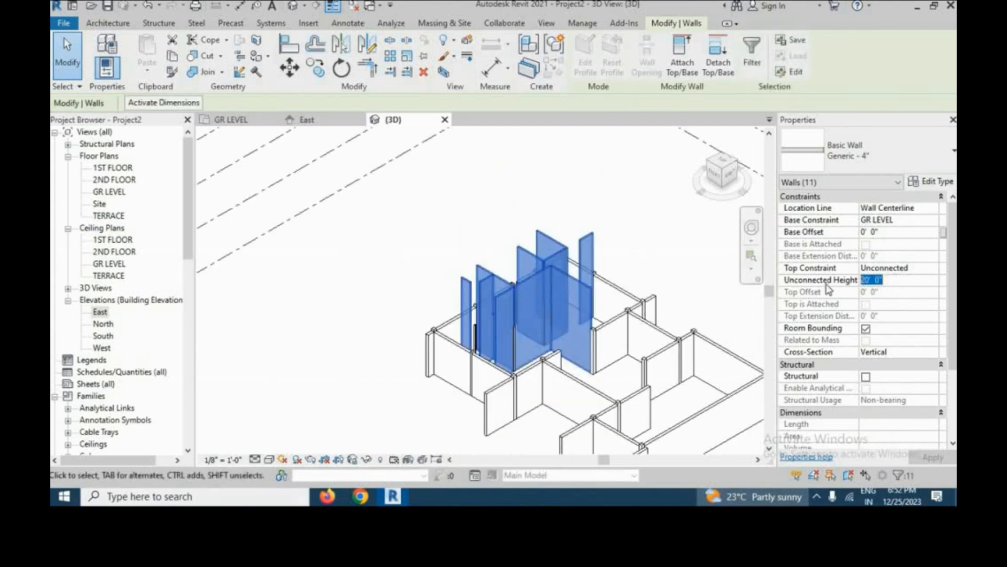
key(Return)
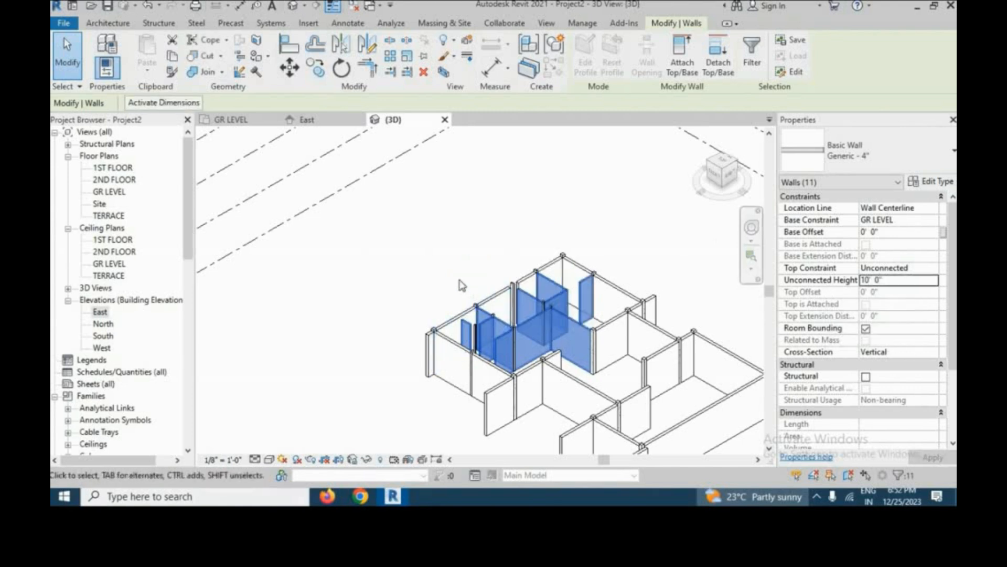
click(462, 284)
In the GR LEVEL plan, extend the outer wall and the wall between the 8' x 6' toilet and maid room to their shared column
scroll(462, 280, up, 5)
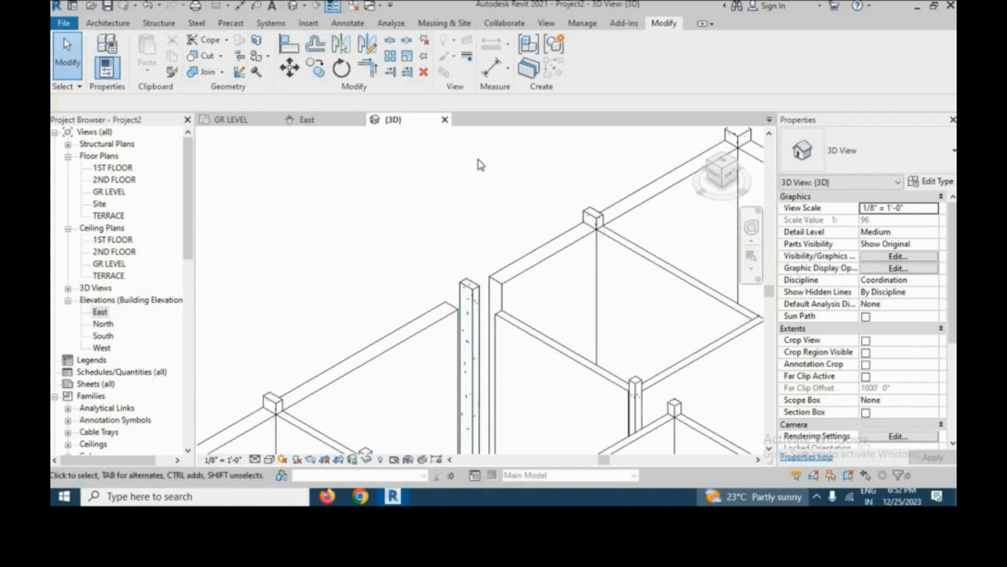
click(234, 120)
scroll(361, 266, up, 7)
key(t)
key(r)
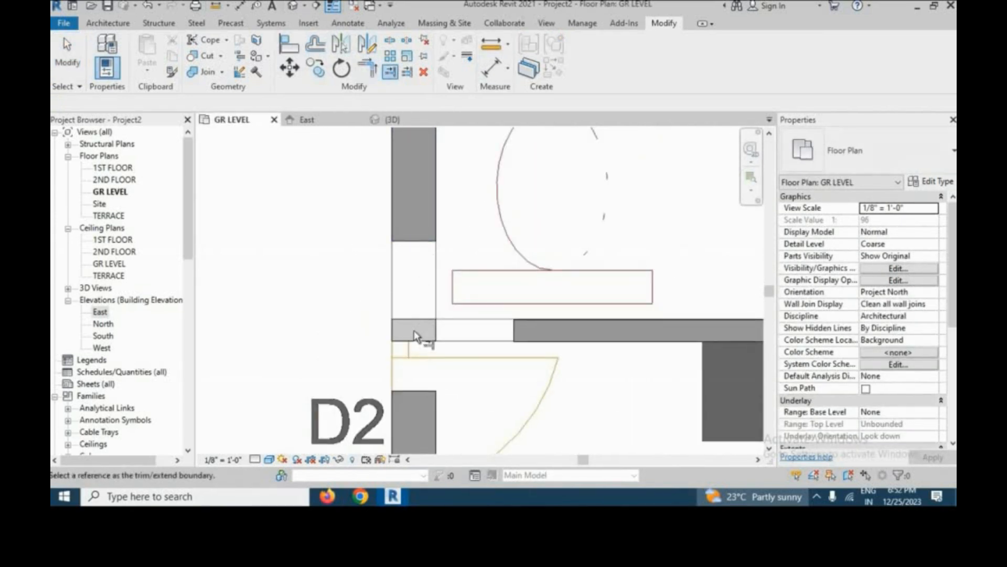
click(414, 330)
click(418, 229)
click(537, 335)
scroll(533, 337, down, 5)
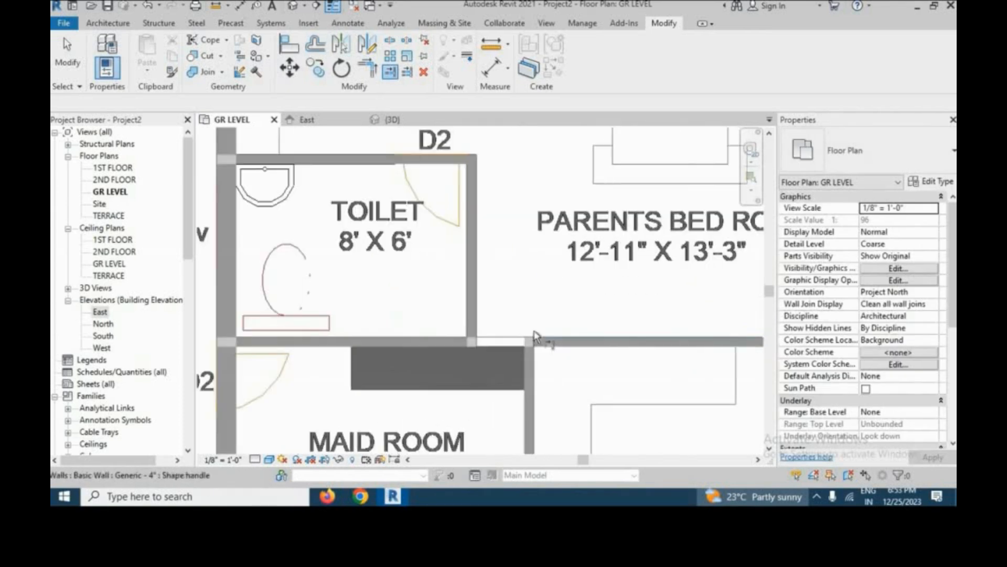
Draw a Generic - 4" wall about 1'-3" long in the gap between the toilet's corner column and the maid room's corner column
right_click(544, 257)
click(594, 265)
scroll(556, 283, up, 4)
key(w)
key(a)
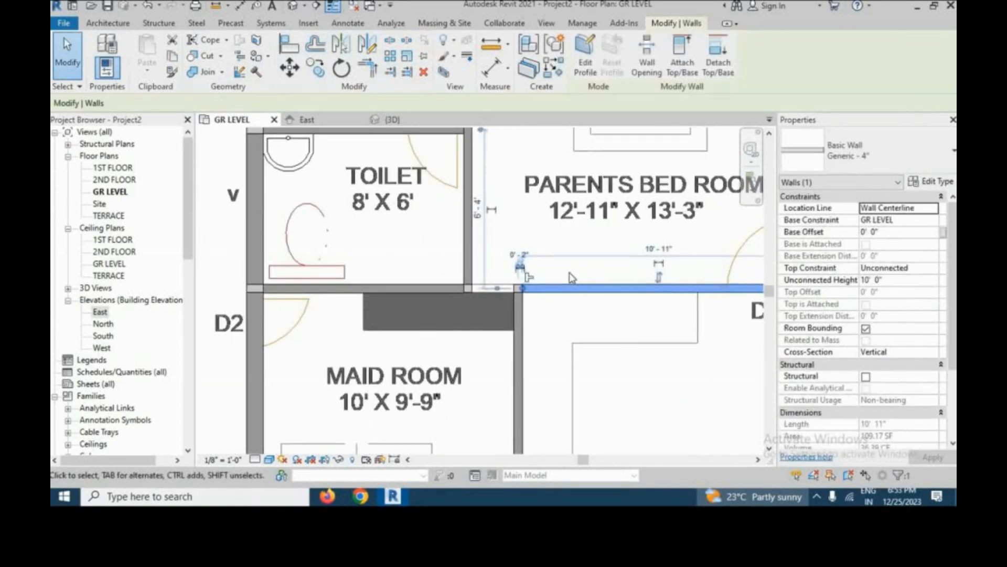
scroll(568, 273, up, 4)
click(465, 332)
click(577, 333)
right_click(544, 276)
click(561, 284)
right_click(562, 228)
click(574, 235)
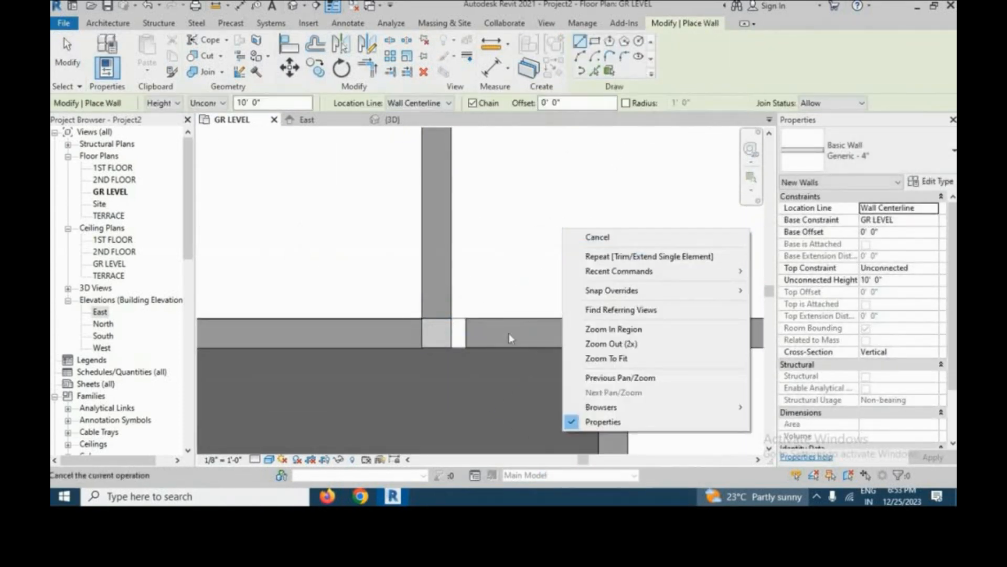
Extend the short wall above the maid room to the faces of the columns at both of its ends
click(509, 334)
right_click(465, 333)
click(528, 81)
right_click(576, 334)
click(616, 82)
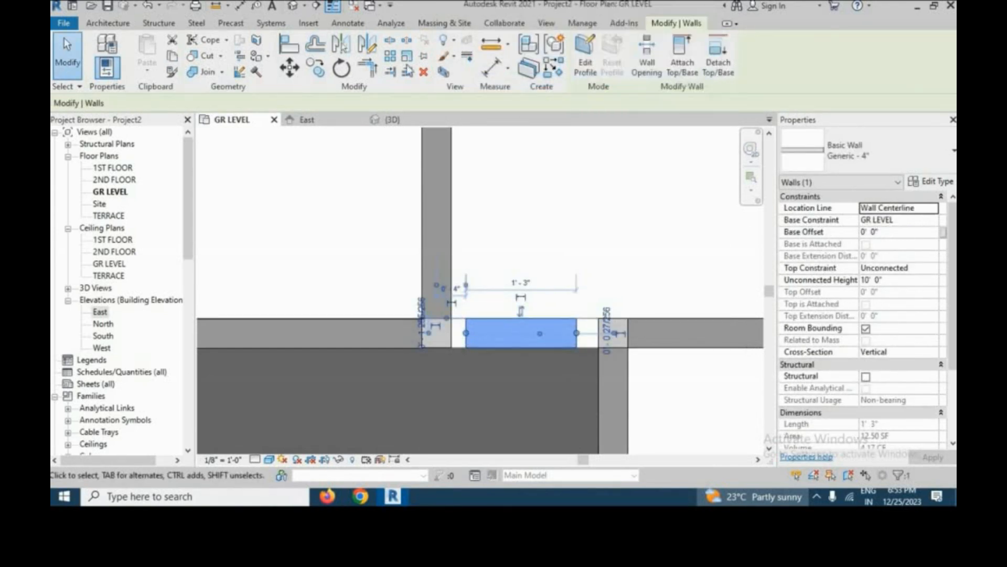
key(e)
key(x)
click(466, 330)
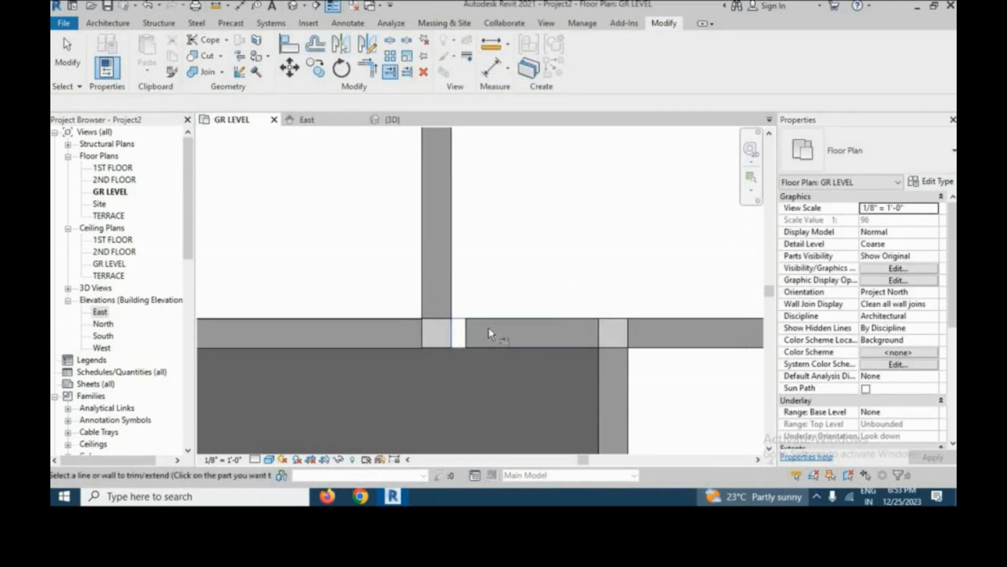
click(489, 330)
scroll(504, 247, down, 7)
right_click(476, 181)
click(493, 187)
right_click(493, 187)
click(513, 196)
scroll(521, 288, down, 4)
scroll(525, 353, up, 3)
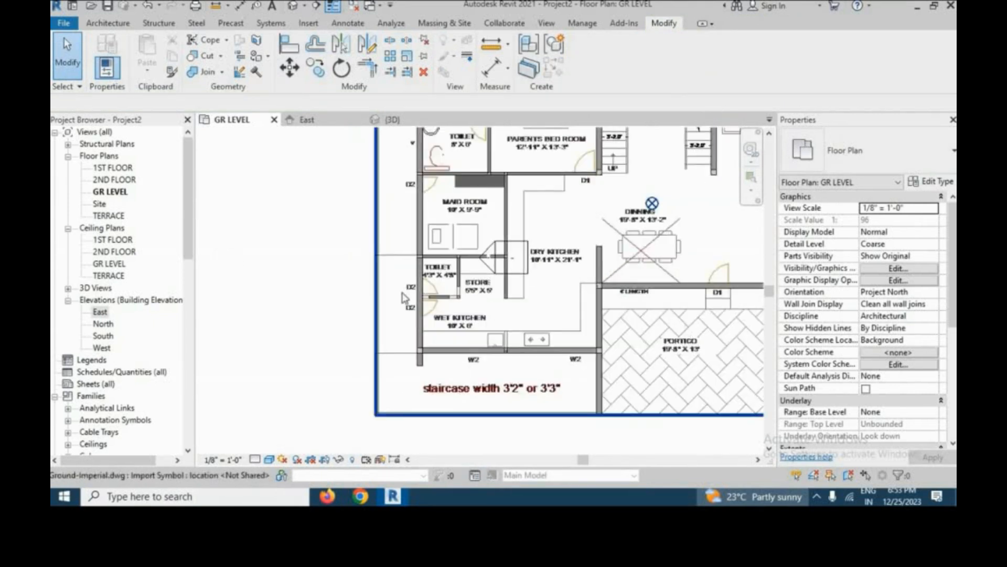
Draw a Generic - 4" wall over the plan outline between the wet kitchen sink and the stove, from its free end towards the lower wall
scroll(508, 341, up, 5)
click(497, 136)
key(c)
key(s)
scroll(500, 315, up, 3)
click(490, 249)
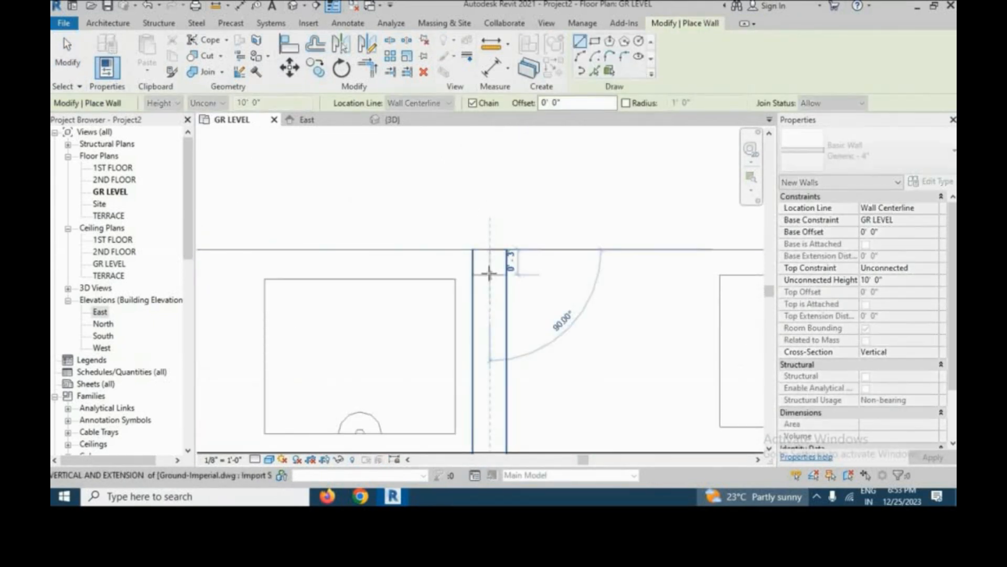
middle_drag(490, 399, 490, 339)
click(489, 382)
right_click(568, 173)
click(585, 180)
right_click(584, 180)
click(612, 187)
Extend the short wall between the sink and the stove to the column in the lower wall
scroll(488, 392, up, 3)
right_click(493, 373)
key(Escape)
key(Escape)
scroll(492, 344, down, 4)
right_click(594, 270)
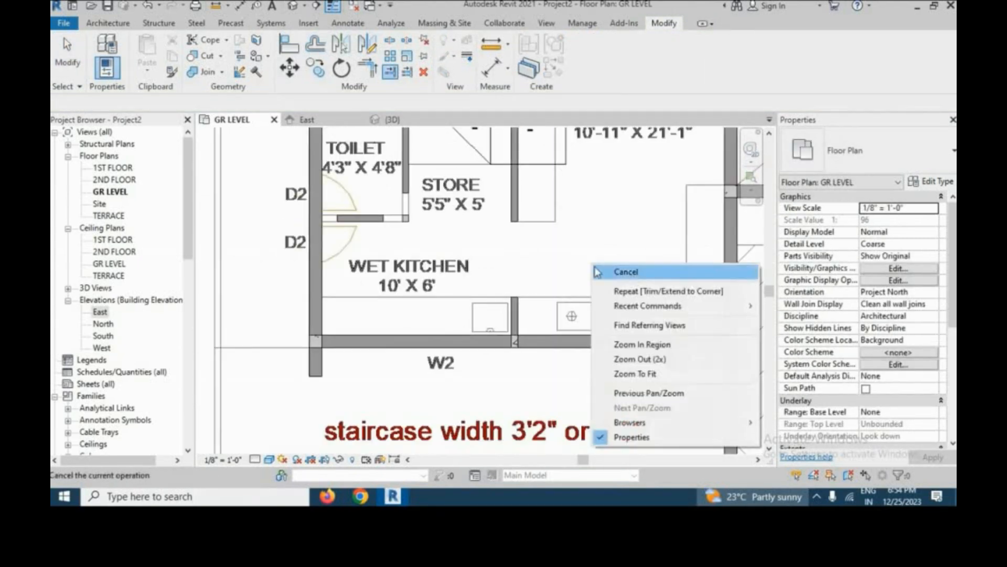
click(624, 272)
Switch to the 3D view and change its visual style to display the walls with their material appearance
scroll(585, 393, down, 5)
scroll(731, 311, up, 4)
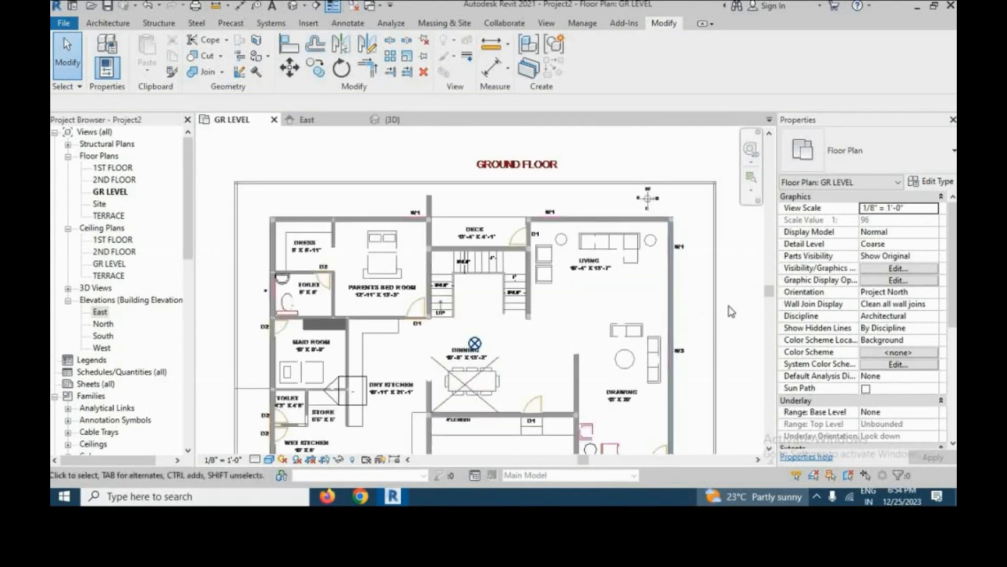
scroll(367, 210, down, 2)
click(393, 120)
scroll(440, 200, down, 4)
scroll(512, 171, up, 3)
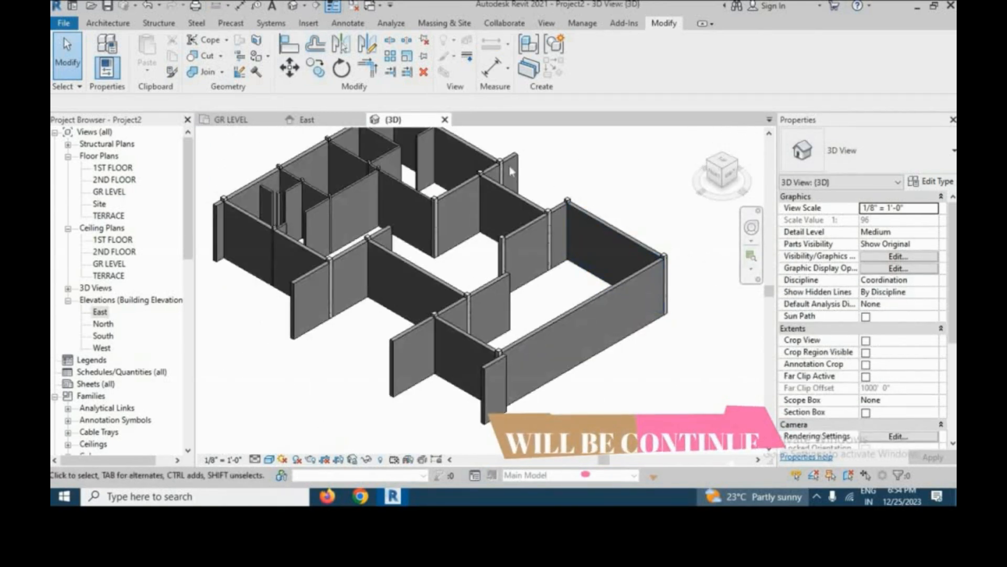
click(270, 459)
click(295, 445)
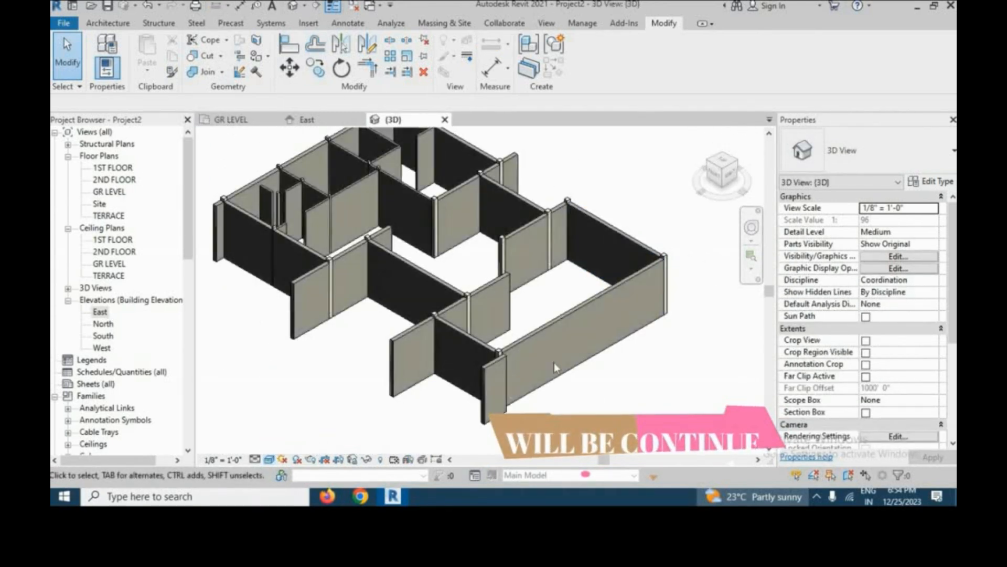
Inspect the finished ground floor walls and columns in the 3D view, and return to the GR LEVEL plan
scroll(555, 364, down, 2)
scroll(565, 233, up, 3)
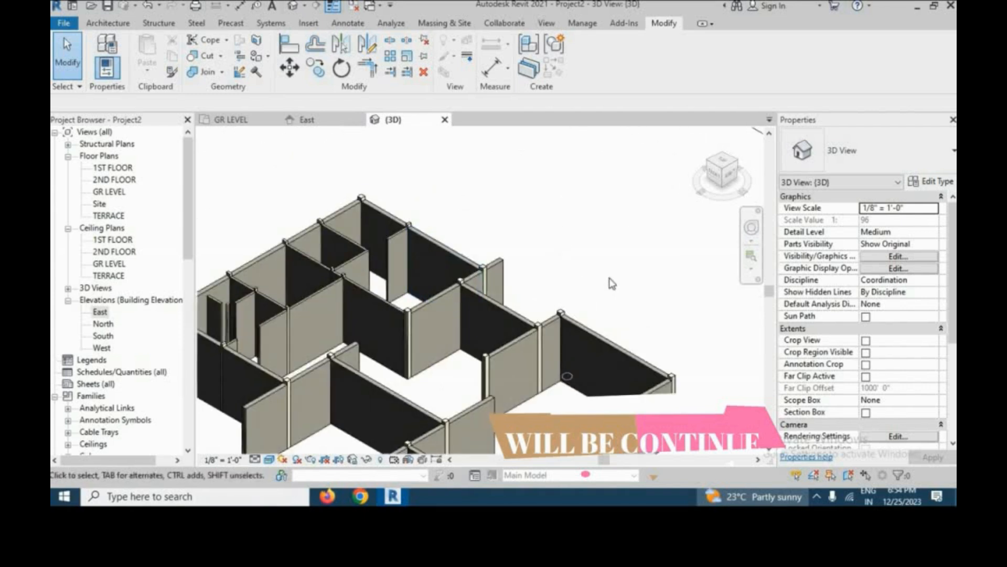
scroll(607, 275, down, 2)
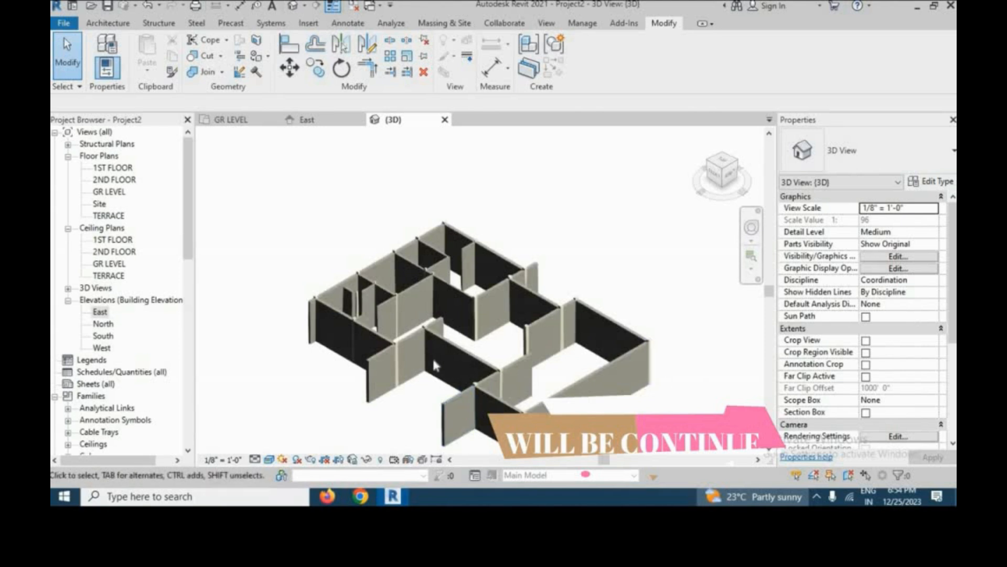
scroll(434, 363, up, 2)
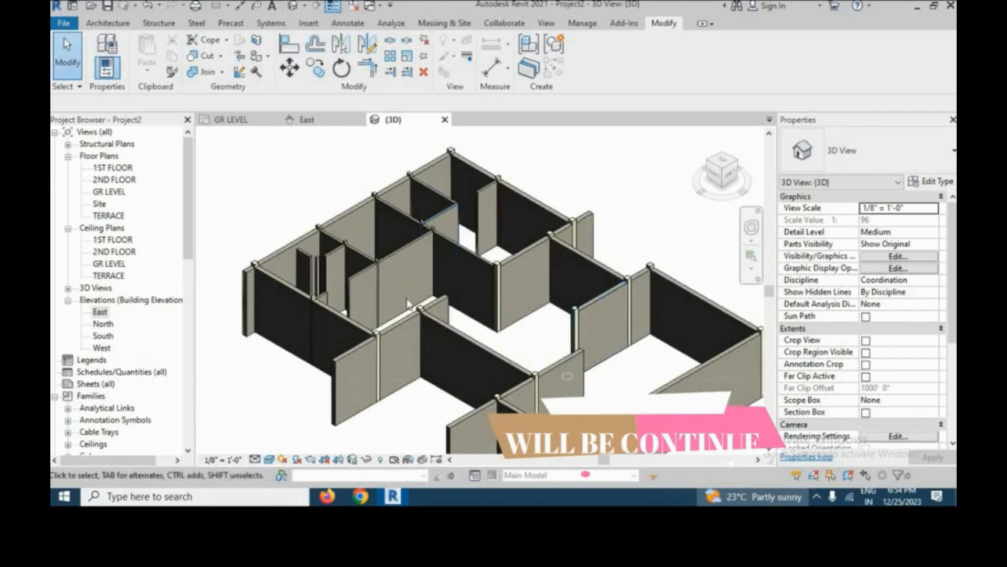
scroll(407, 298, down, 3)
click(231, 120)
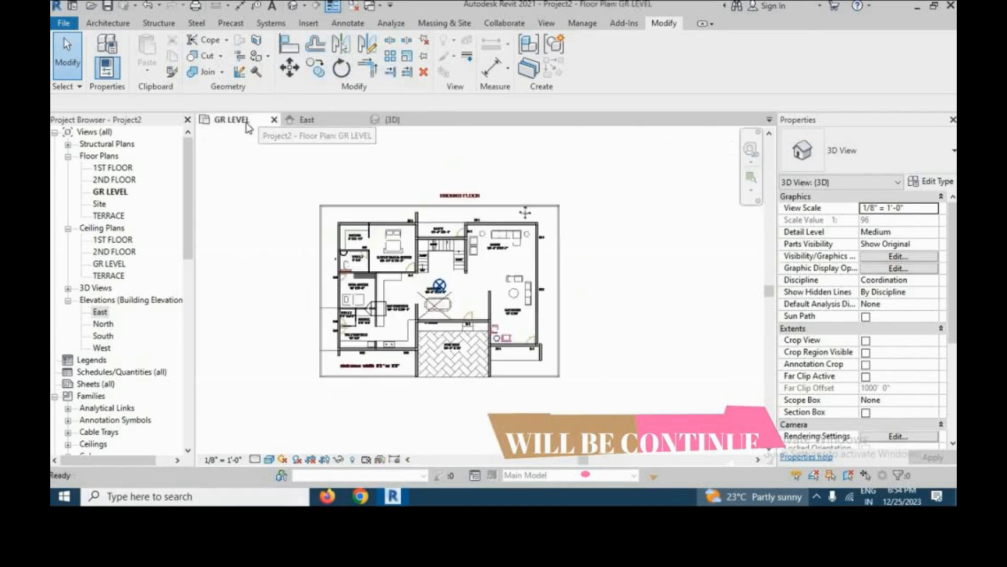
scroll(519, 211, up, 3)
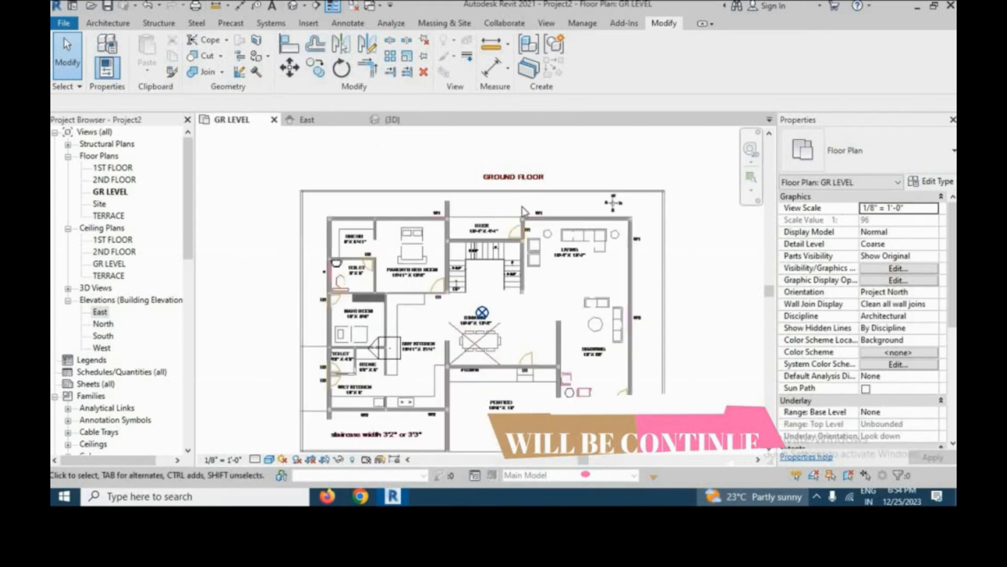